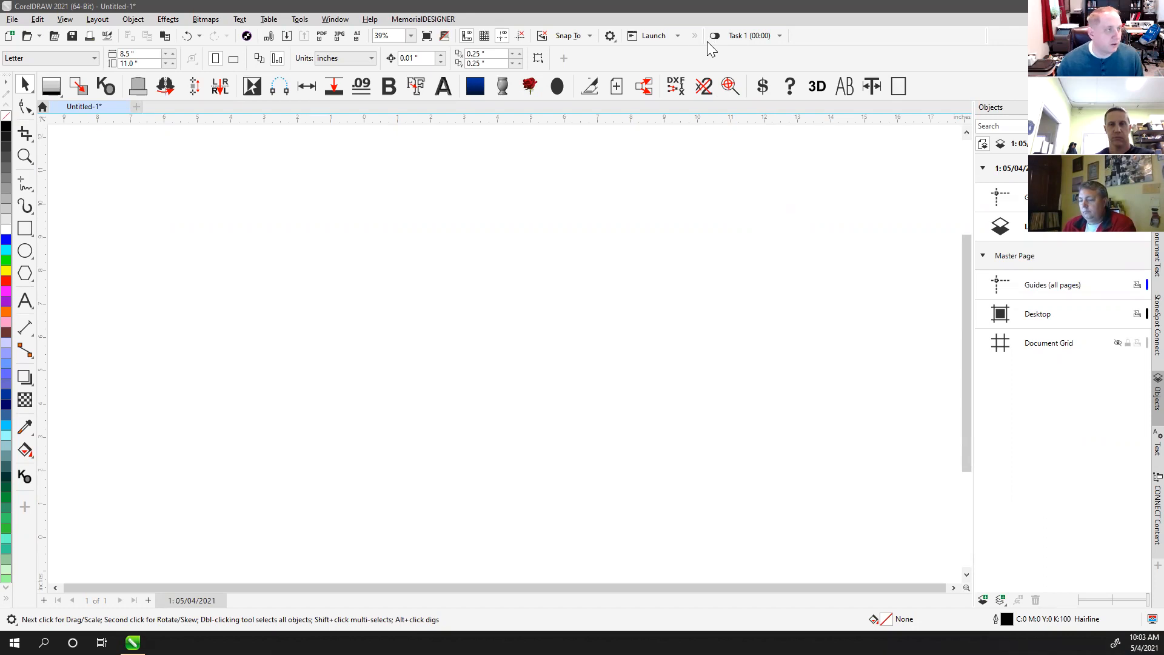
- Shift the Task 1 timer toolbar along its row to make room for the nudge distance field
left_click(713, 37)
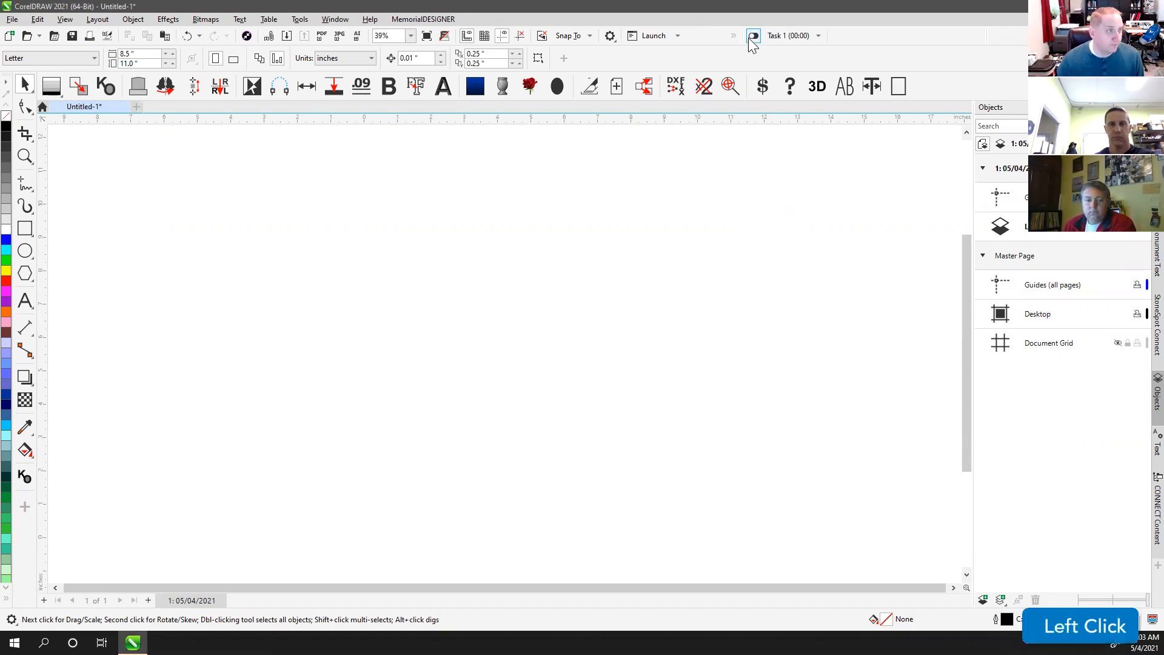
mouse_move(745, 36)
left_mouse_down()
mouse_move(790, 38)
mouse_move(766, 37)
left_mouse_up()
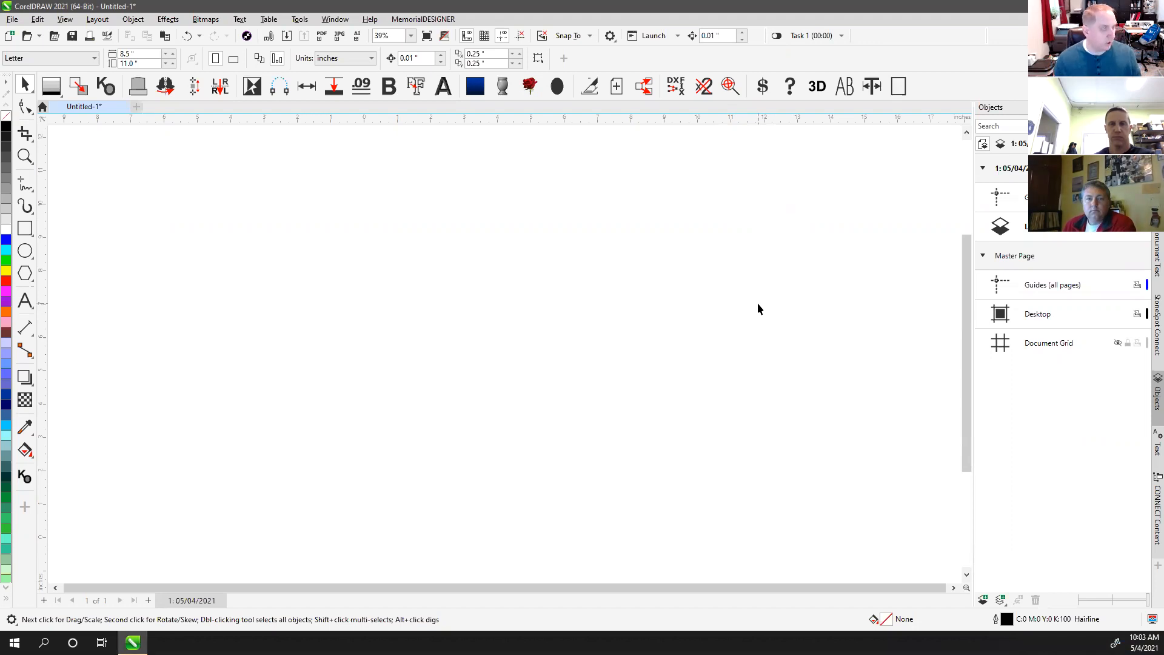
left_click(565, 296)
left_click(588, 307)
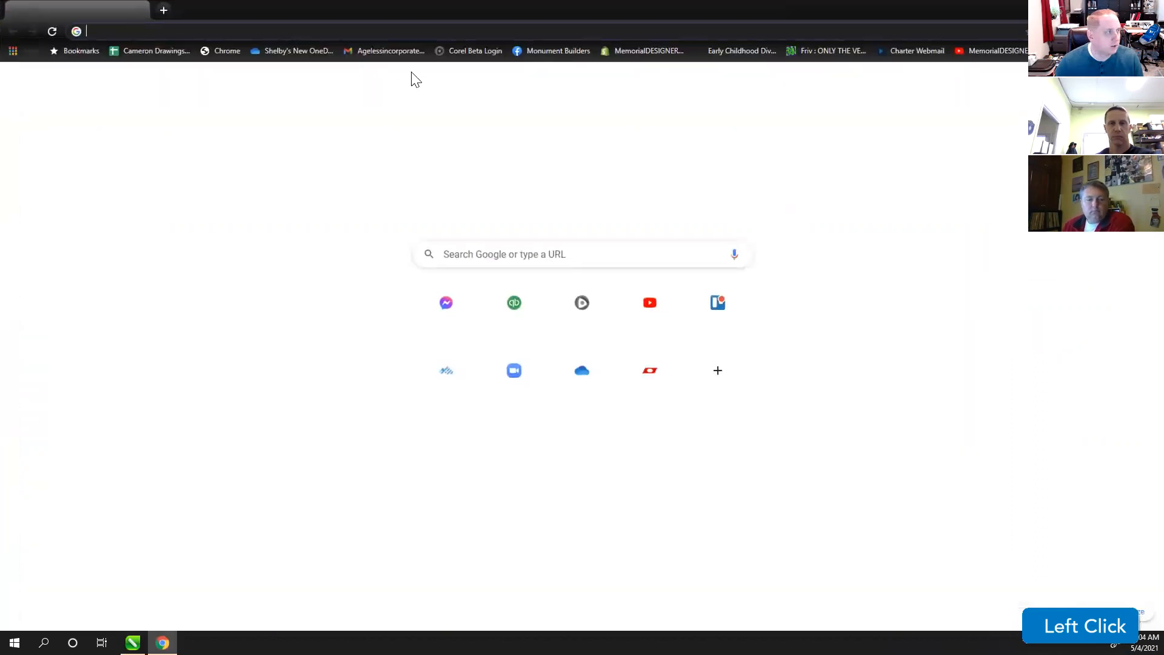
- Try to load dafonts.com in the Chrome web browser
left_click(292, 36)
type("d")
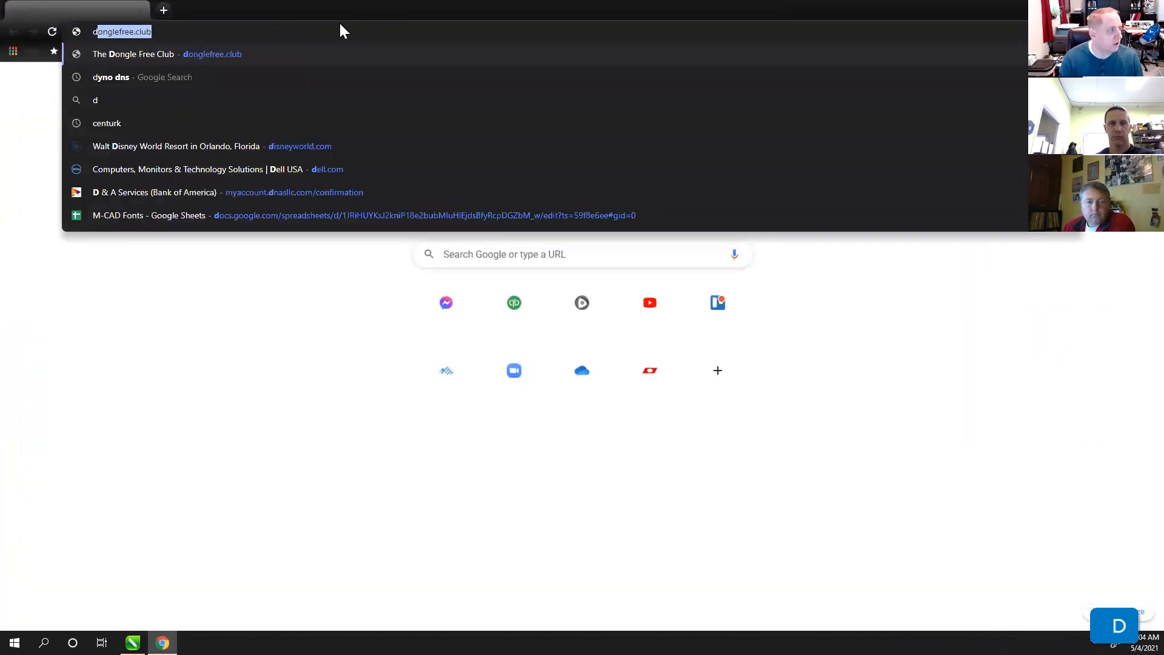
type("afonts.com")
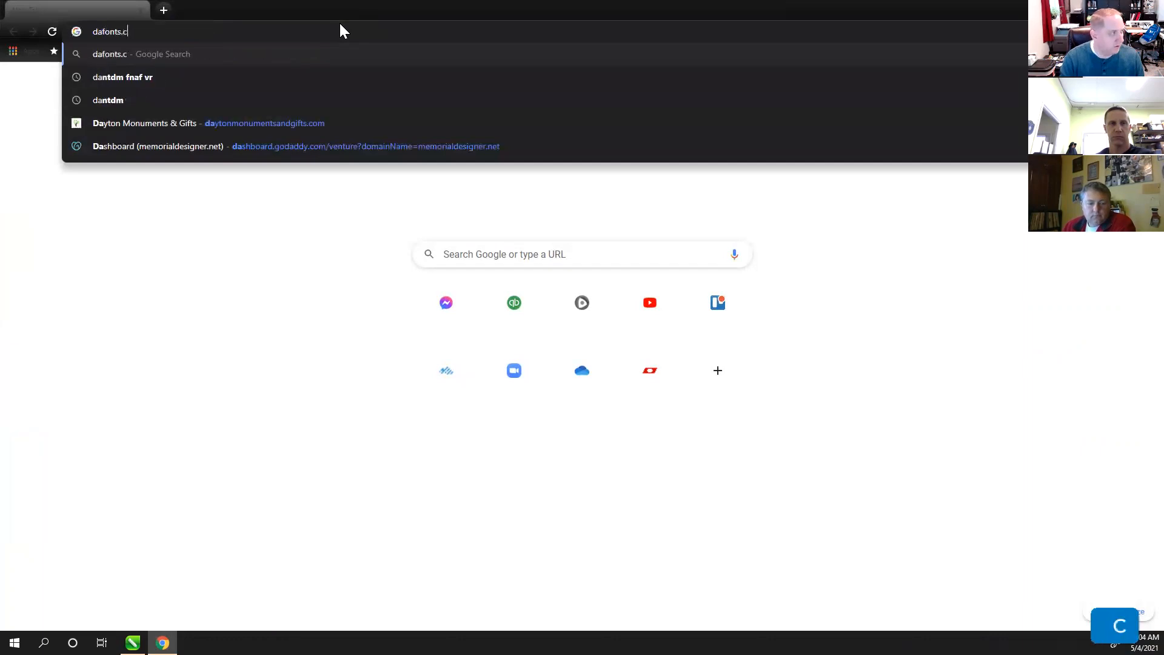
key("Return")
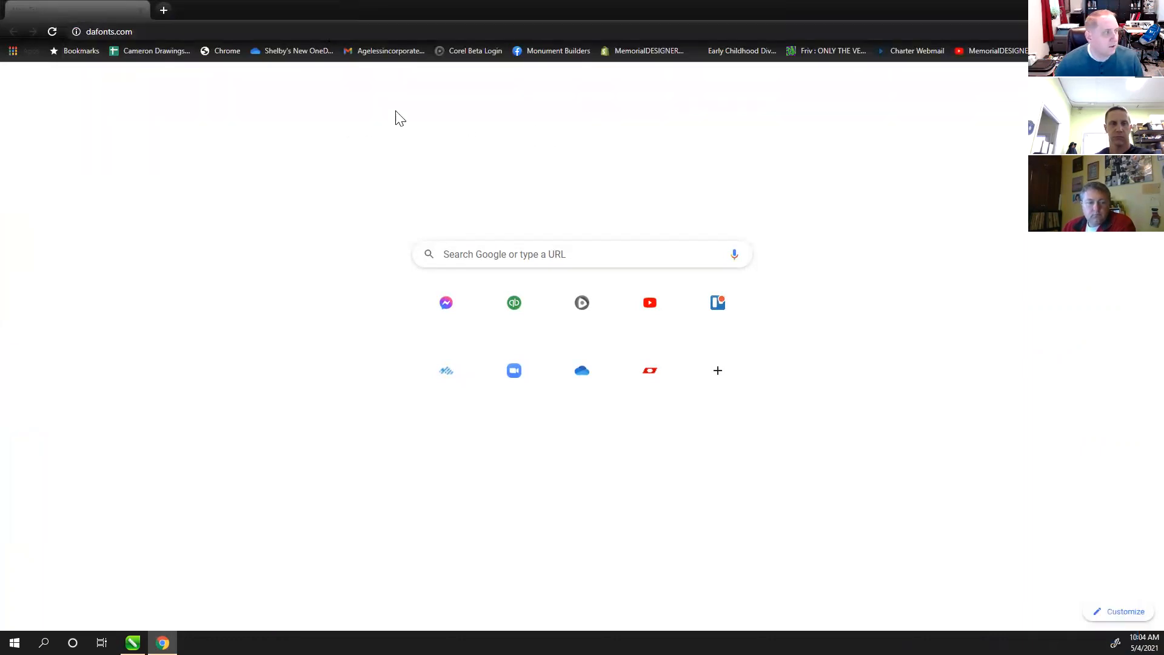
left_click(148, 31)
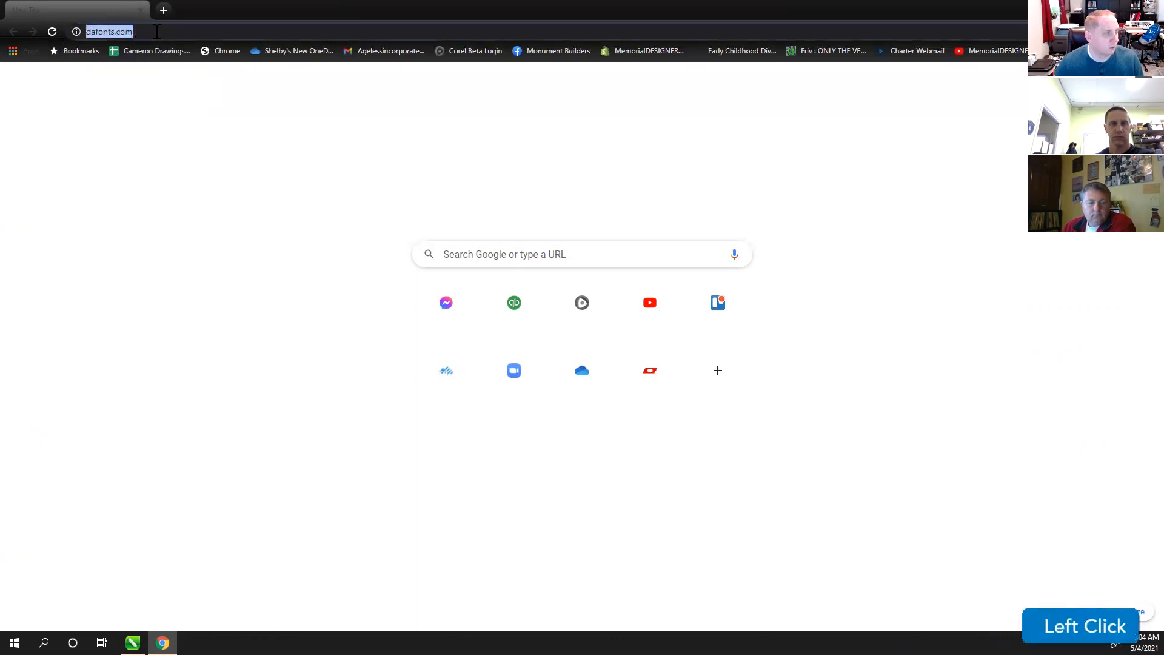
left_click(159, 31)
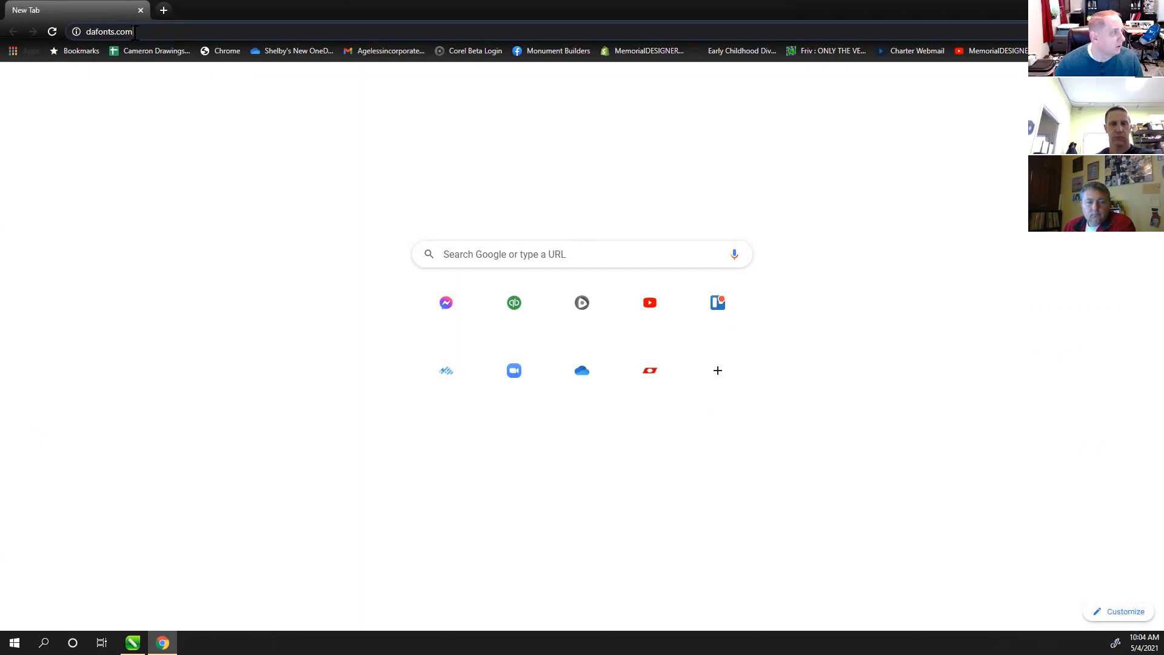
left_click(154, 32)
key("Return")
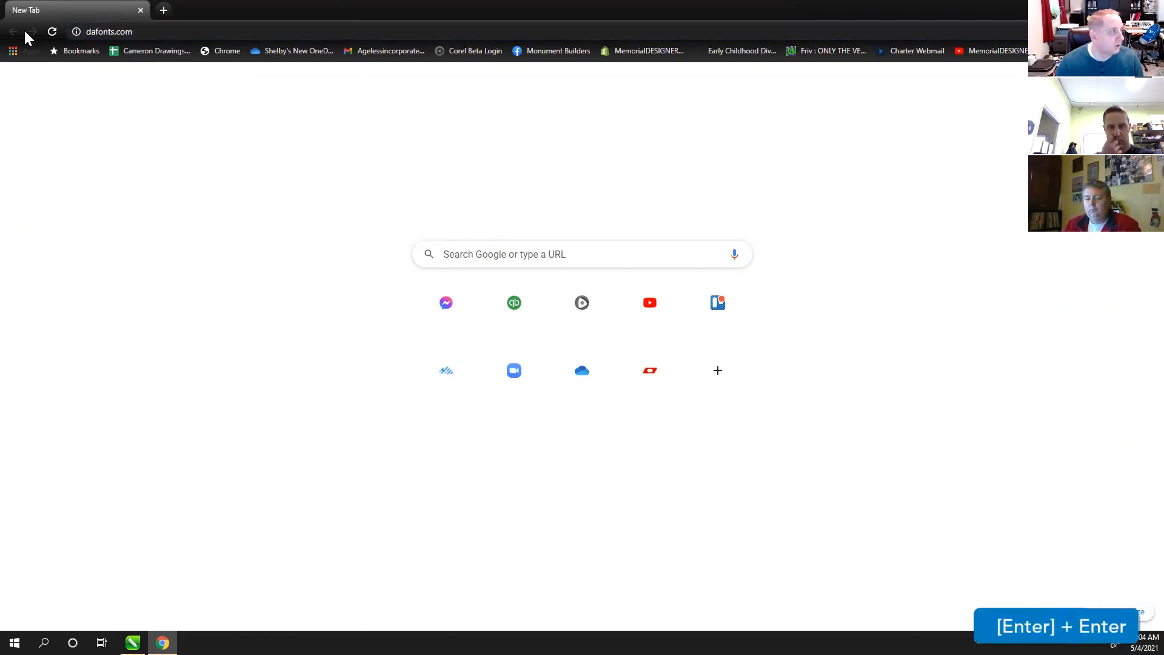
- Replace the web address with fonts.com and load that site
left_click(154, 32)
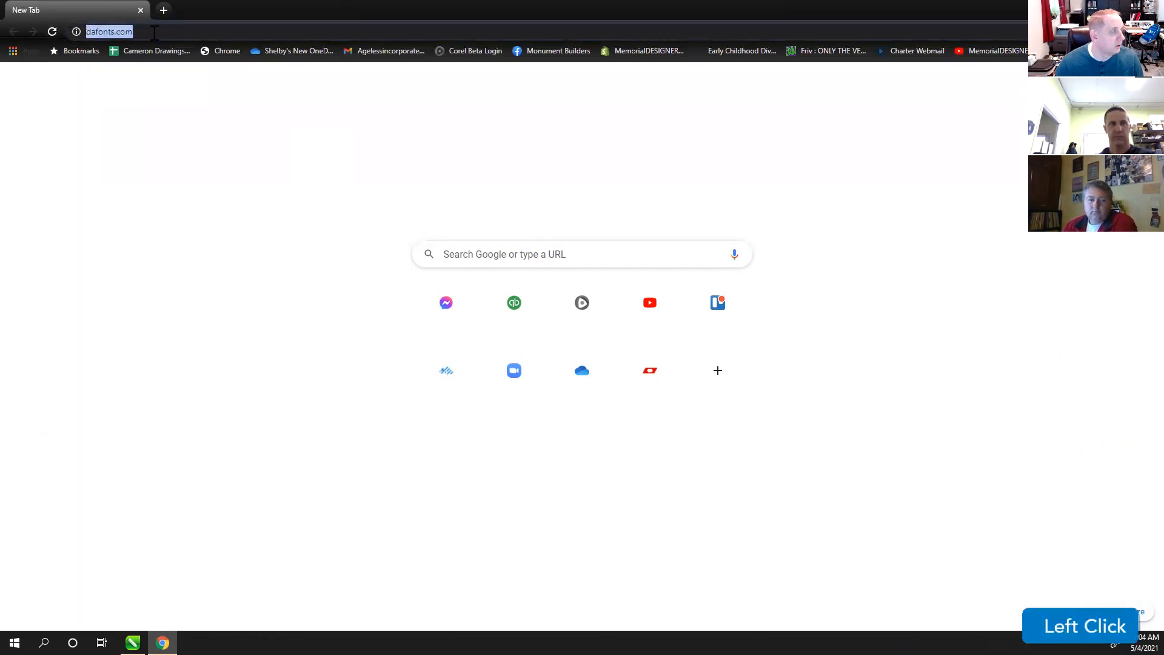
left_click(153, 32)
left_click(79, 36)
type("fonts.com")
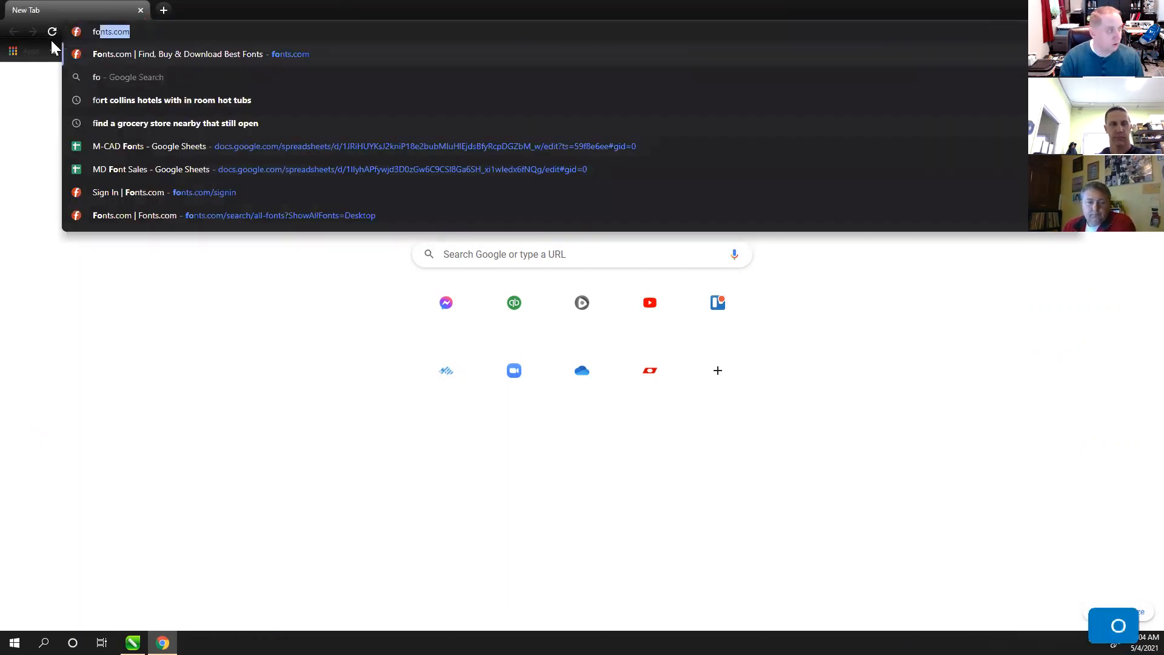
key("Return")
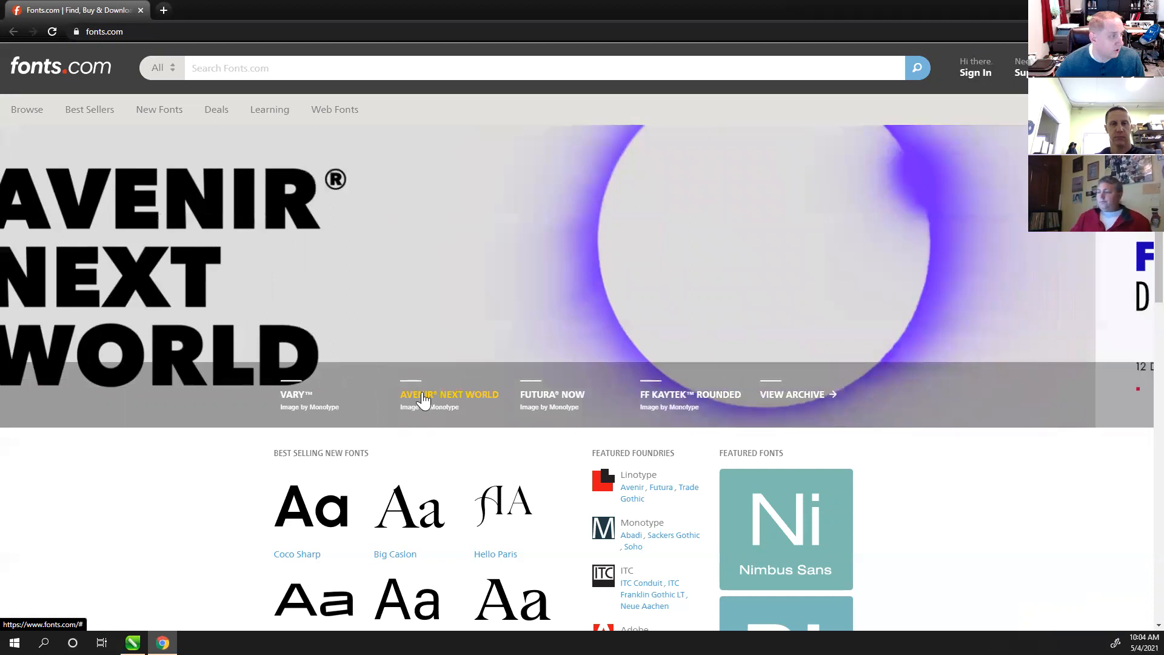
- Search fonts.com for "monotype"
left_click(311, 67)
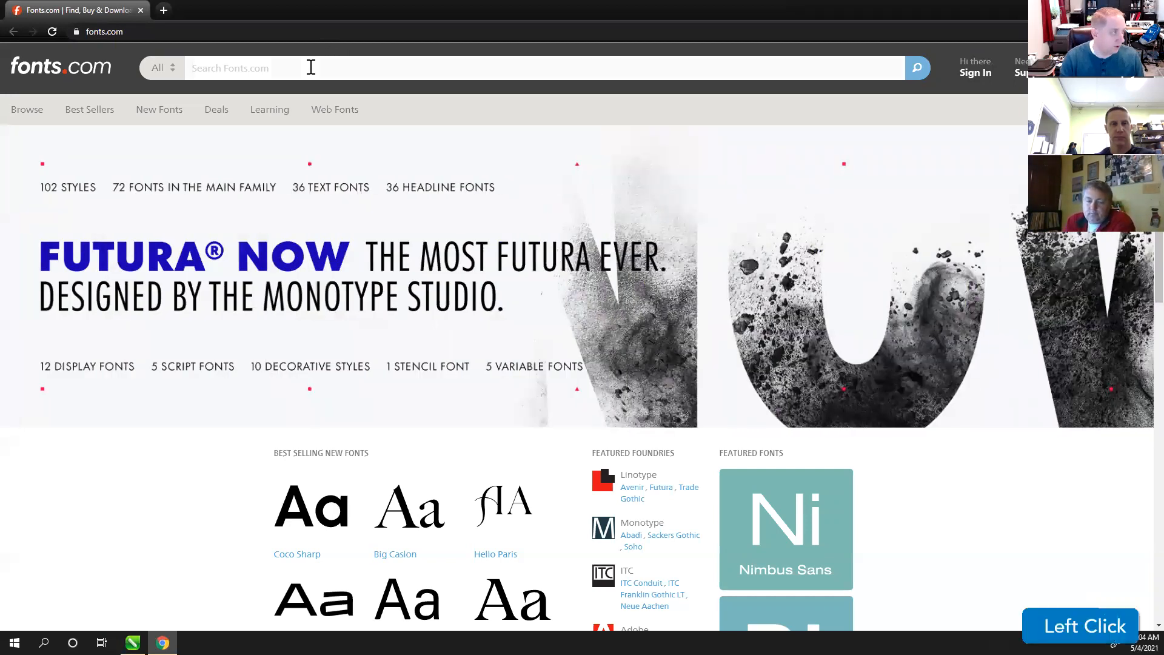
type("monoty")
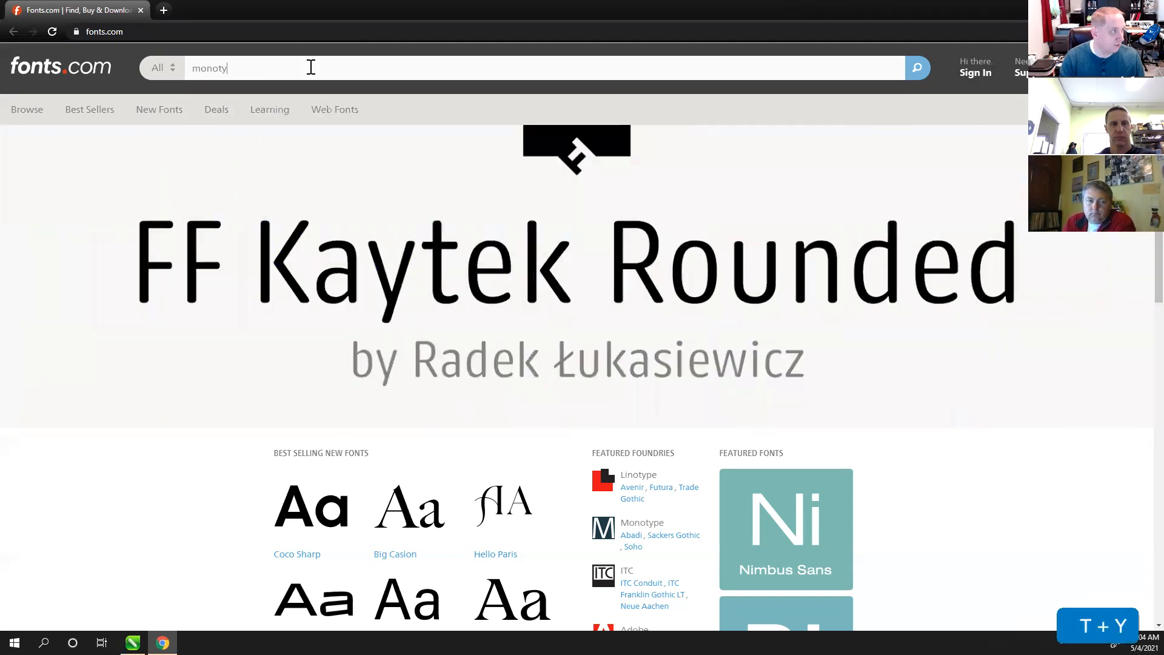
key("BackSpace")
type("typ")
key("BackSpace")
key("BackSpace")
key("BackSpace")
type("ype")
key("Return")
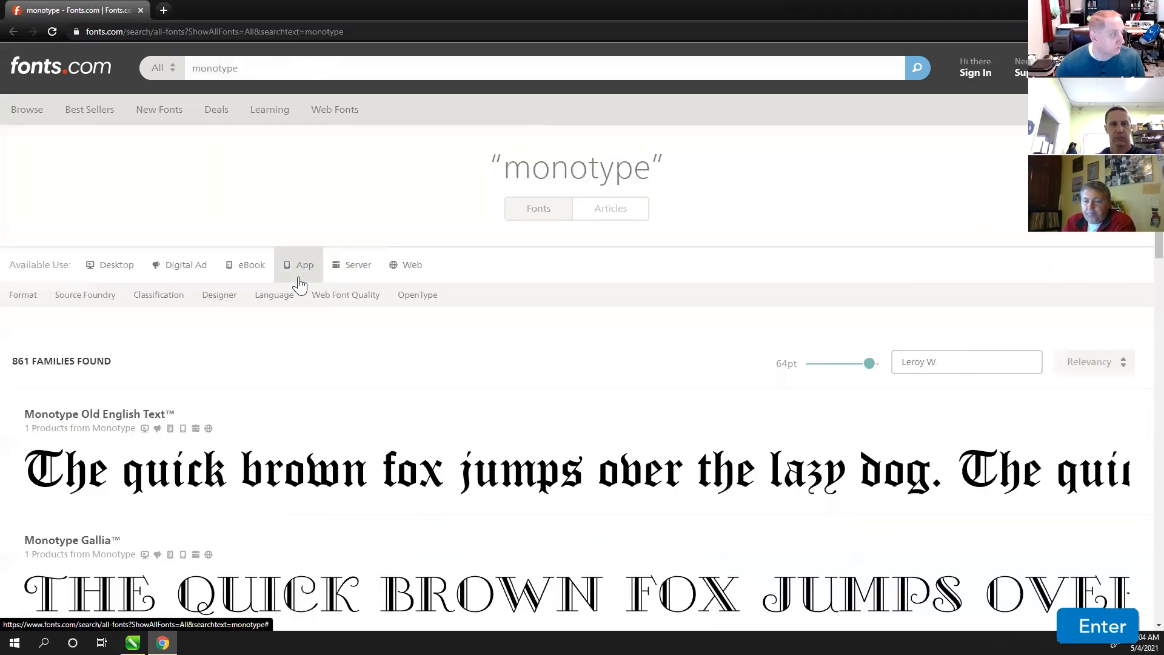
- Find the Monotype Century Schoolbook family in the search results and open its page
scroll(193, 265, "down", 5)
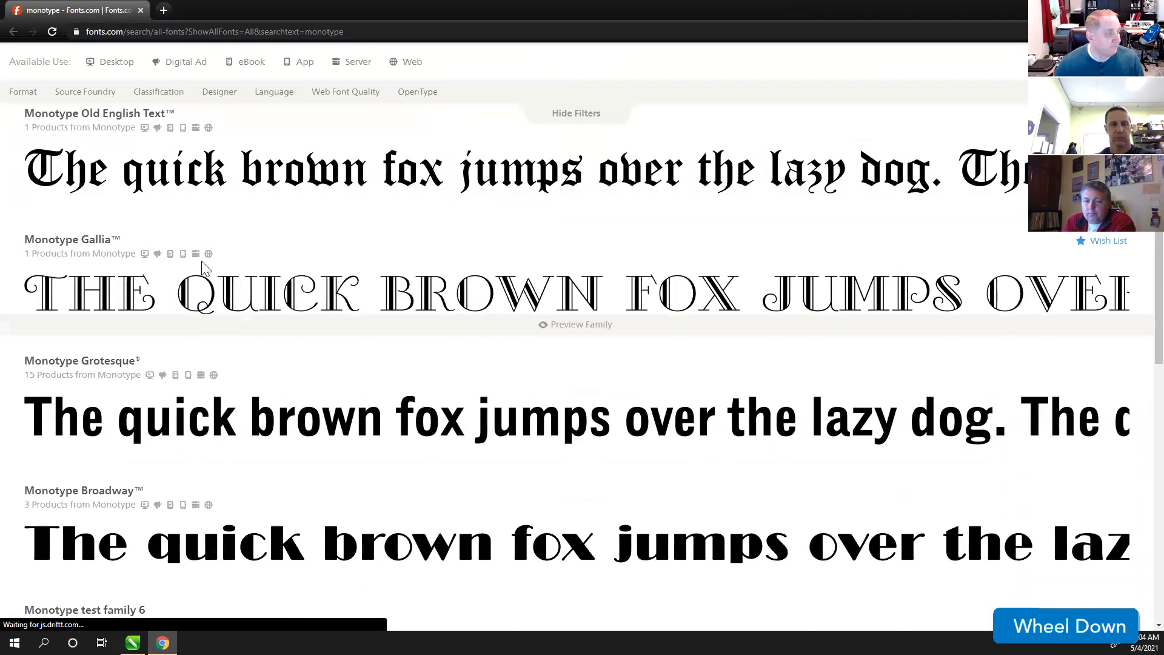
scroll(193, 266, "down", 4)
scroll(106, 367, "down", 7)
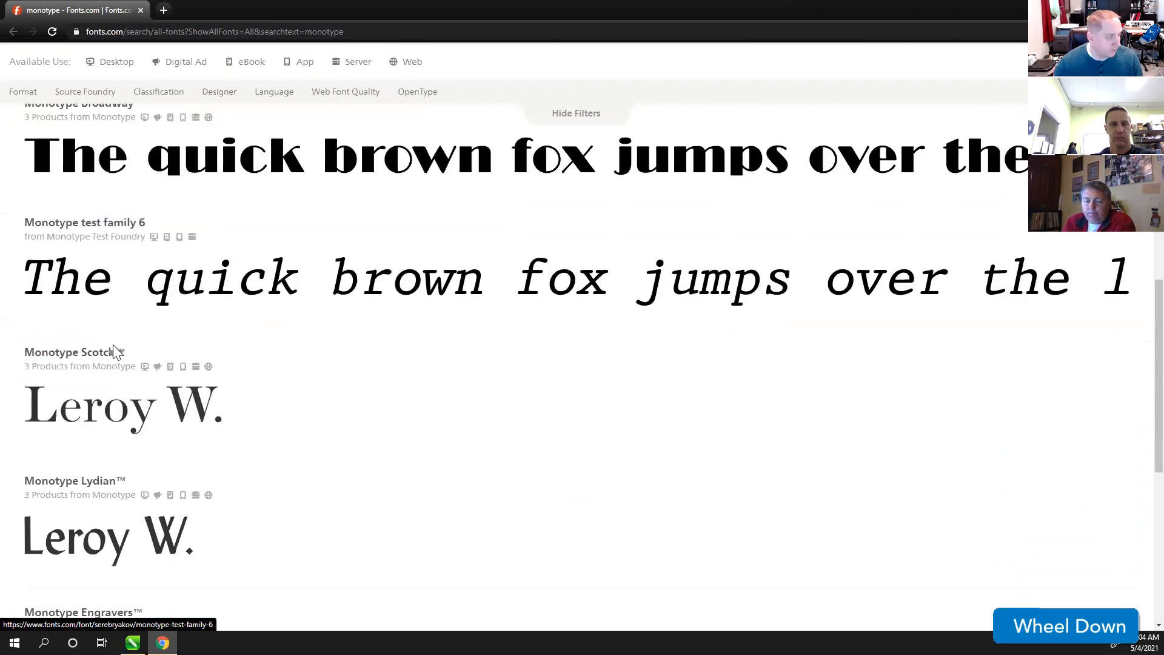
scroll(107, 280, "down", 5)
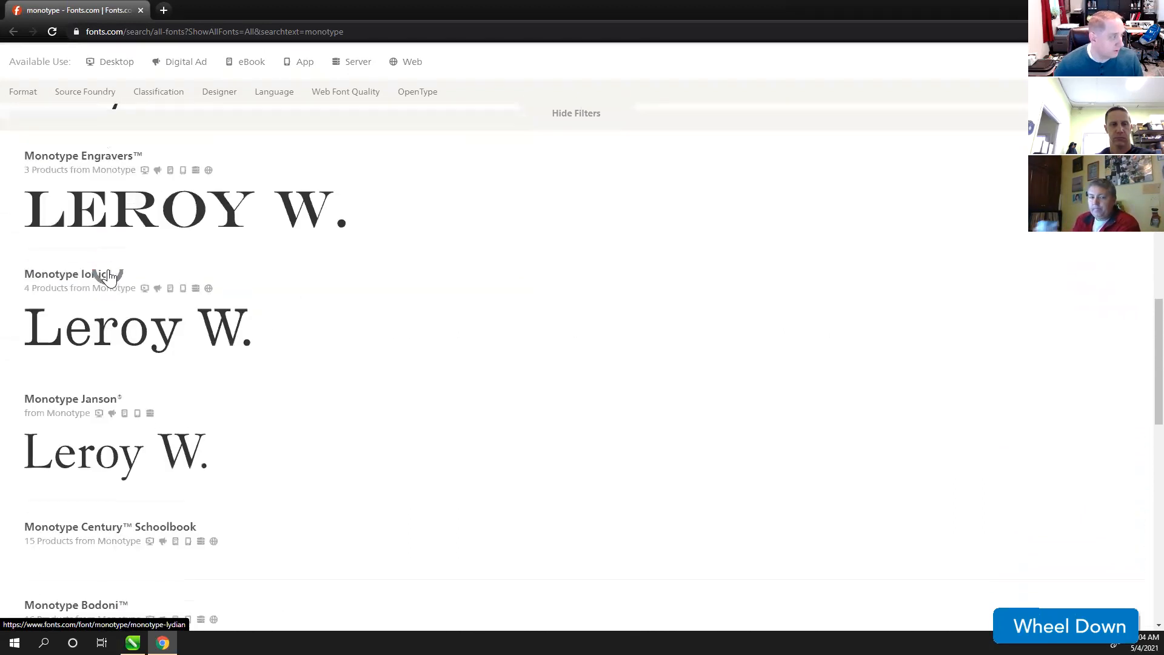
triple_click(110, 405)
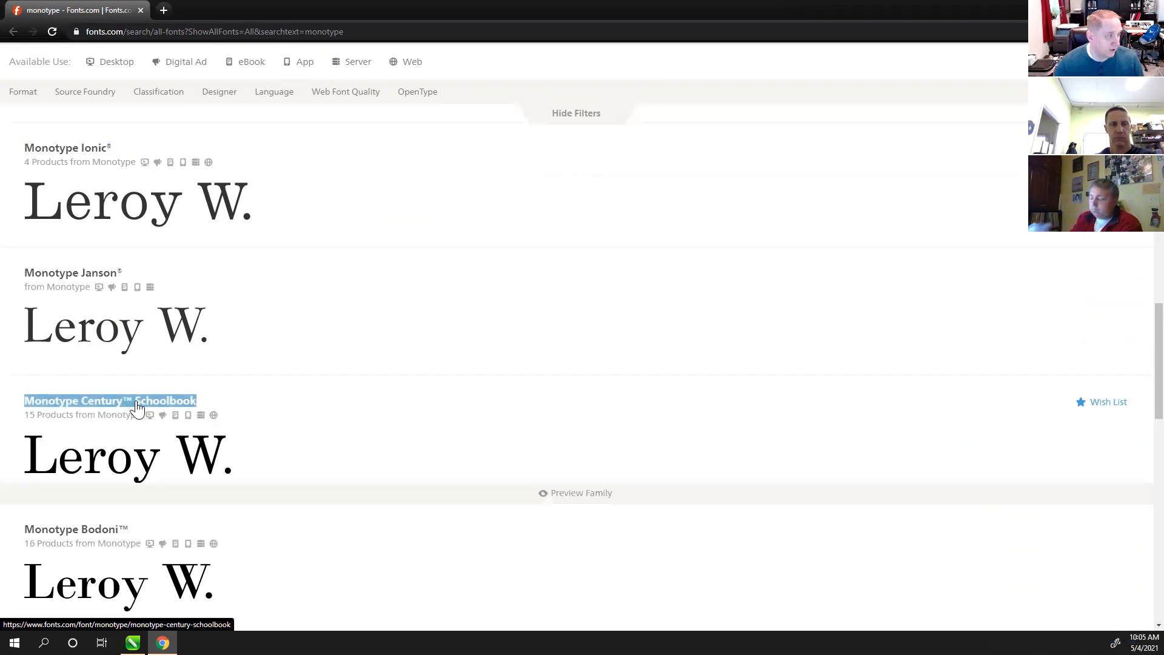
left_click(120, 408)
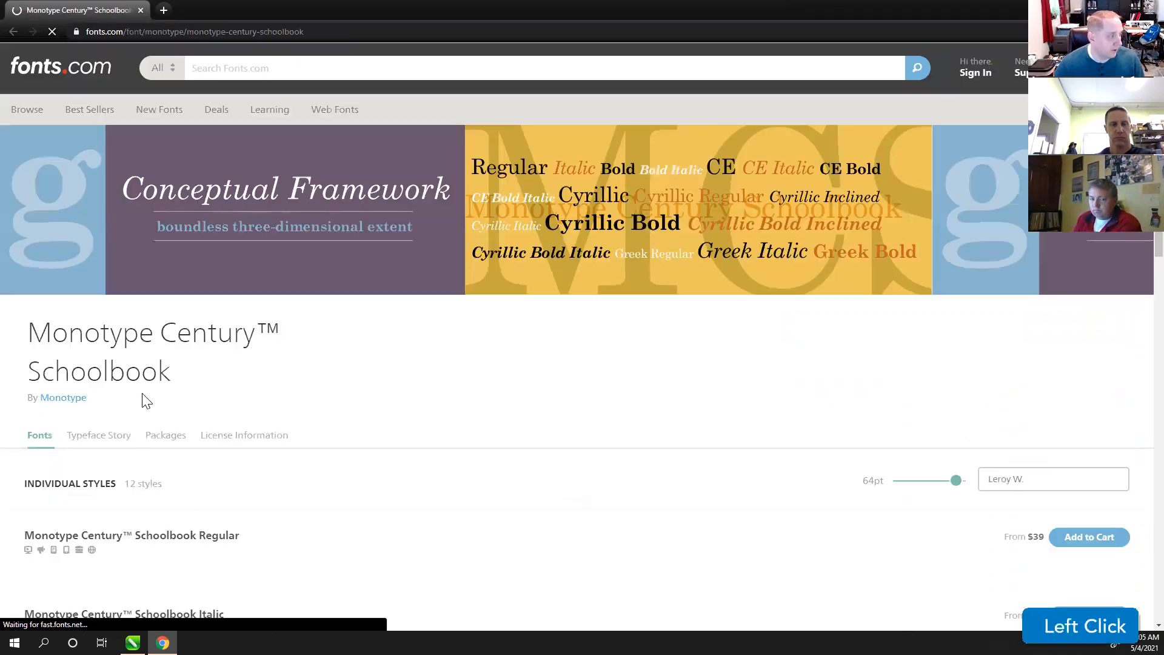
- Check the licence purchase options for Monotype Century Schoolbook Regular, both in the family listing and on the style's own page
scroll(447, 354, "down", 5)
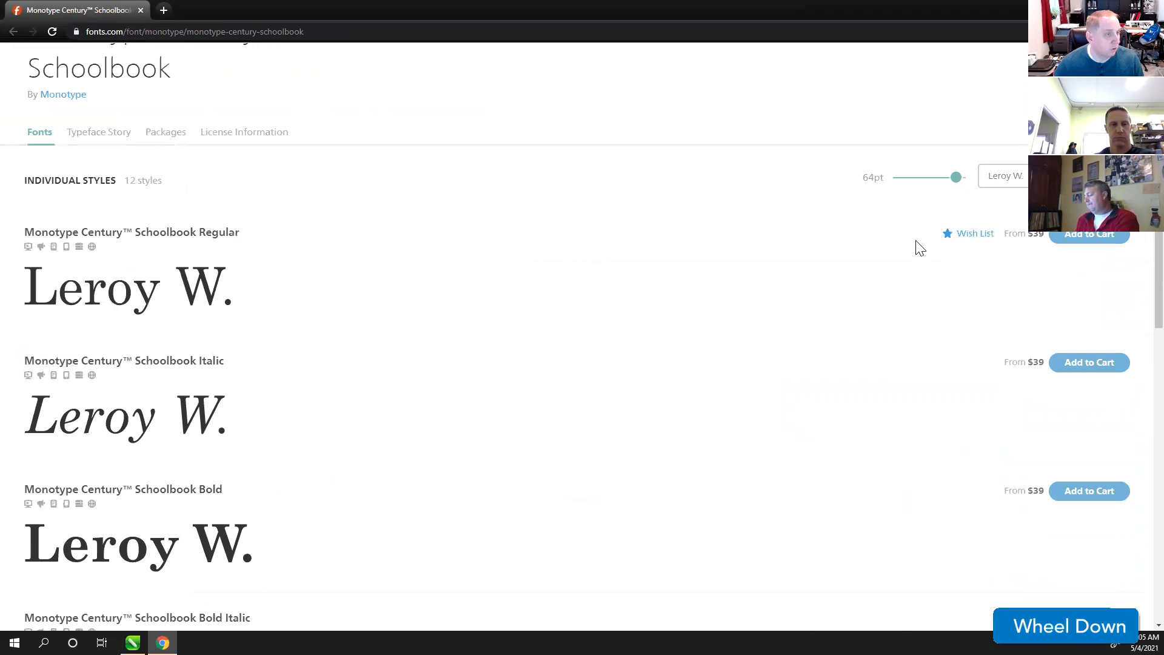
mouse_move(1085, 240)
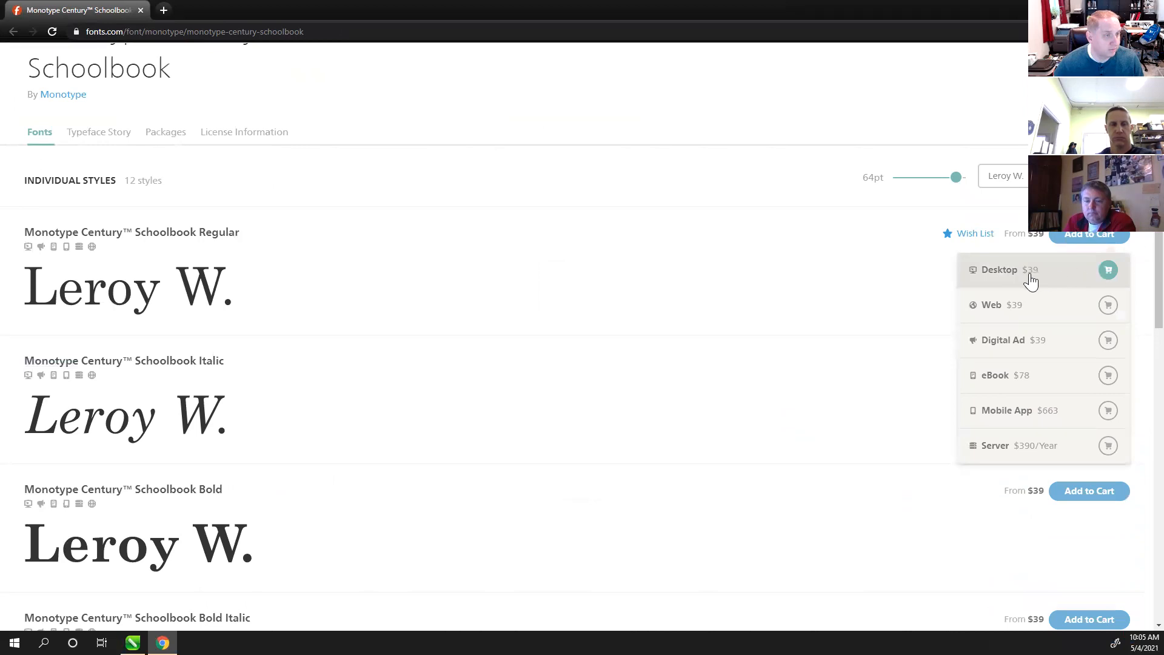
left_click(643, 280)
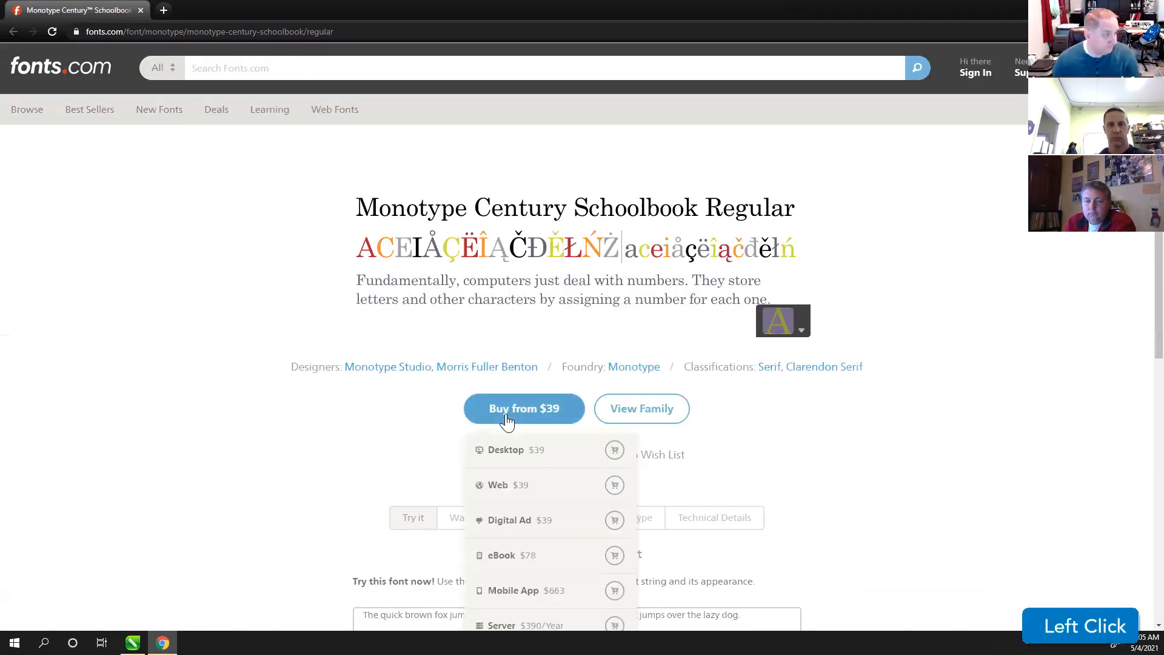
scroll(746, 416, "down", 6)
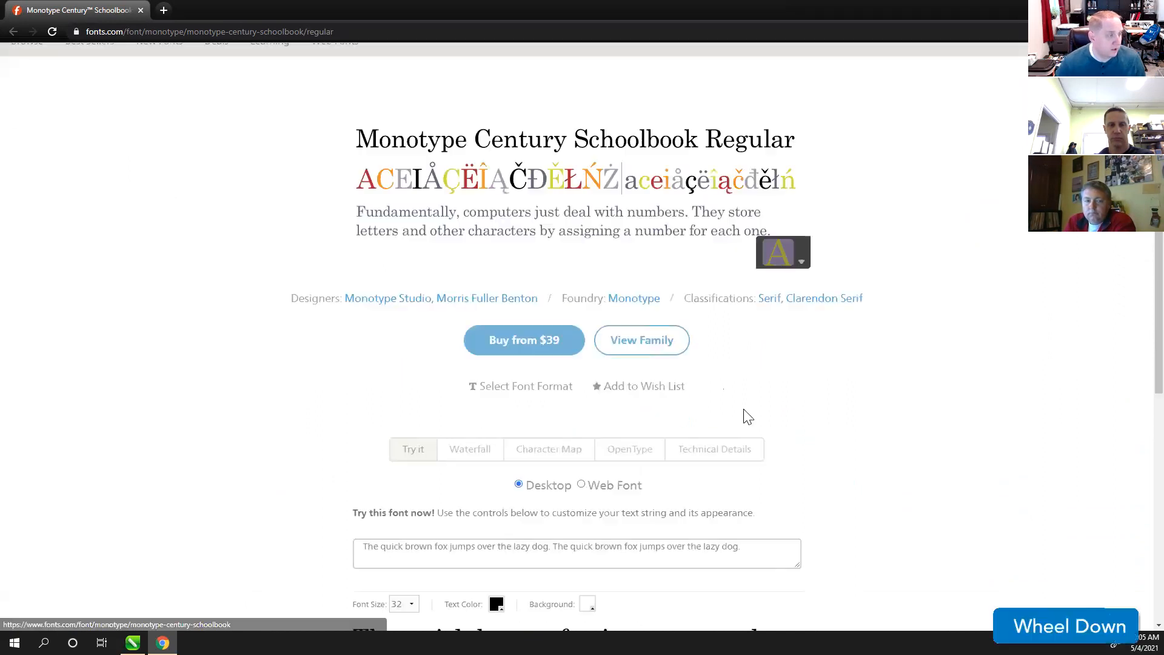
scroll(671, 261, "up", 4)
- Return to the Monotype Century Schoolbook family page and review its individual styles and their prices
left_click(622, 295)
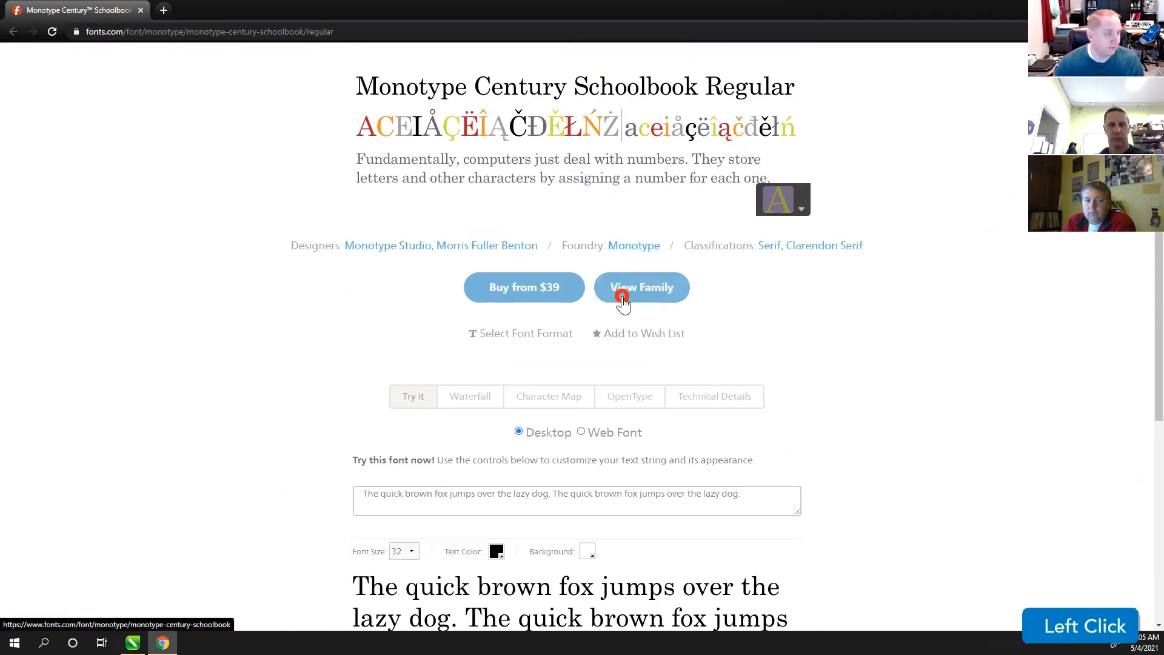
scroll(359, 452, "down", 4)
scroll(202, 429, "up", 1)
scroll(182, 460, "down", 3)
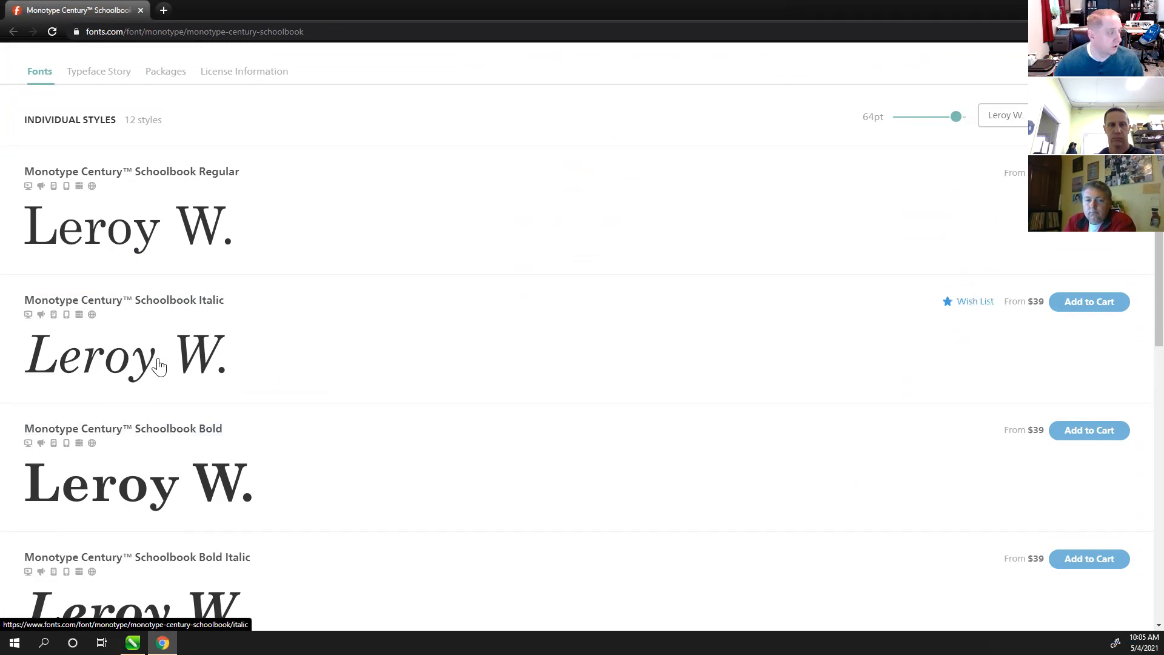
scroll(158, 363, "down", 3)
scroll(416, 397, "up", 4)
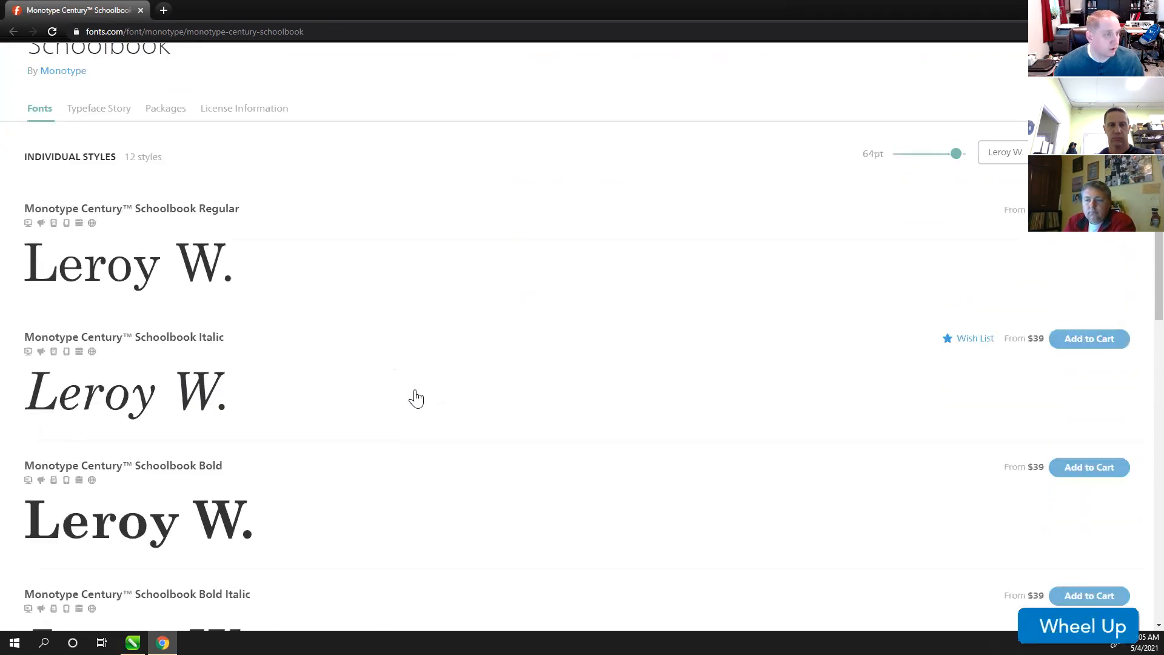
scroll(406, 394, "up", 1)
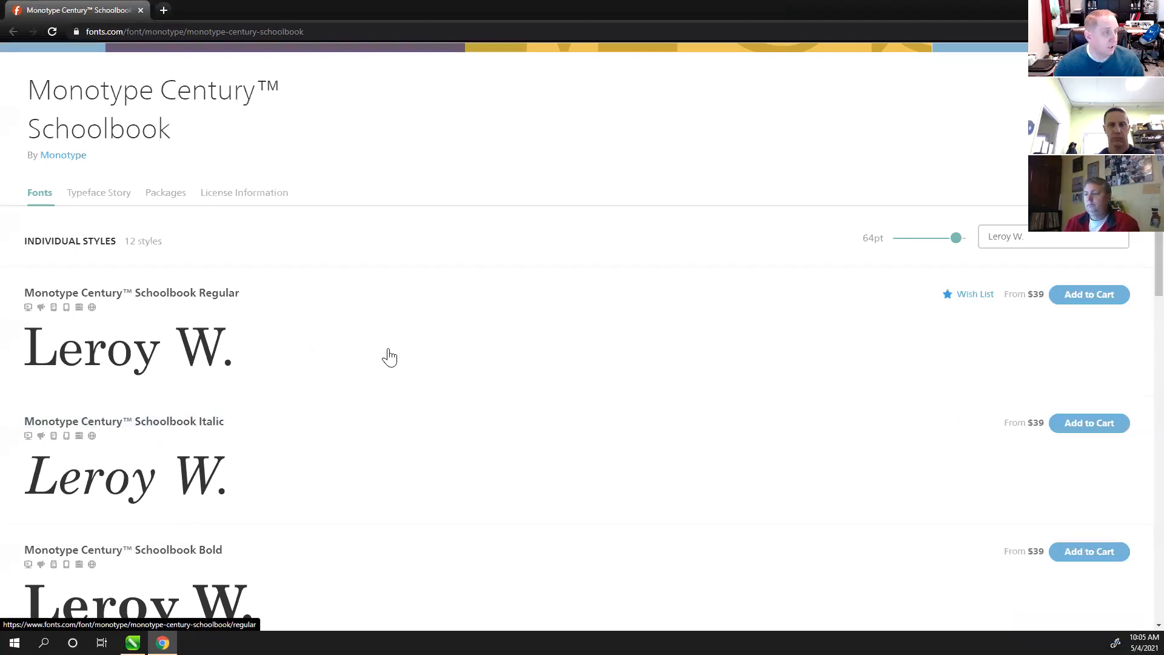
scroll(389, 357, "up", 2)
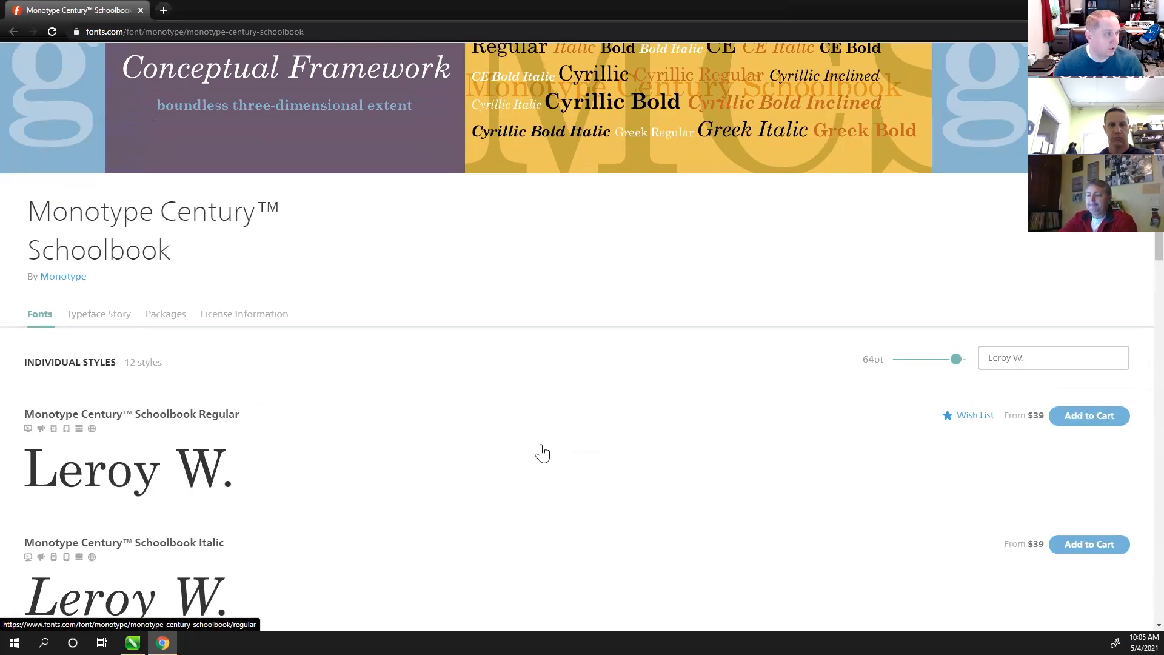
scroll(564, 443, "up", 2)
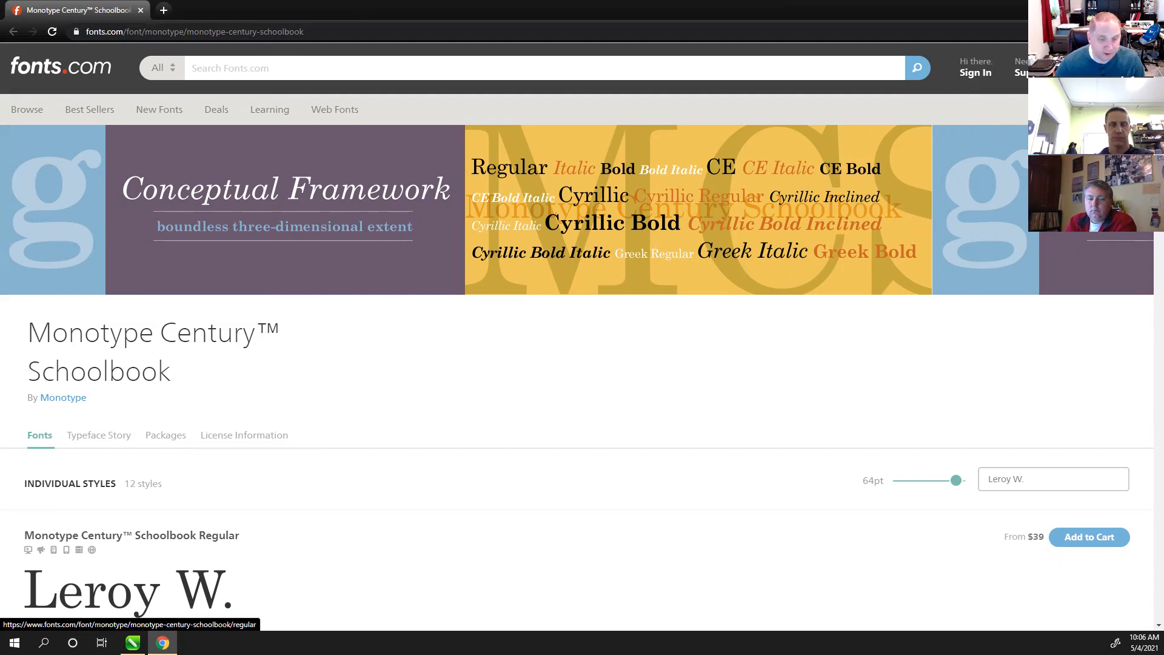
- Switch to File Explorer, open Lobster_Two.zip in the OneDrive Downloads folder, and select OFL.txt inside it
left_click(133, 643)
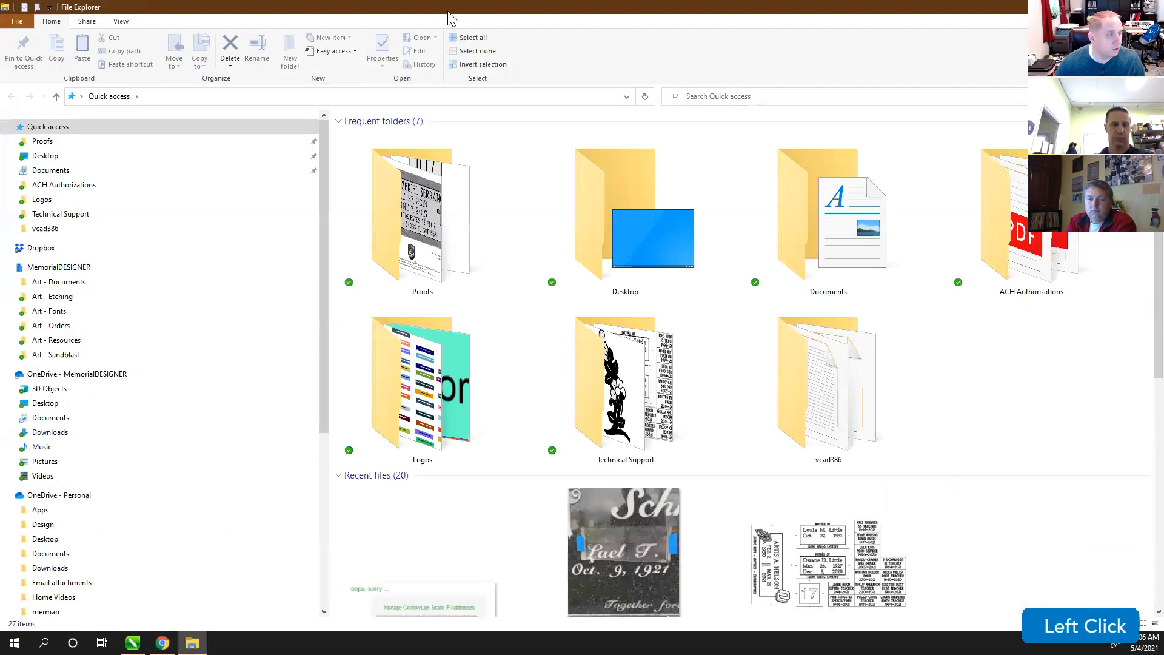
left_click(1150, 7)
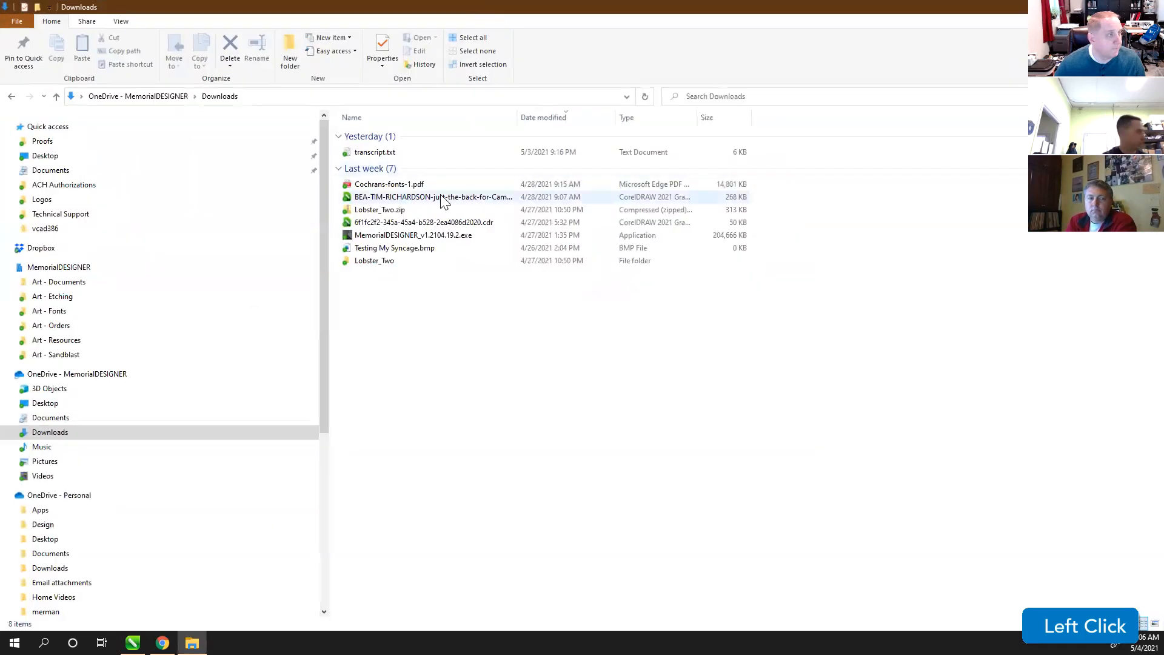
left_click(388, 210)
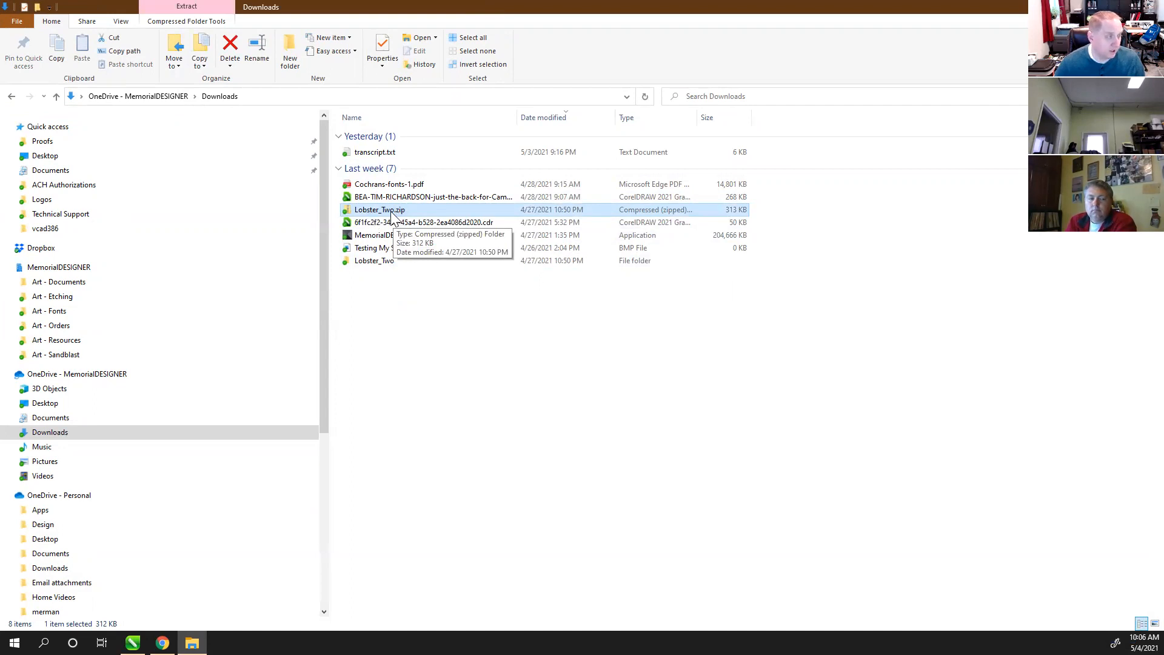
double_click(393, 212)
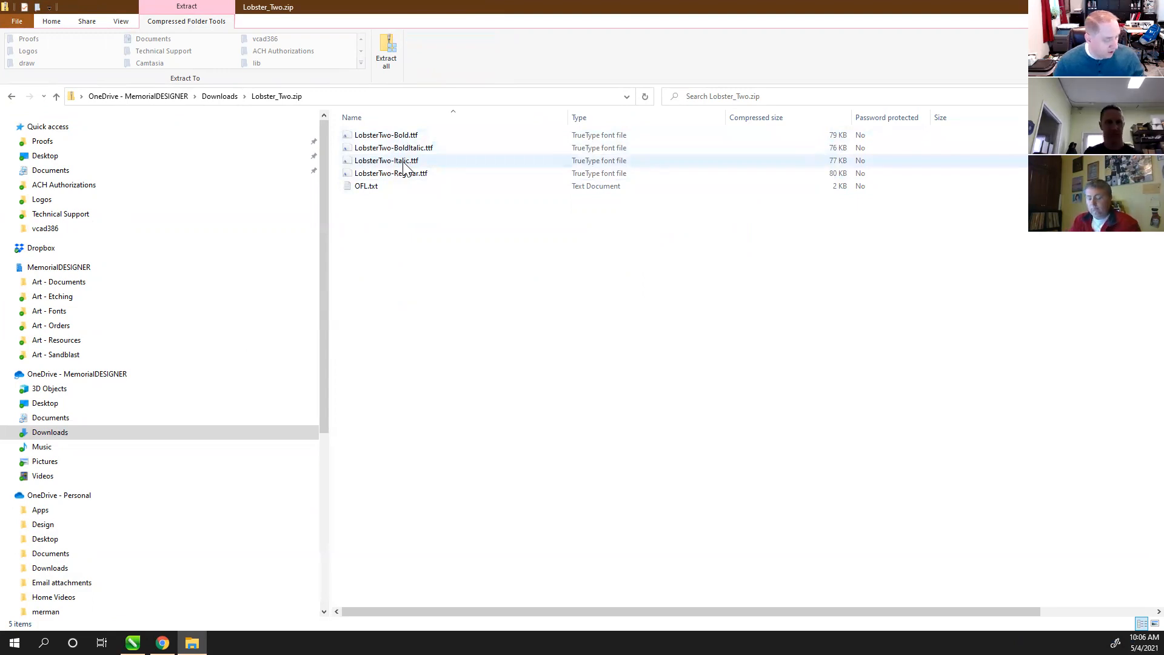
left_click(371, 188)
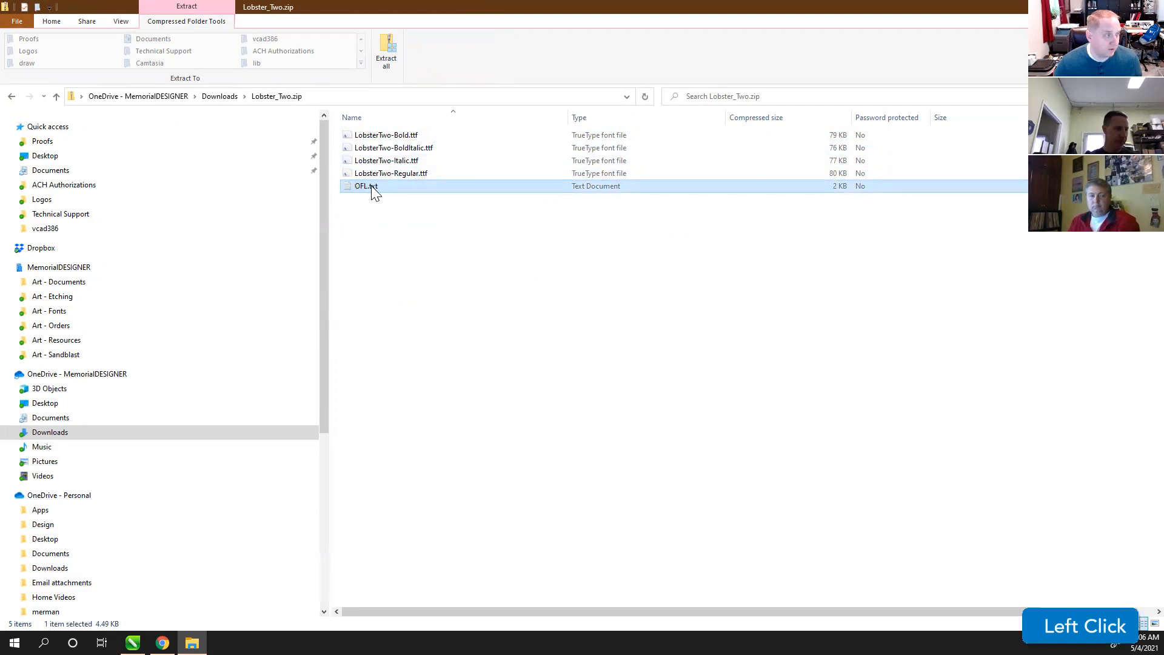
- Open OFL.txt from the archive, read the SIL Open Font License terms, and close the file
left_click(387, 58)
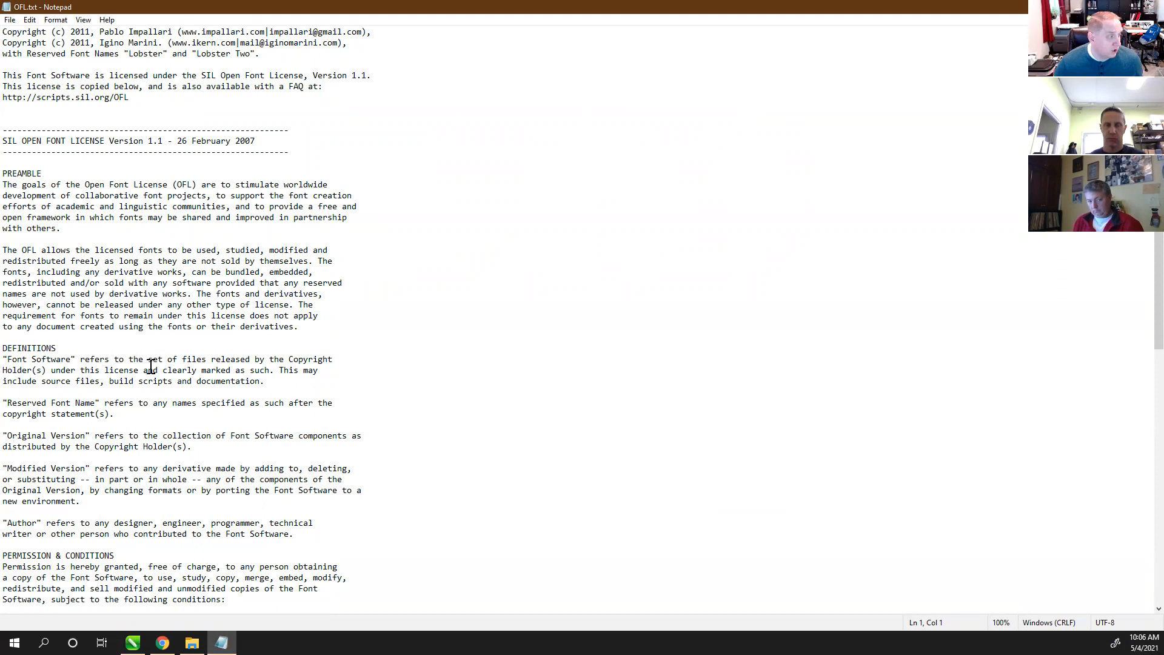
scroll(148, 403, "down", 2)
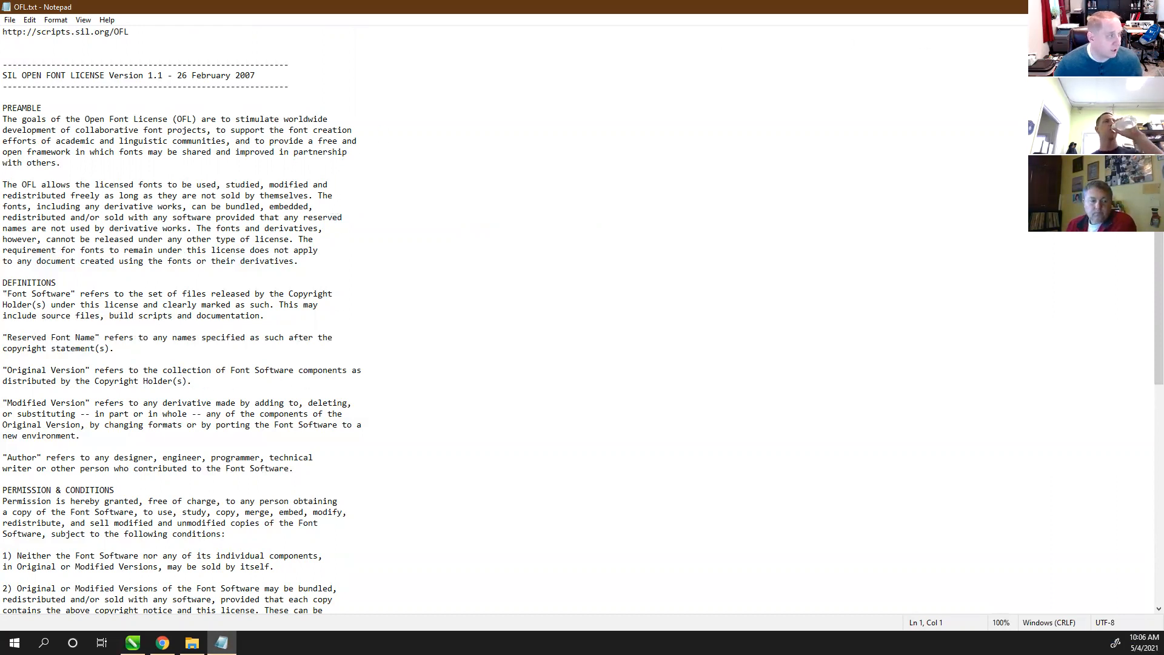
left_click(1150, 6)
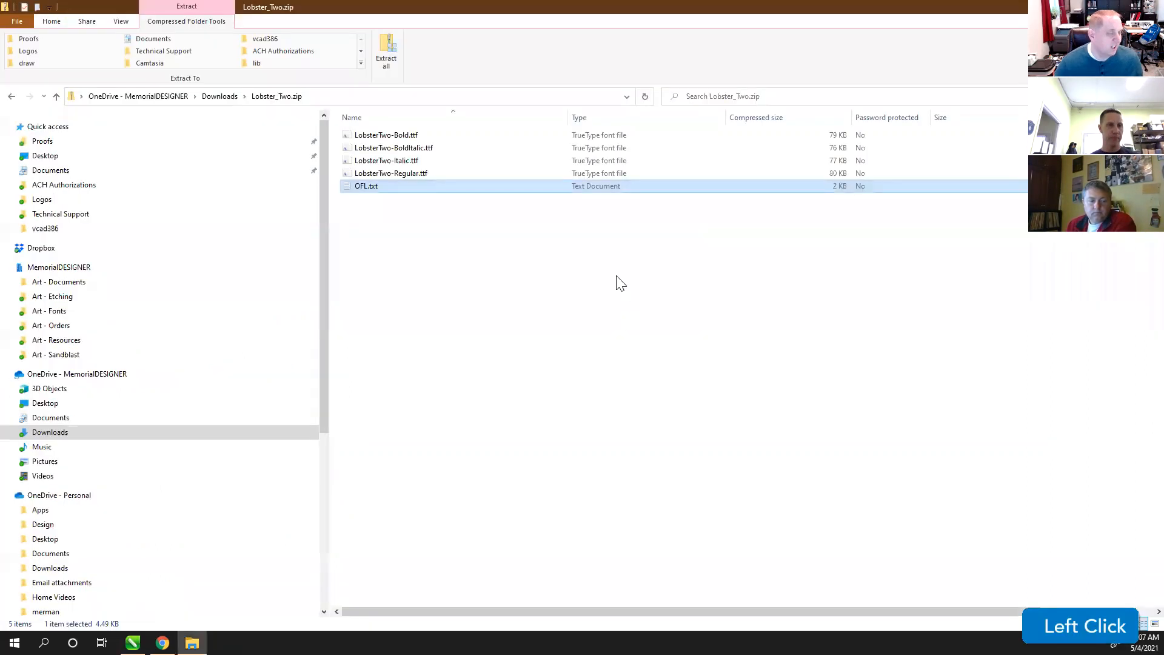
left_click(429, 257)
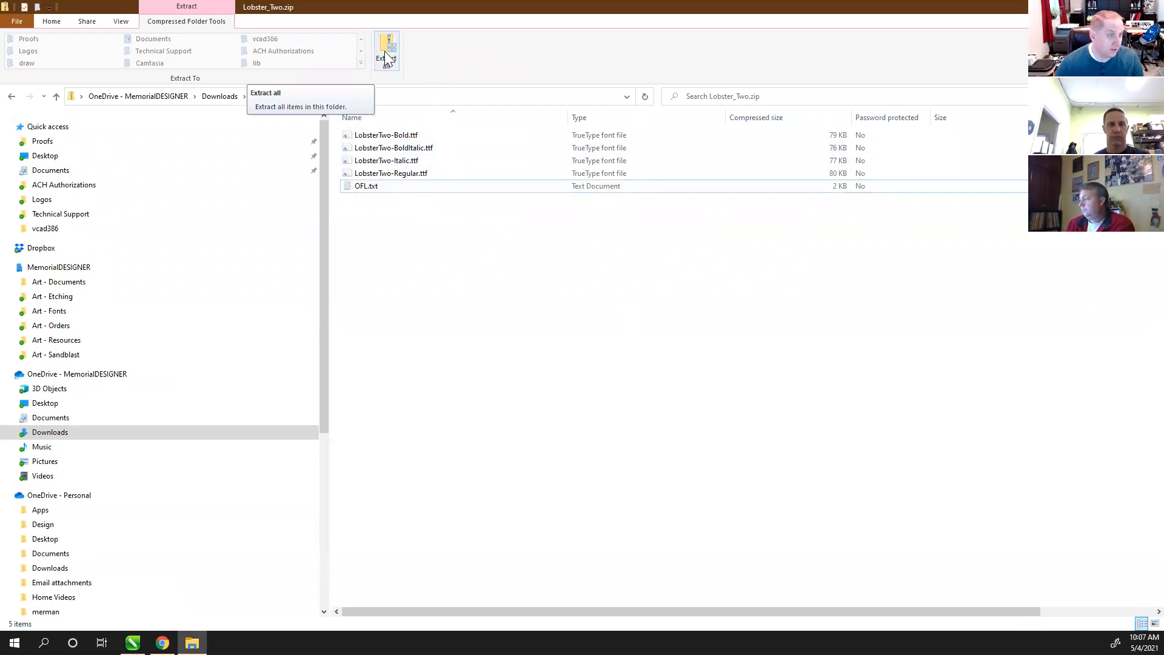
- Close the archive window and open the extracted Lobster_Two folder inside the OneDrive Downloads folder
left_click(1150, 7)
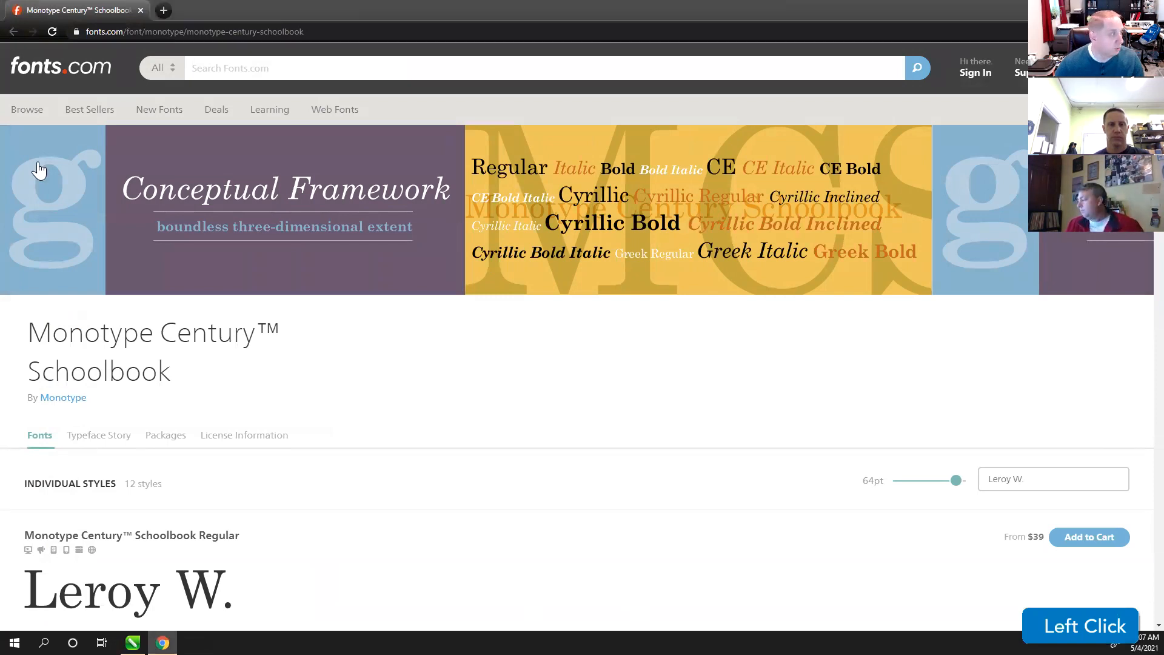
key("super+e")
left_click(46, 433)
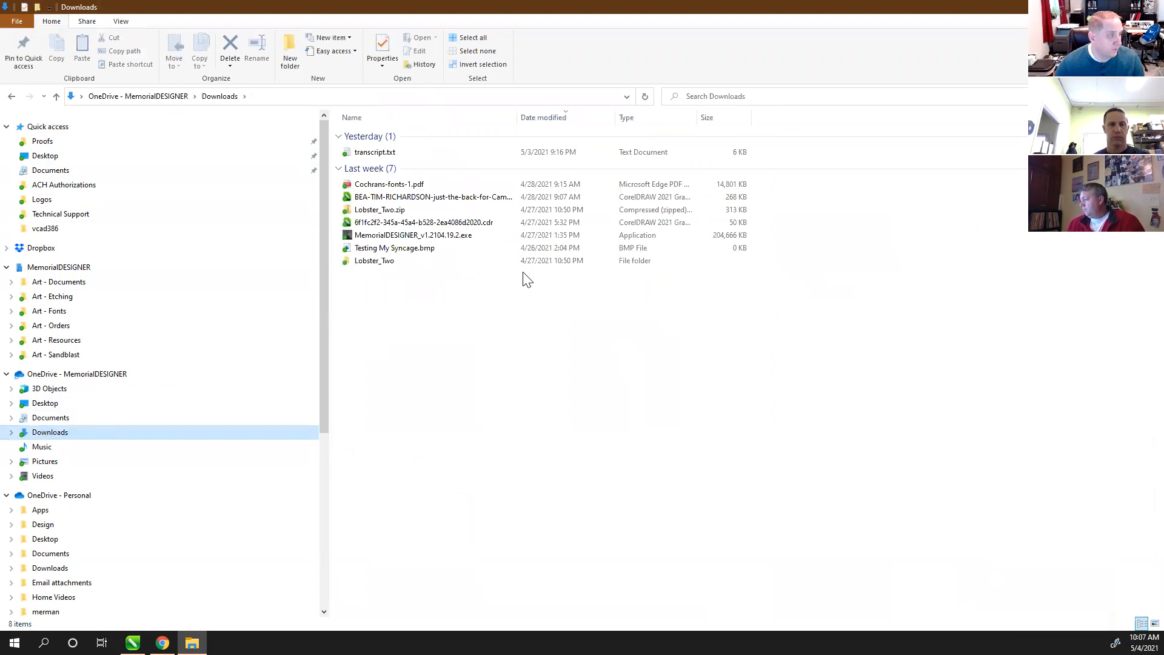
left_click(388, 262)
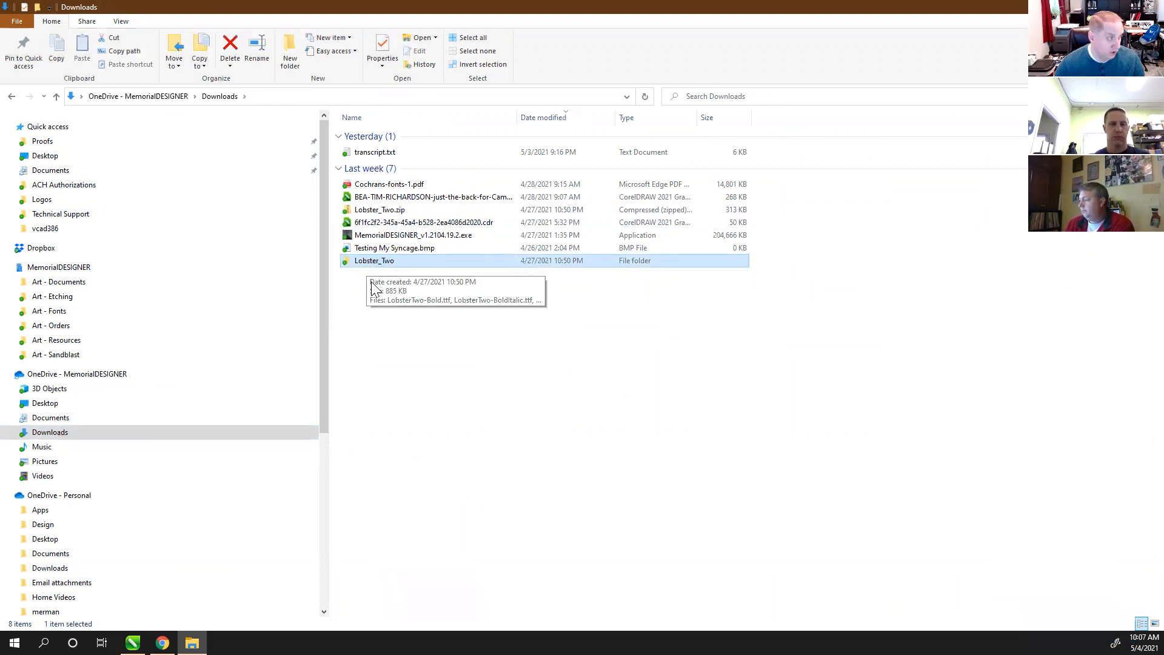
double_click(380, 266)
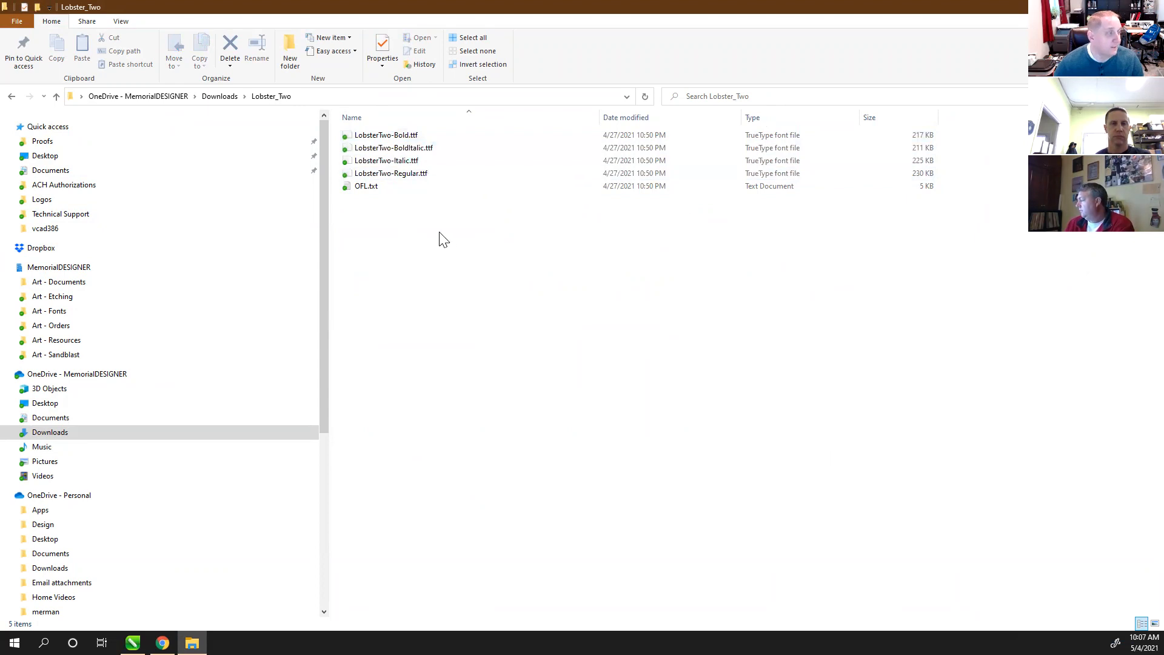
- Install the four LobsterTwo TrueType fonts for all users, replacing the already installed versions for all current items
left_click(391, 175)
left_click(400, 137, "shift")
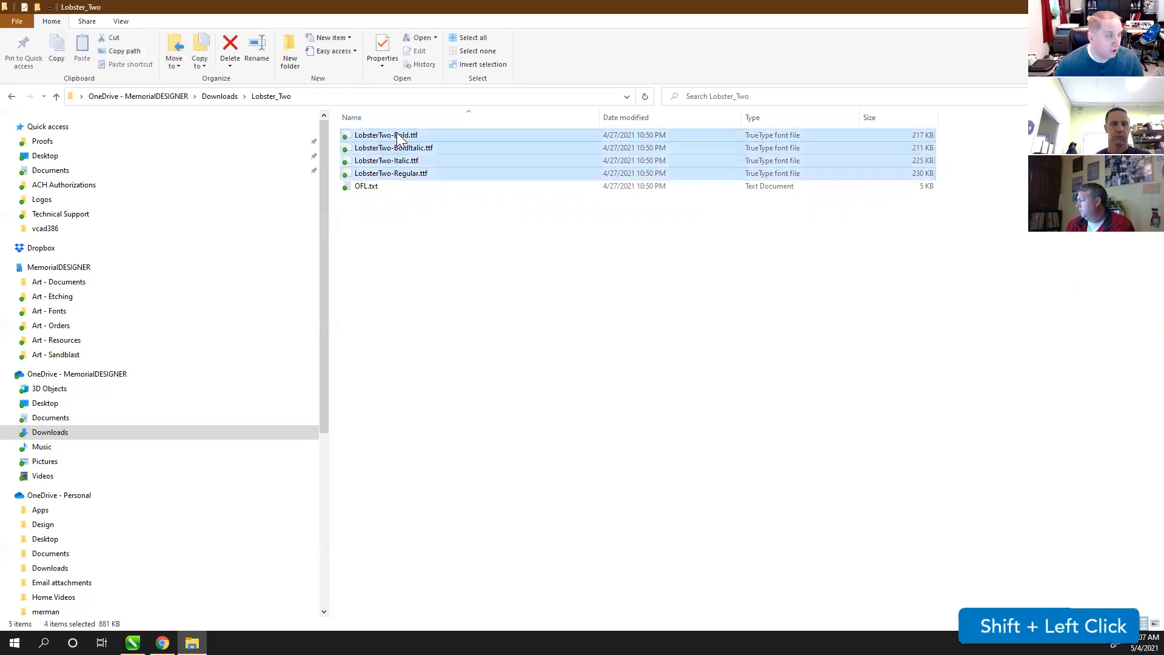
right_click(396, 131)
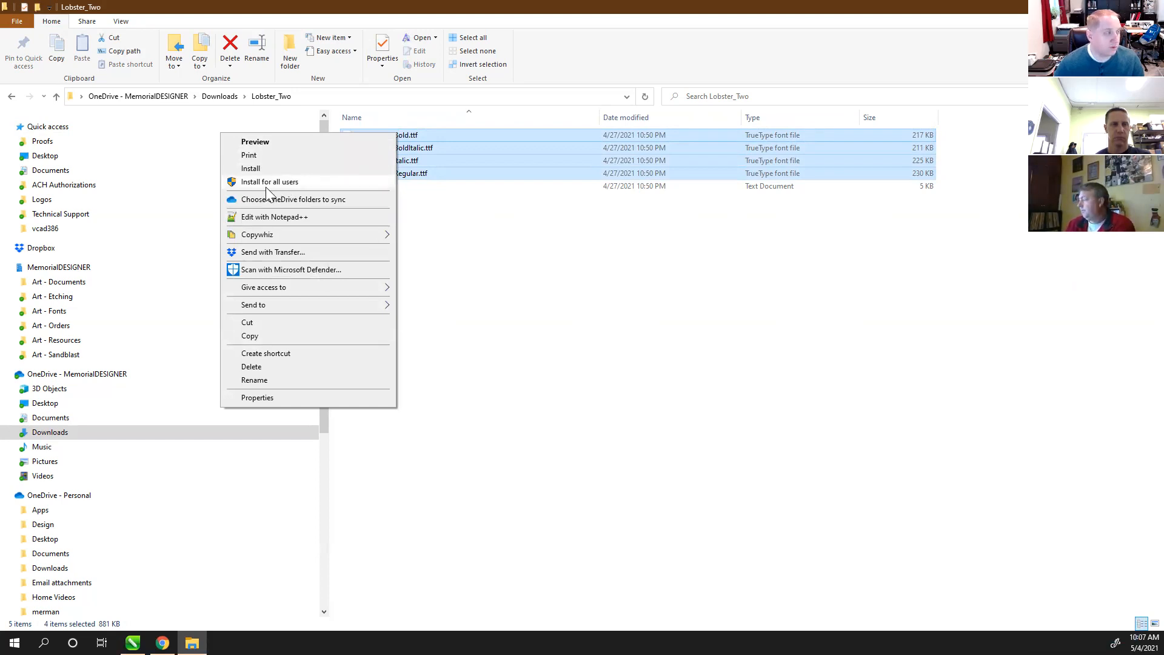
left_click(257, 183)
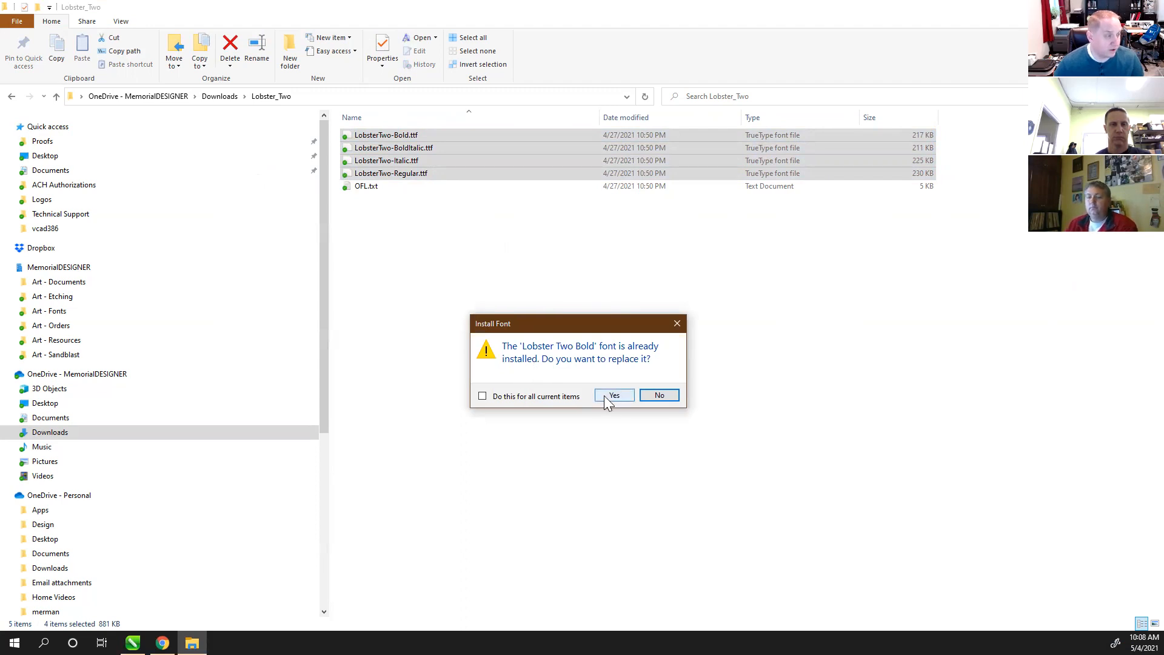
left_click(483, 396)
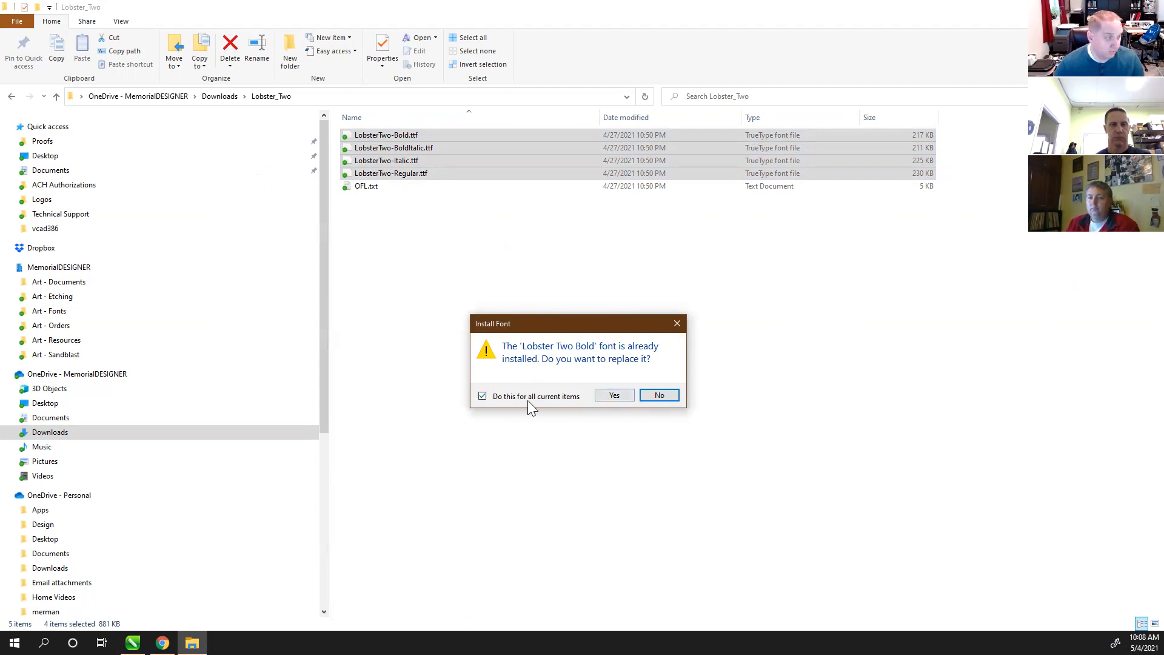
left_click(613, 397)
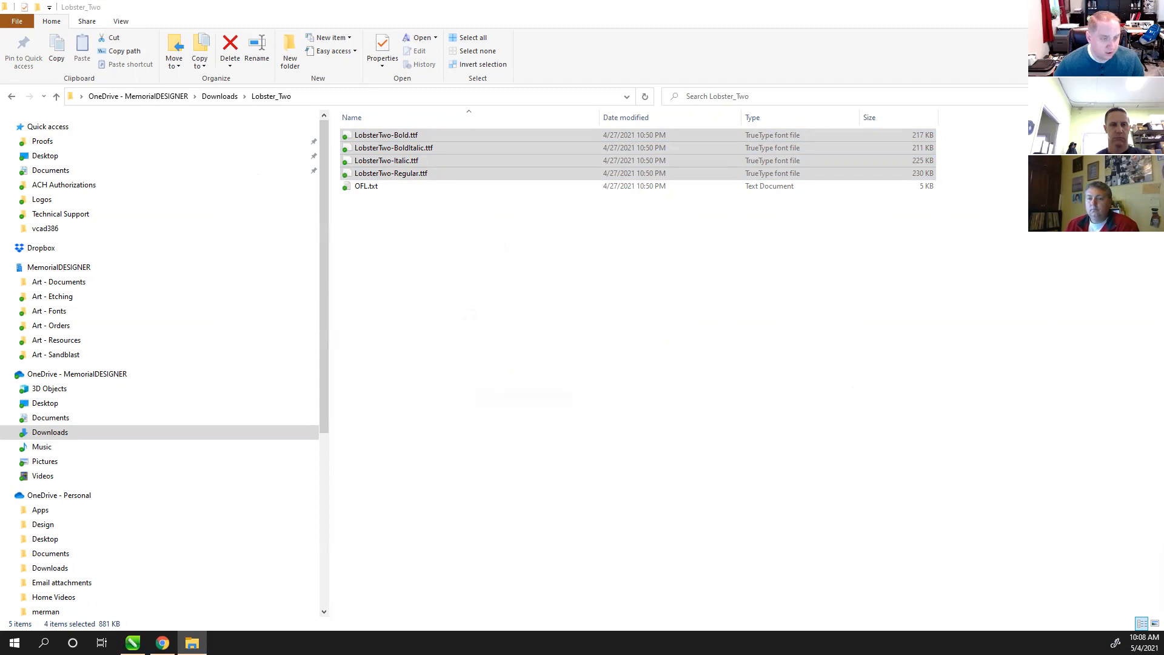
left_click(834, 449)
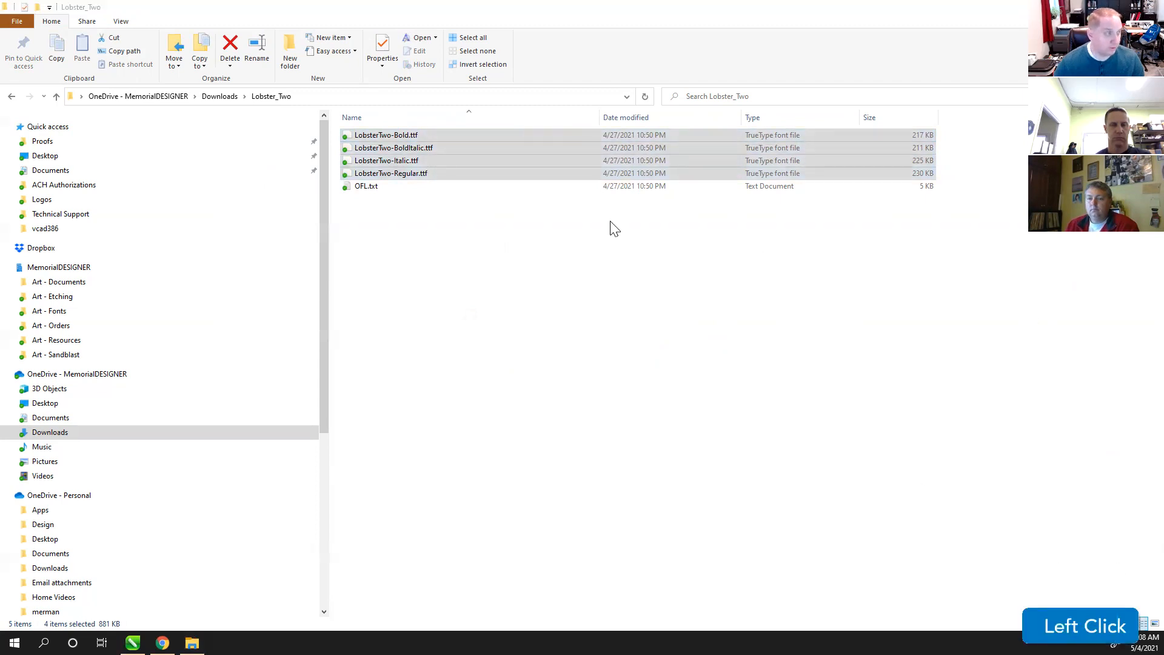
left_click(560, 239)
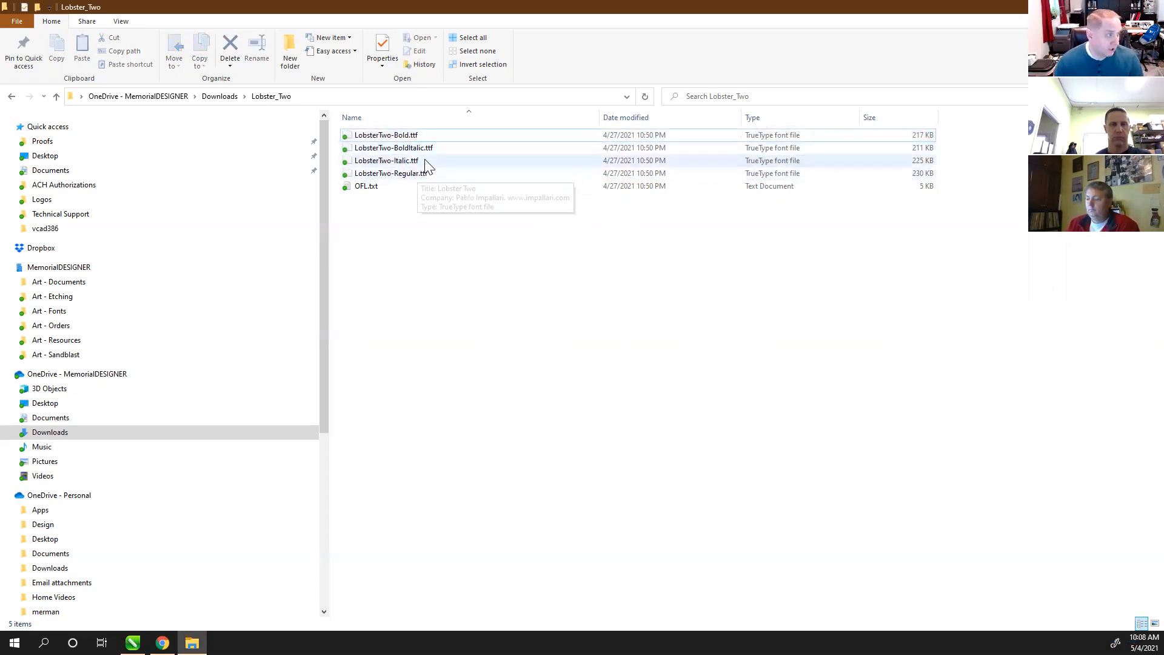
- Review the Downloads folder and look at the font files inside its Lobster_Two folder again
left_click(411, 206)
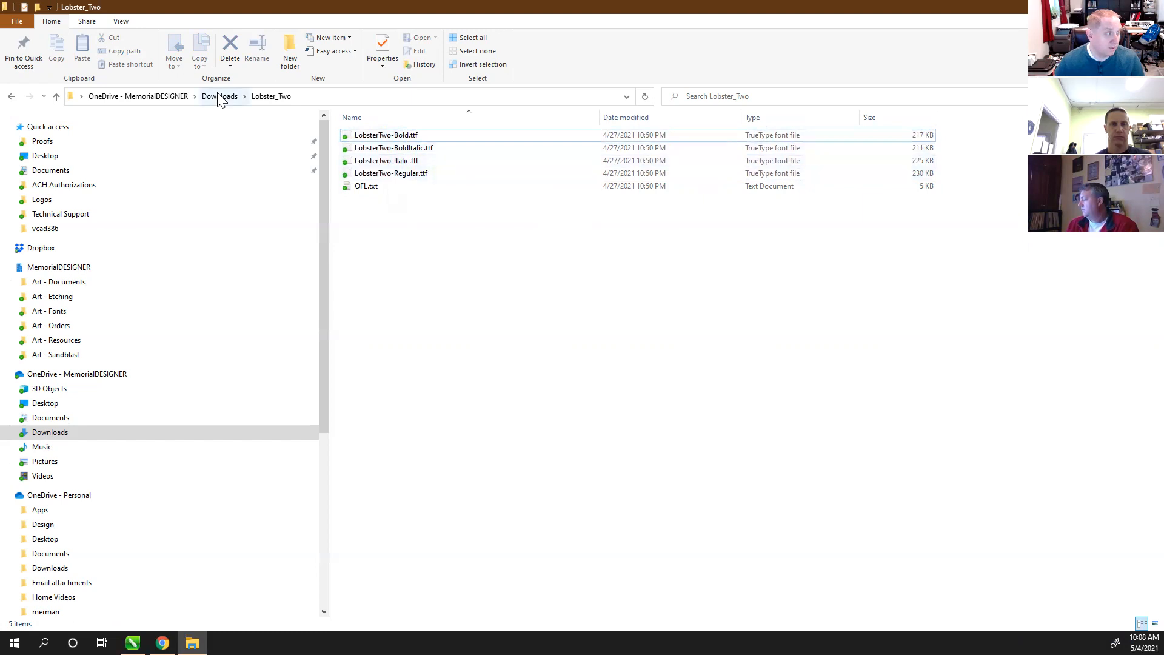
left_click(234, 97)
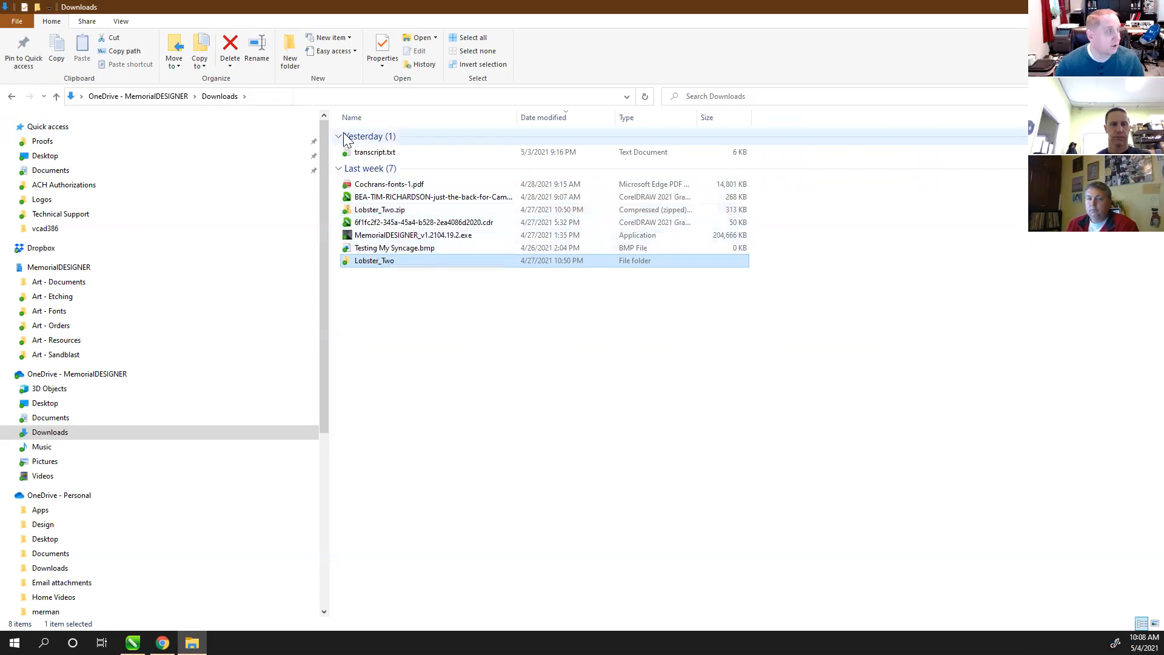
left_click(436, 309)
double_click(377, 262)
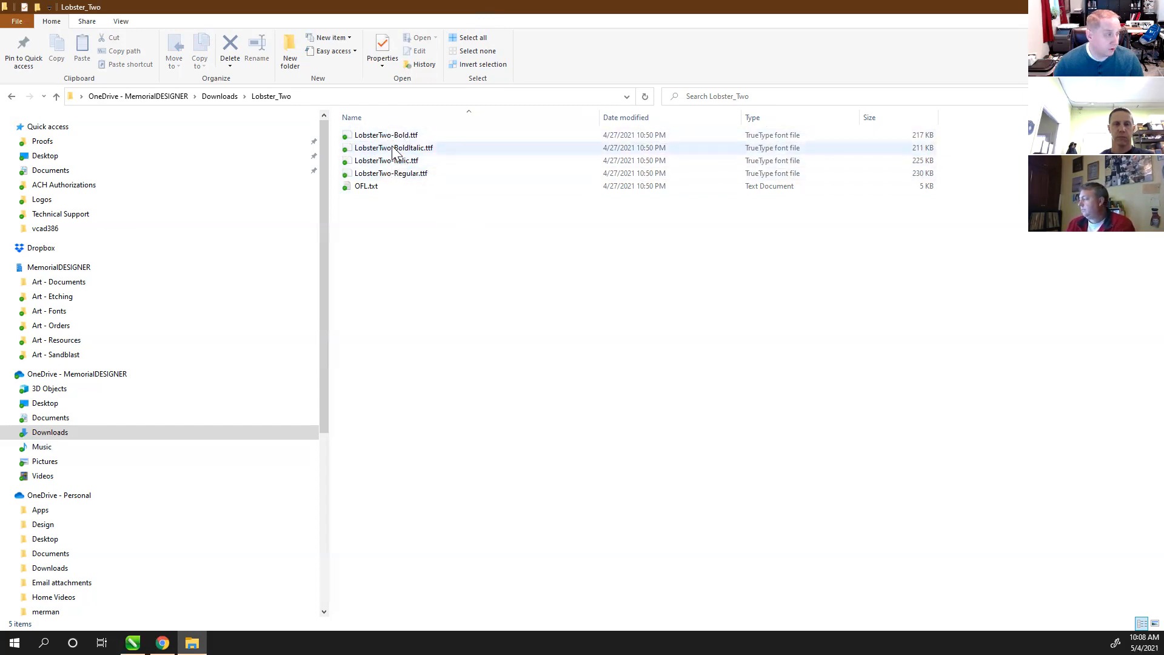
left_click(411, 233)
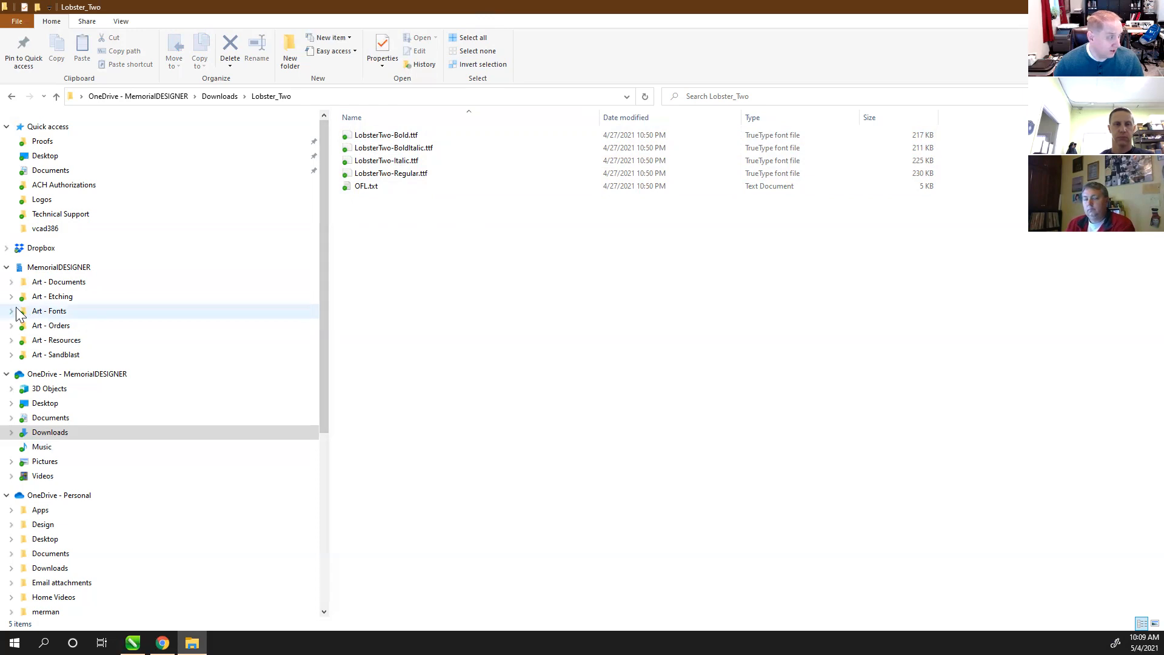
- Create a folder named Downloaded in the MemorialDESIGNER Art - Fonts folder
left_click(32, 312)
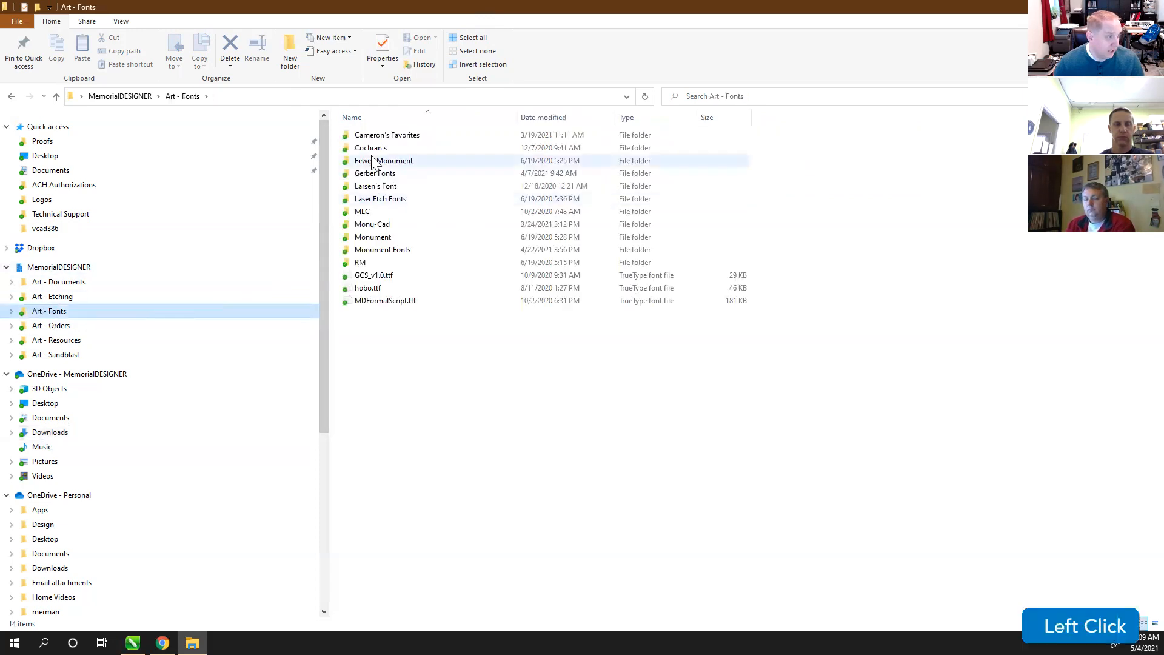
left_click(428, 344)
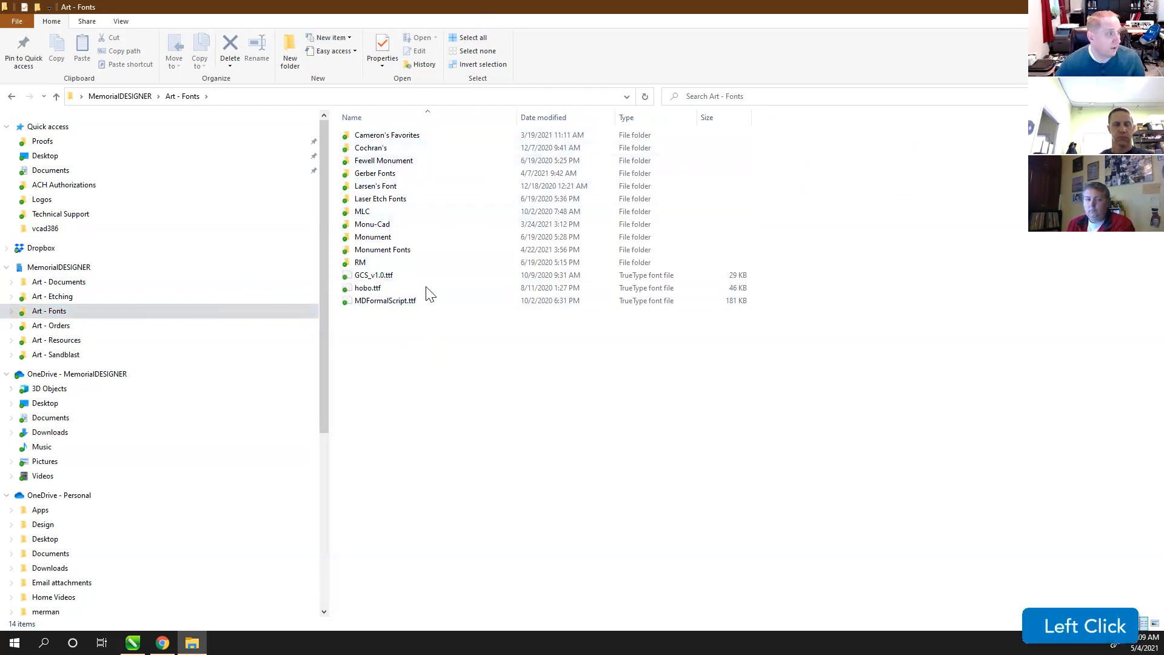
left_click(290, 55)
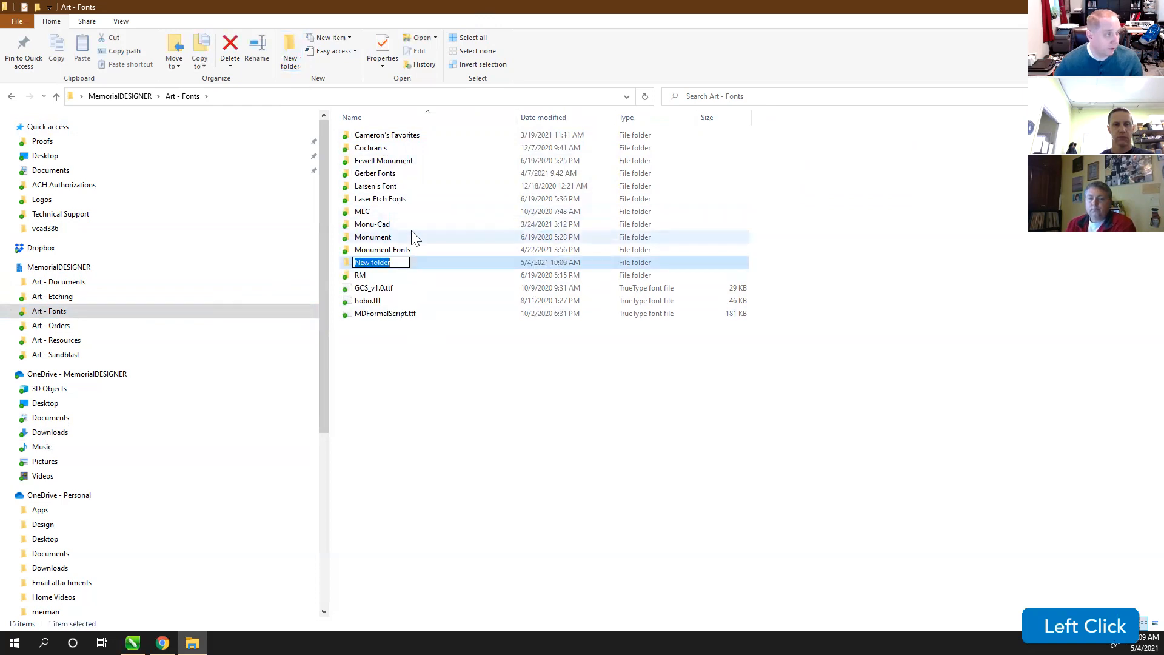
type("Downloaded")
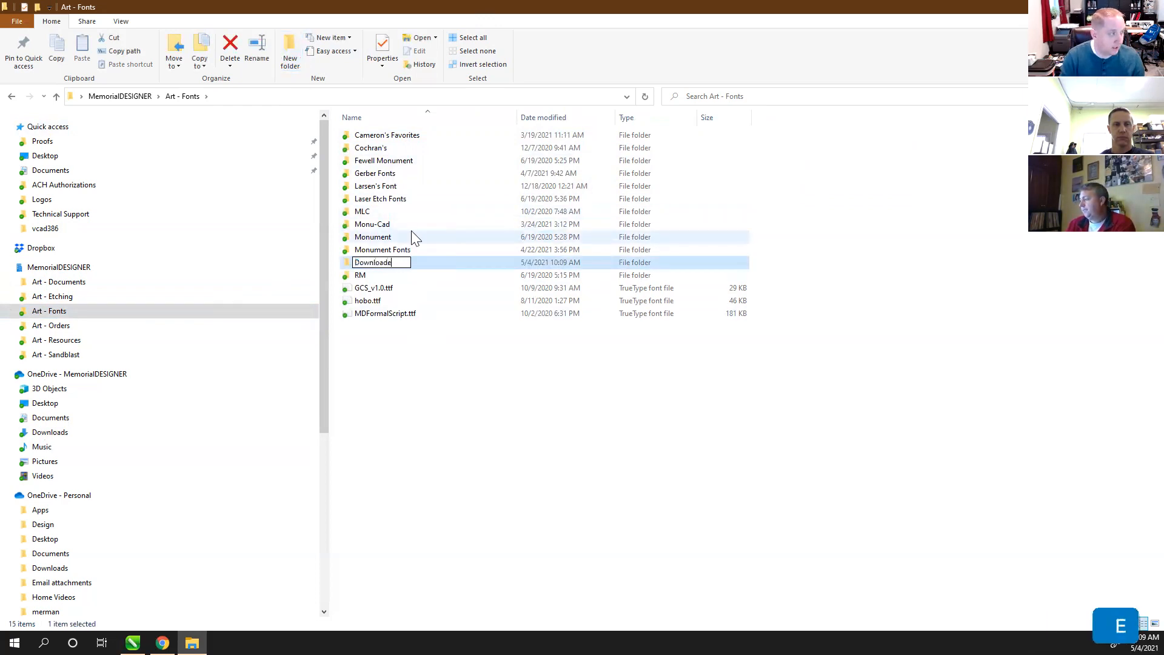
key("Return")
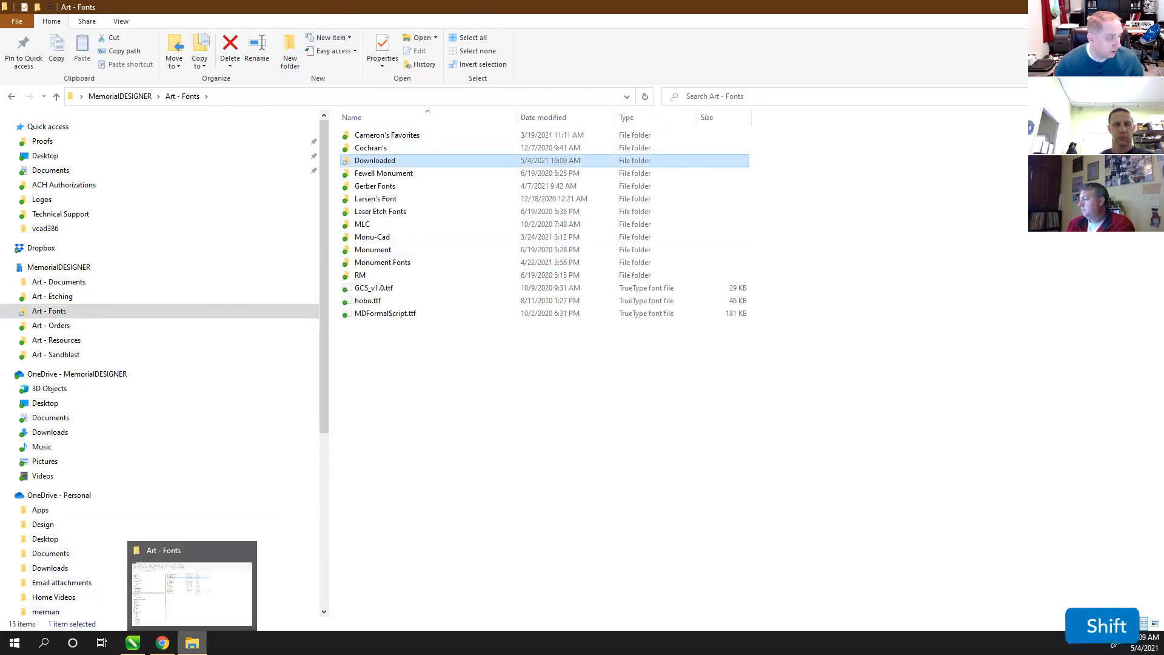
- Open a second File Explorer window and arrange it side by side with the Art - Fonts window
left_click(192, 643, "shift")
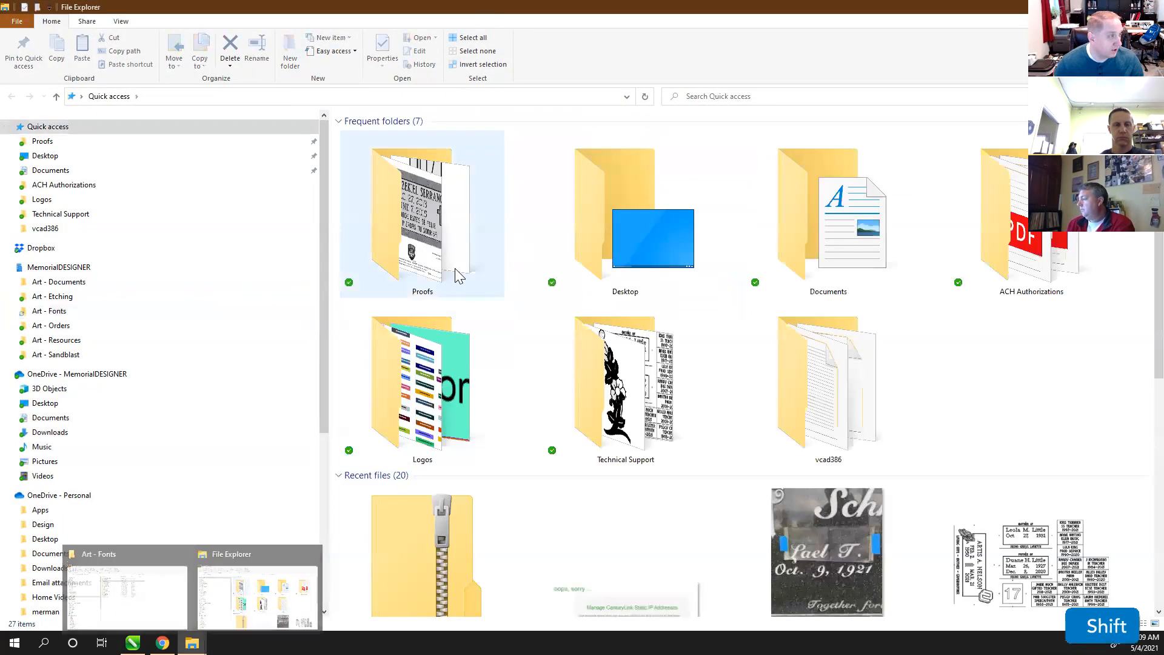
left_click(372, 11)
key("super+Right")
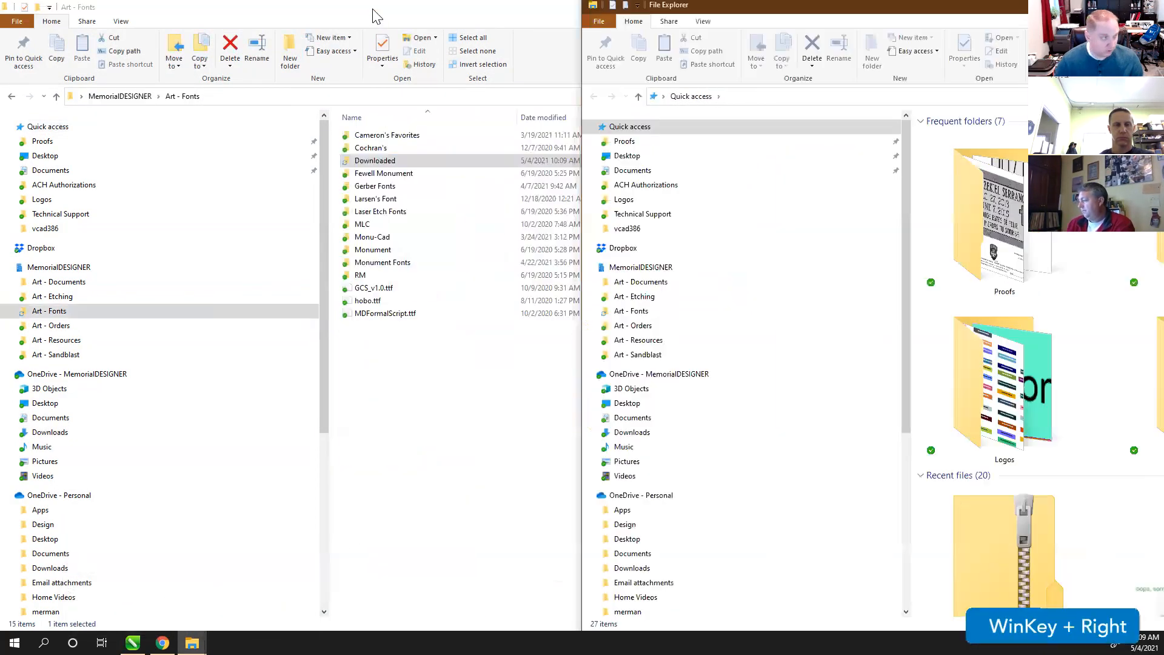
left_click(361, 16)
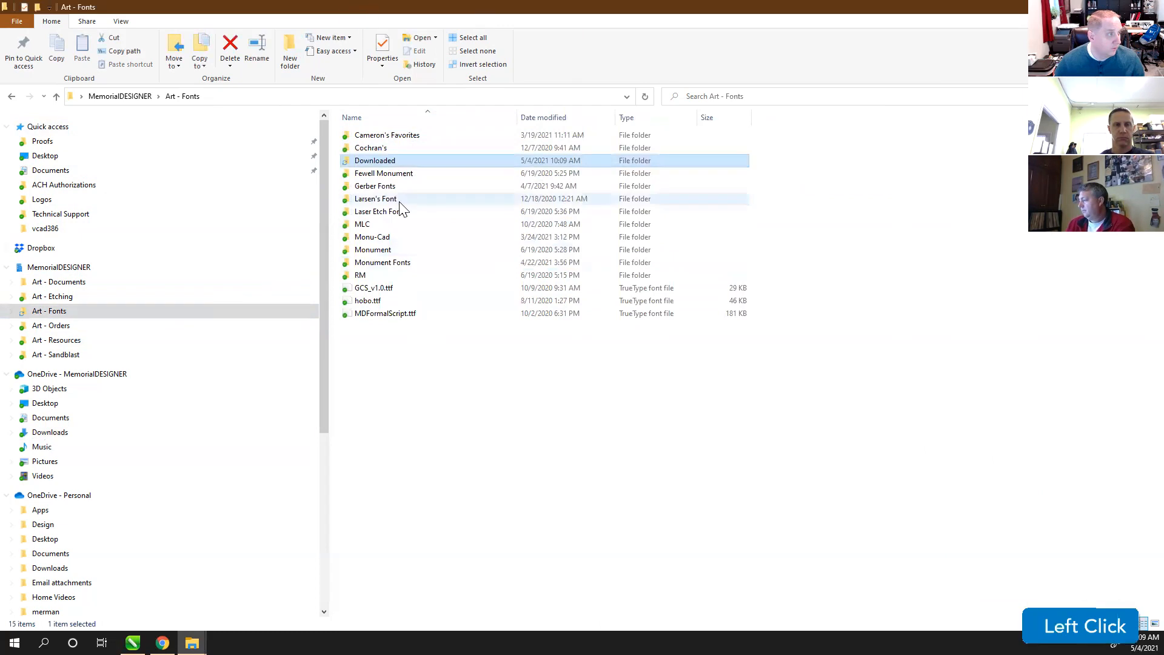
key("super+Left")
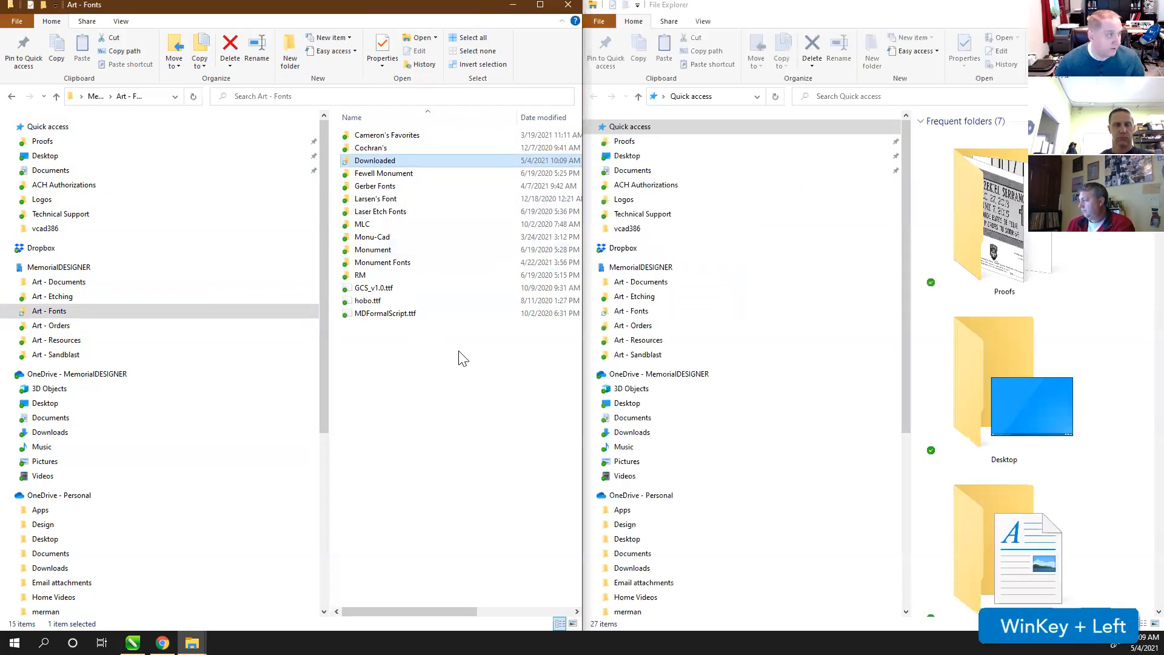
- Move the four LobsterTwo font files from the Lobster_Two folder in OneDrive Downloads into the Downloaded folder in Art - Fonts
left_click(633, 172)
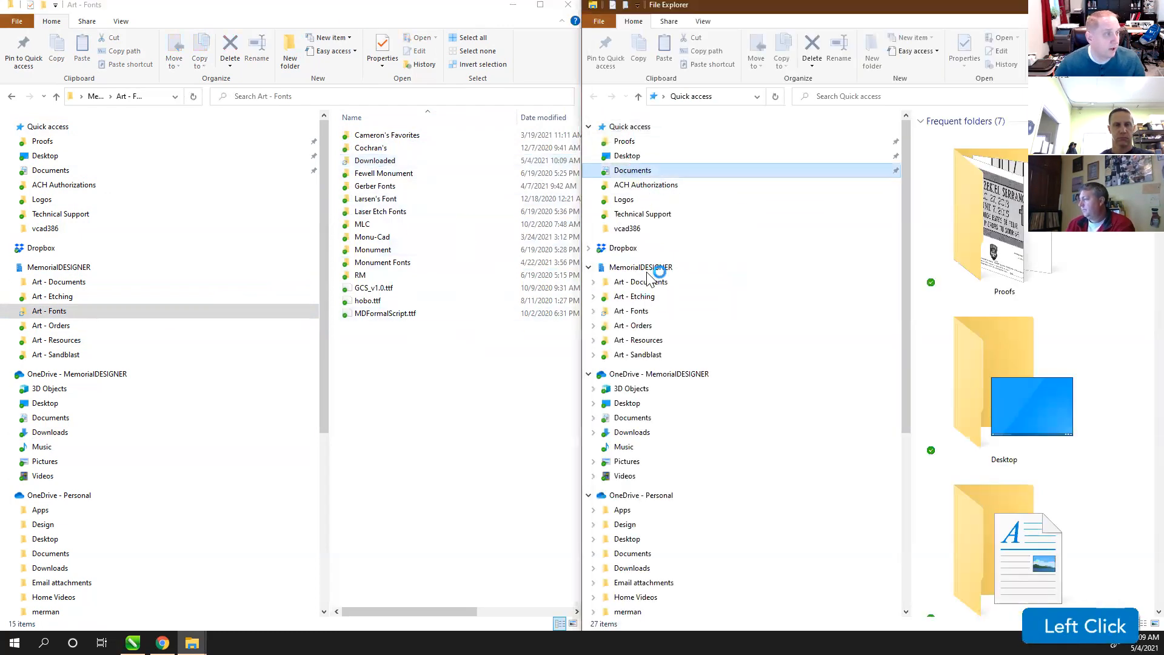
left_click(640, 432)
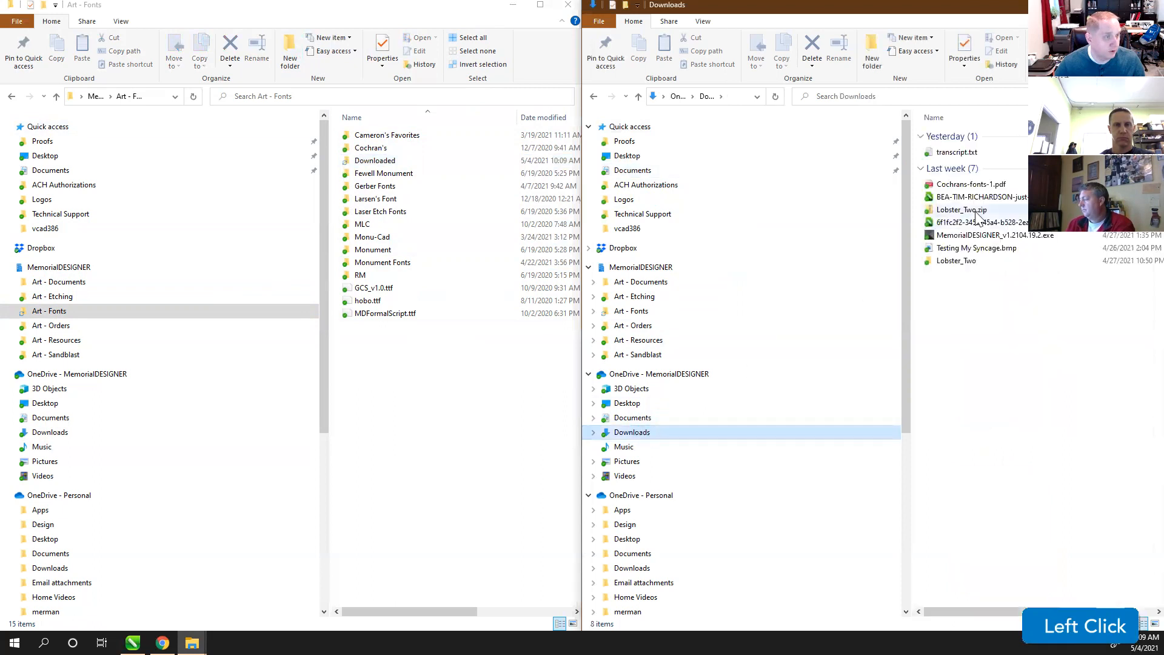
double_click(950, 262)
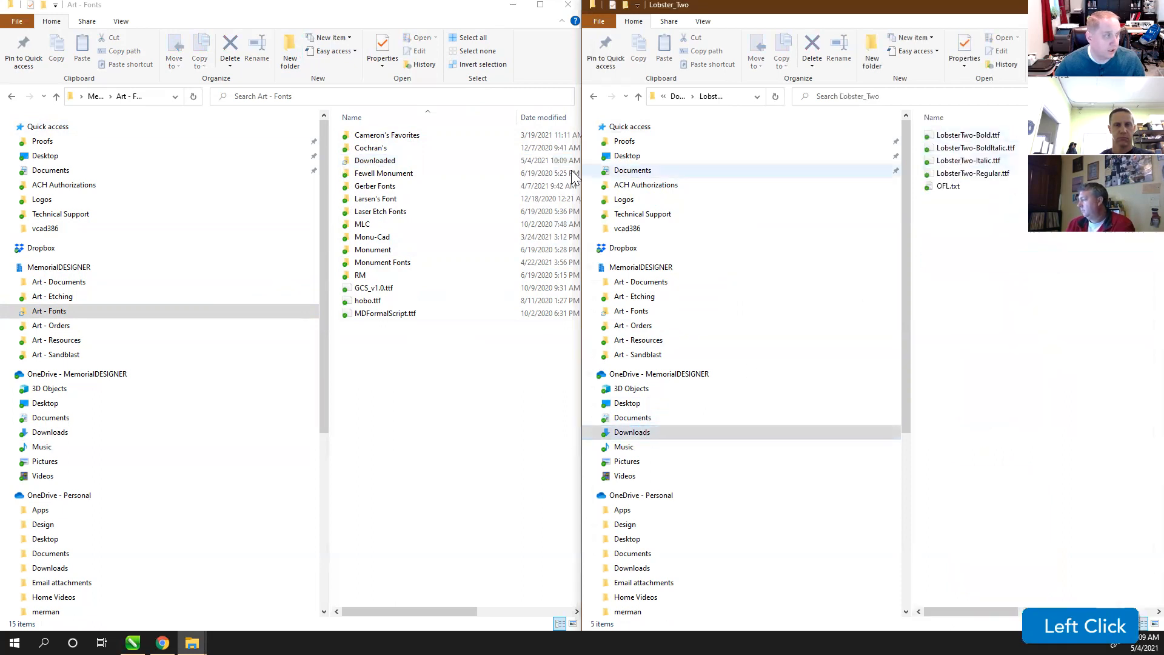
left_click(952, 174)
left_click(966, 135, "shift")
left_click_drag(962, 150, 374, 160)
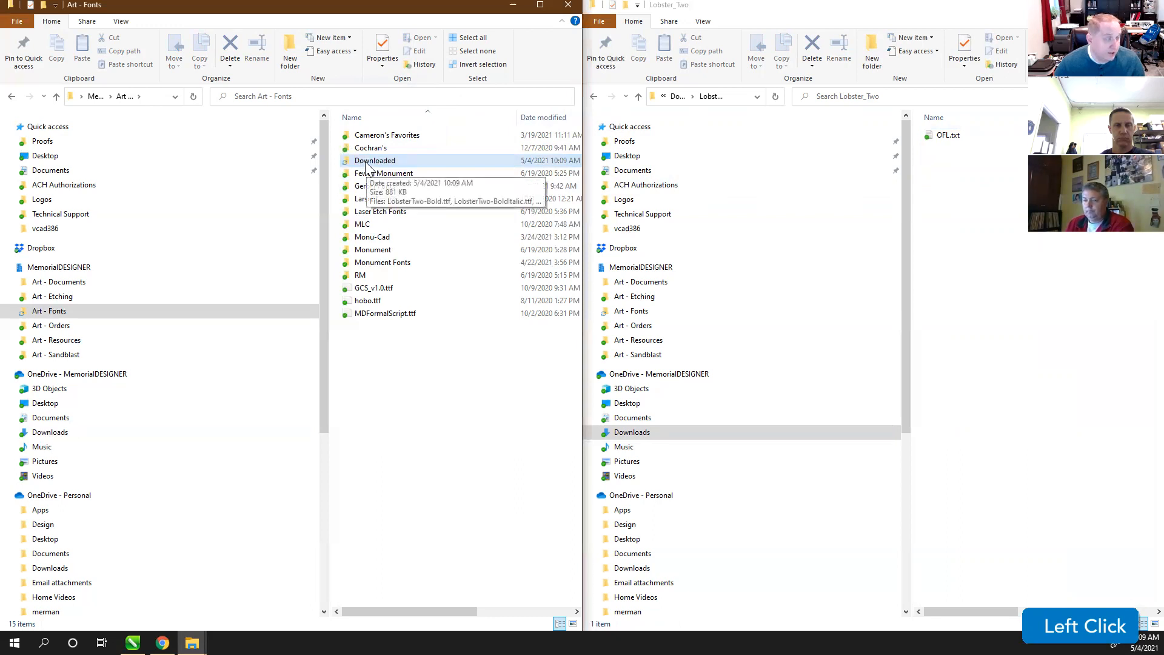
left_click(415, 423)
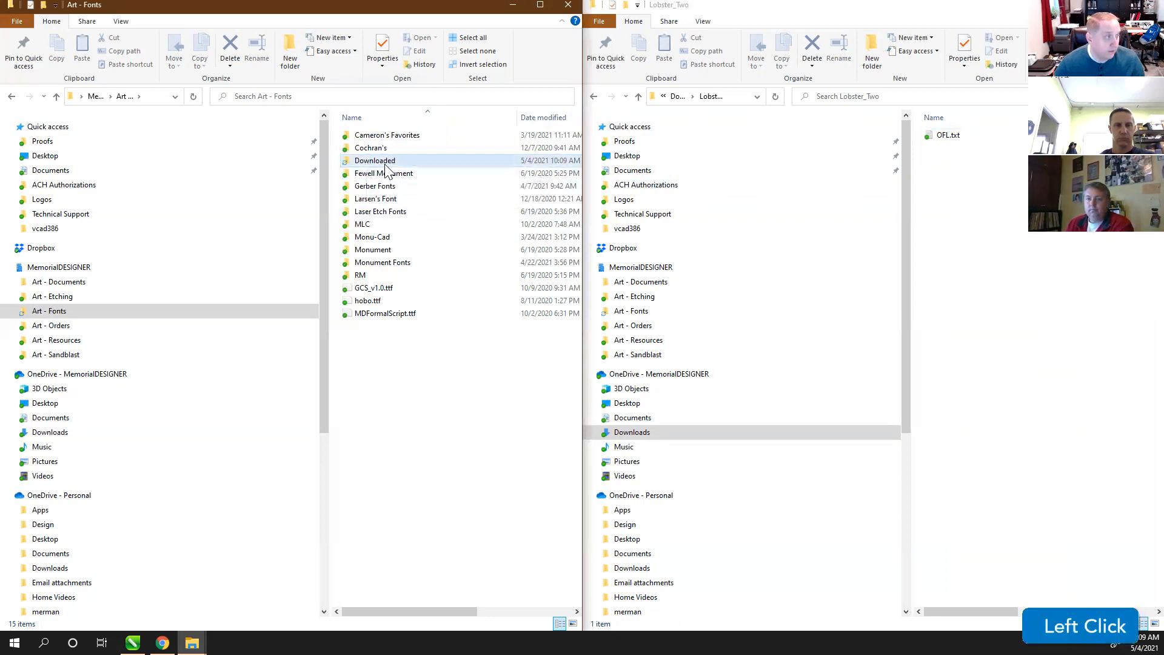
- Open Corel Font Manager 2021 from the CorelDRAW Graphics Suite 2021 program group
left_click(14, 642)
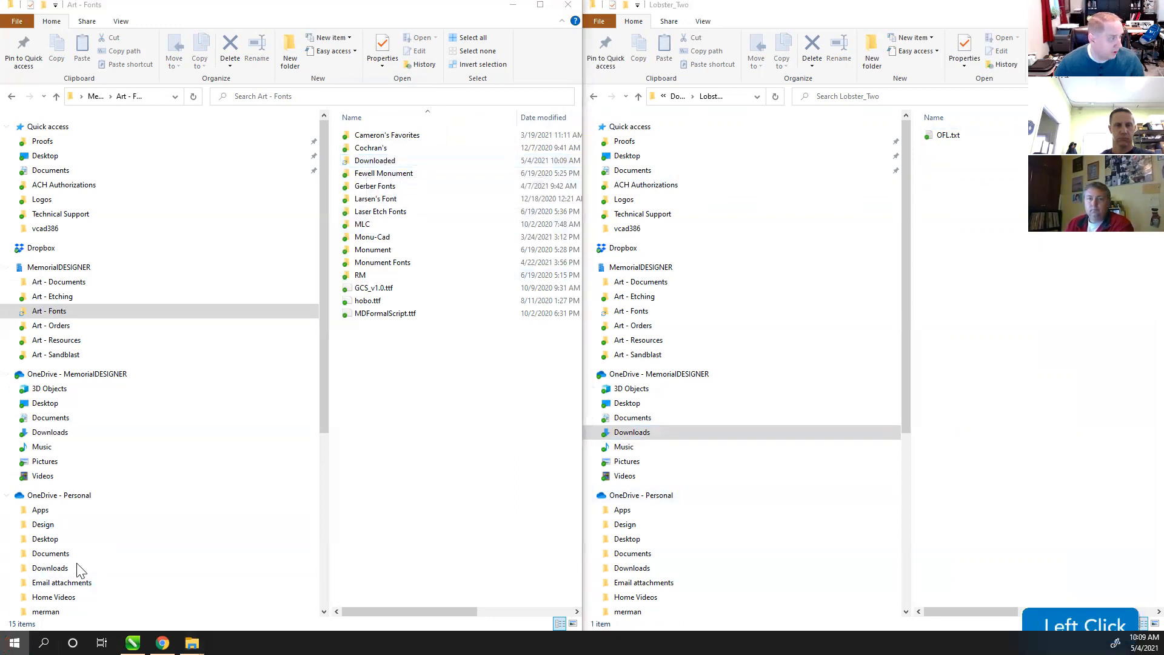
scroll(104, 569, "down", 10)
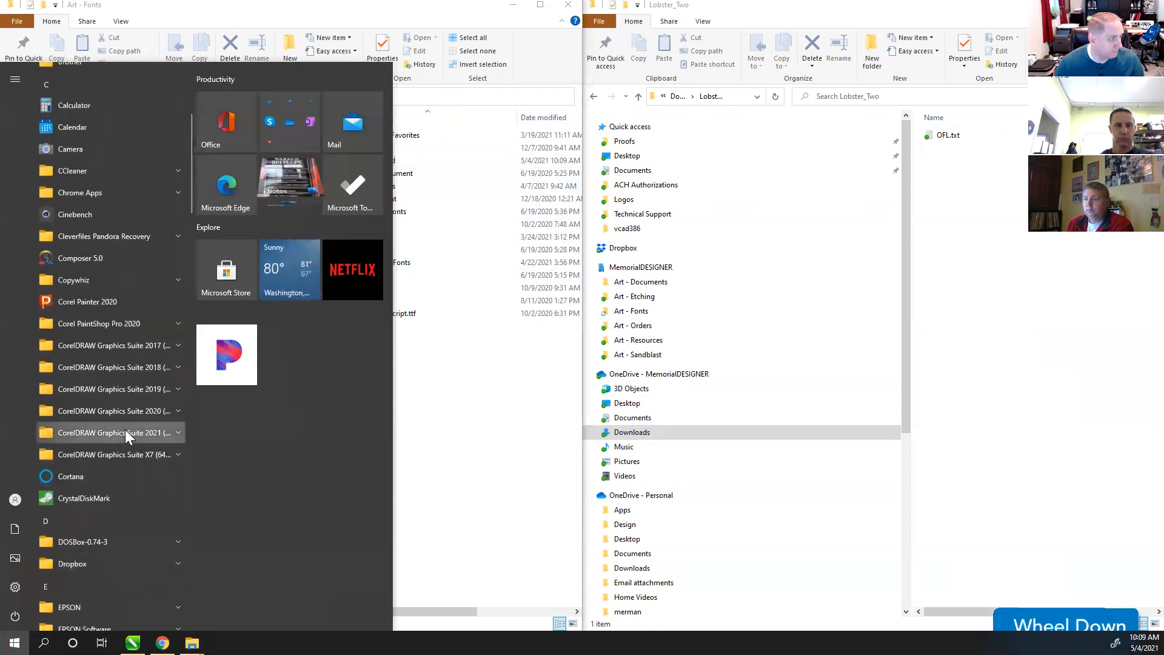
left_click(125, 433)
left_click(92, 480)
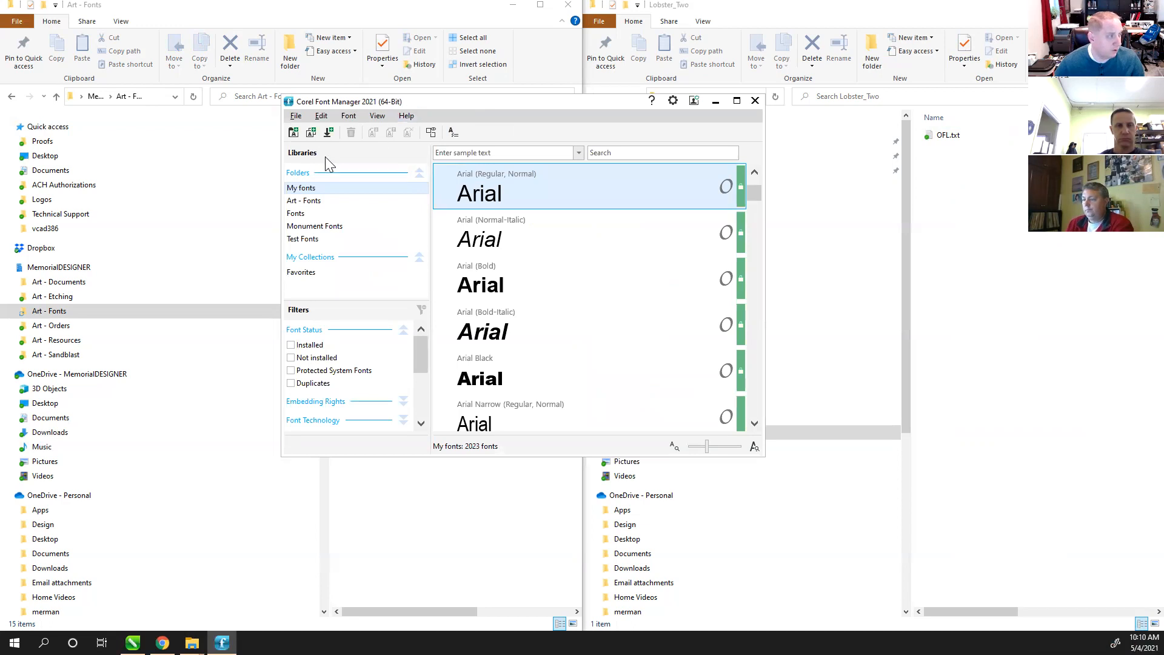
- View the My fonts and Art - Fonts library folders and compare them with the Art - Fonts folder in File Explorer
left_click(300, 188)
left_click(299, 202)
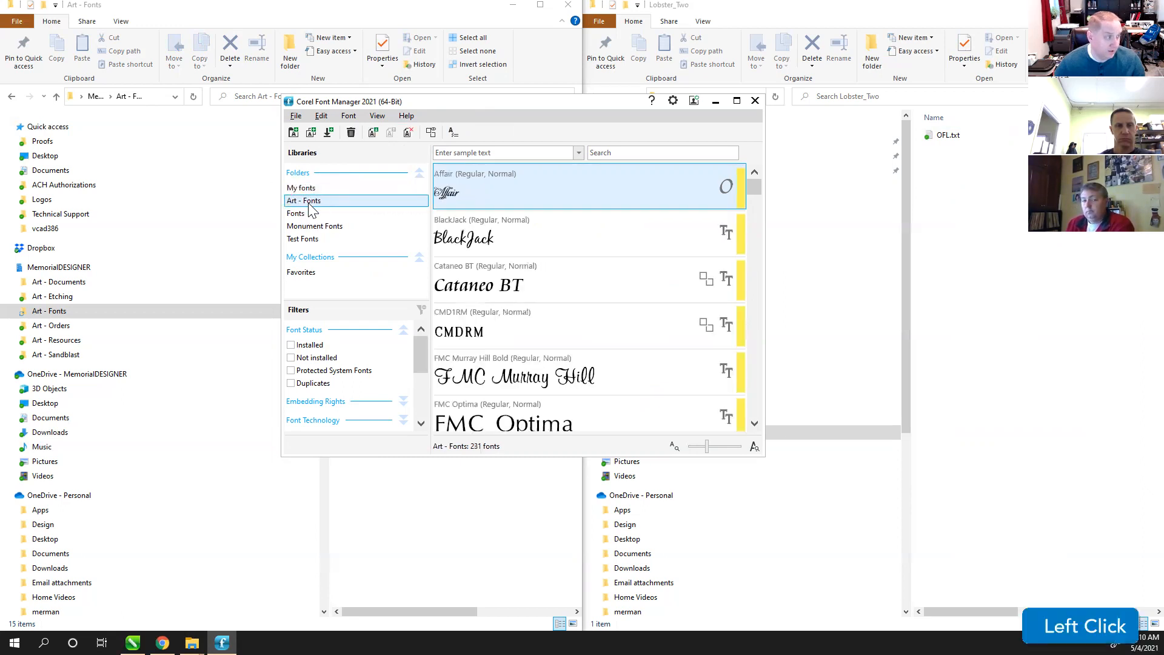
left_click(38, 314)
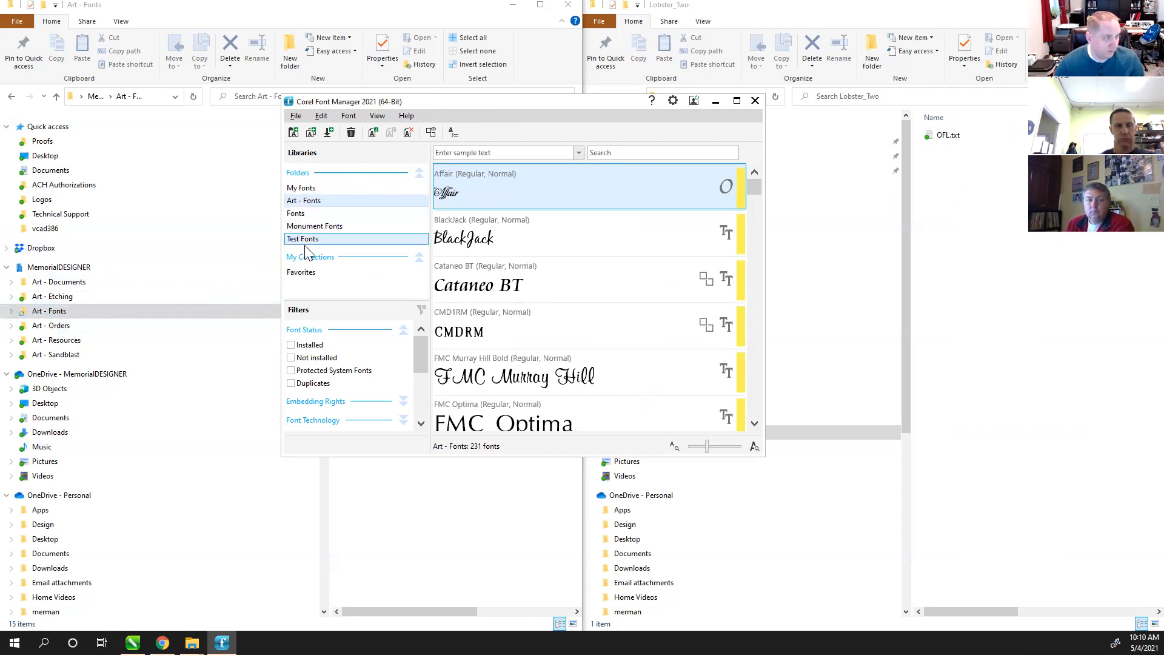
- Add the Downloaded folder inside MemorialDESIGNER Art - Fonts to the font library folders
left_click(386, 103)
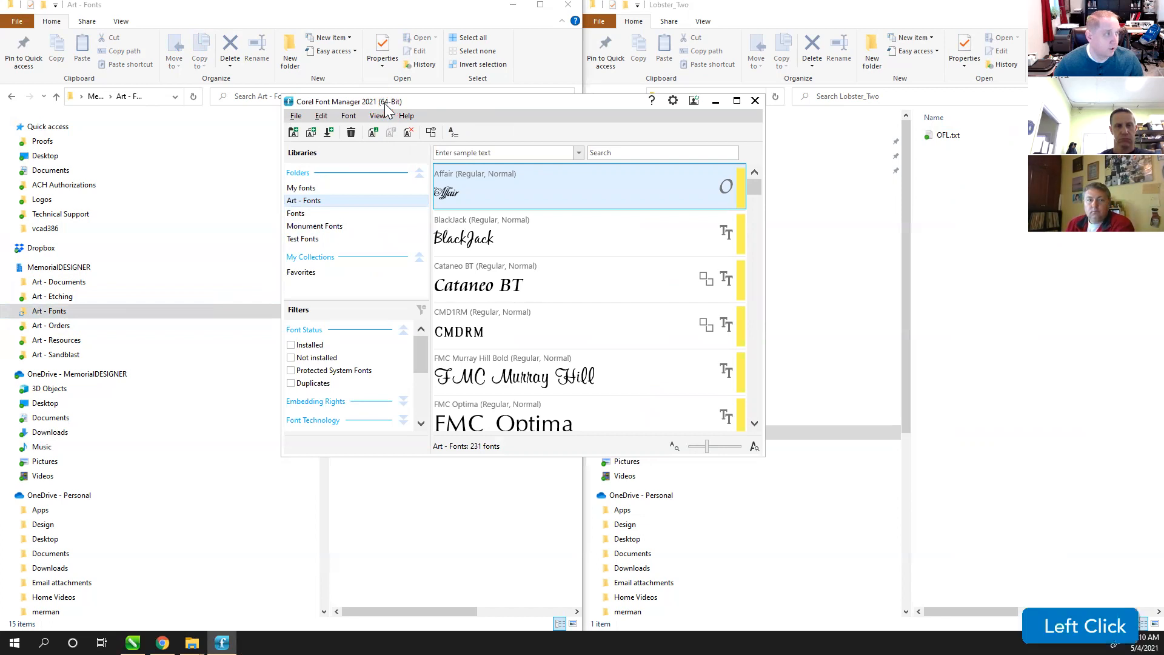
left_click(294, 132)
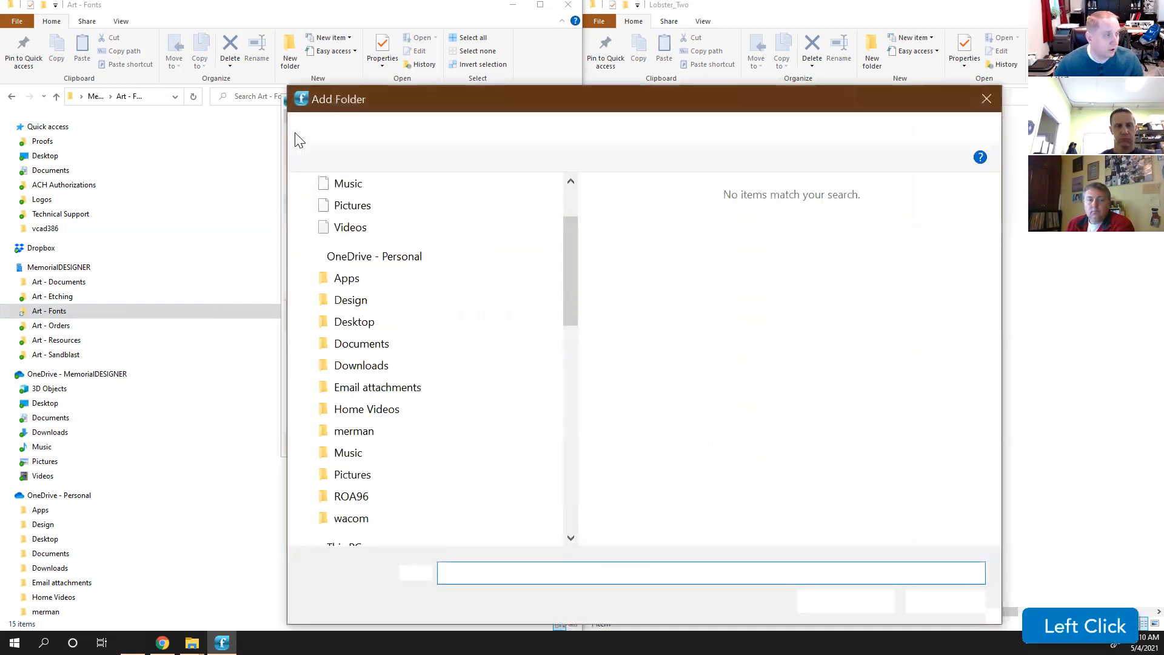
left_click(369, 371)
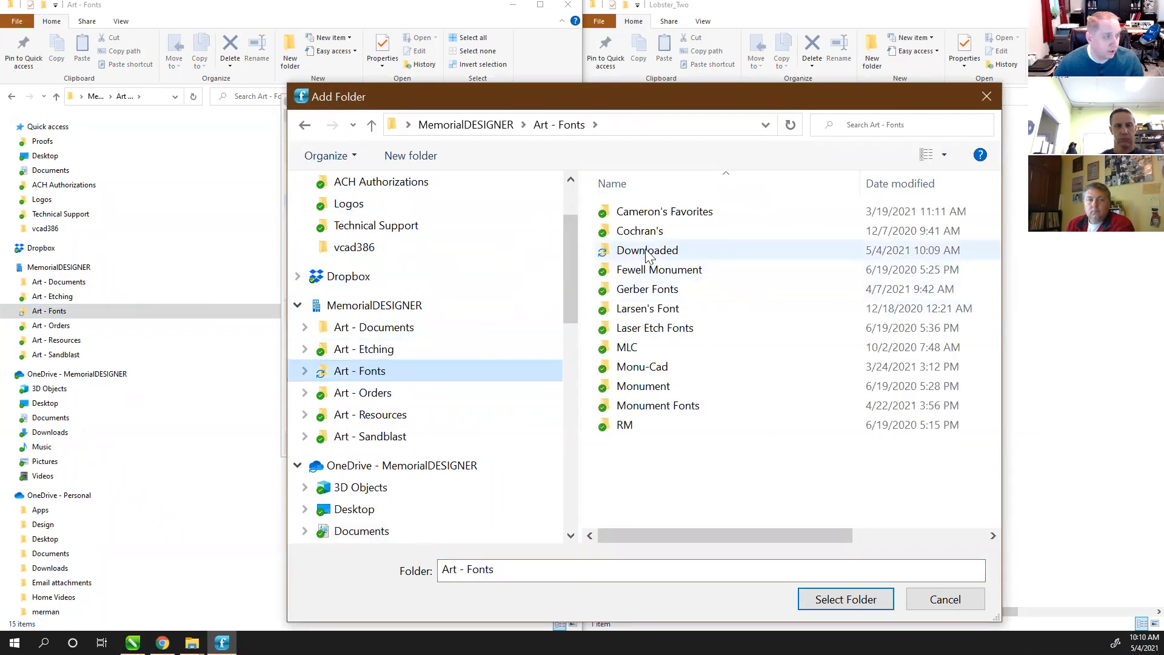
left_click(617, 257)
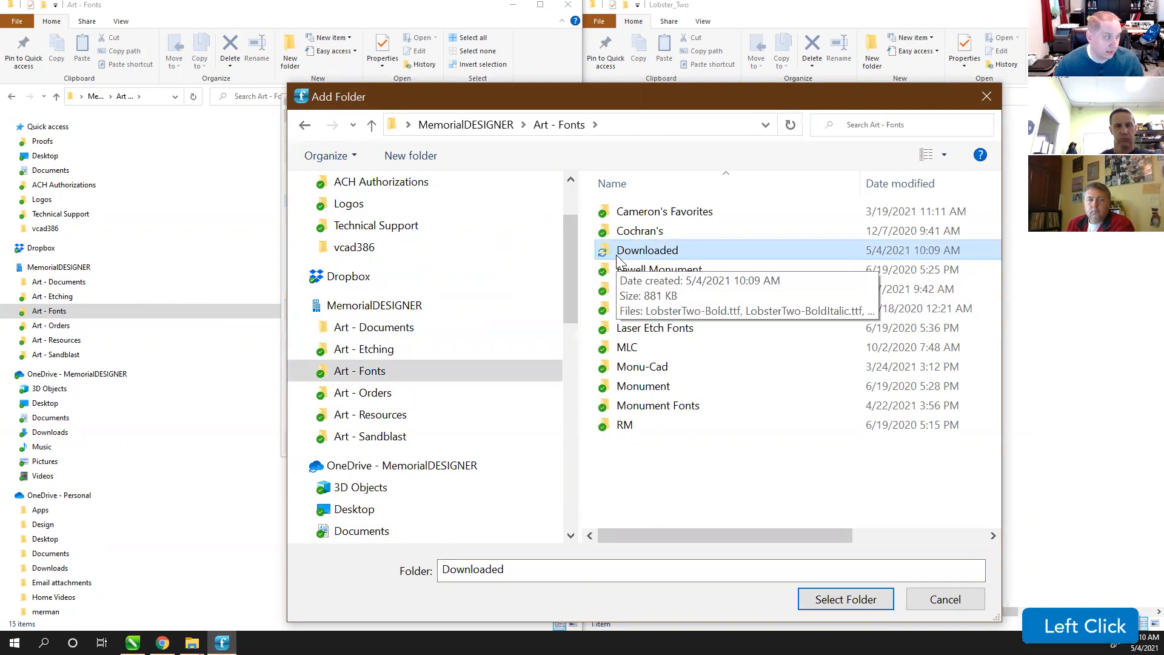
left_click(836, 600)
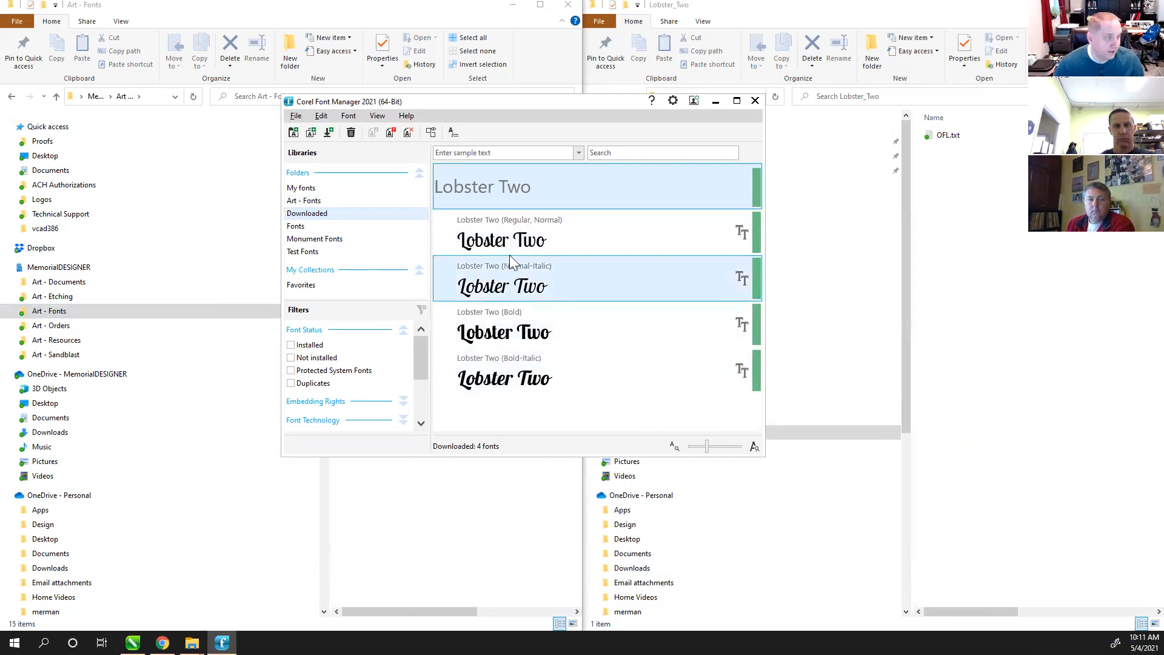
- Switch to CorelDRAW and start an artistic text object in the upper part of the page
left_click(133, 642)
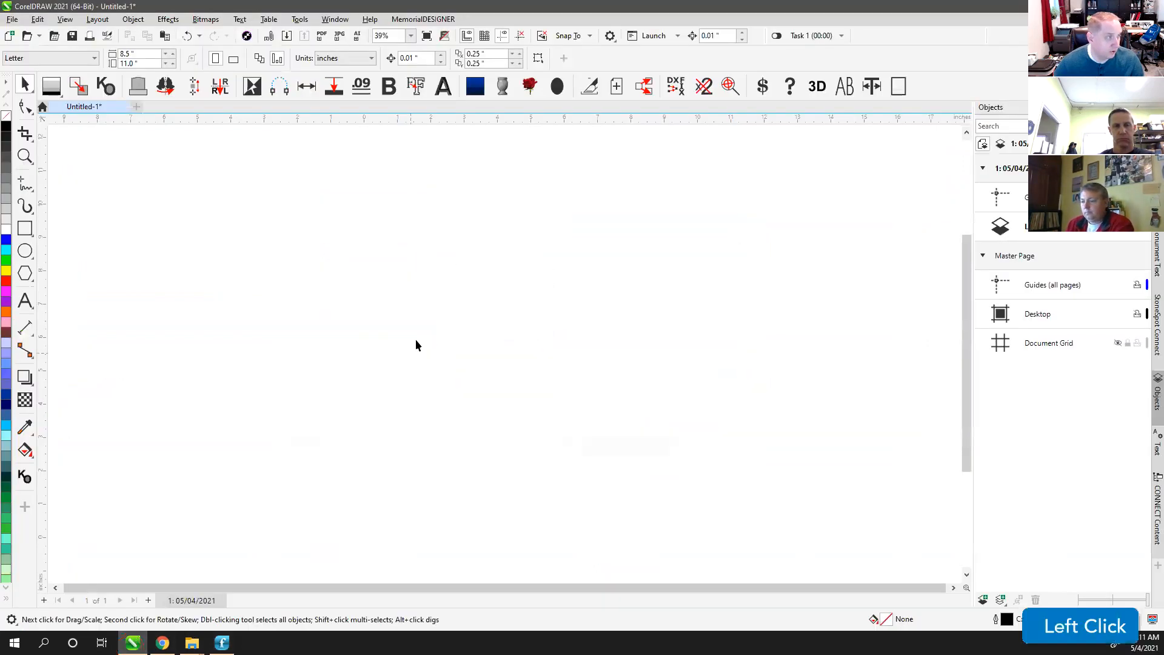
left_click(25, 300)
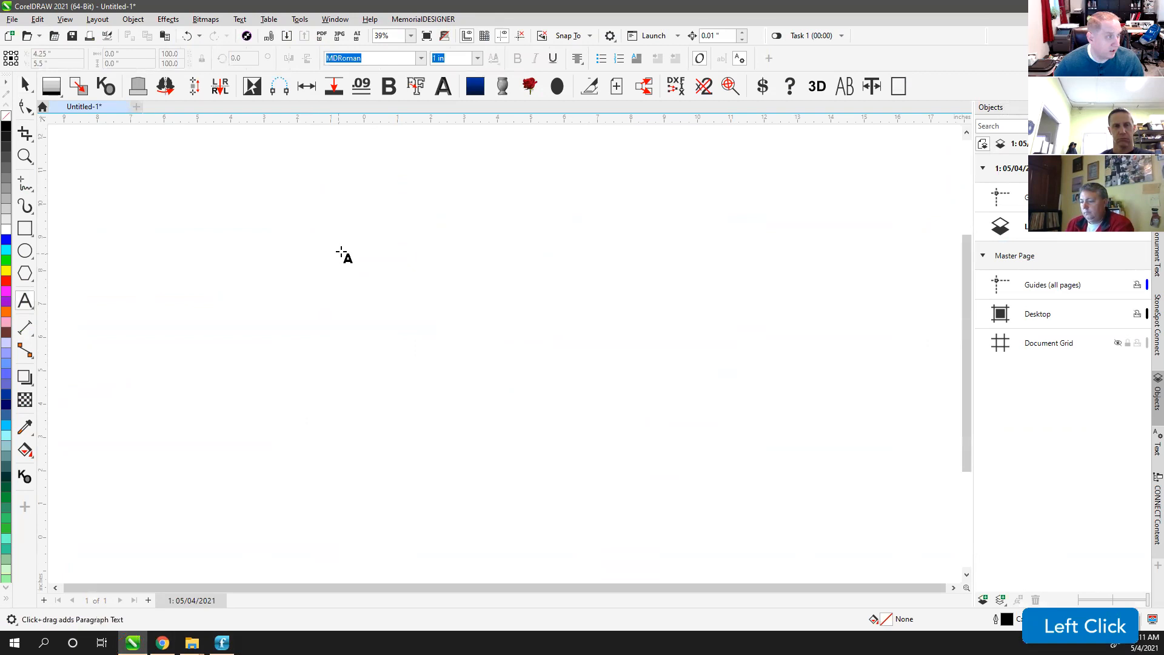
left_click(362, 237)
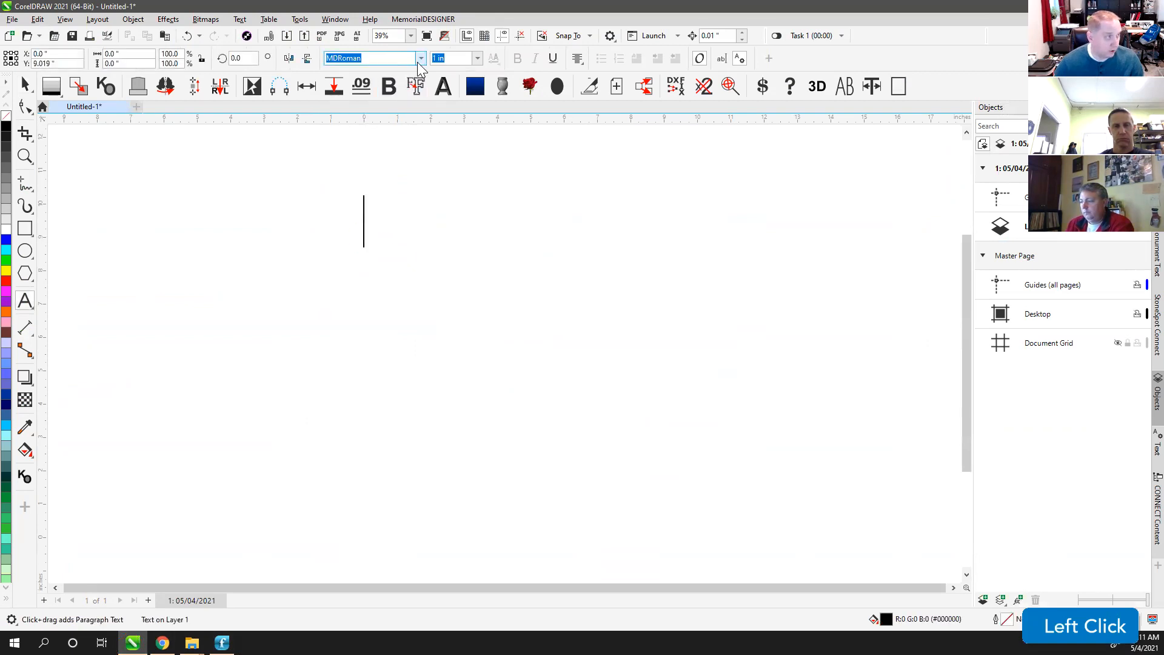
- Turn off the Installed filter in the font list and filter it by the Downloaded folder
left_click(423, 58)
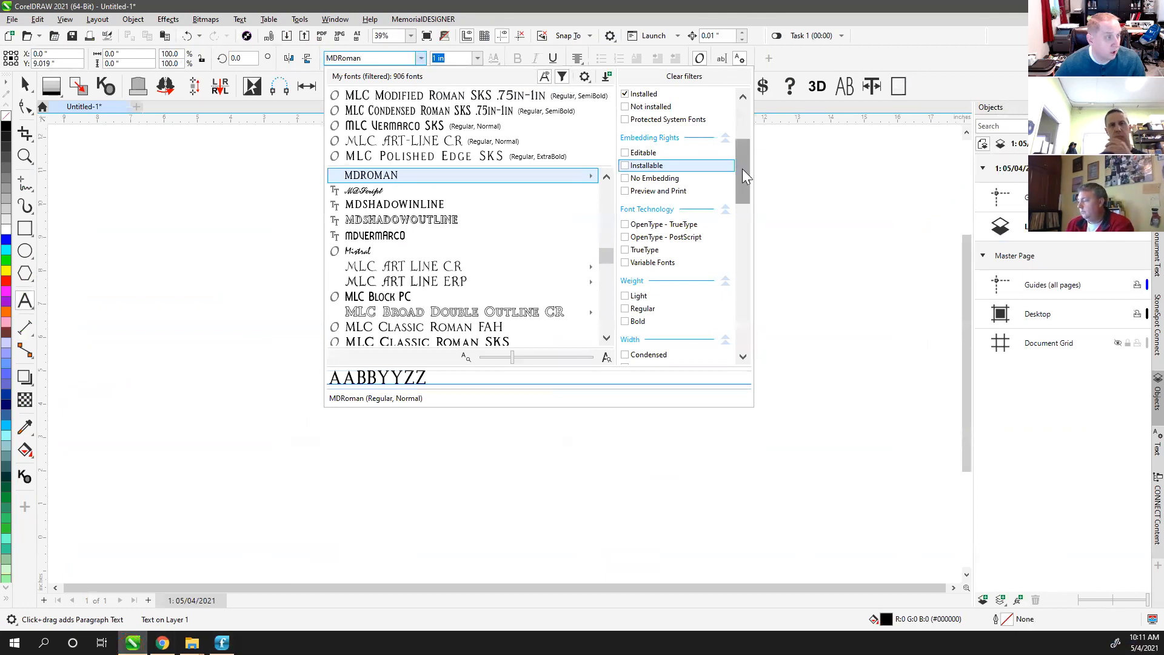
left_click_drag(742, 169, 741, 123)
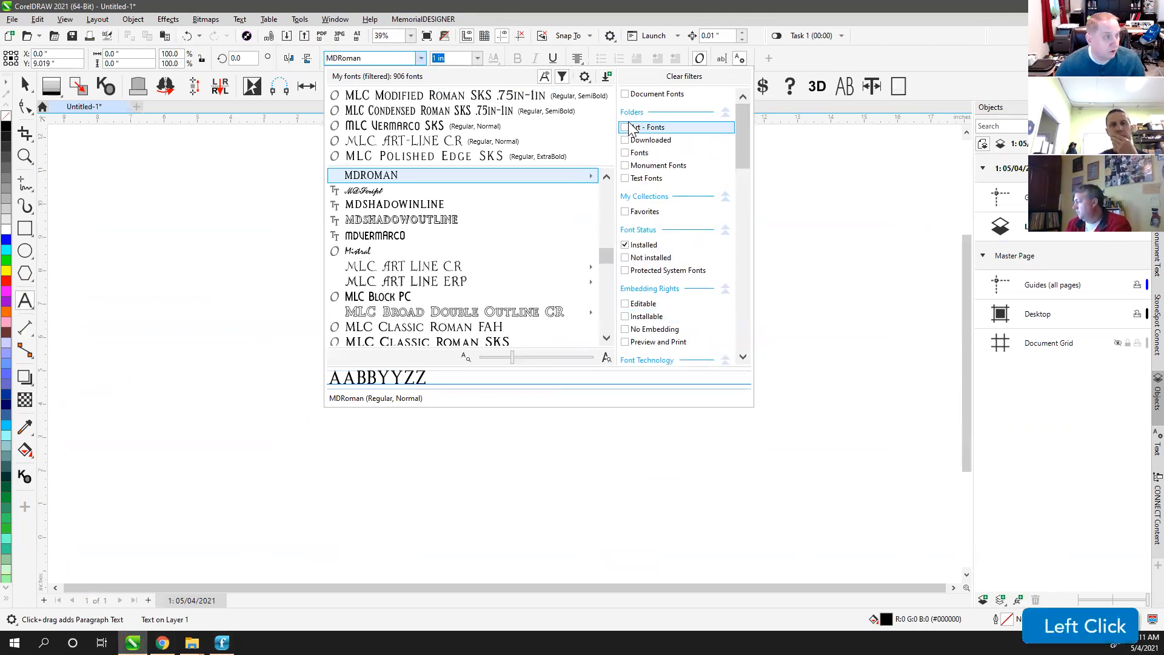
left_click(625, 245)
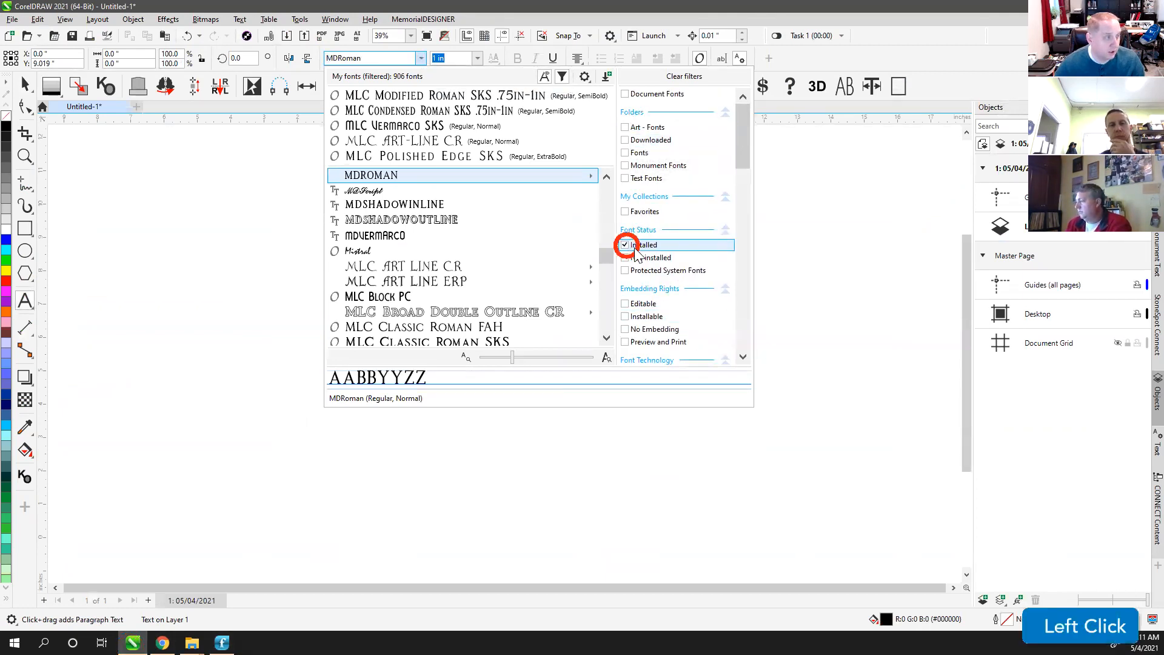
left_click(625, 140)
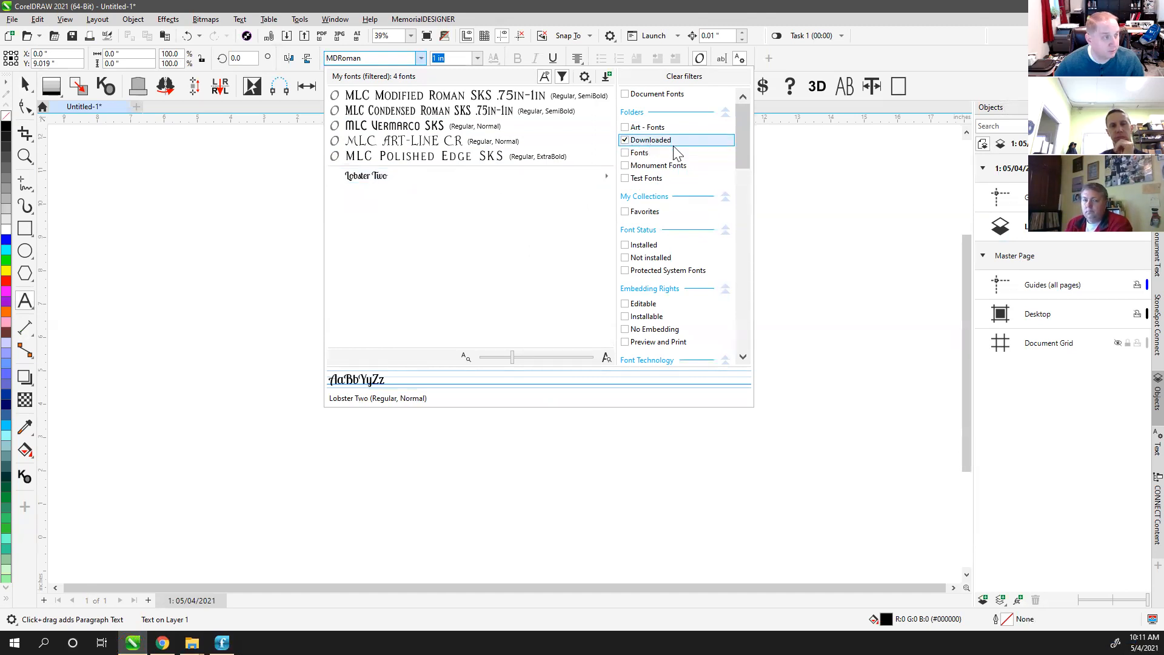
mouse_move(412, 182)
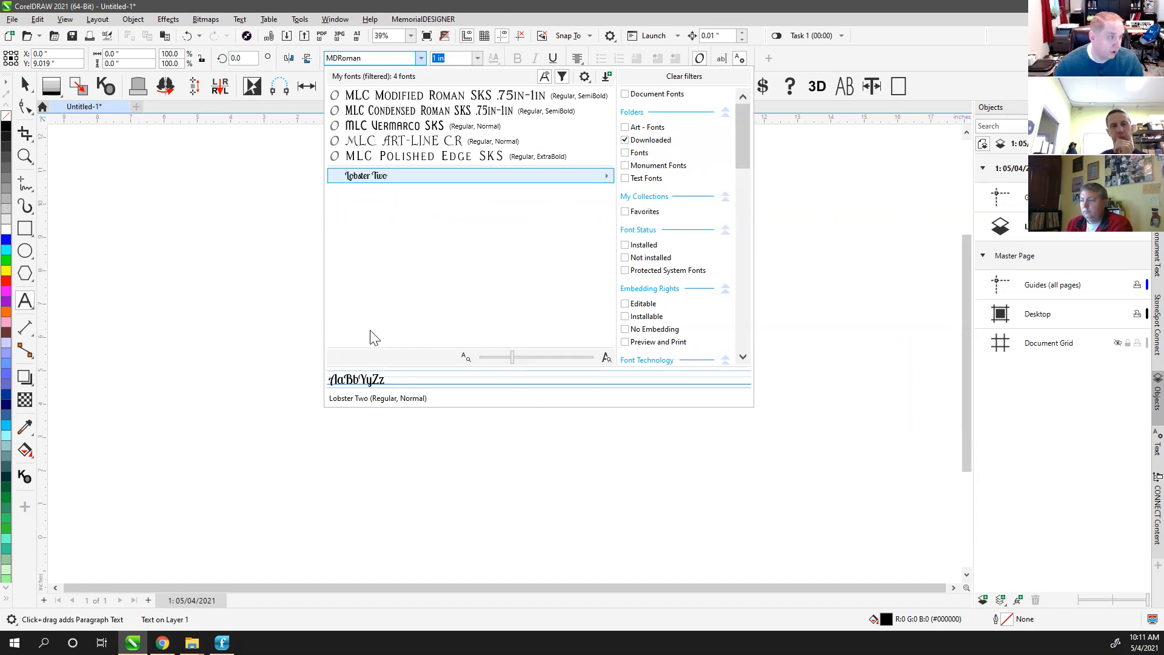
- Include the Art - Fonts folder in the font list filter and browse the listed fonts
left_click(626, 129)
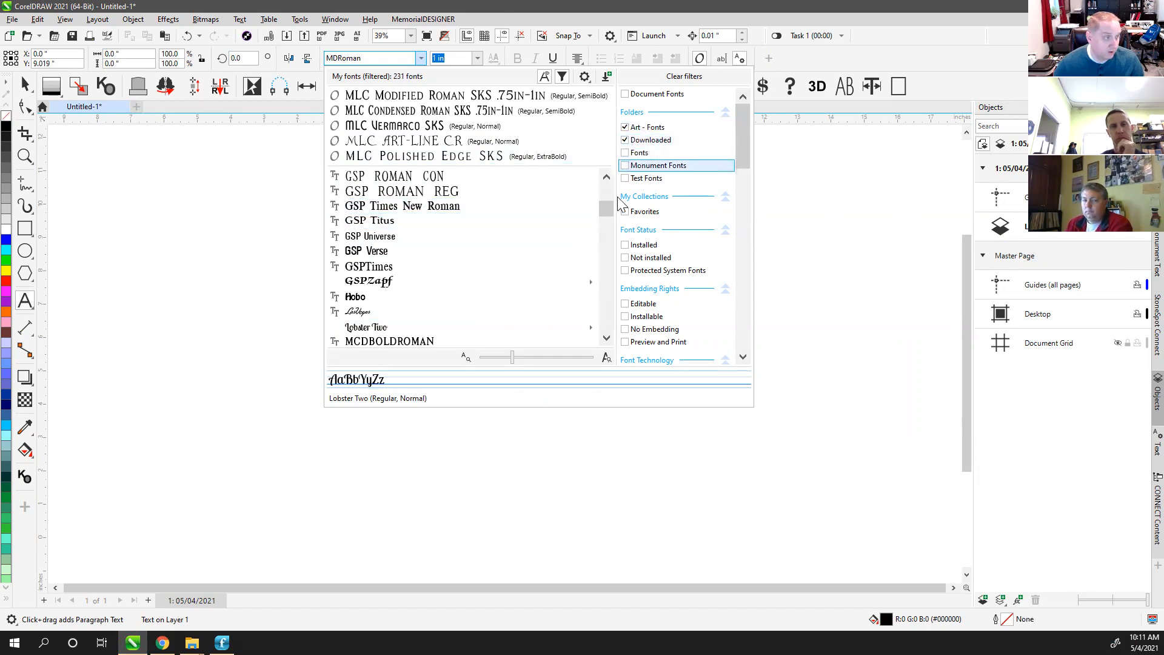
left_click_drag(603, 209, 604, 205)
scroll(606, 243, "down", 12)
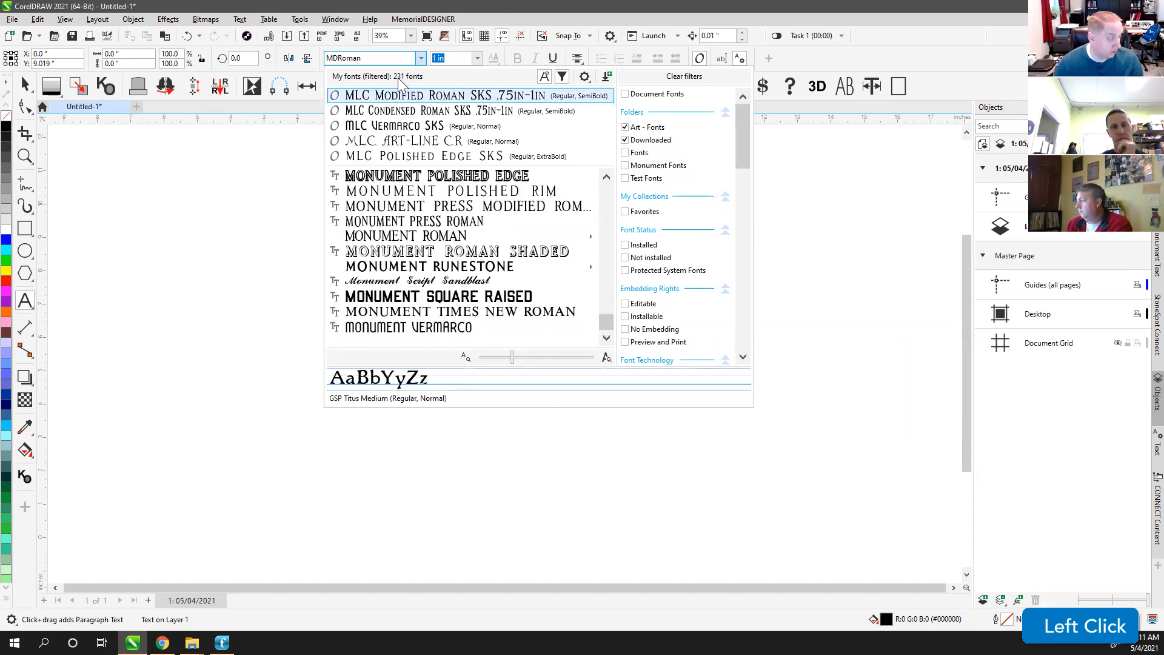
- Remove the Art - Fonts and Downloaded folder filters and browse the full font list
left_click(625, 127)
left_click(625, 140)
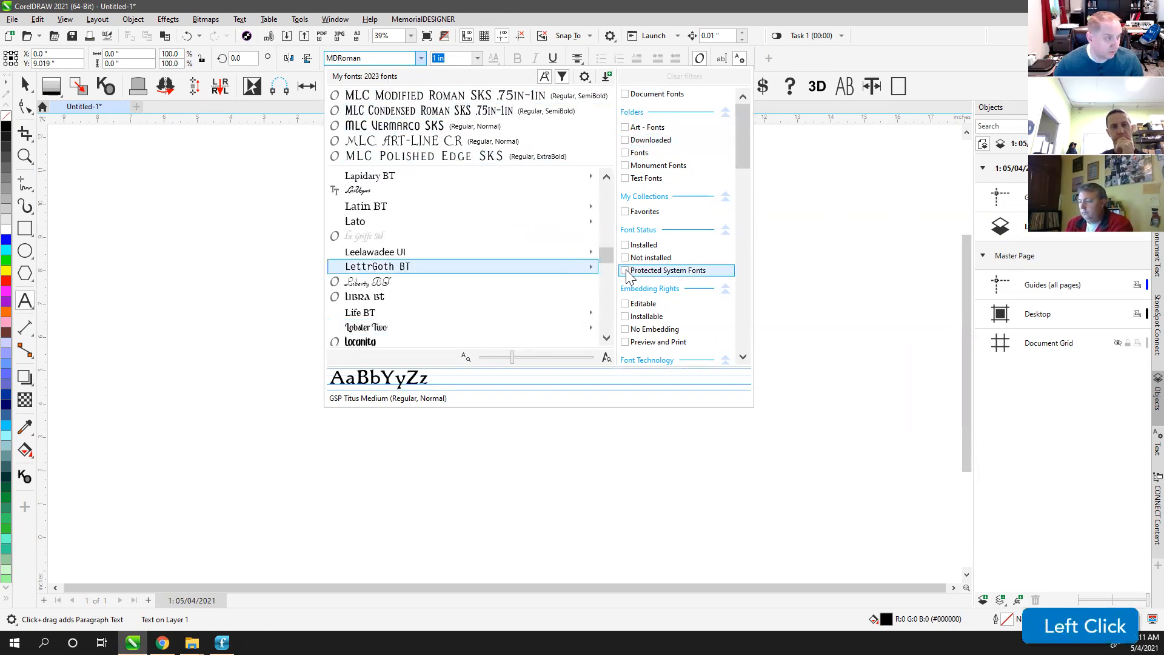
left_click_drag(607, 257, 608, 213)
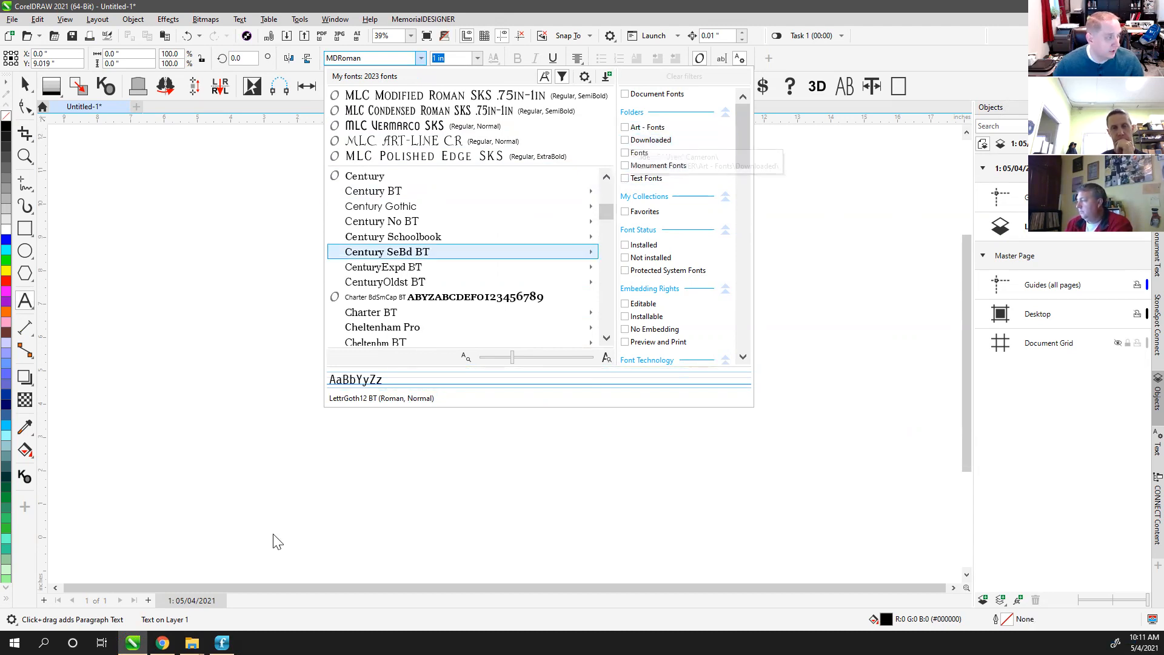
- Switch to Corel Font Manager and add selected fonts from My fonts to the Favorites collection
left_click(193, 642)
left_click(222, 642)
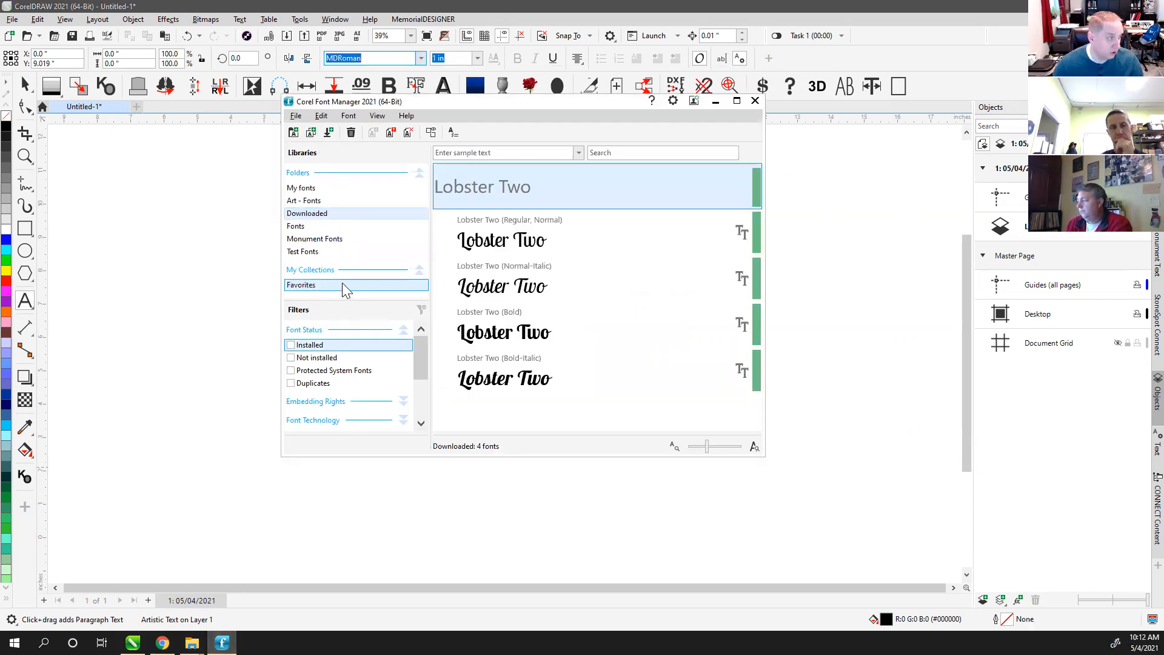
left_click(301, 189)
left_click(501, 200)
left_click(438, 243, "shift")
left_click_drag(437, 243, 314, 285)
left_click_drag(525, 286, 313, 292)
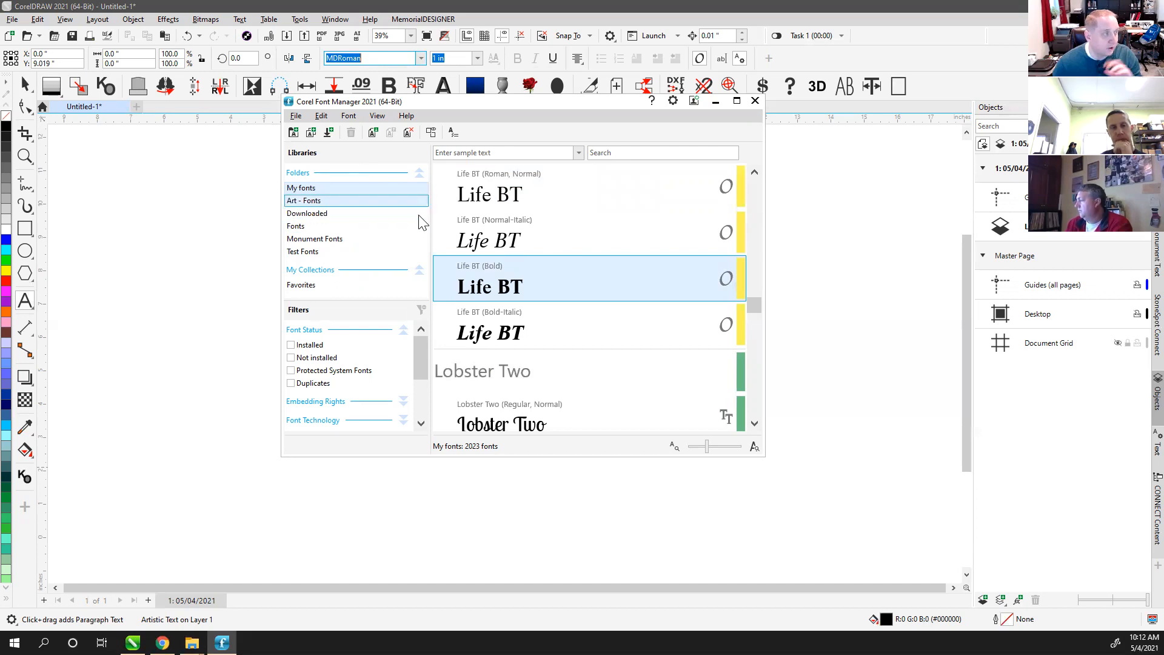
left_click(408, 105)
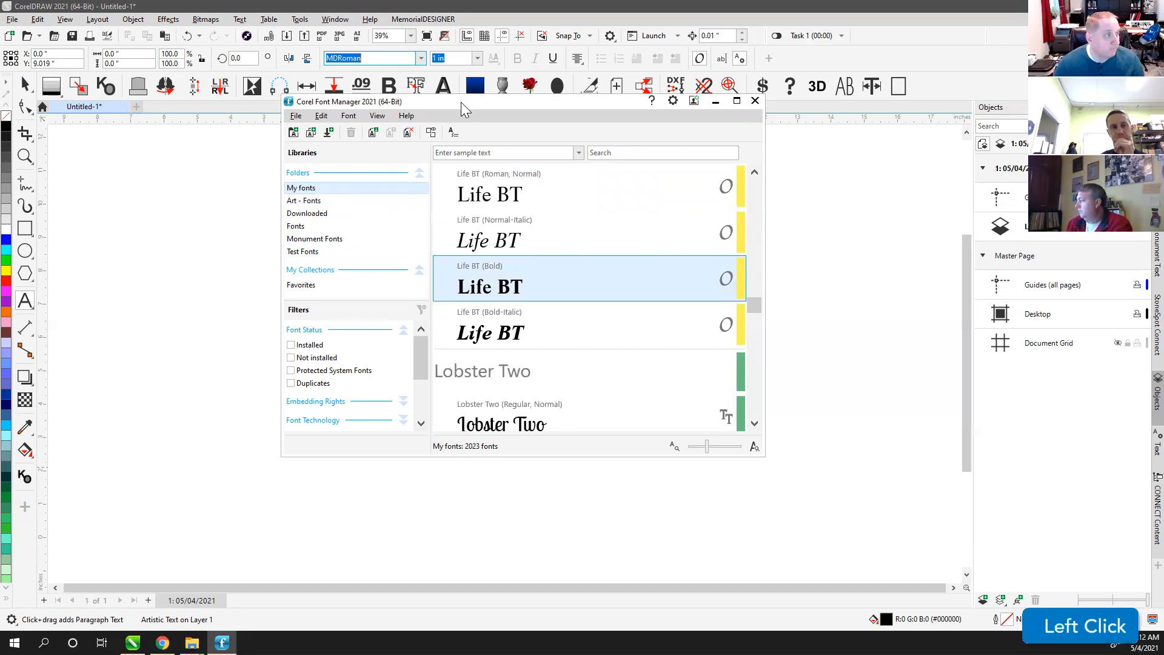
left_click_drag(461, 101, 459, 106)
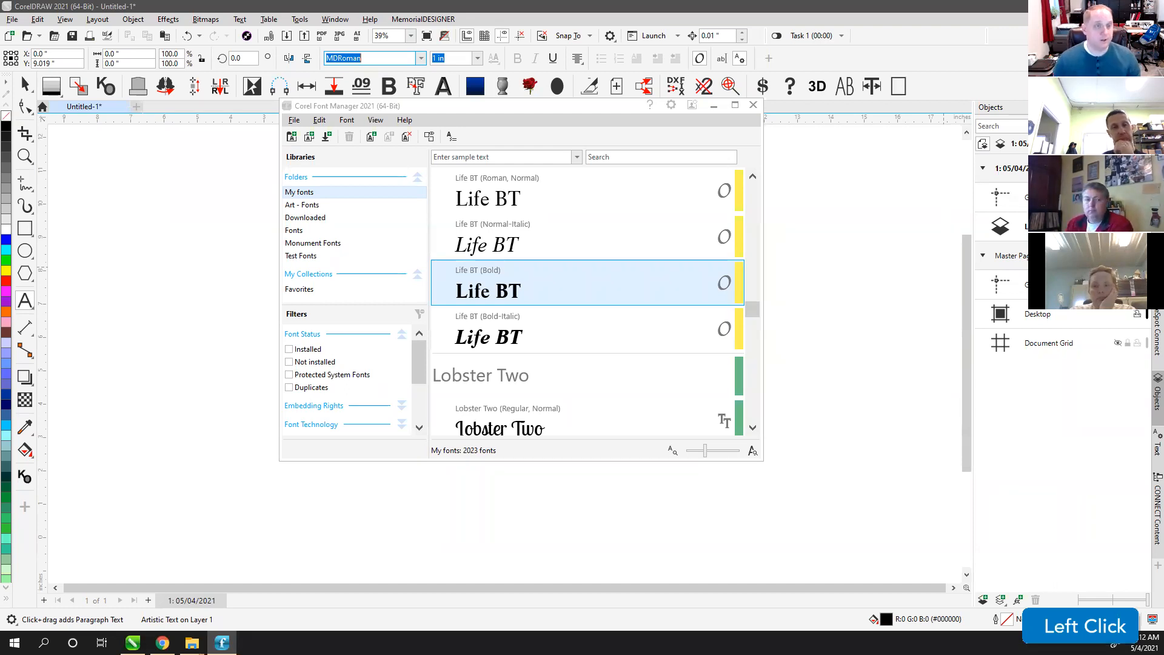
left_click(501, 117)
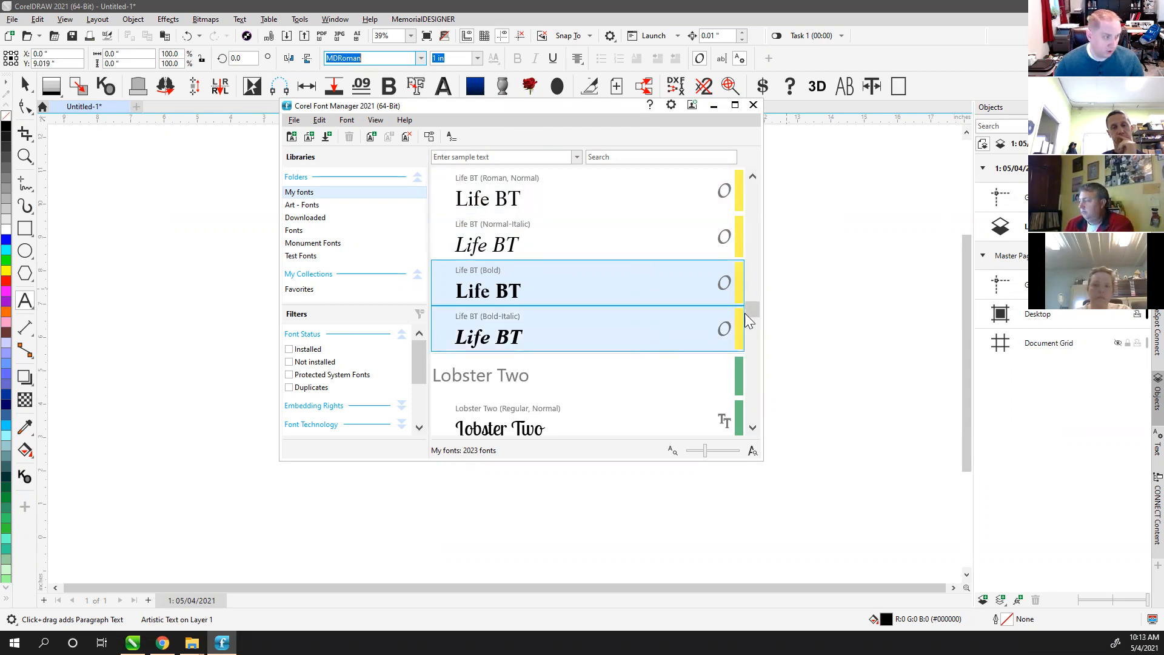
- Browse the My fonts list and examine the colour markers for installed, protected system and not installed fonts
left_click_drag(750, 309, 750, 307)
left_click(751, 249)
left_click(750, 239)
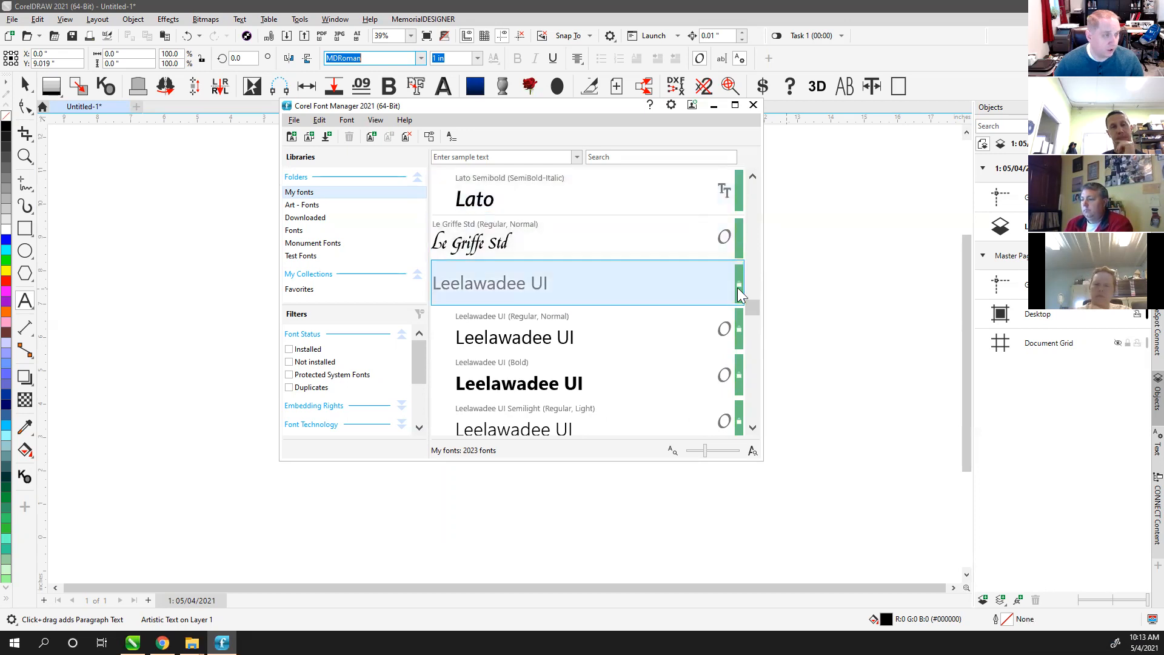
mouse_move(737, 288)
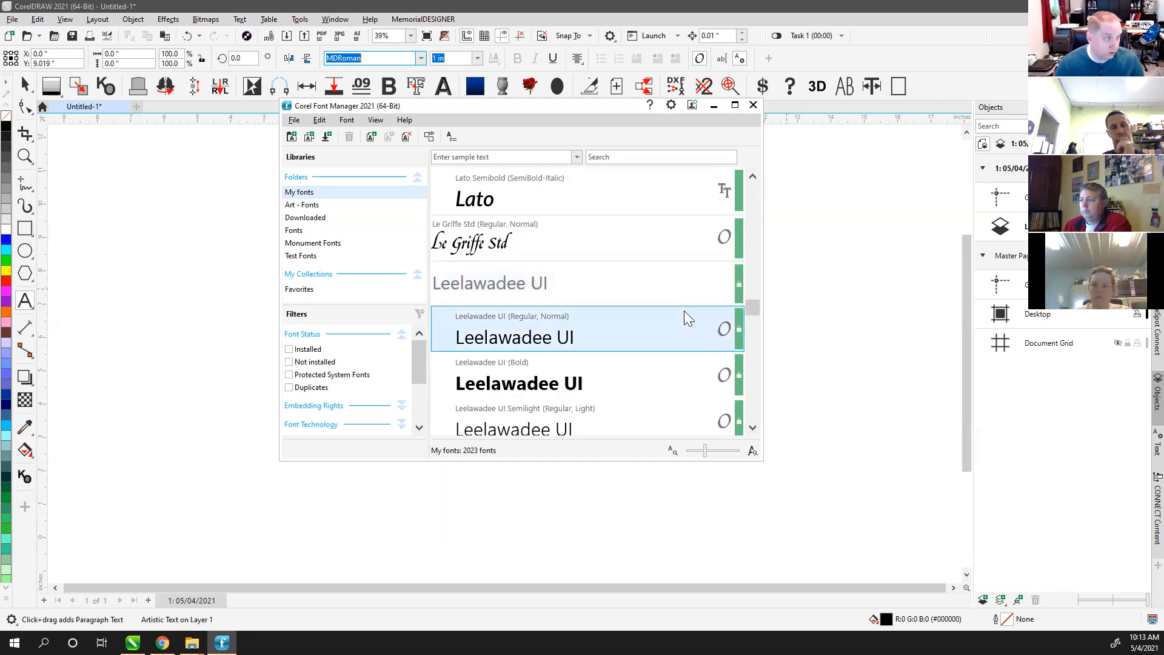
scroll(689, 312, "up", 3)
scroll(689, 312, "up", 4)
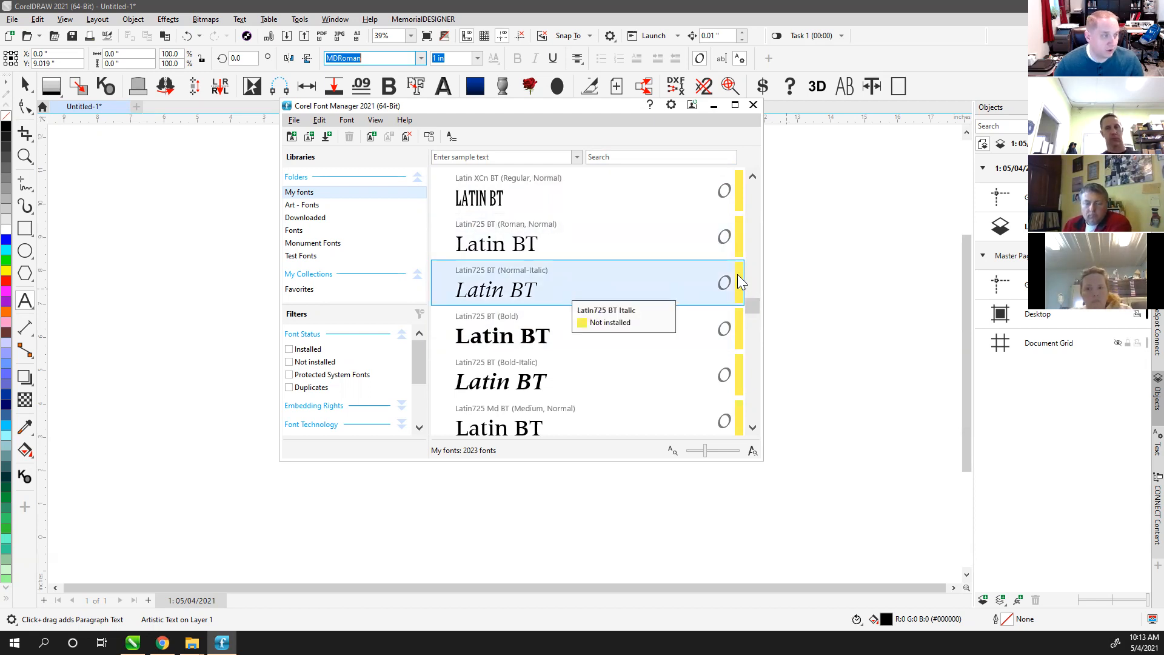
left_click_drag(749, 304, 750, 260)
left_click(751, 194)
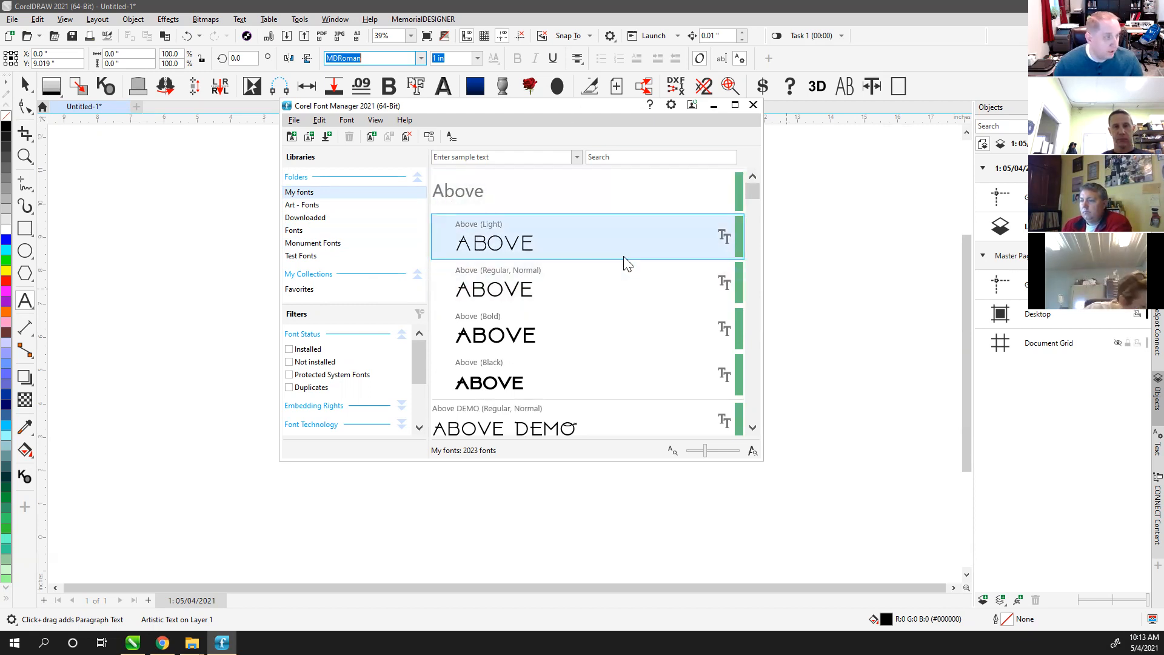
left_click_drag(748, 194, 750, 221)
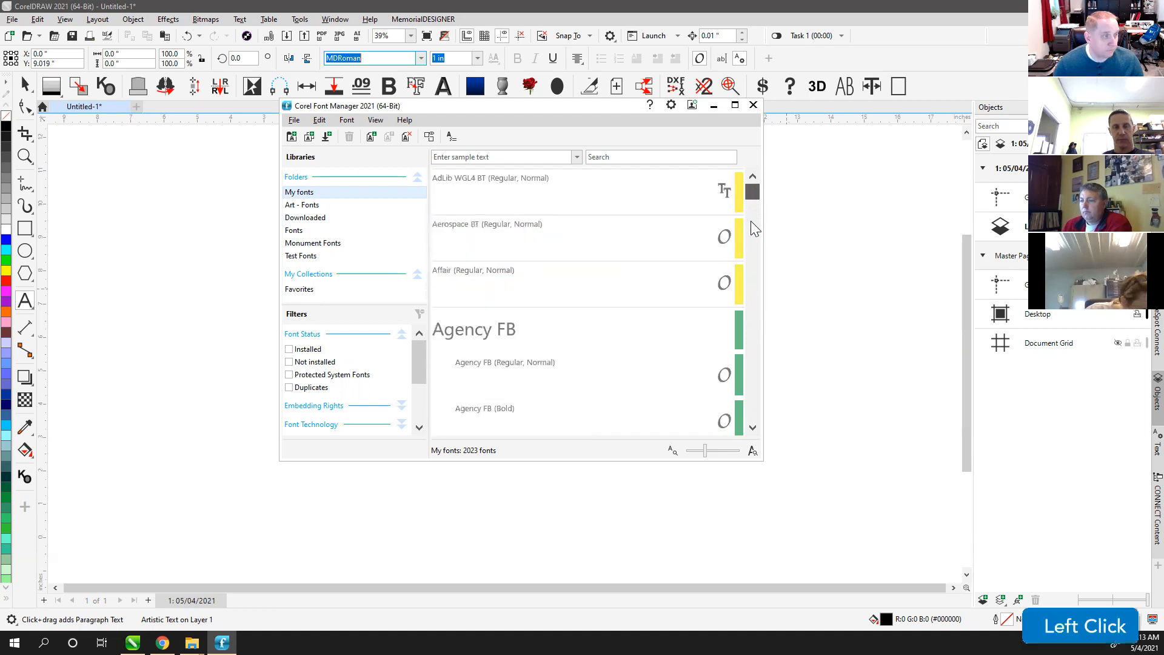
left_click(605, 231)
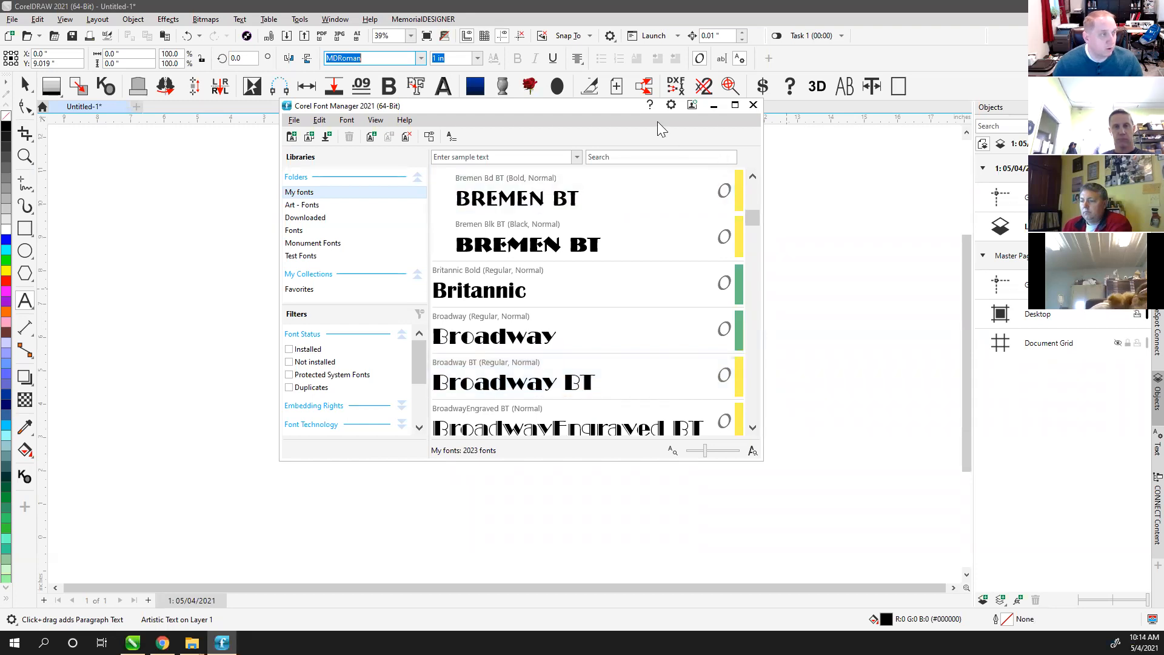
left_click(617, 105)
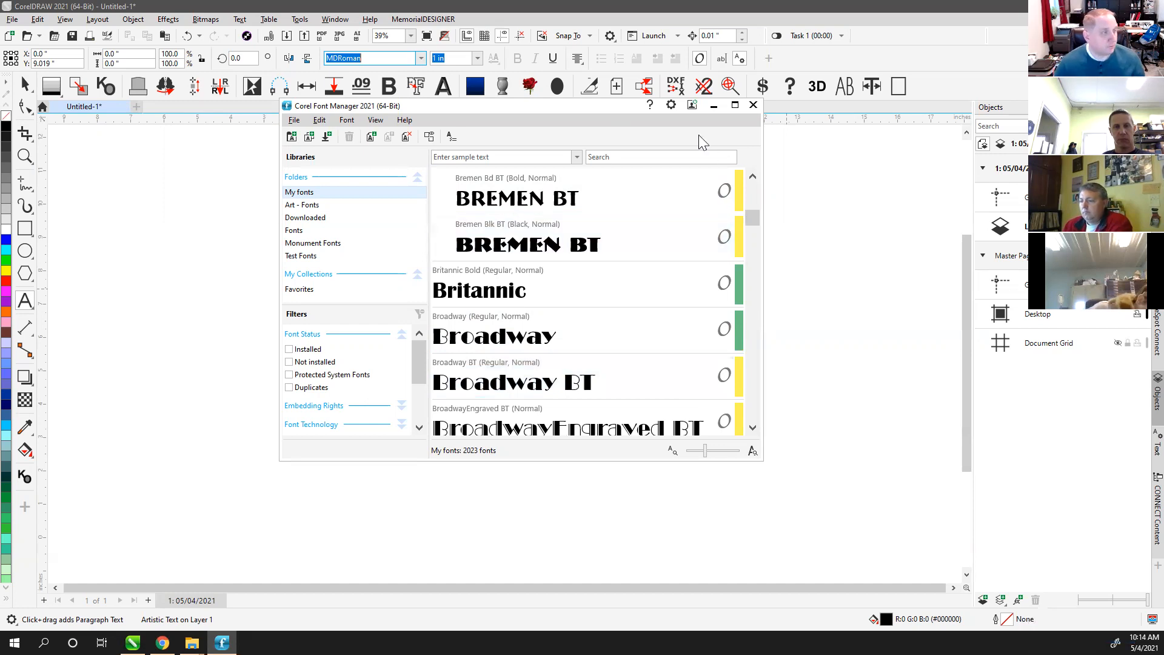
left_click(648, 113)
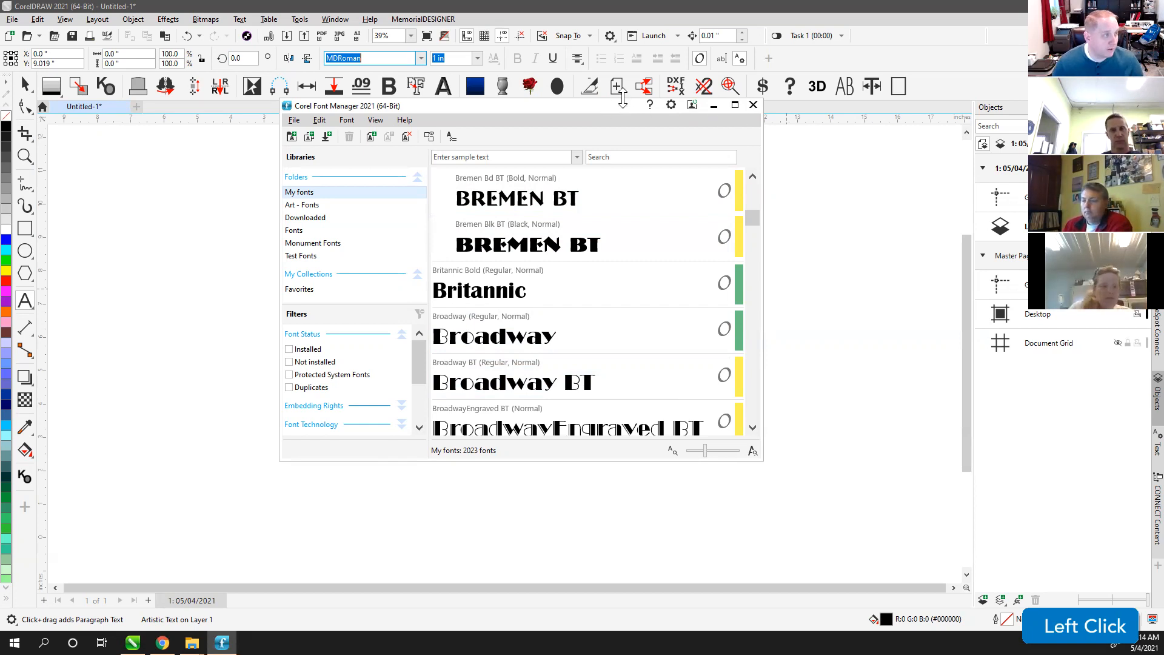
- Move the Corel Font Manager window higher and enlarge it so more fonts are shown
left_click_drag(623, 100, 622, 43)
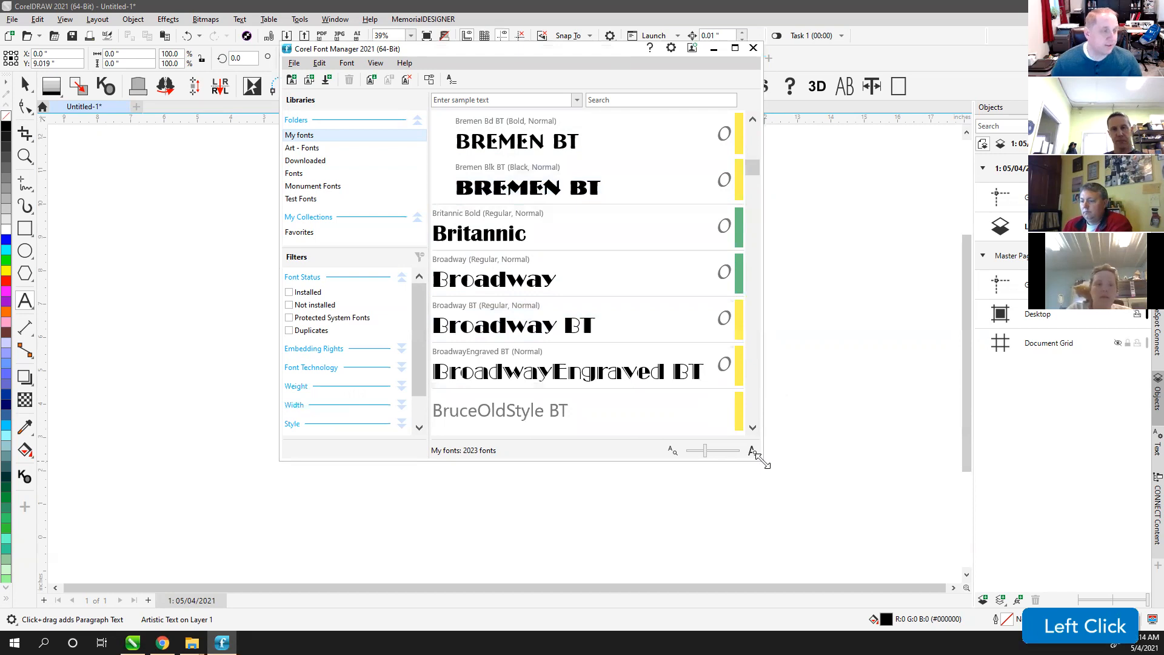
left_click_drag(762, 461, 914, 546)
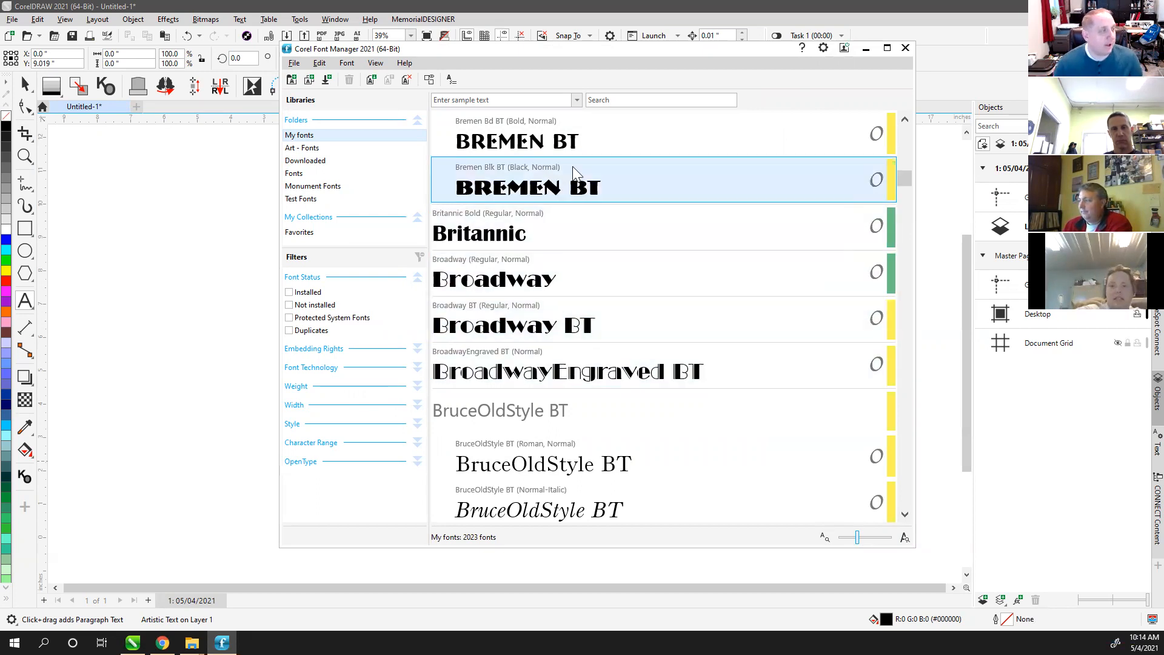
left_click(763, 51)
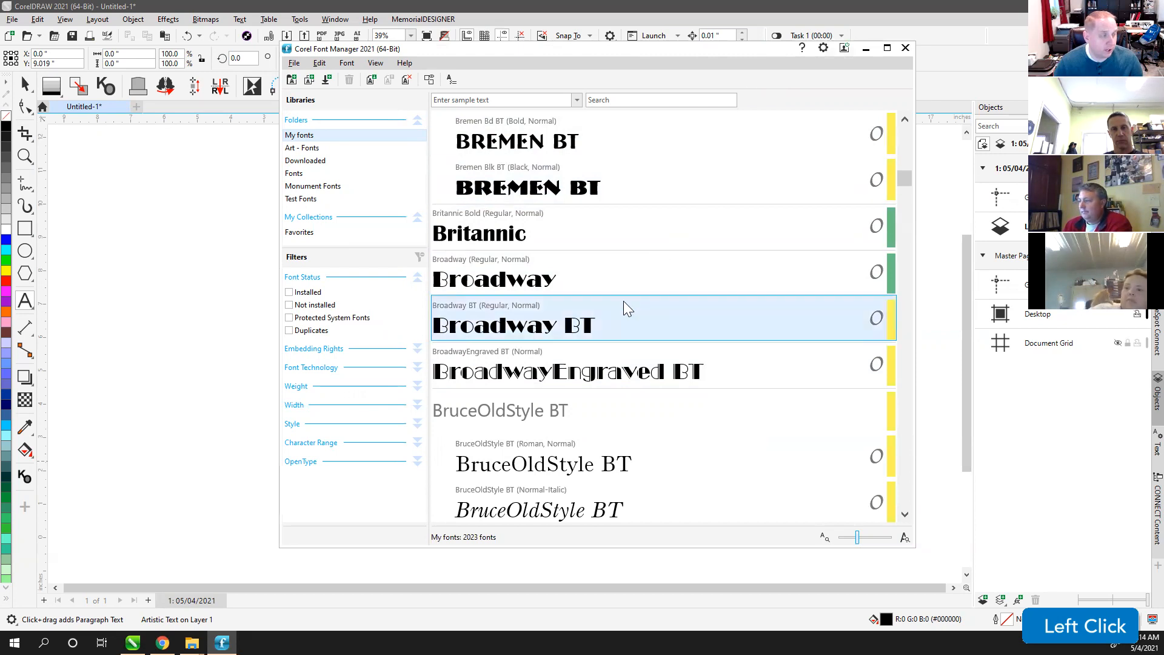
- Close Corel Font Manager and activate the Pick tool in the CorelDRAW drawing
left_click(905, 48)
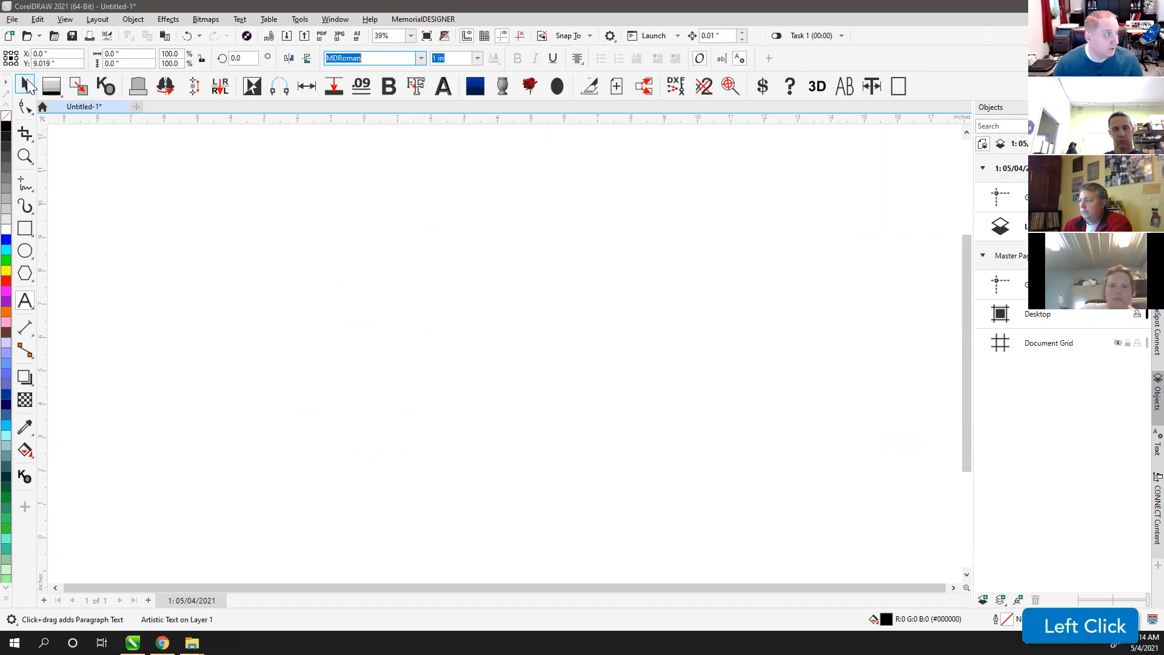
left_click(25, 84)
left_click(449, 217)
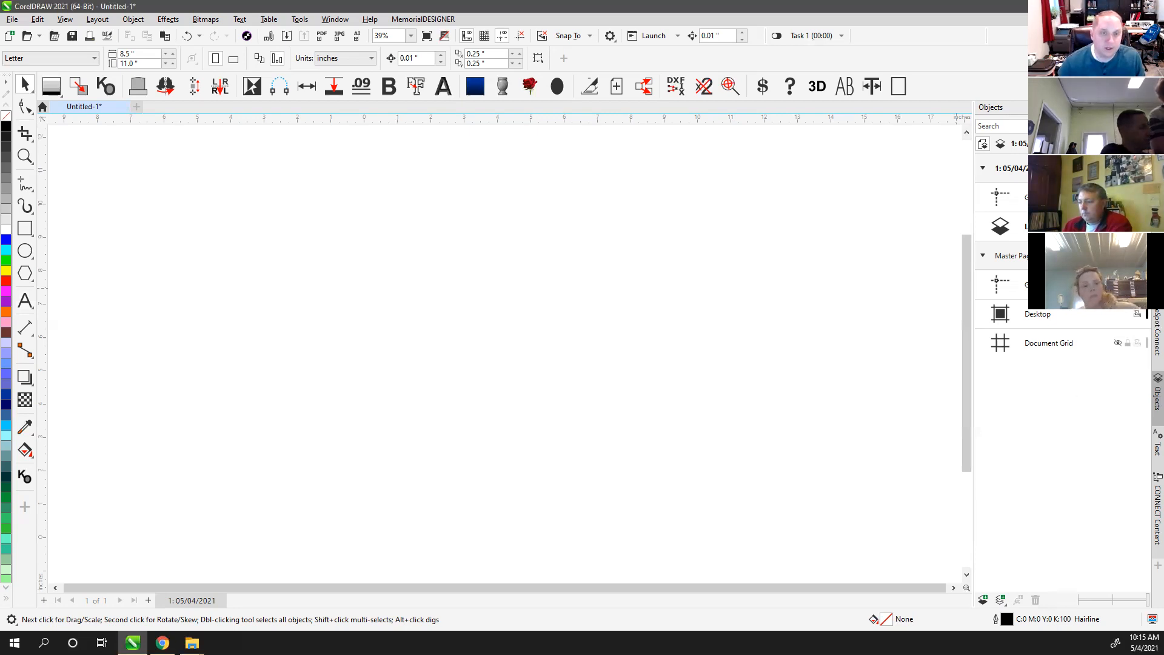
left_click(1054, 448)
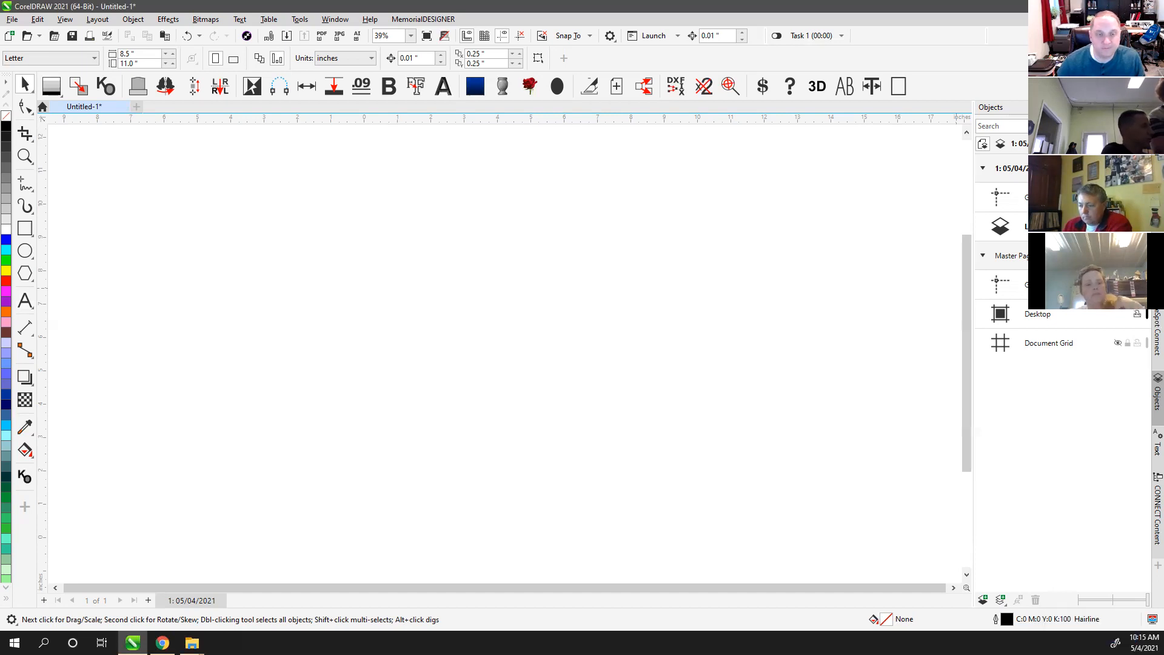
left_click(1096, 271)
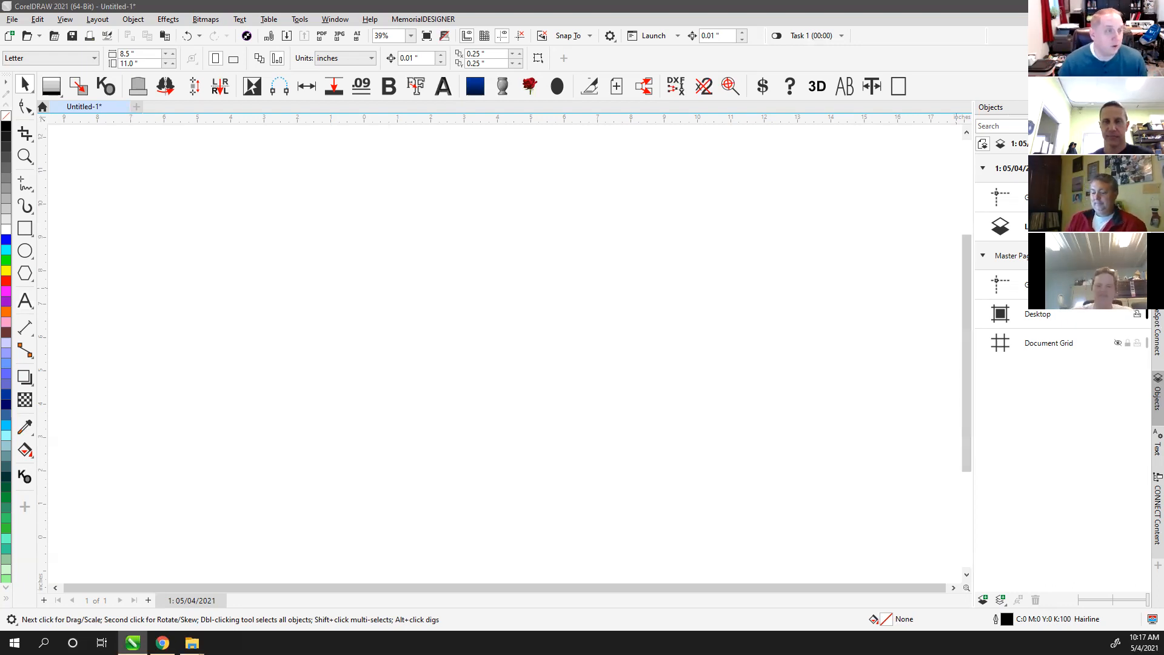
left_click(956, 6)
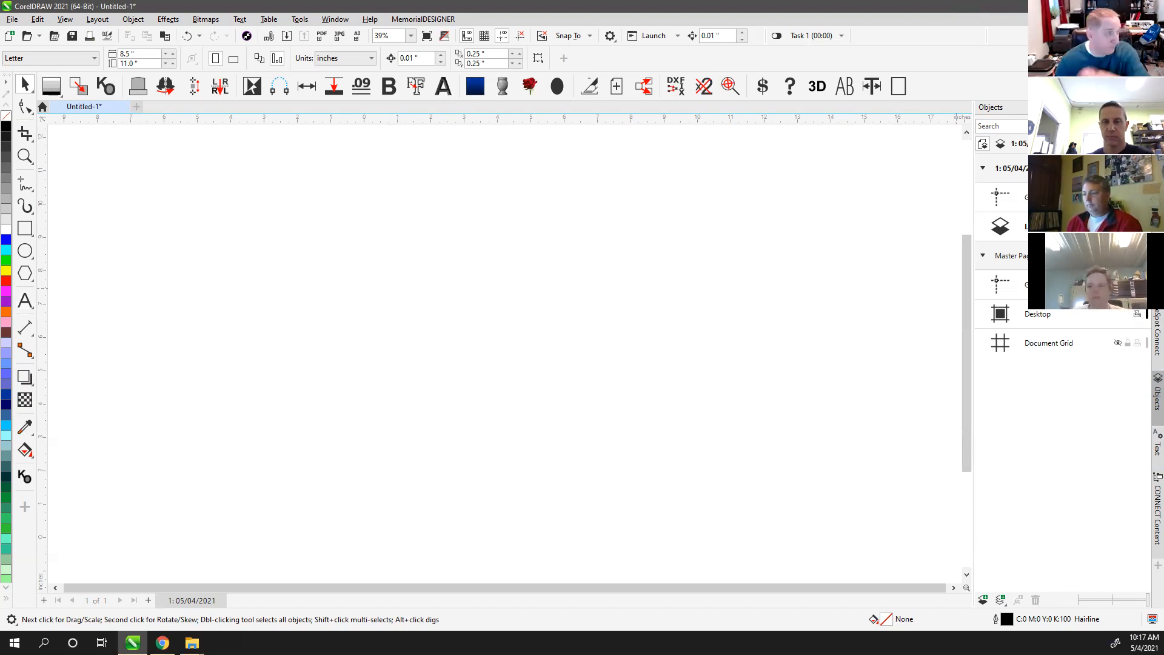
- Display the MemorialDESIGNER Monument Text docker and point out its reference letter and height fields
left_click(1157, 243)
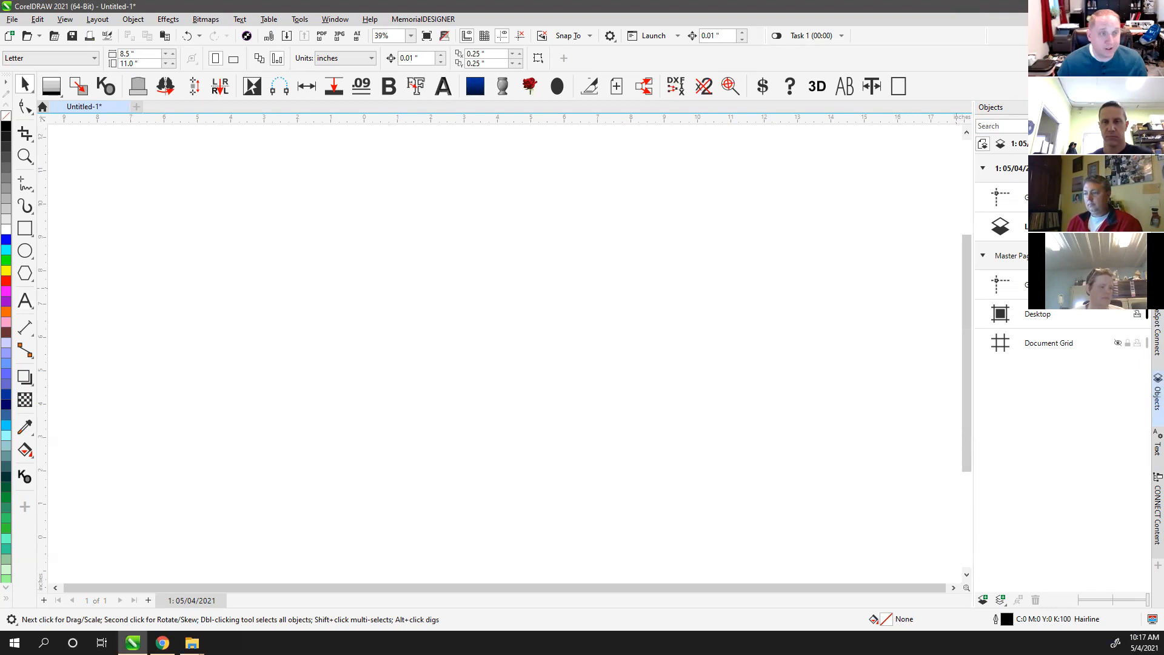
left_click(1157, 176)
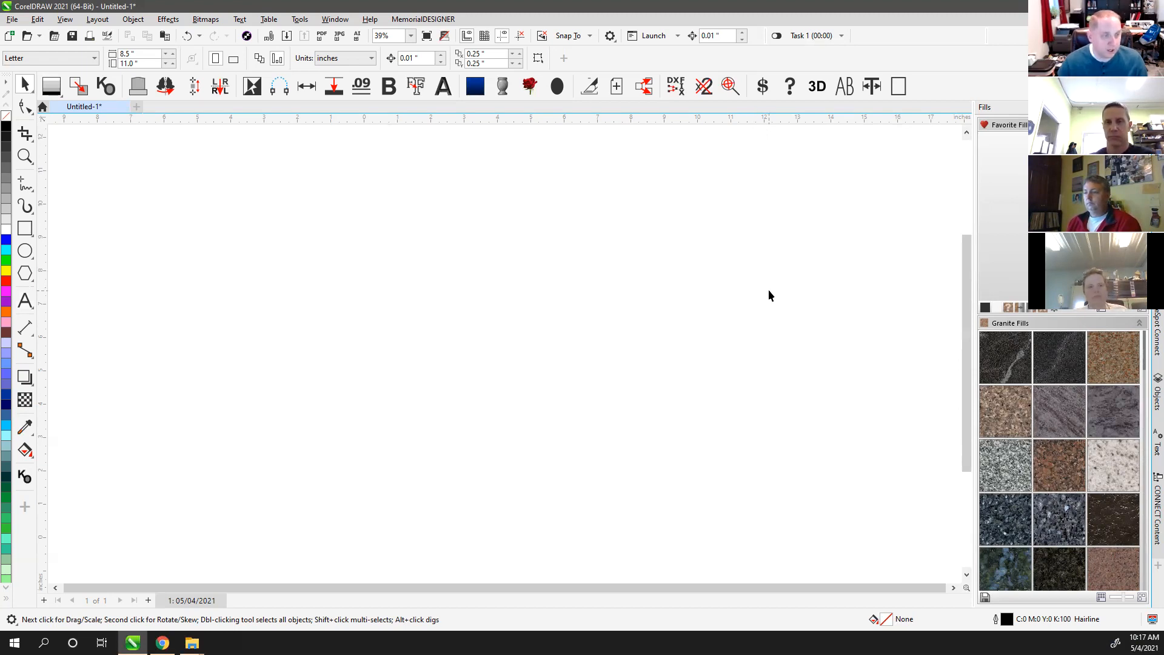
left_click(388, 431)
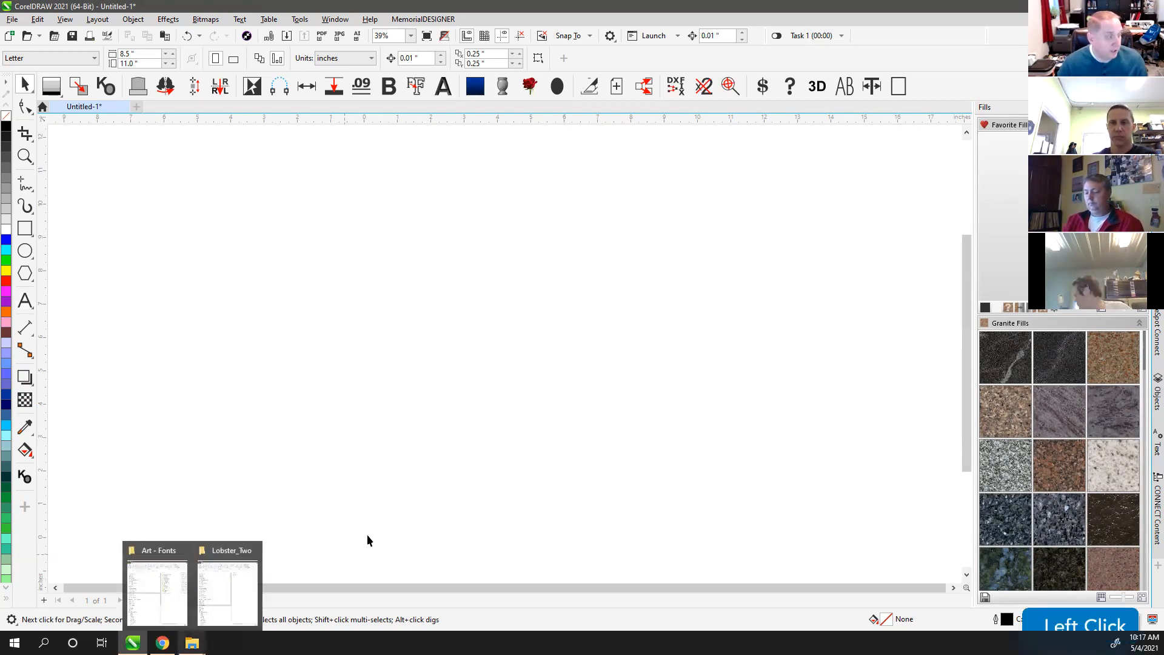
left_click(1139, 125)
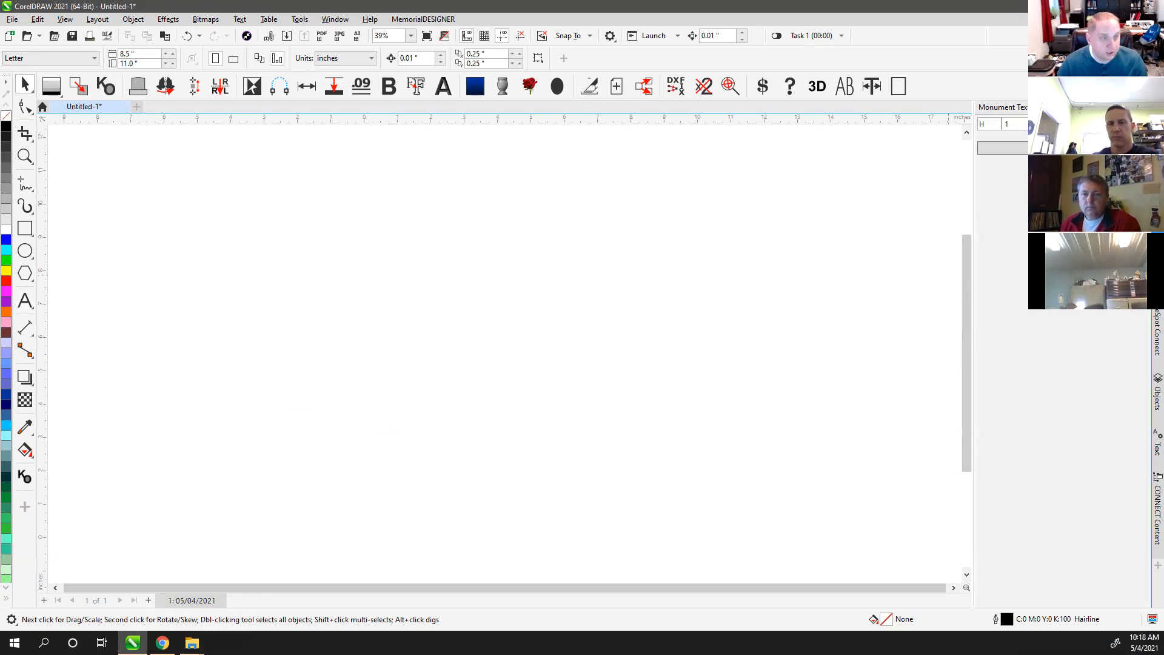
left_click(1144, 107)
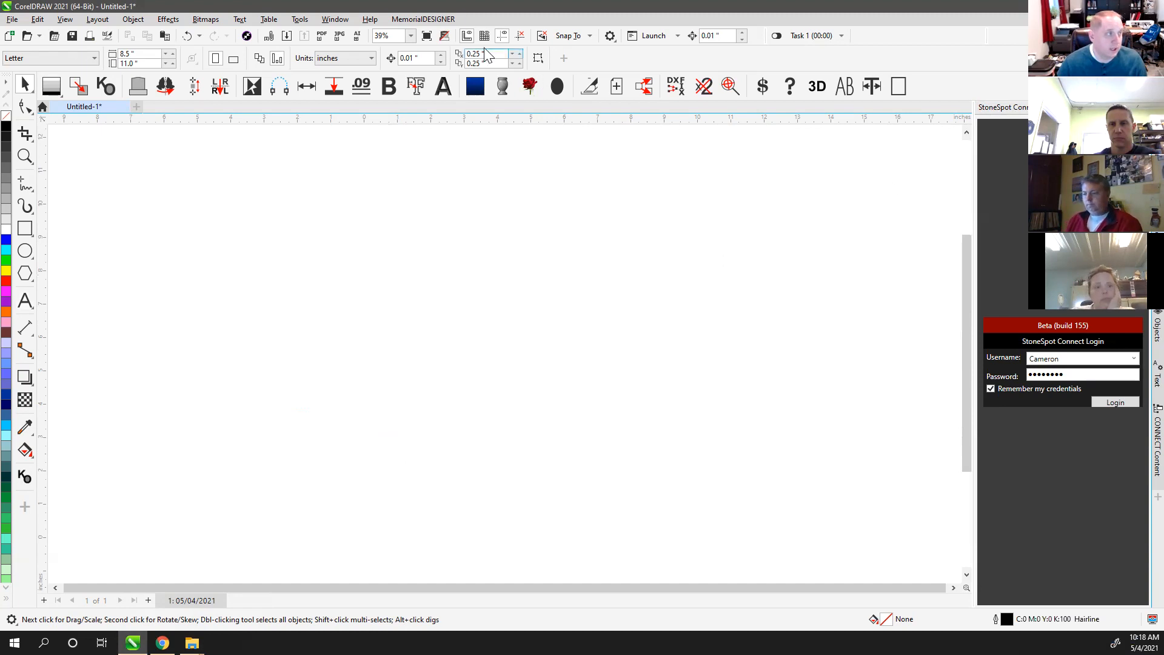
left_click(413, 20)
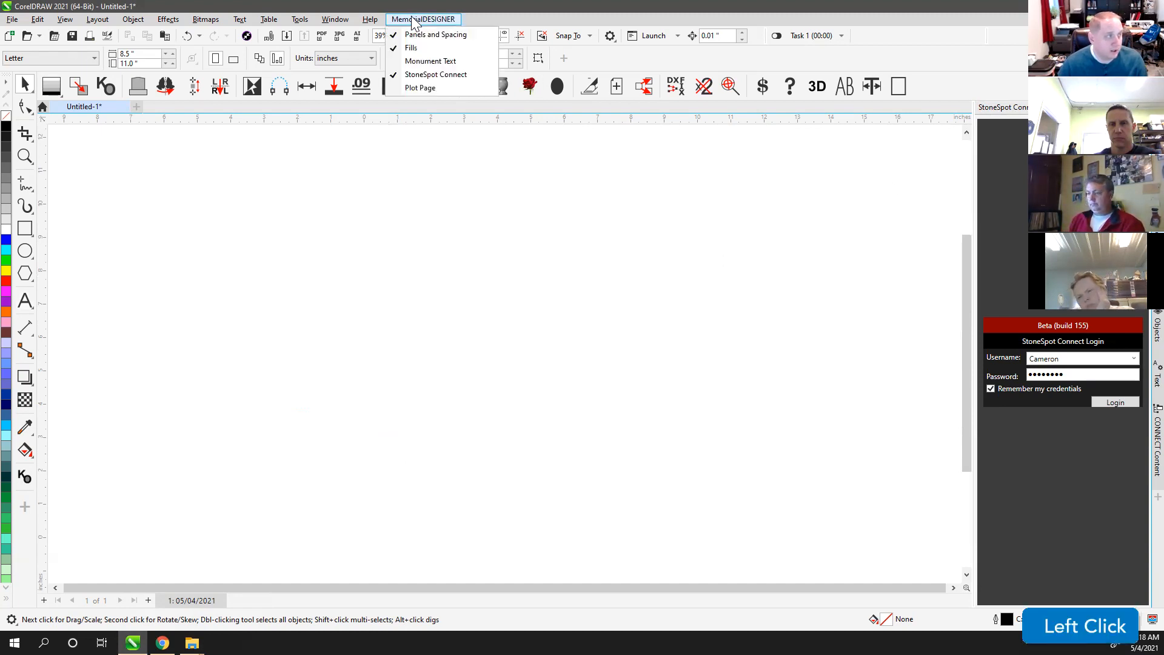
left_click(400, 62)
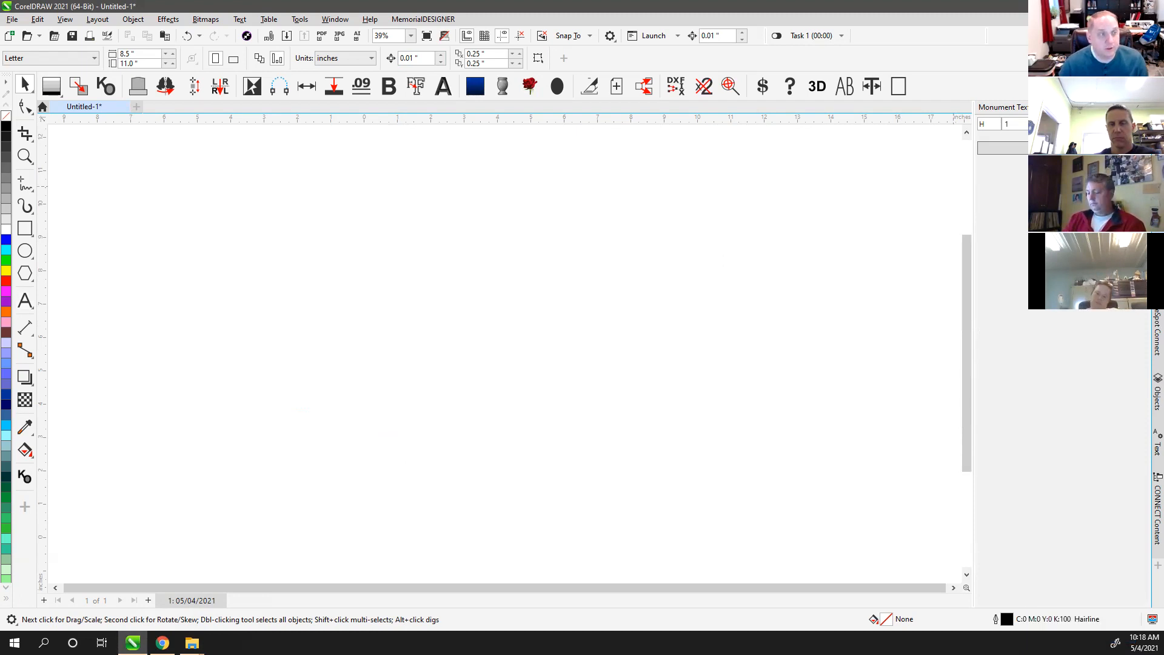
left_click(988, 125)
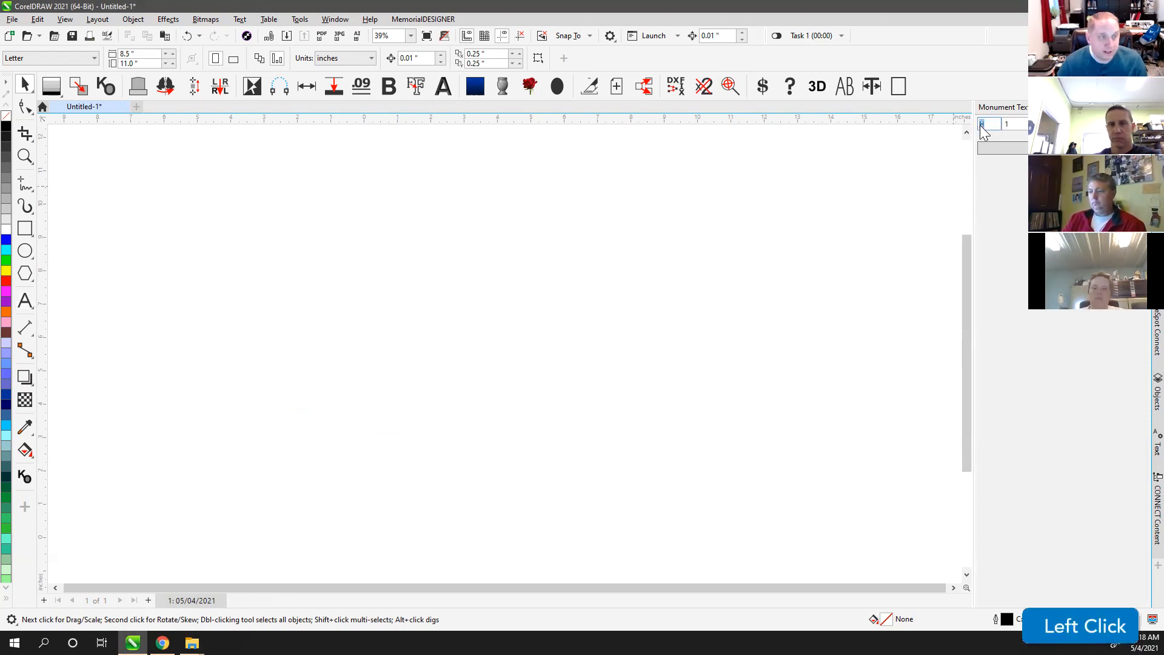
left_click(1024, 125)
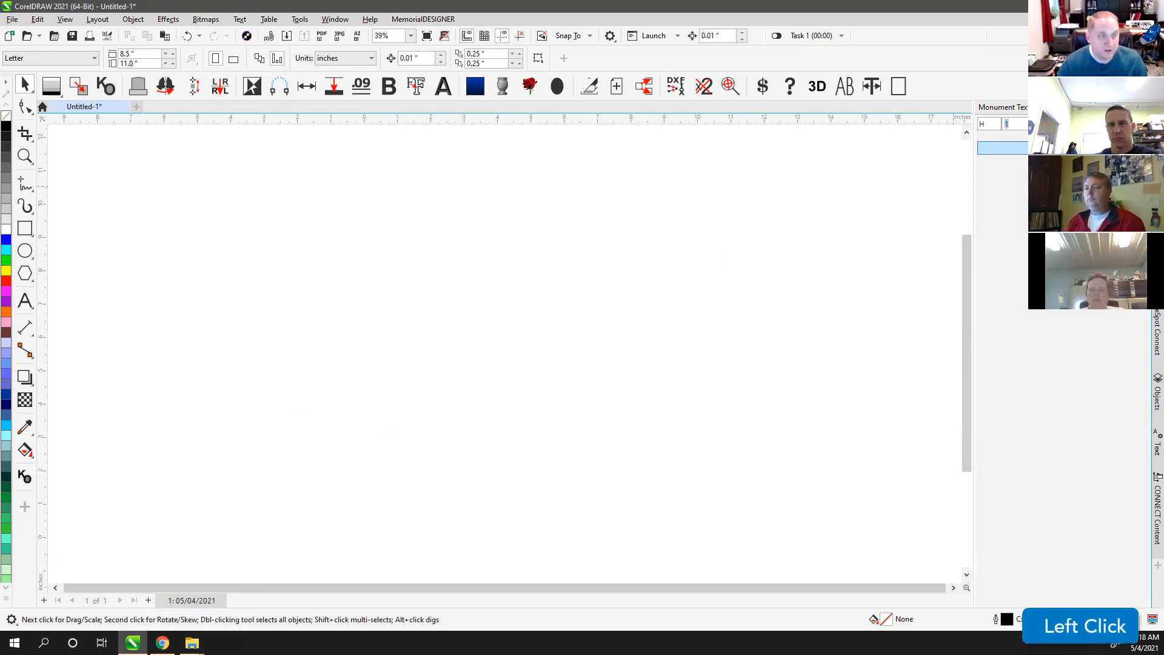
- Check the Lobster_Two font folder in File Explorer and return to CorelDRAW
mouse_move(192, 642)
left_click(225, 596)
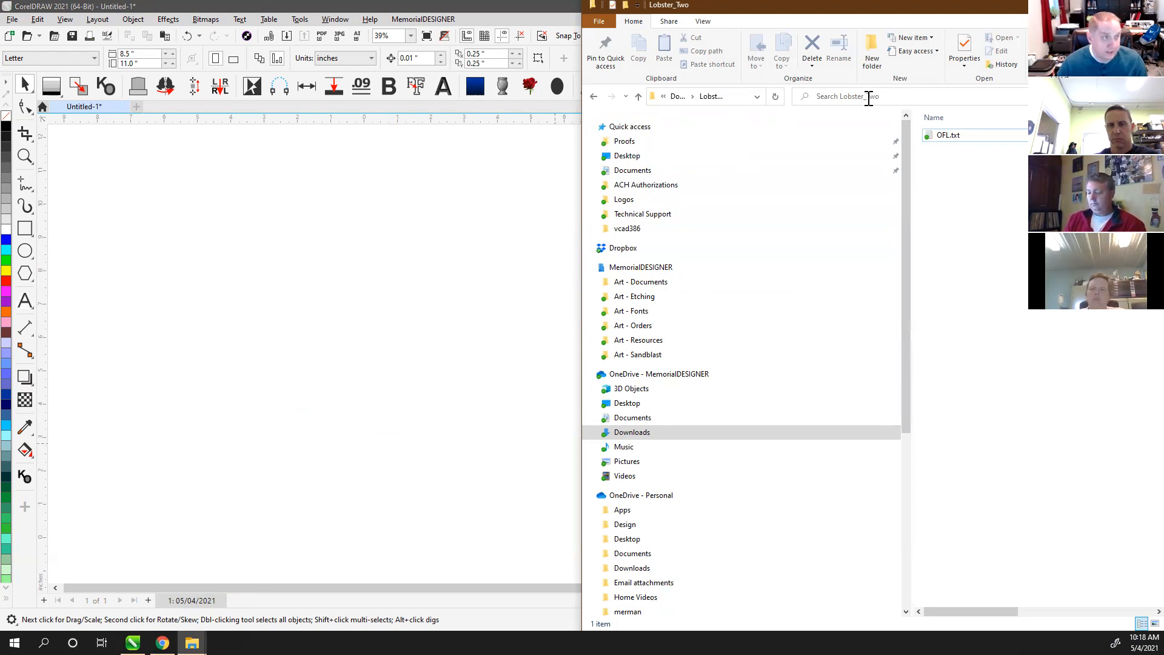
left_click(885, 97)
left_click(1149, 5)
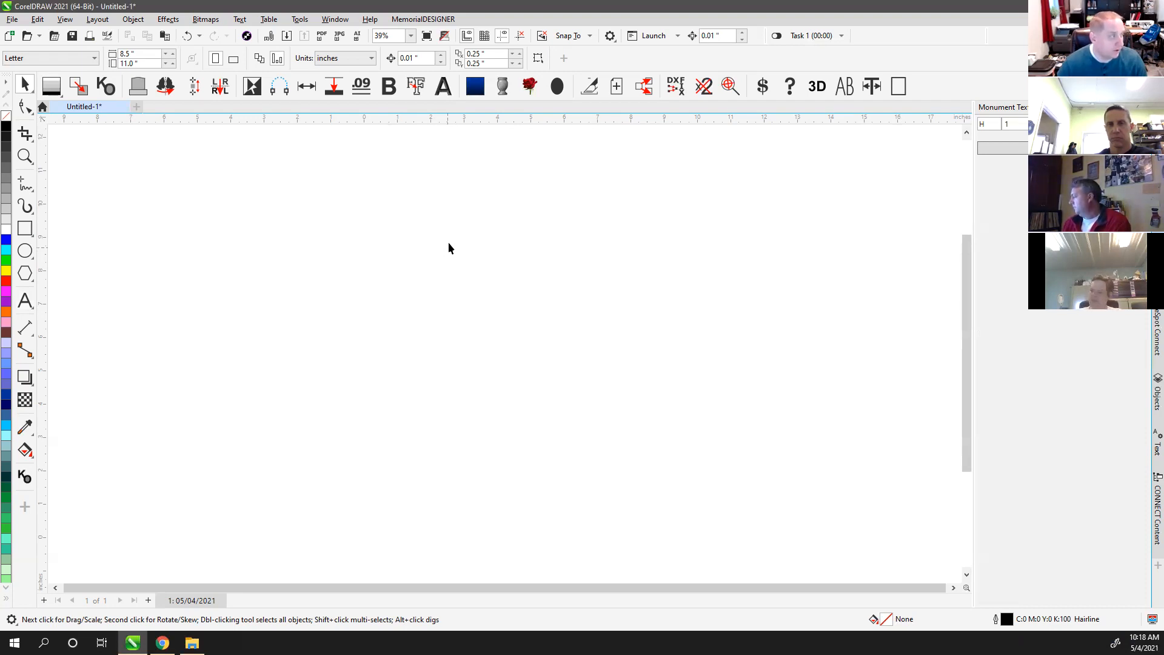
- Add the artistic text "TEXT" in MDRoman at 1 in and place a duplicate beside it on the same baseline
left_click(24, 300)
left_click(325, 283)
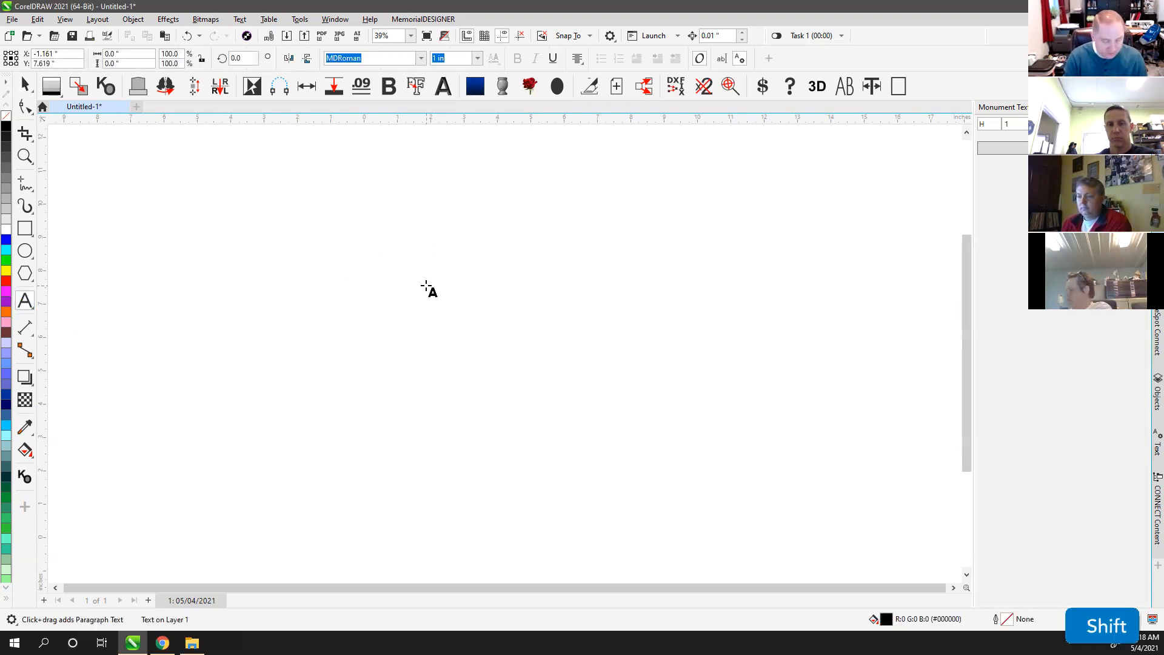
type("TEXT")
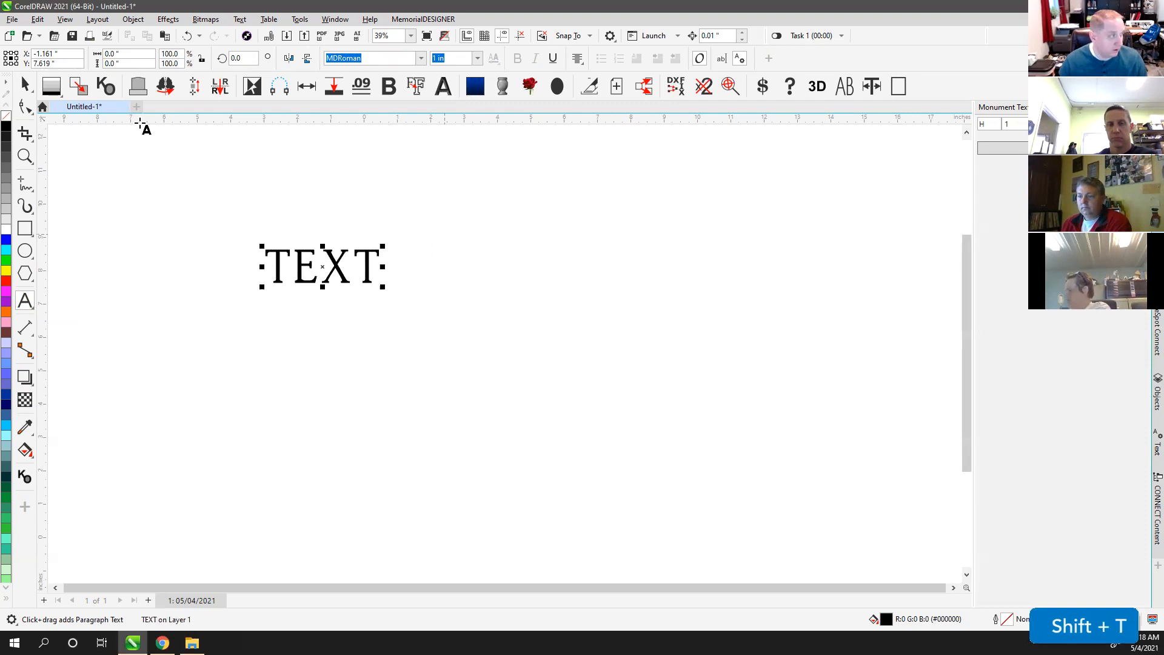
left_click(24, 88)
left_click_drag(338, 273, 492, 276)
right_click(493, 276)
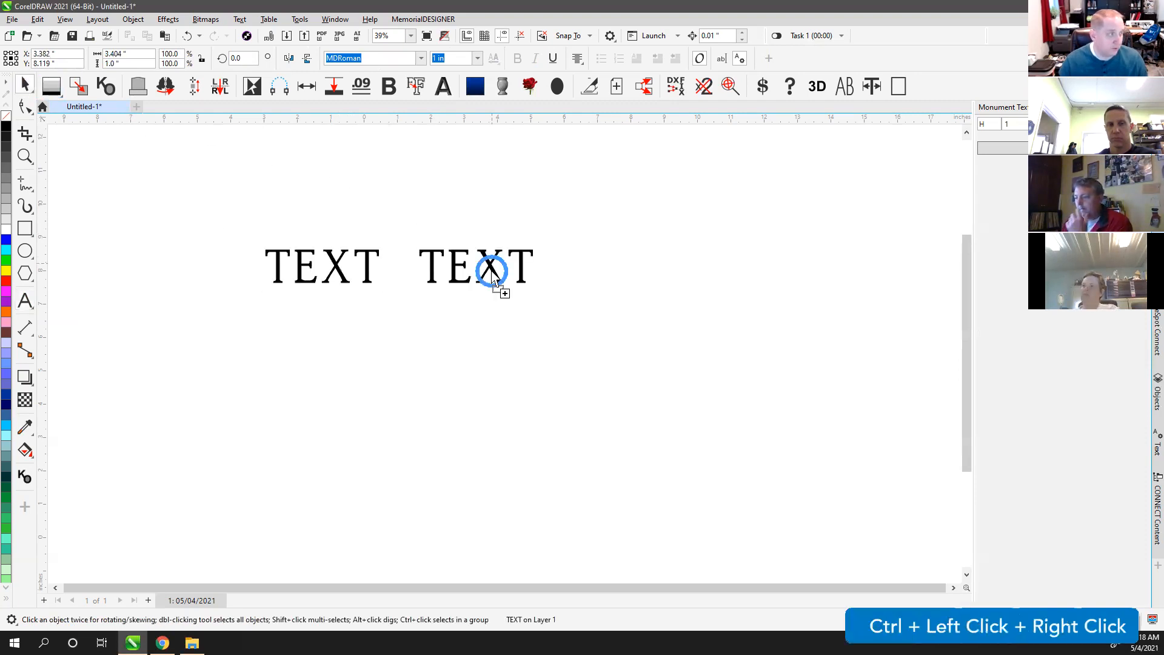
- Change the duplicate text's font to Lobster Two and move it closer to the original
left_click(399, 57)
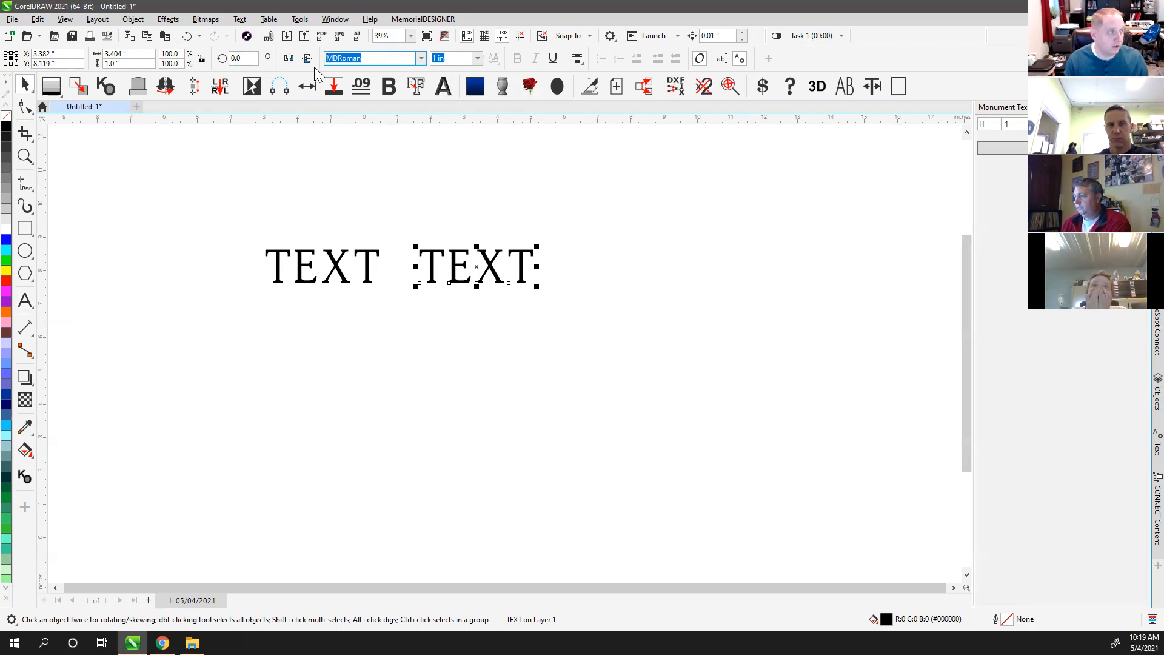
type("Lobster Two")
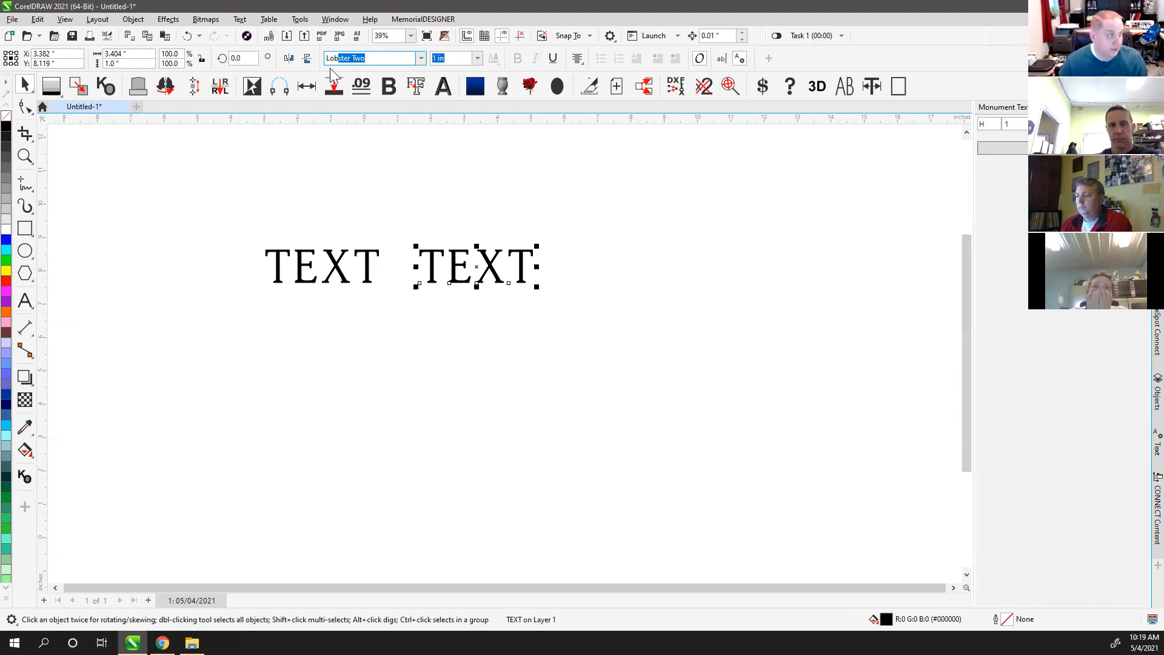
key("Tab")
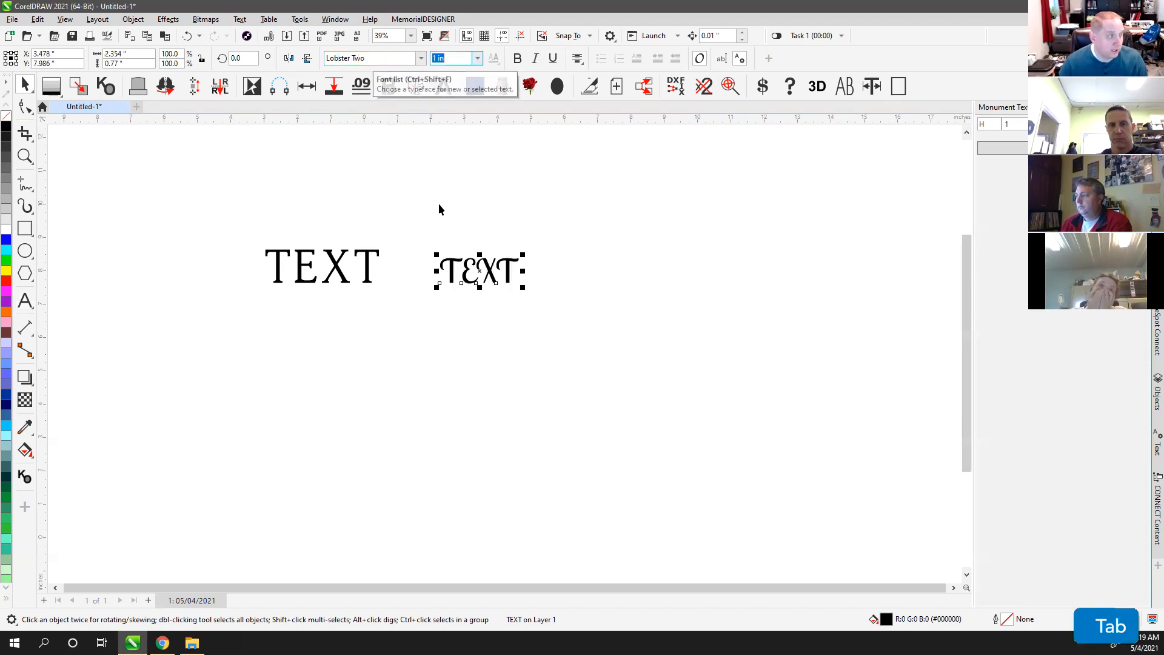
left_click_drag(466, 275, 414, 275)
- Zoom in on both text objects and compare the letter heights of MDRoman and Lobster Two
left_click_drag(221, 227, 501, 344)
key("shift+F2")
left_click(647, 246)
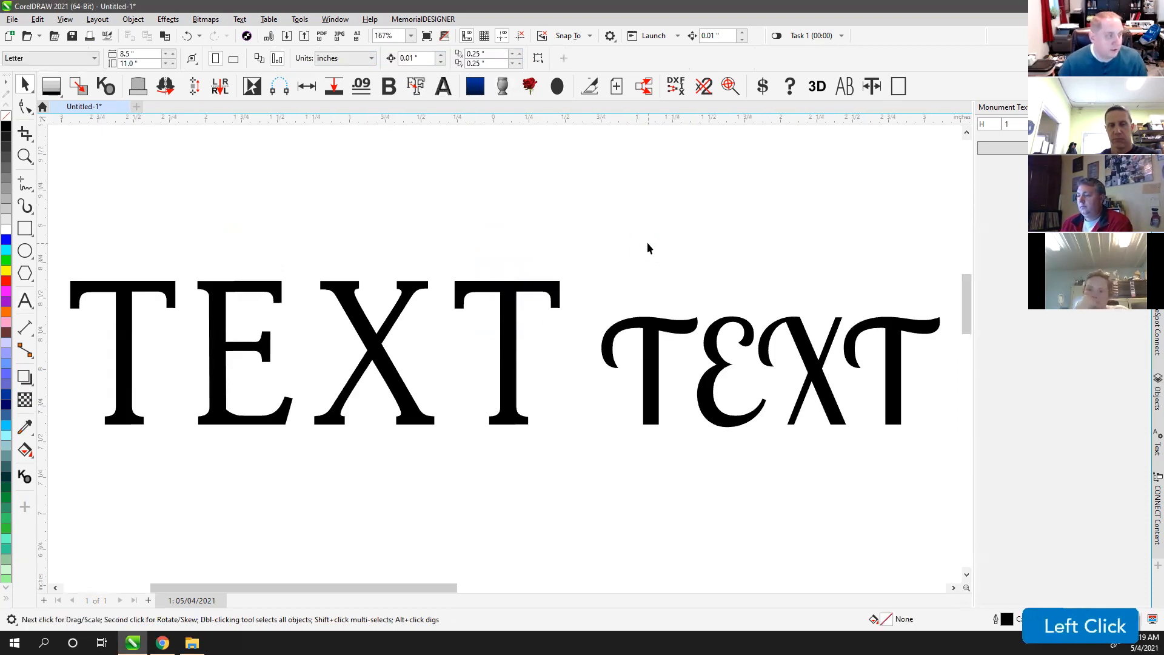
left_click(501, 298)
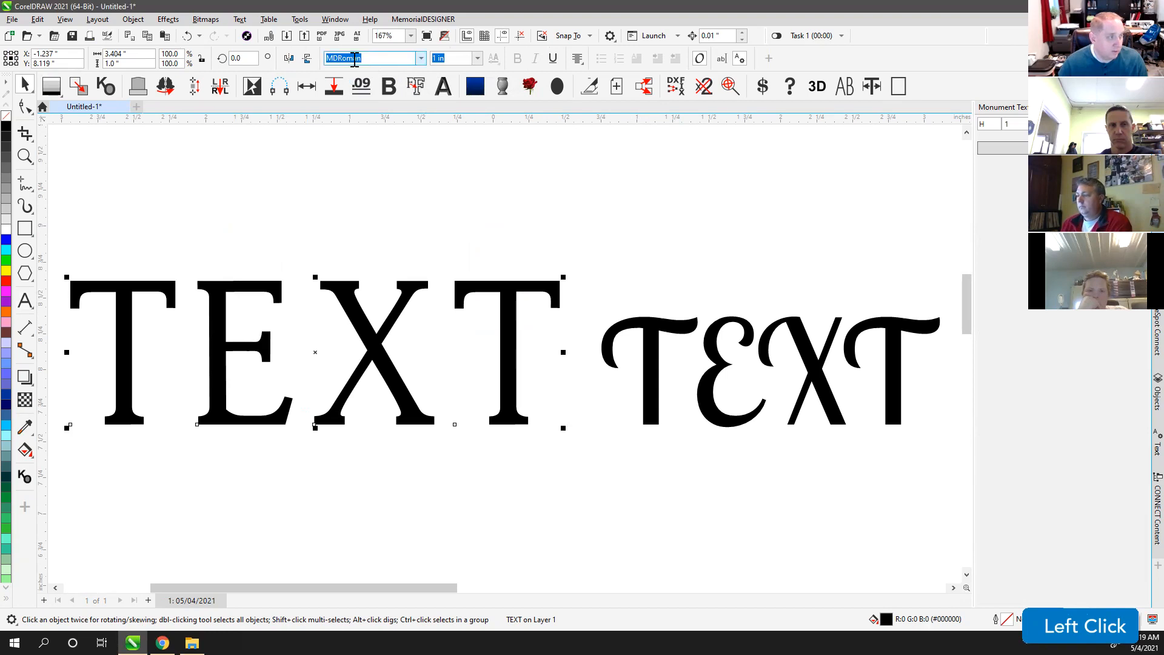
left_click(652, 331)
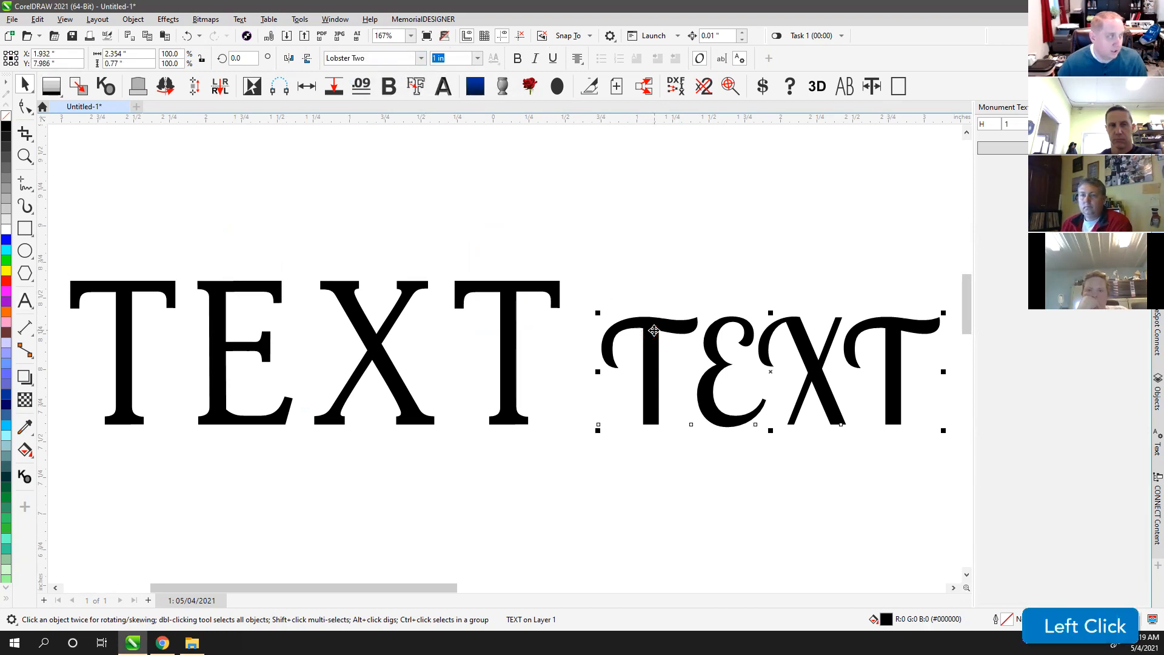
left_click(598, 231)
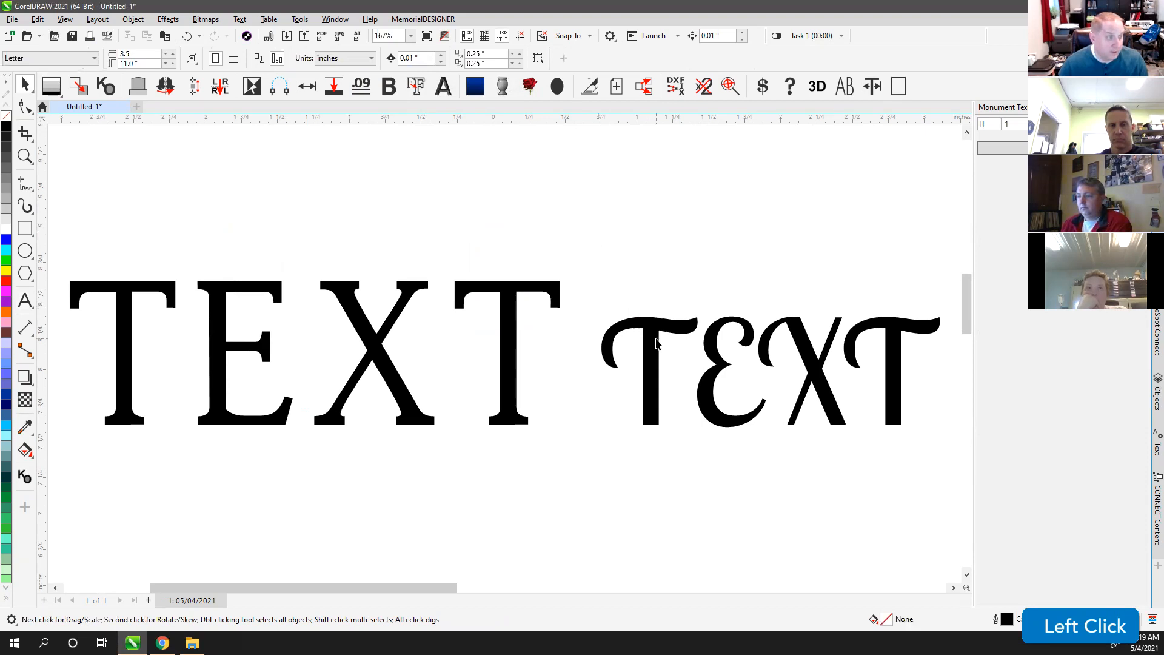
left_click(681, 326)
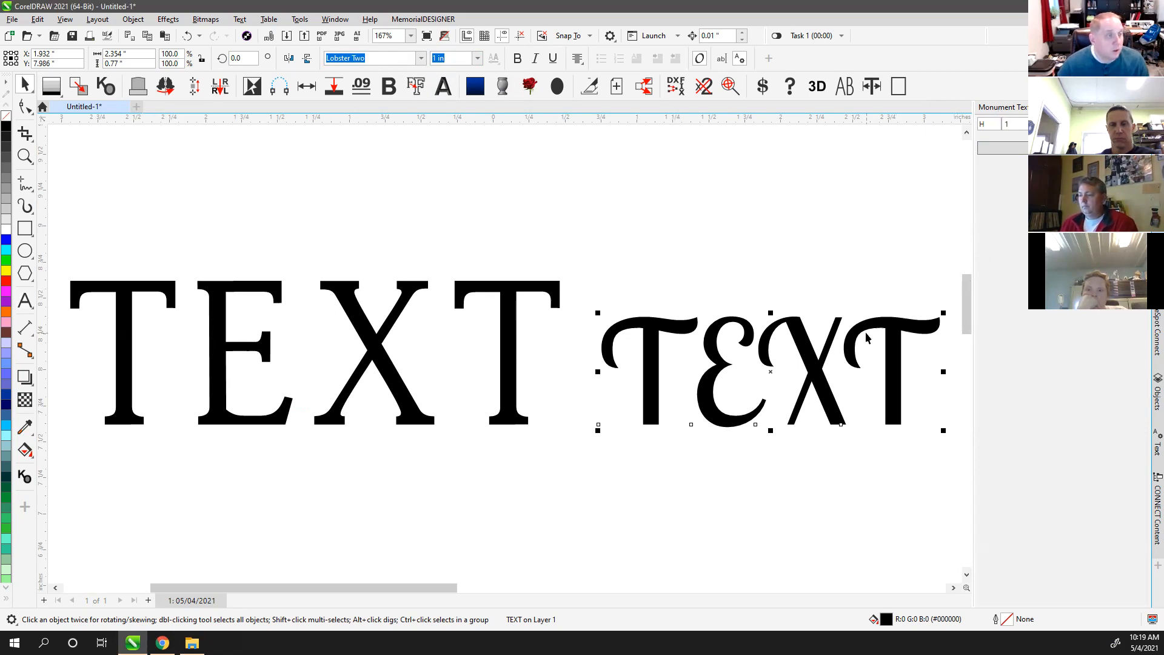
- Append the letter H to the Lobster Two text so it reads "TEXTH"
left_click(25, 300)
left_click(923, 384)
type("H")
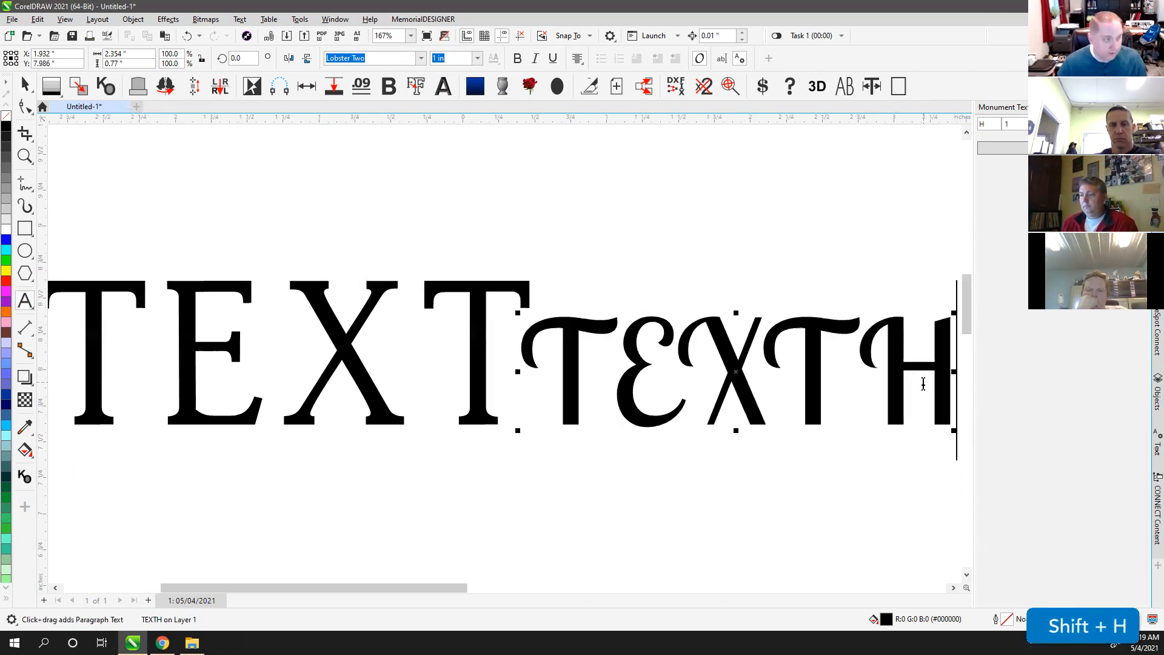
left_click(26, 84)
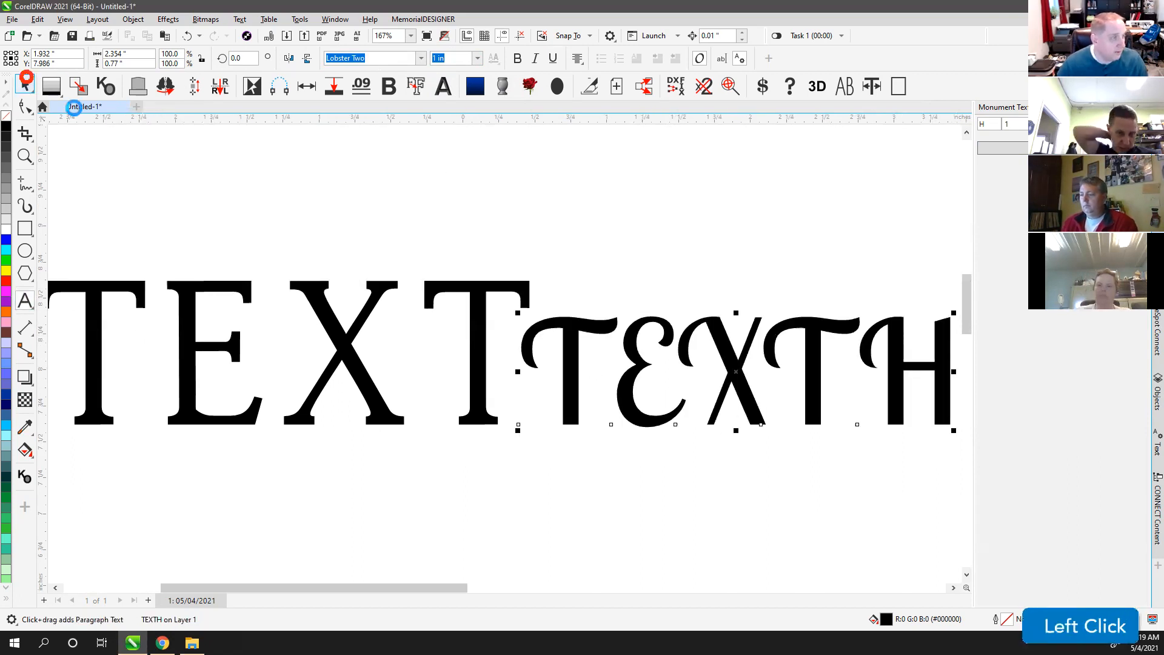
- Place horizontal guidelines at the top of the Lobster Two letters, about Y 8.37 in, and at their baseline
left_click(891, 325)
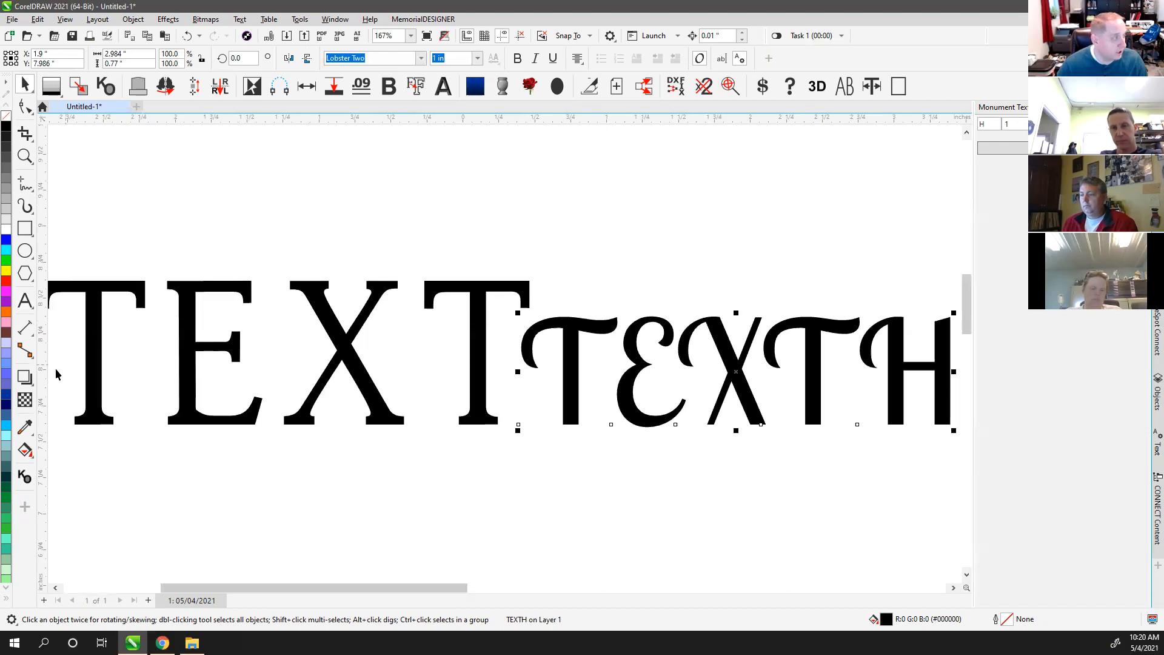
left_click_drag(787, 122, 722, 323)
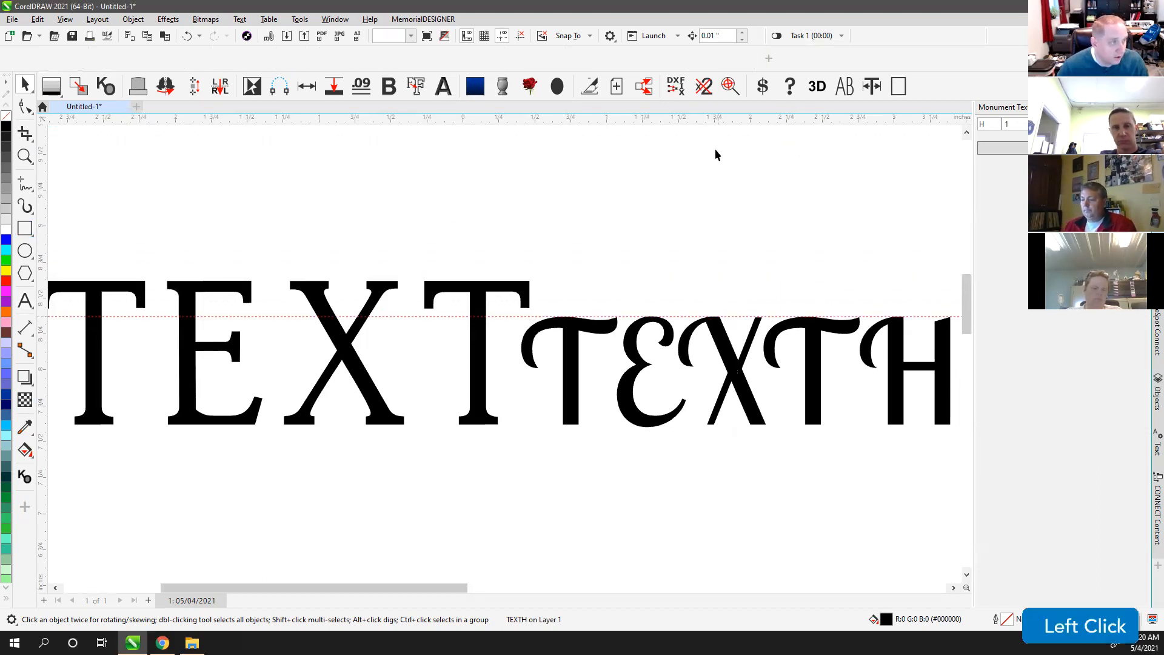
left_click_drag(717, 122, 754, 426)
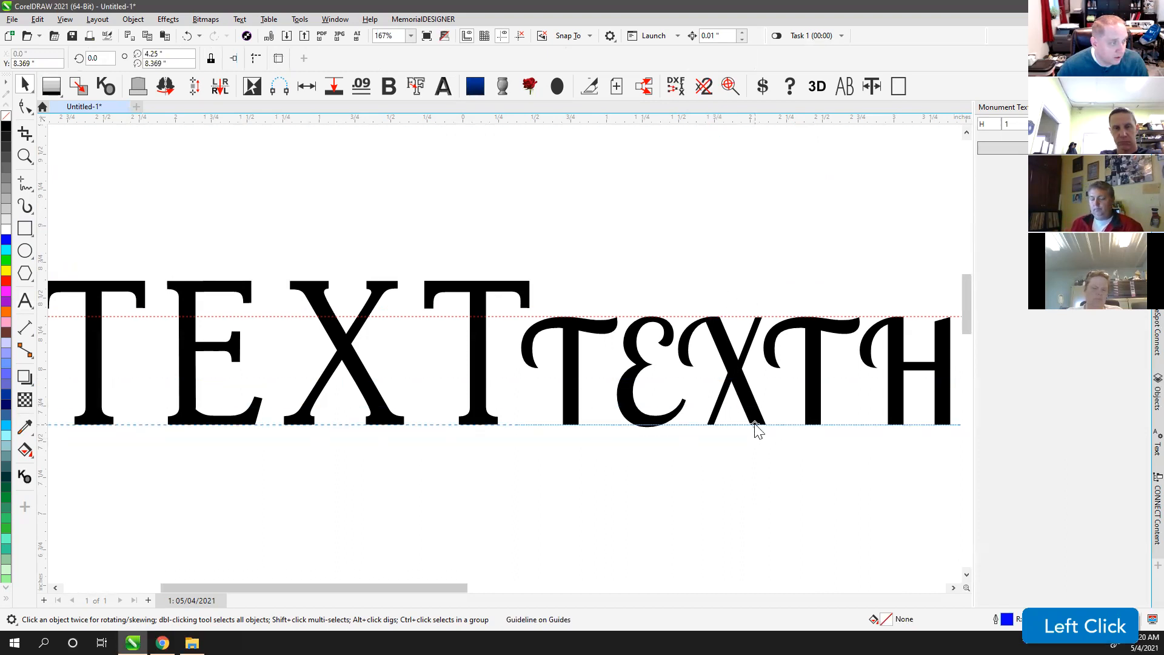
- Examine how the bottoms of the Lobster Two letters line up with the baseline guideline
scroll(791, 416, "up", 1)
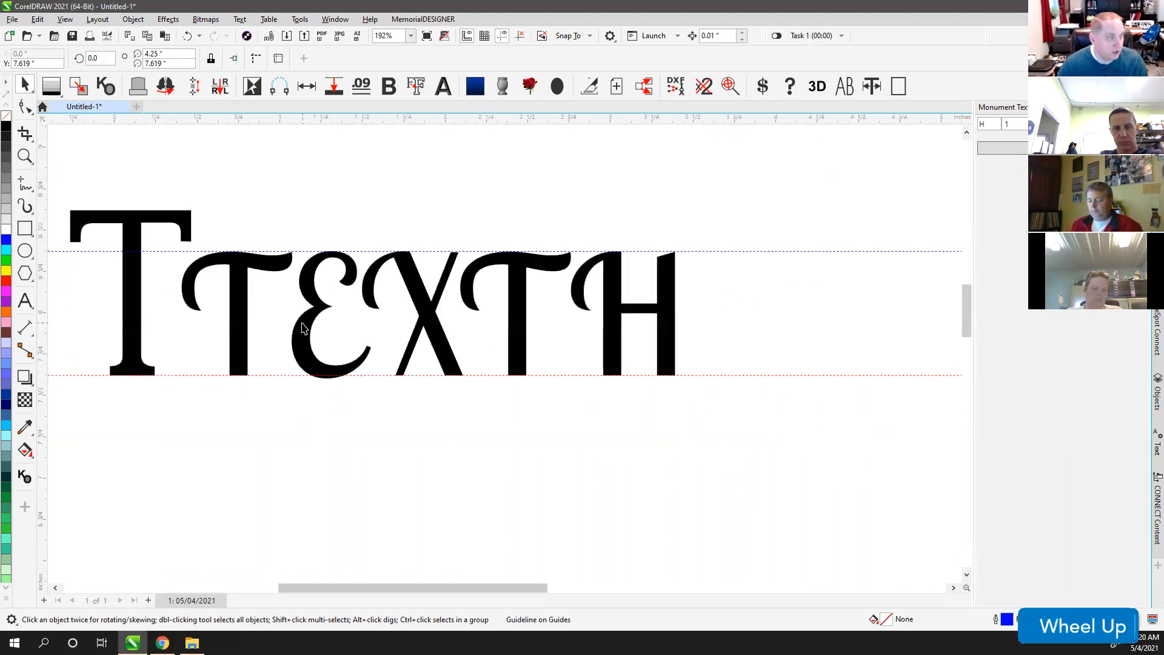
scroll(504, 352, "up", 3)
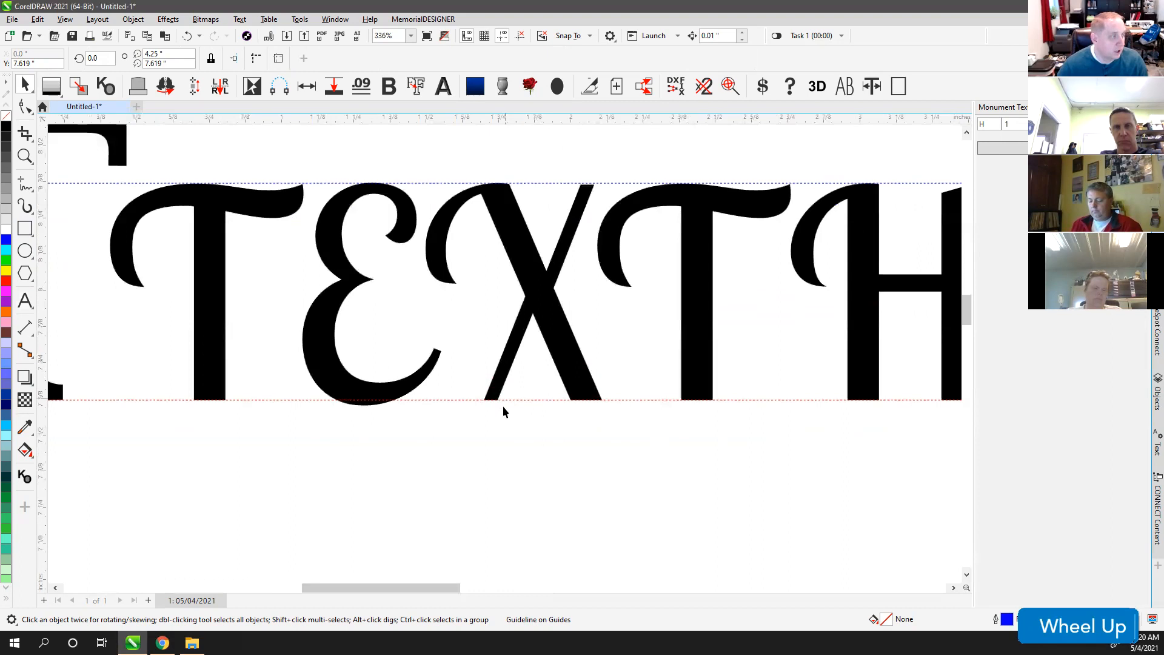
left_click(689, 399)
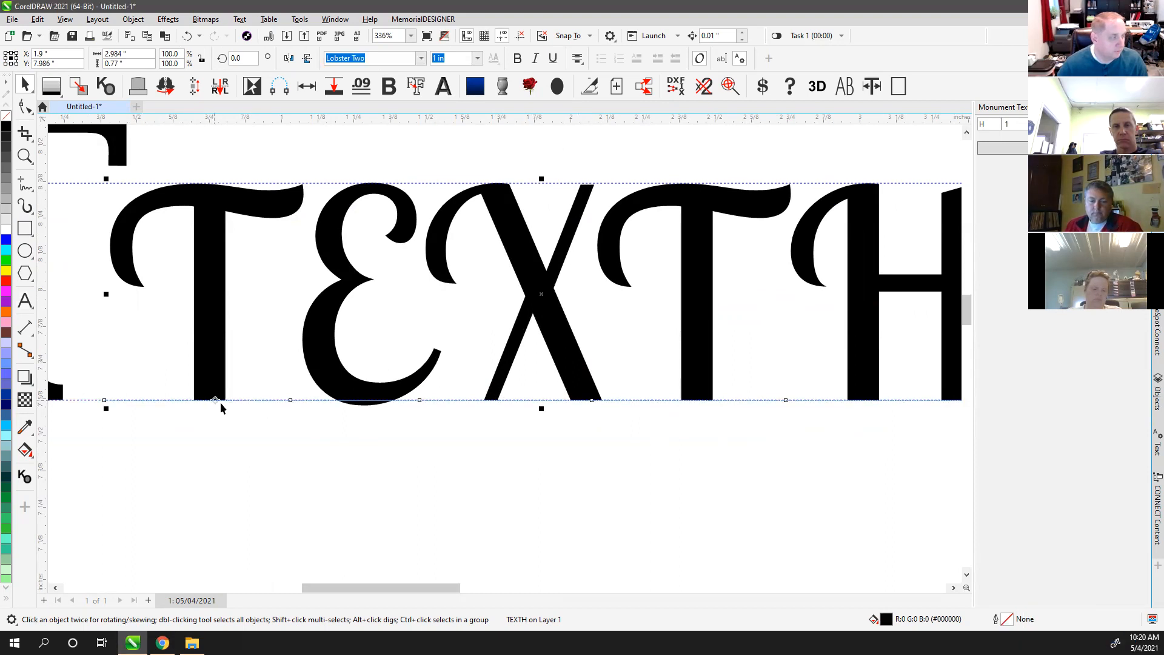
left_click(259, 418)
left_click(254, 400)
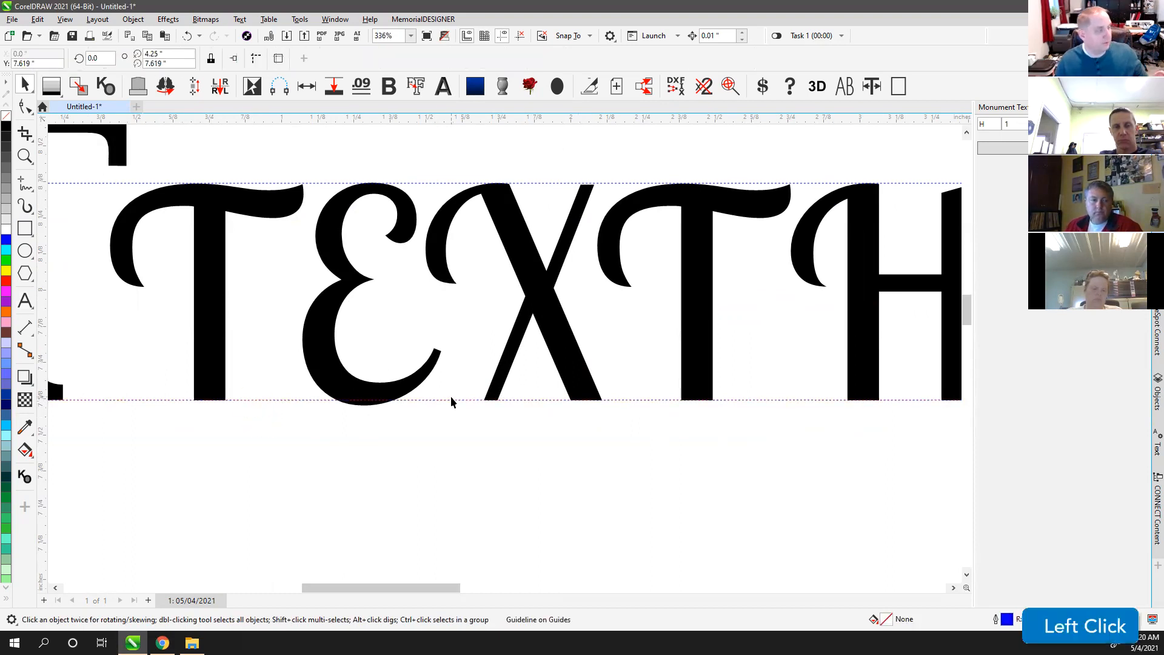
left_click(719, 400)
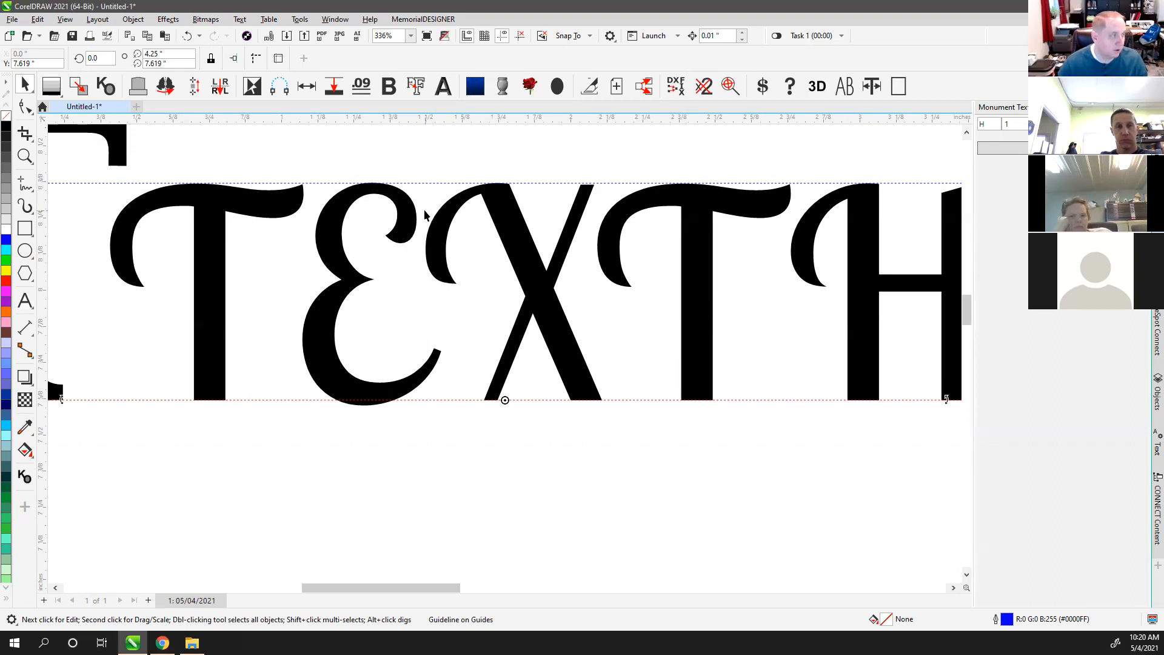
- Insert a capital O after the X in the Lobster Two text and check its curves against the guidelines
left_click(24, 301)
left_click(593, 288)
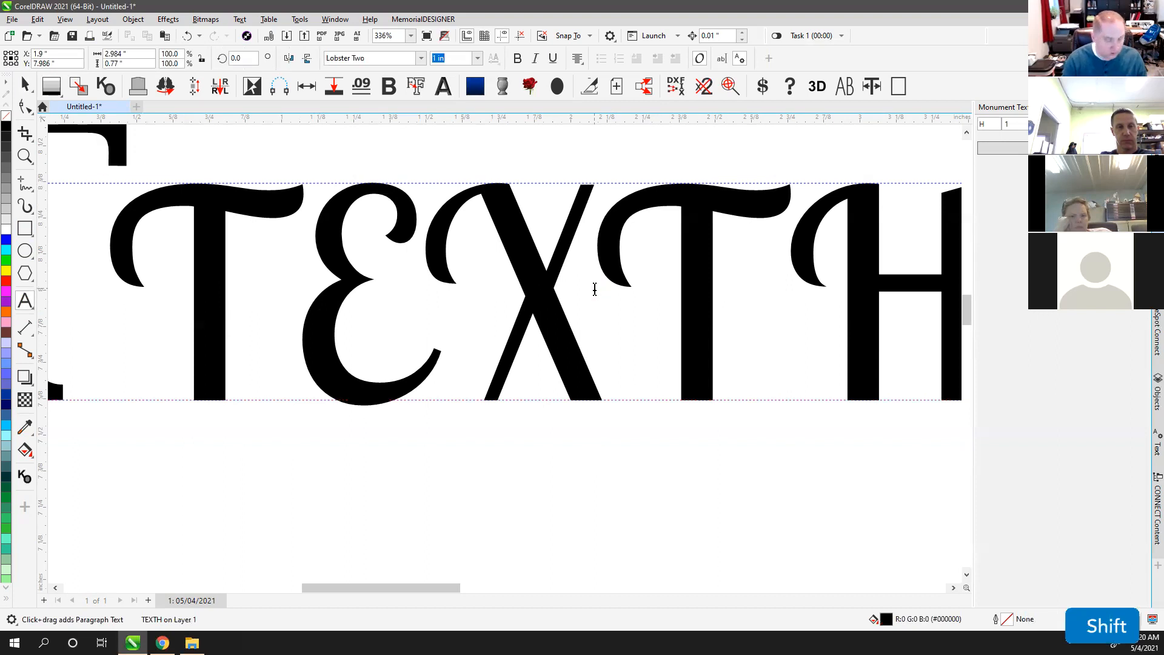
type("O")
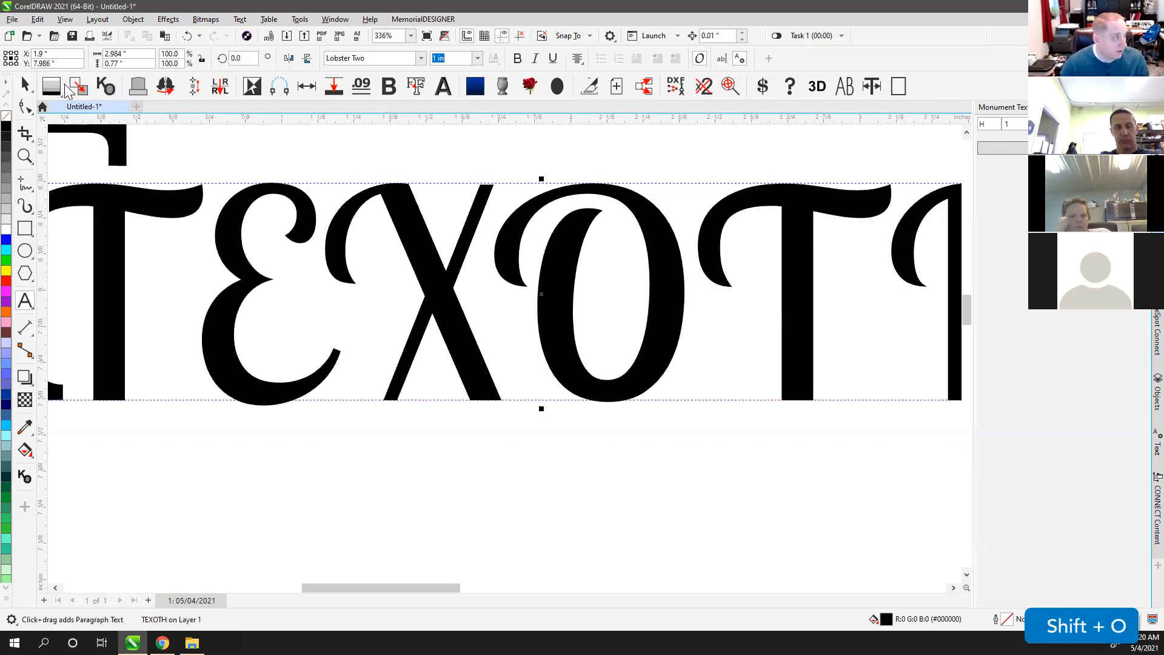
left_click(25, 85)
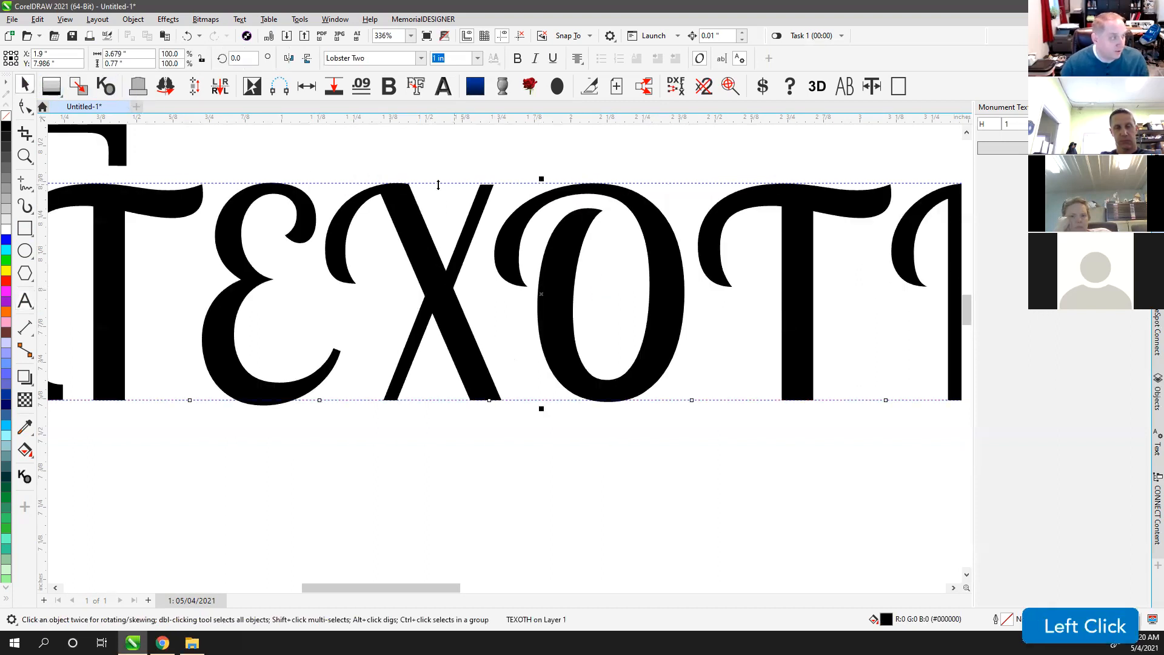
left_click(364, 171)
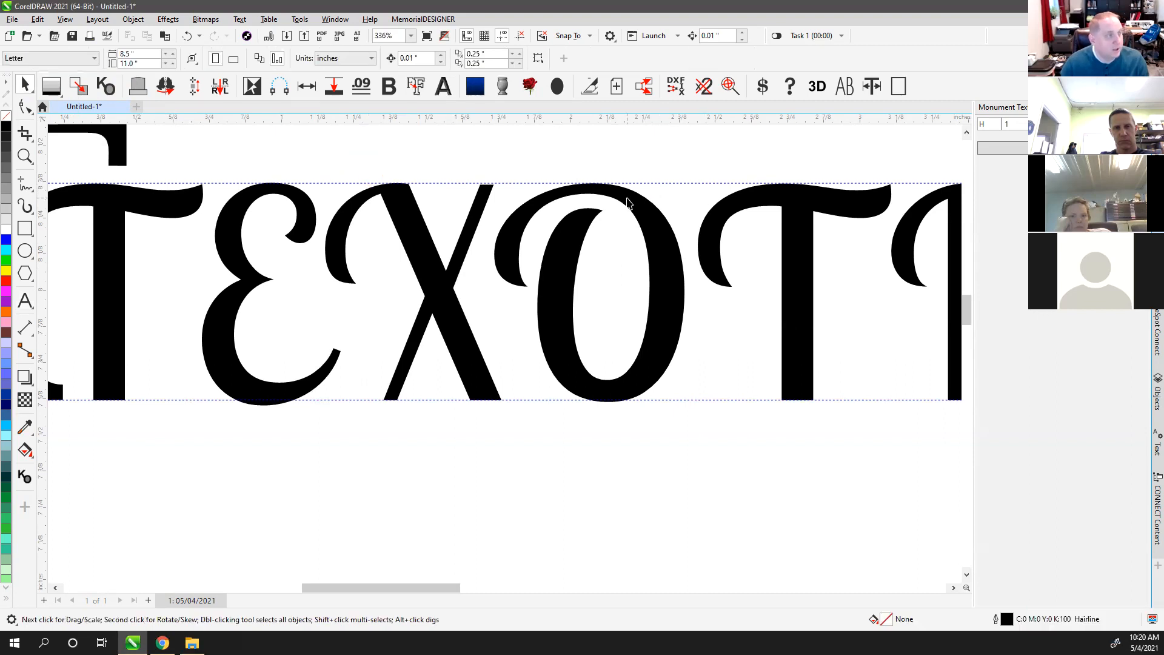
left_click(628, 198)
left_click(696, 176)
scroll(645, 204, "down", 1)
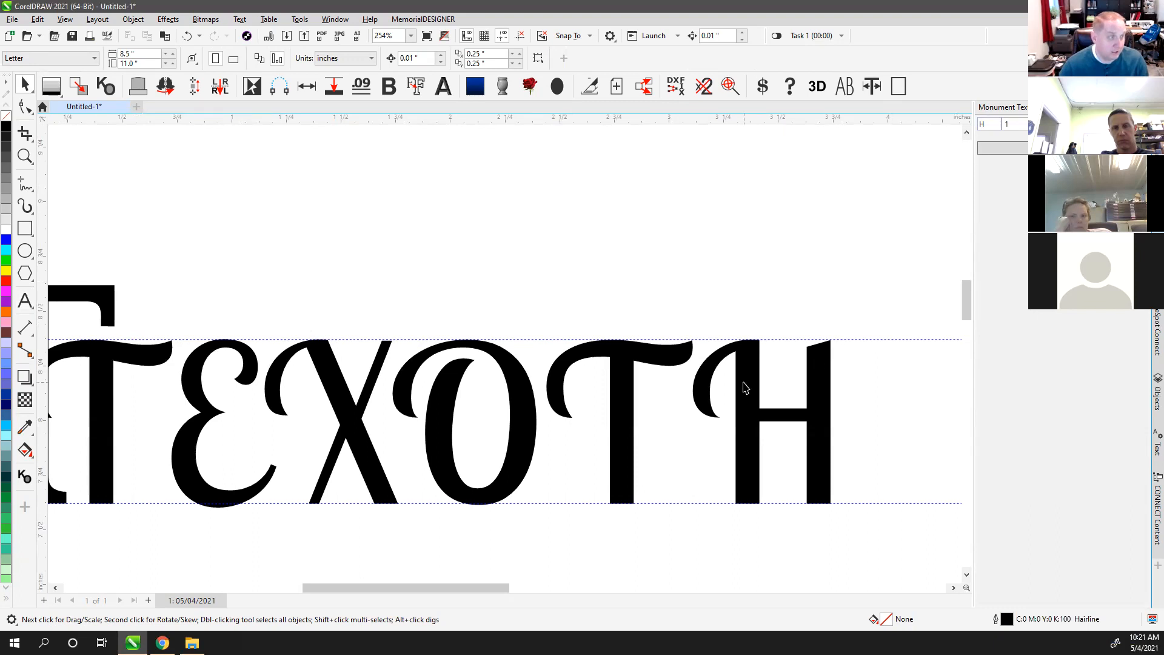
- Insert a lowercase h after the O so the Lobster Two text reads "TEXOhTH"
left_click(741, 394)
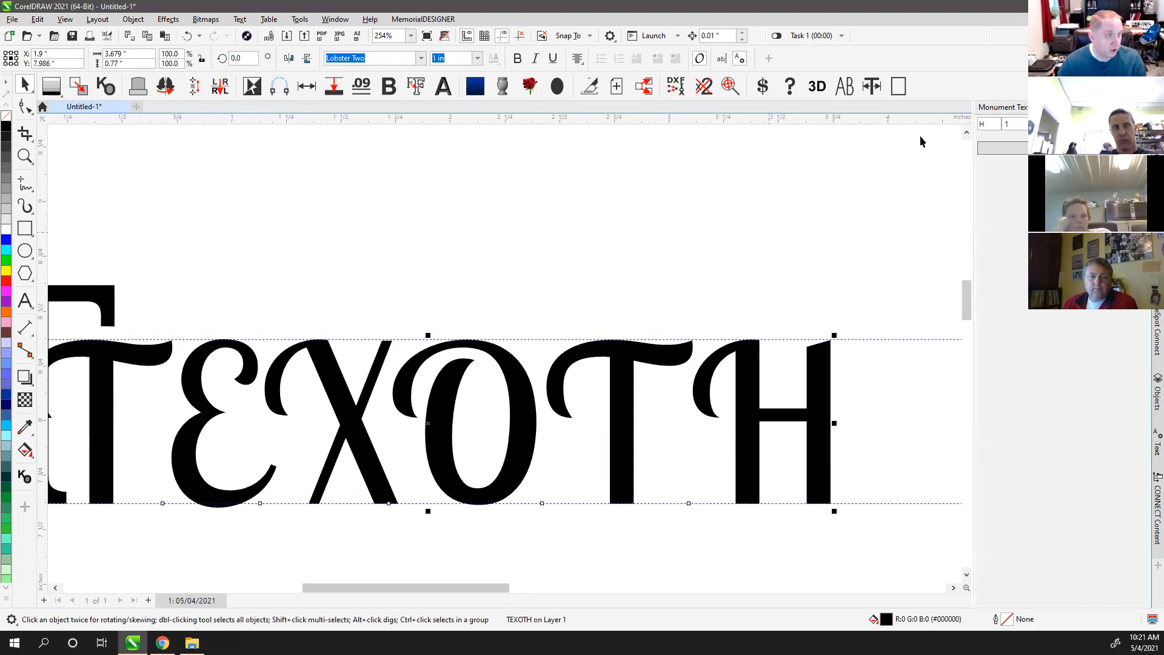
left_click(989, 124)
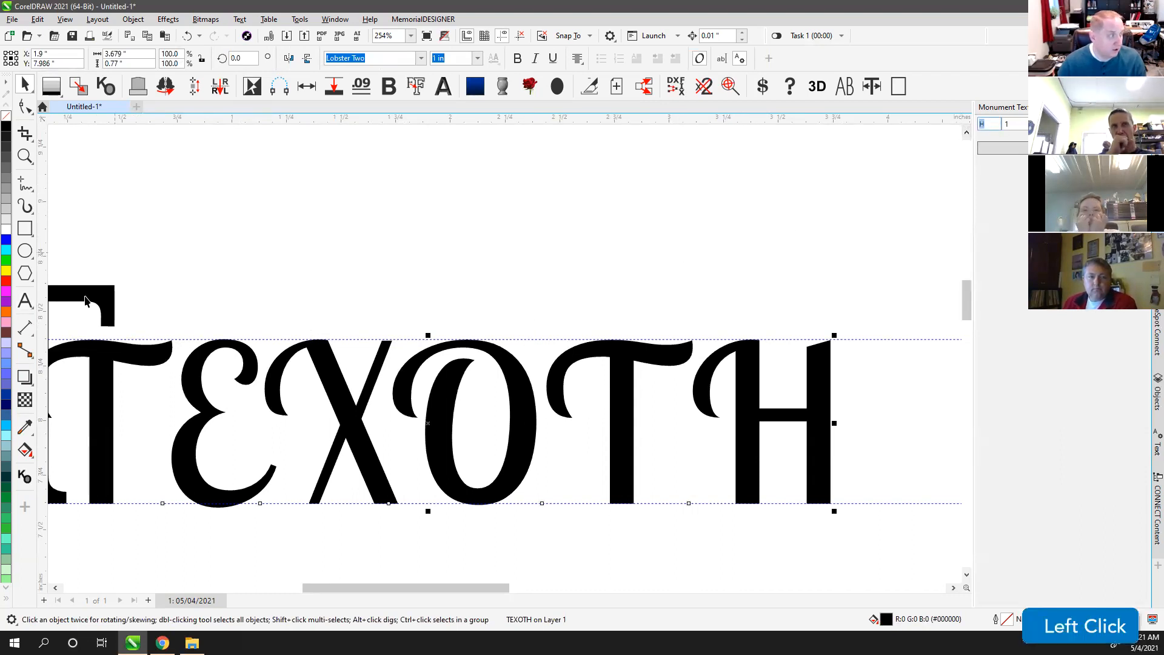
left_click(25, 300)
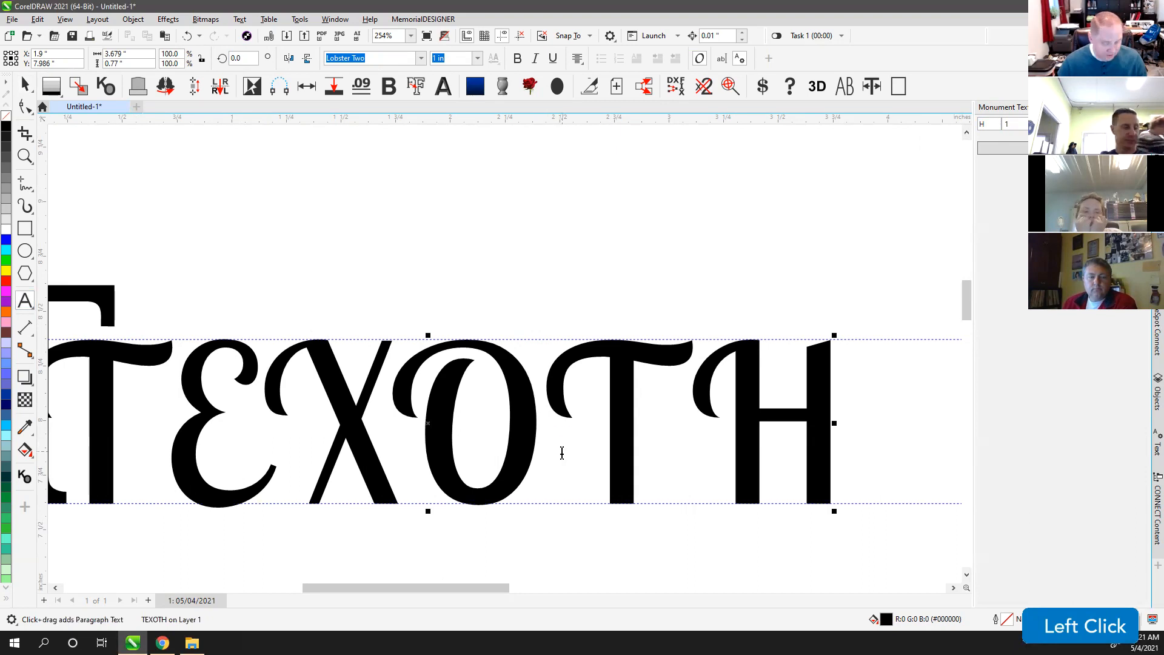
left_click(562, 452)
type("h")
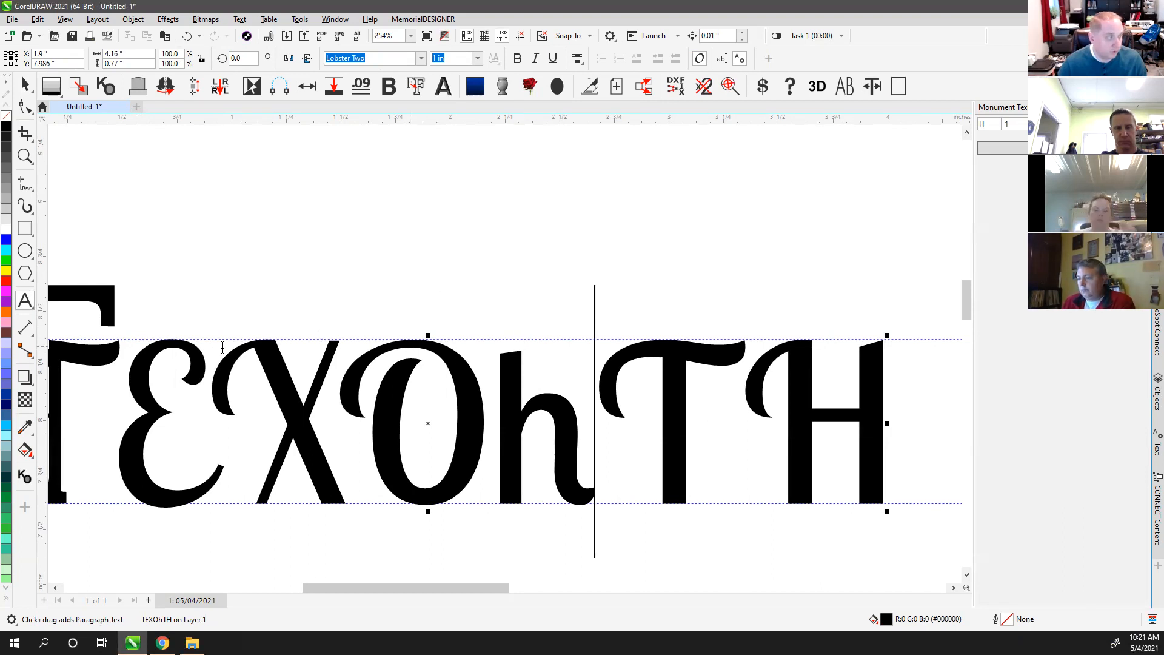
left_click(25, 85)
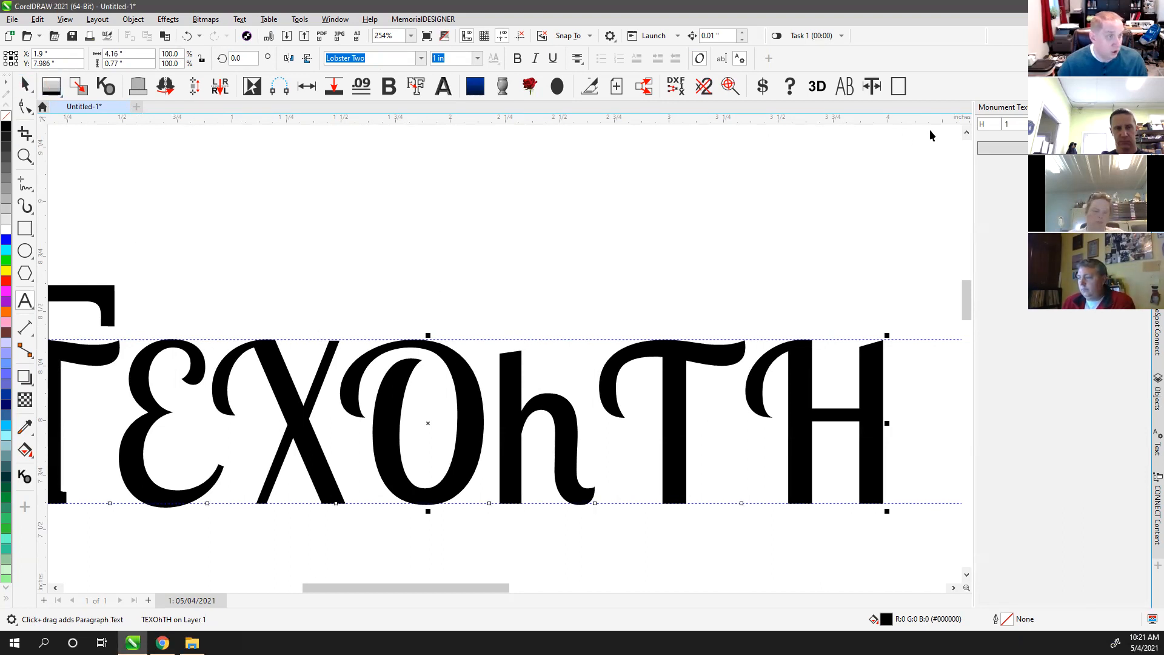
- Apply the monument text sizing with reference letter H at 1 in, and shift the resized text clear of the MDRoman text
left_click(1021, 148)
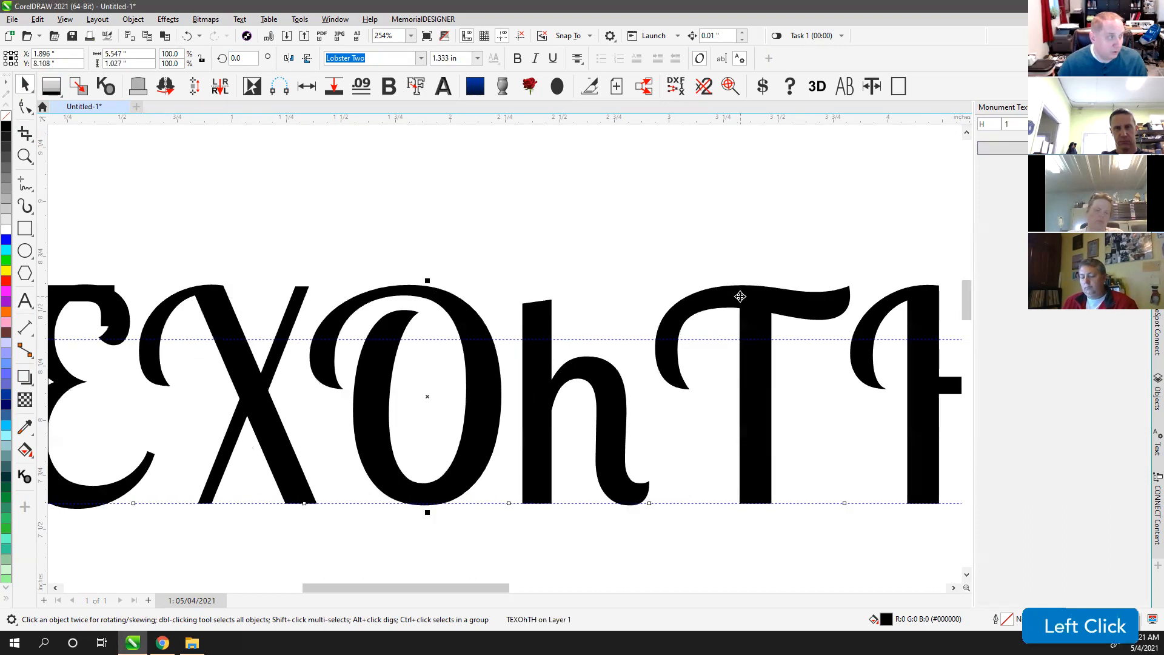
scroll(443, 361, "down", 3)
left_click_drag(348, 377, 557, 379)
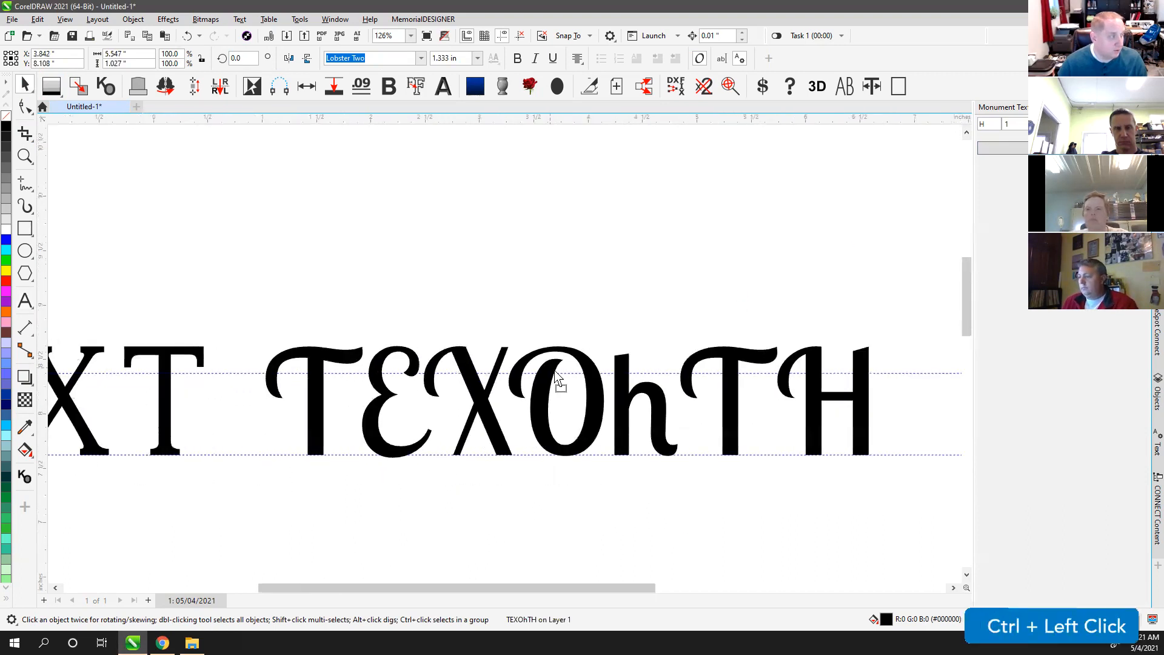
left_click(431, 301)
key("F4")
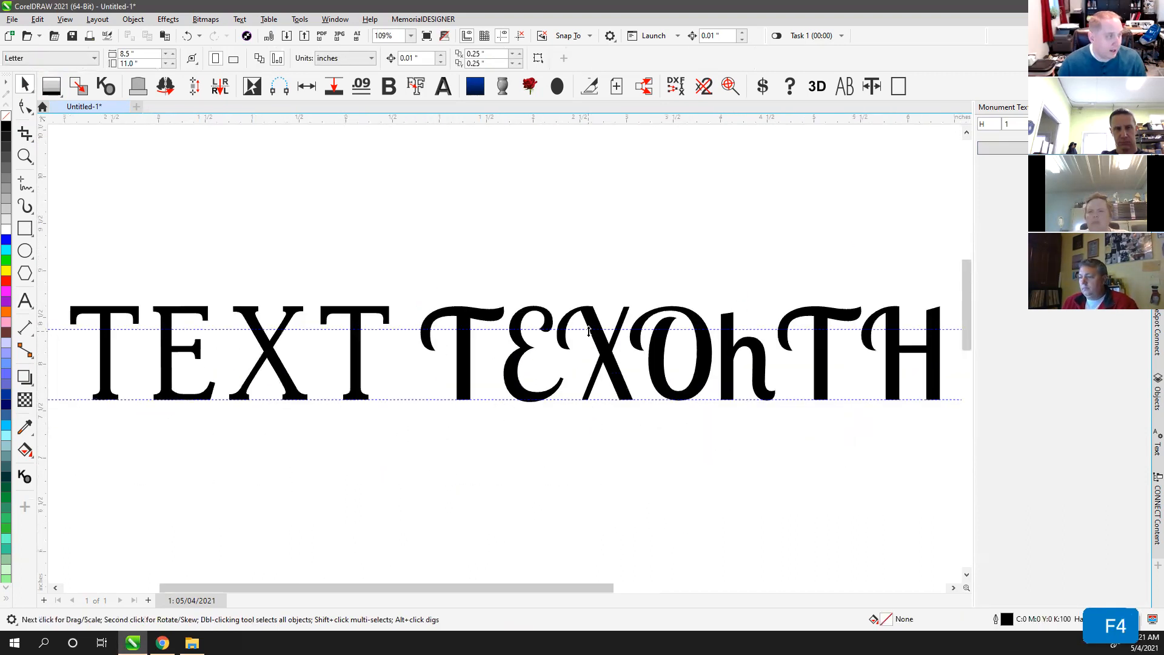
- Resize the Lobster Two text to a 1 in height using lowercase h as the monument text reference letter
left_click(362, 318)
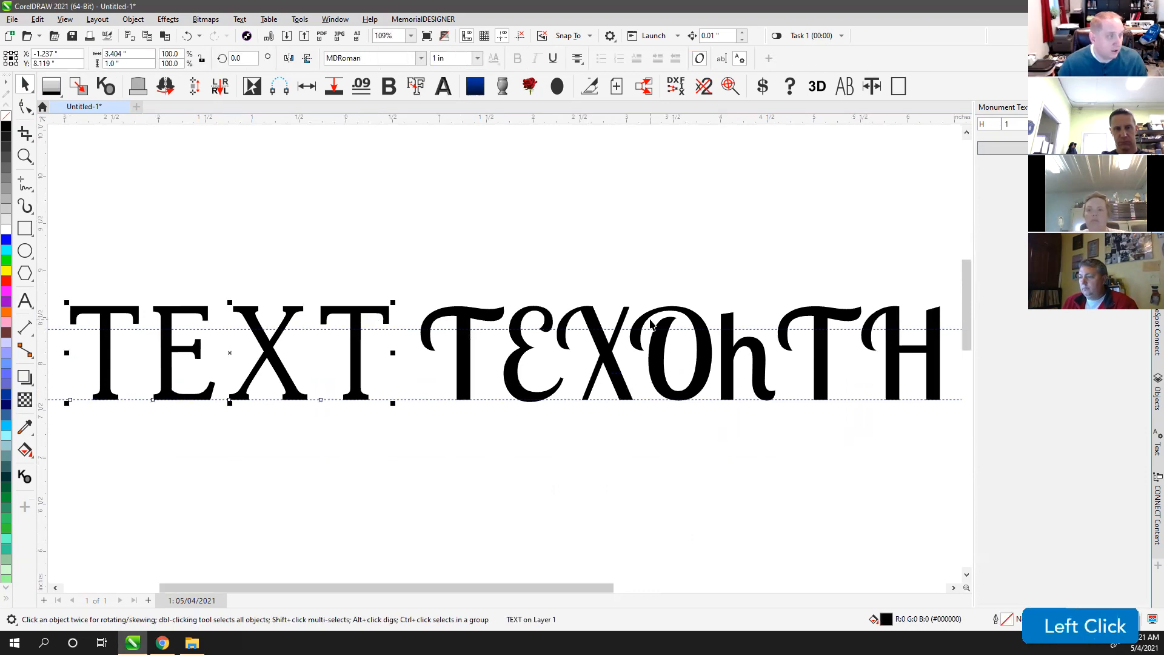
left_click(678, 317)
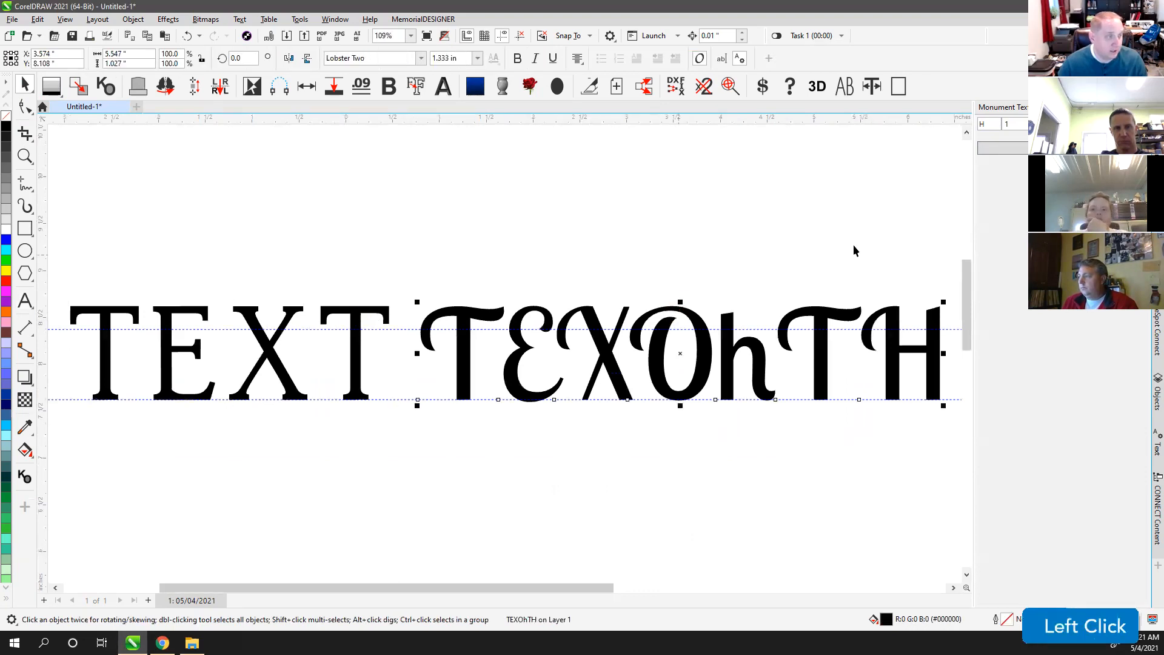
left_click(466, 58)
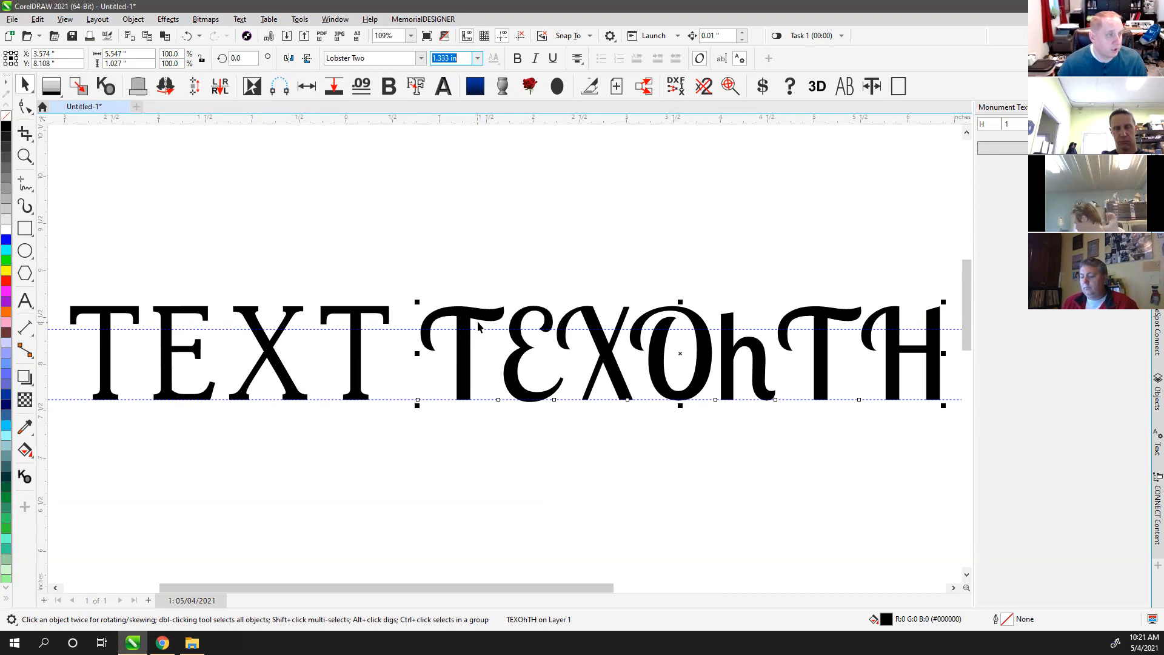
left_click(988, 124)
type("H")
left_click(1023, 149)
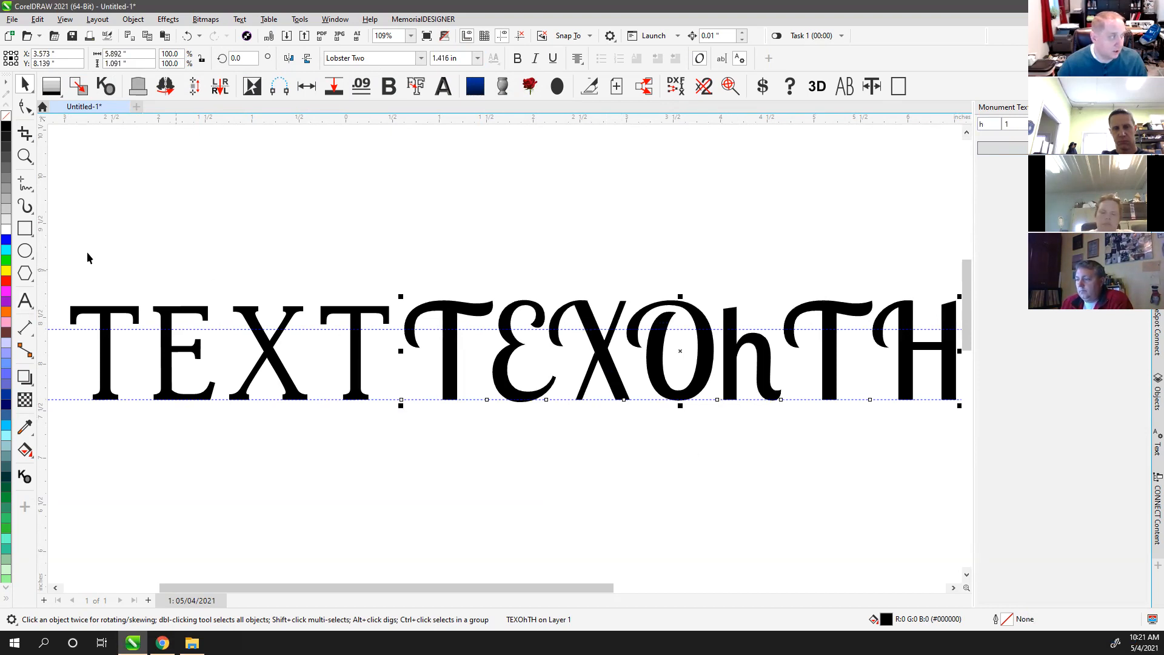
- Measure the height of the lowercase h with a temporary rectangle, and delete the rectangle
left_click(24, 228)
left_click(725, 400)
left_click_drag(729, 365, 746, 307)
left_click(17, 91)
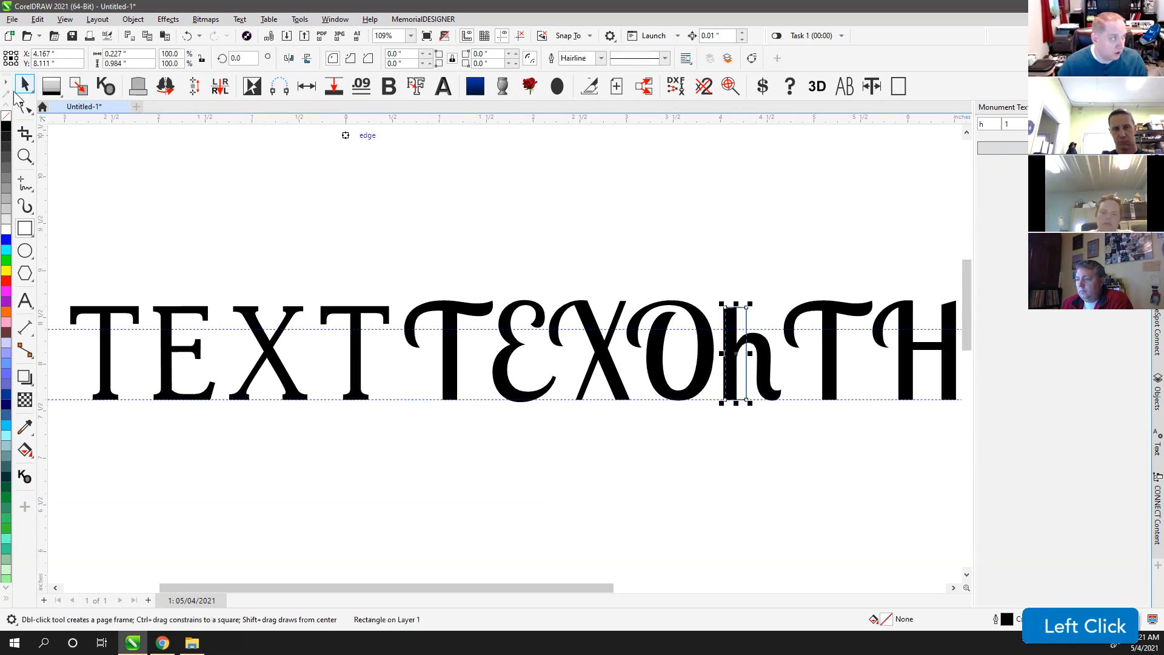
key("Delete")
- Replace the whole Lobster Two text with a single capital H
left_click(424, 305)
left_click(444, 314)
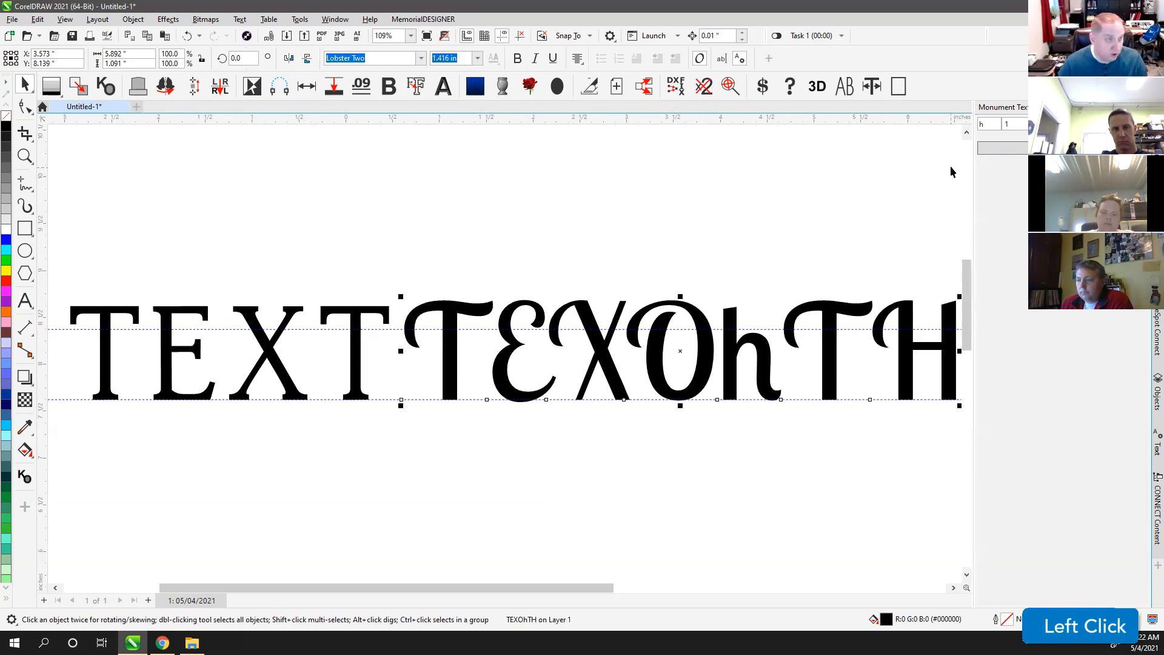
key("F4")
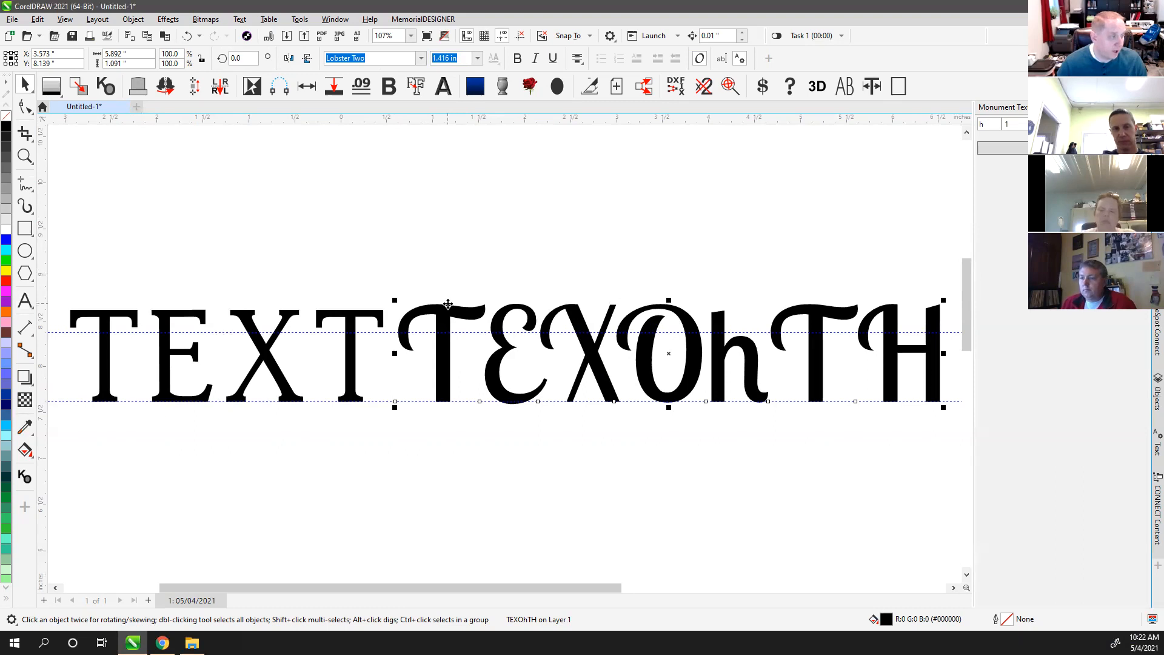
scroll(485, 306, "down", 1)
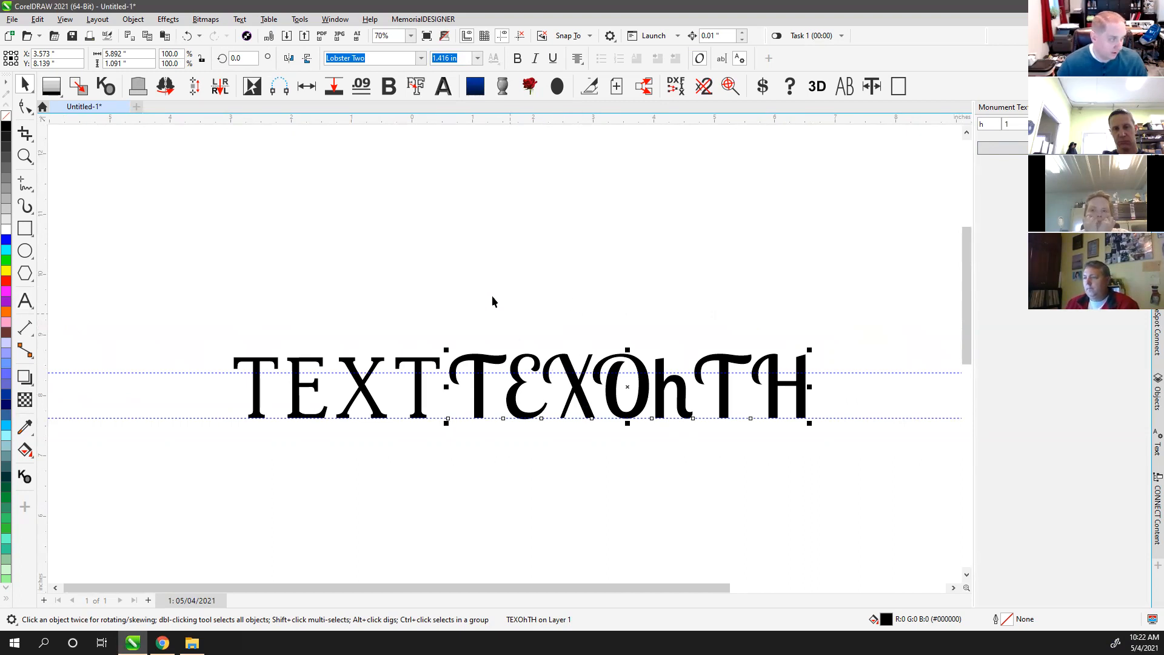
left_click(25, 300)
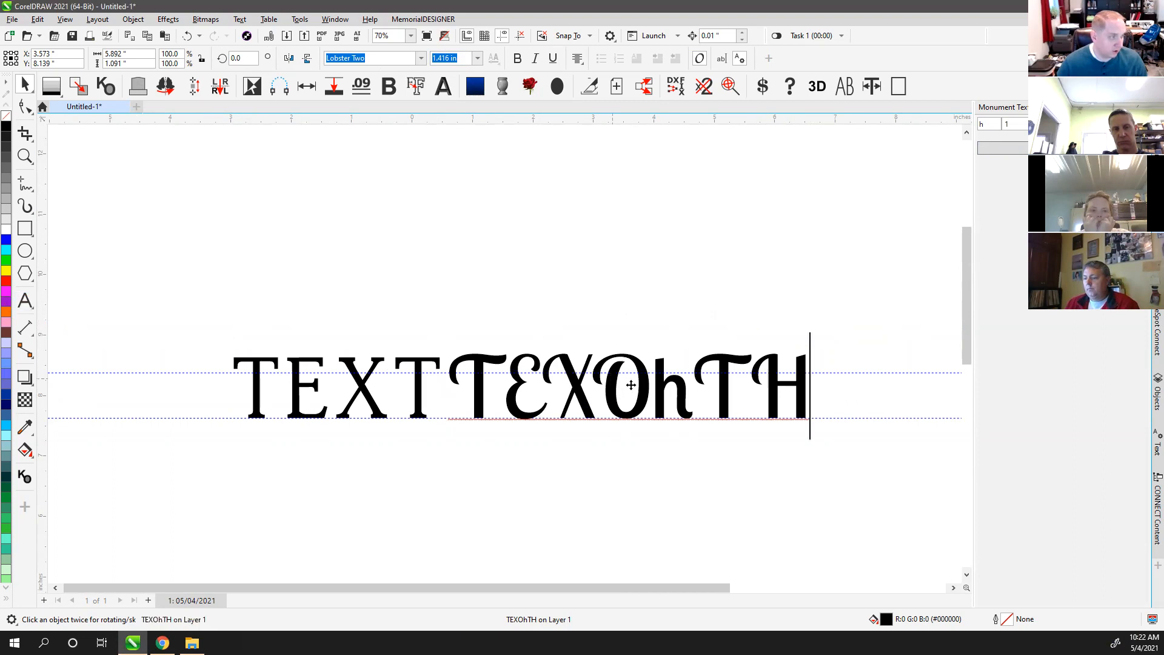
key("ctrl+a")
type("H")
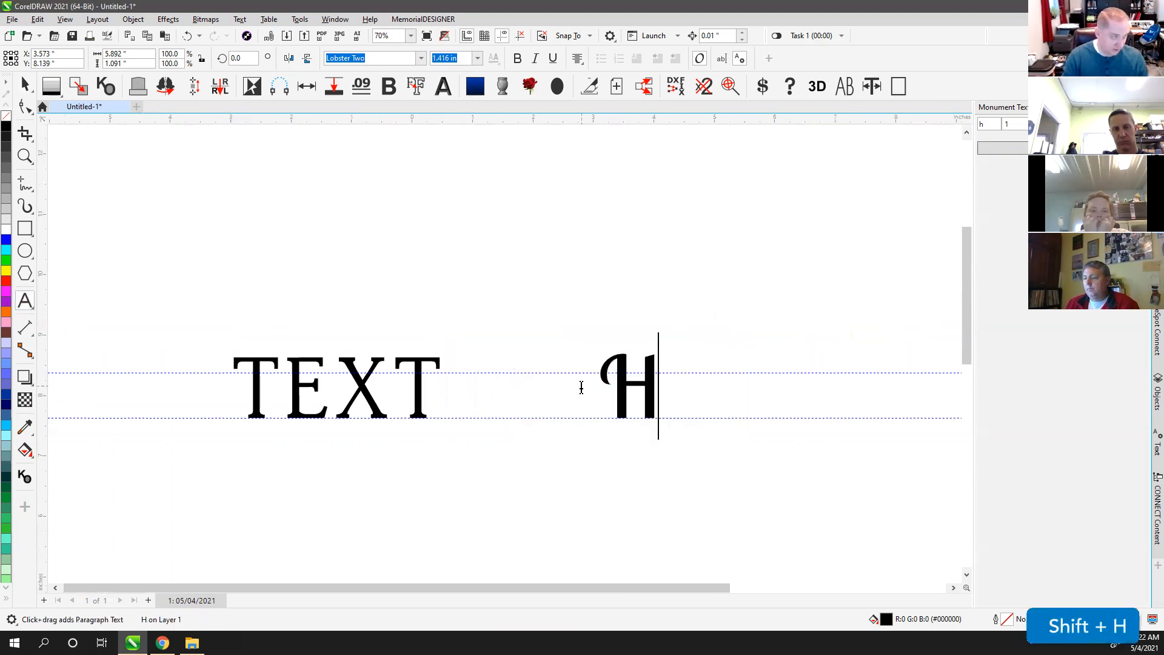
left_click(25, 85)
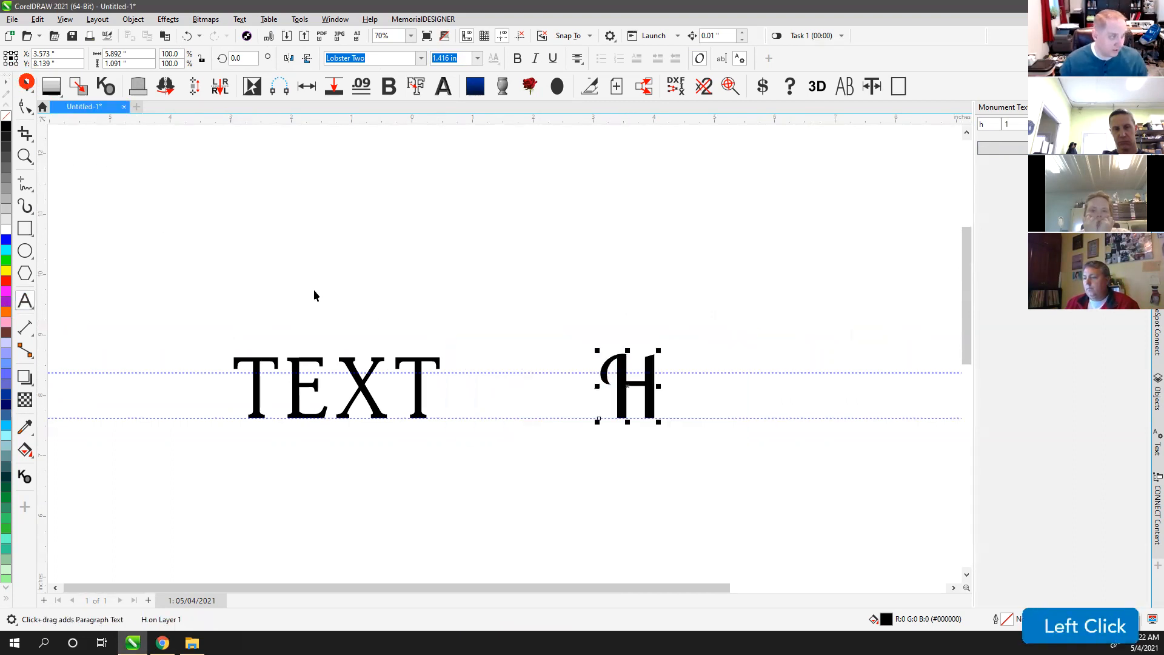
- Set the height of the Lobster Two H to 1 in, keeping its proportions
left_click(124, 63)
type("1")
key("Return")
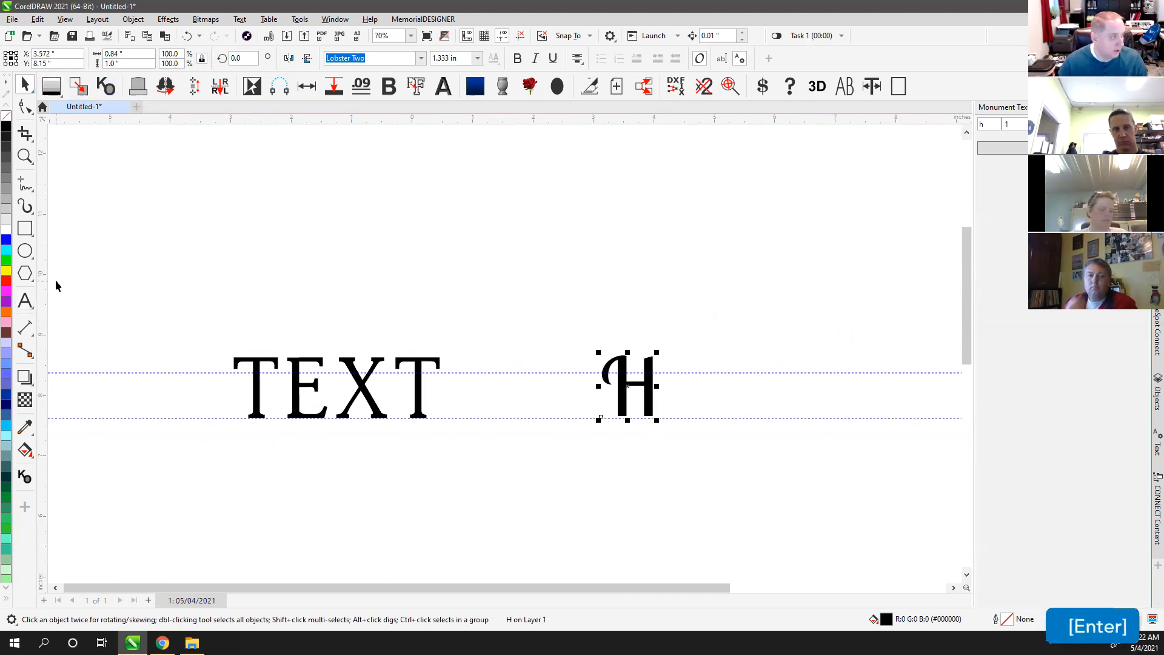
- Replace the H with "TEXT" and move it next to the MDRoman text, aligned to the baseline guideline
left_click(24, 301)
left_click_drag(608, 386, 749, 403)
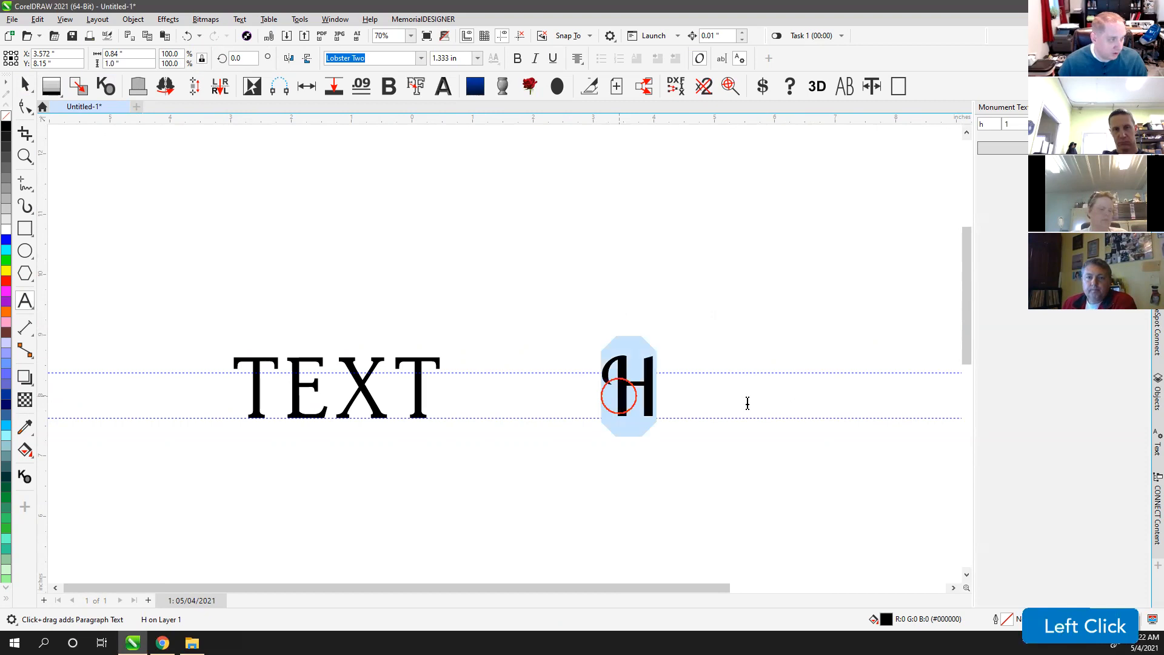
type("TEXT")
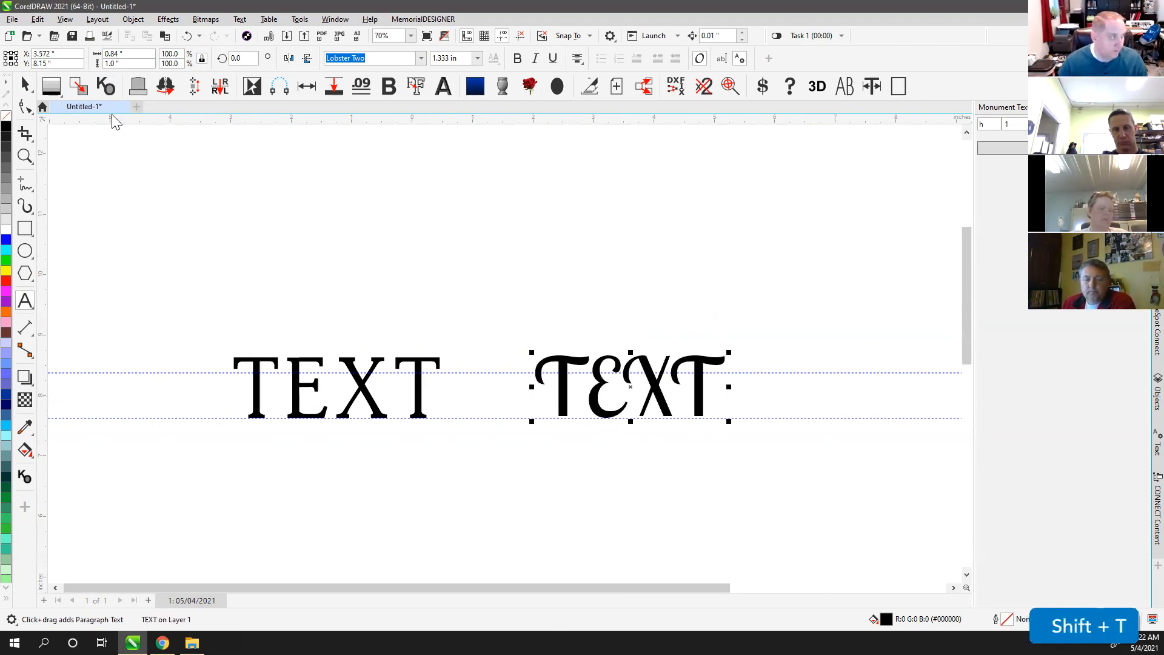
left_click(25, 86)
left_click(600, 373)
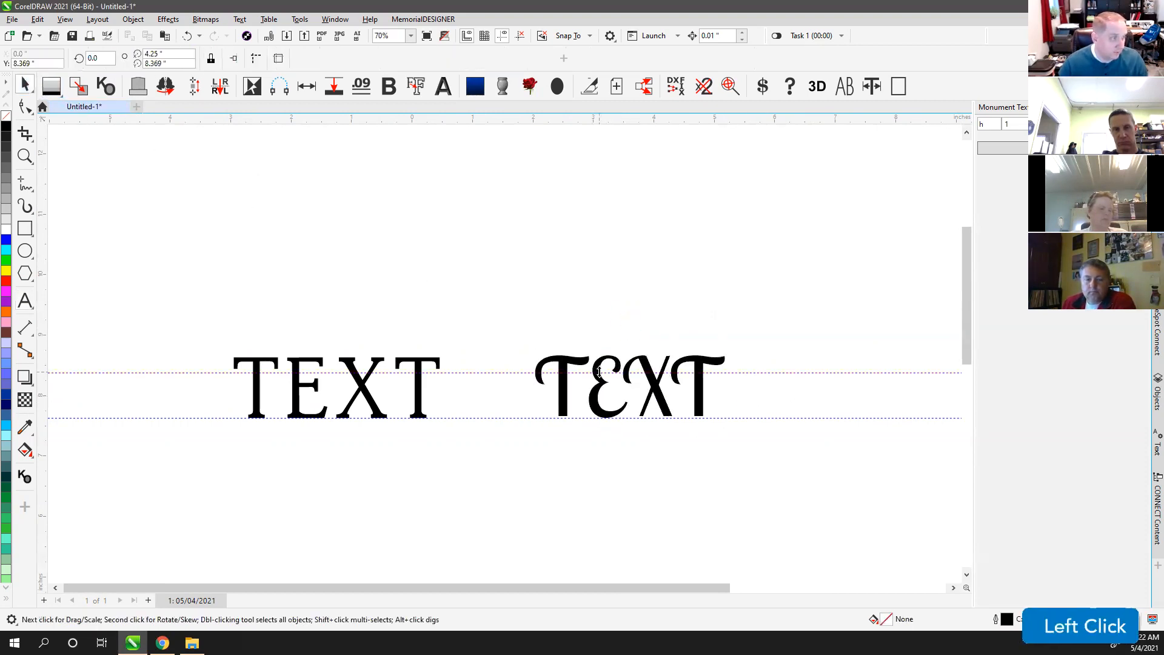
left_click(603, 365)
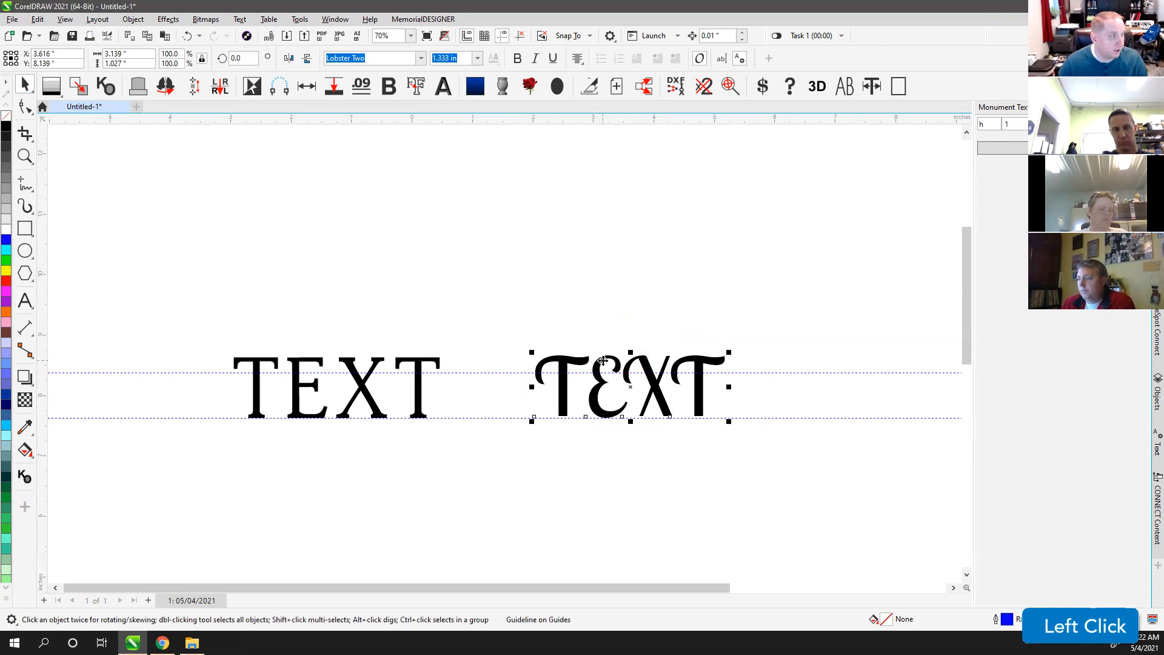
left_click_drag(603, 364, 525, 369)
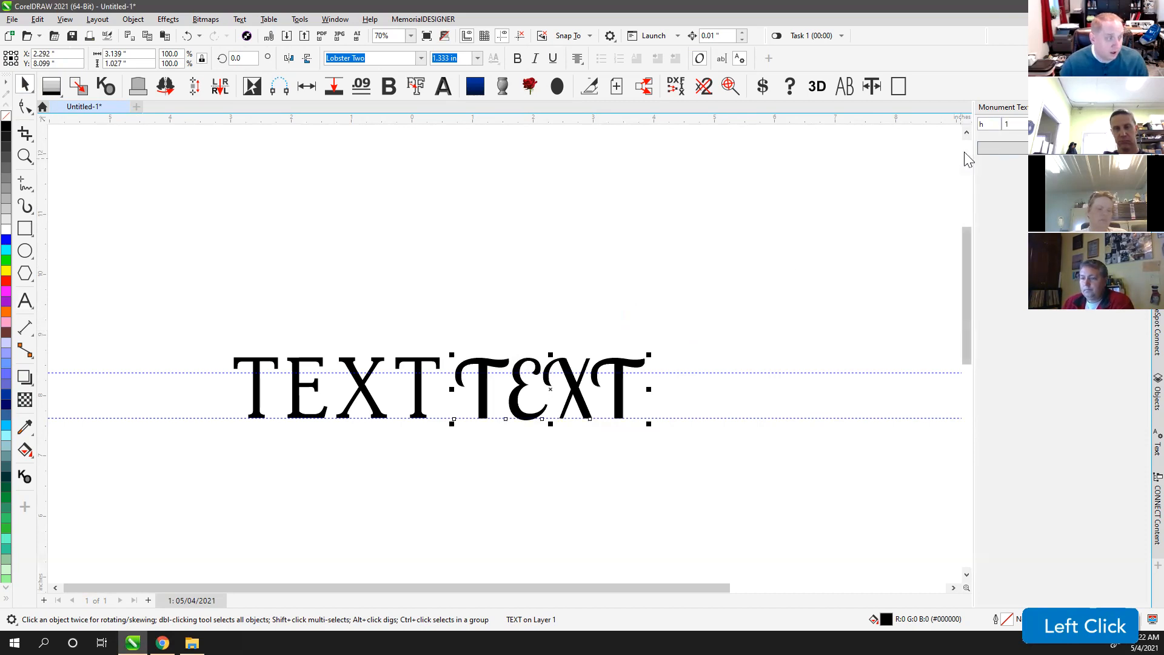
- Examine the MDRoman and Lobster Two words up close to compare their letter heights against the two guidelines
left_click(988, 123)
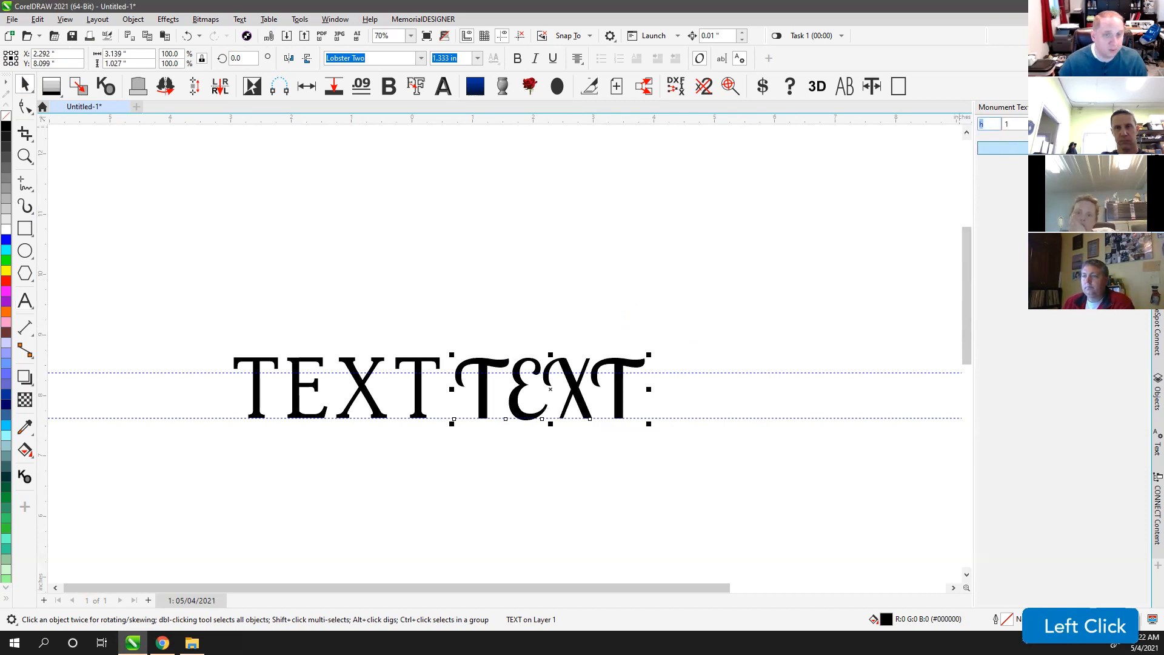
left_click(567, 295)
left_click(480, 383)
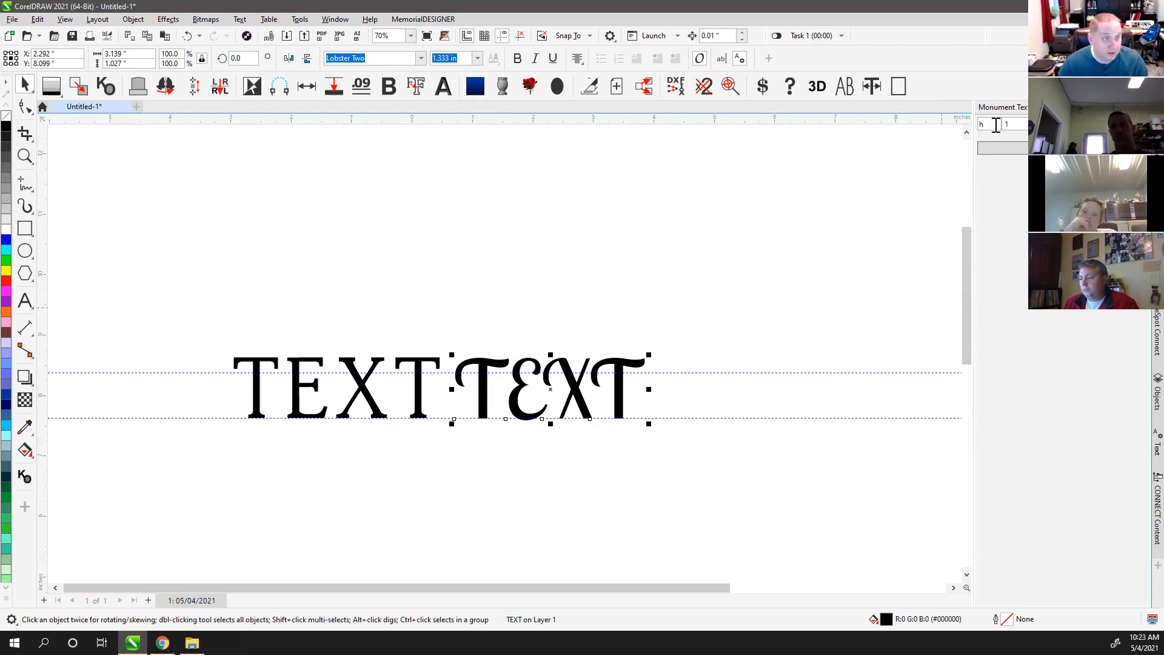
left_click(612, 357)
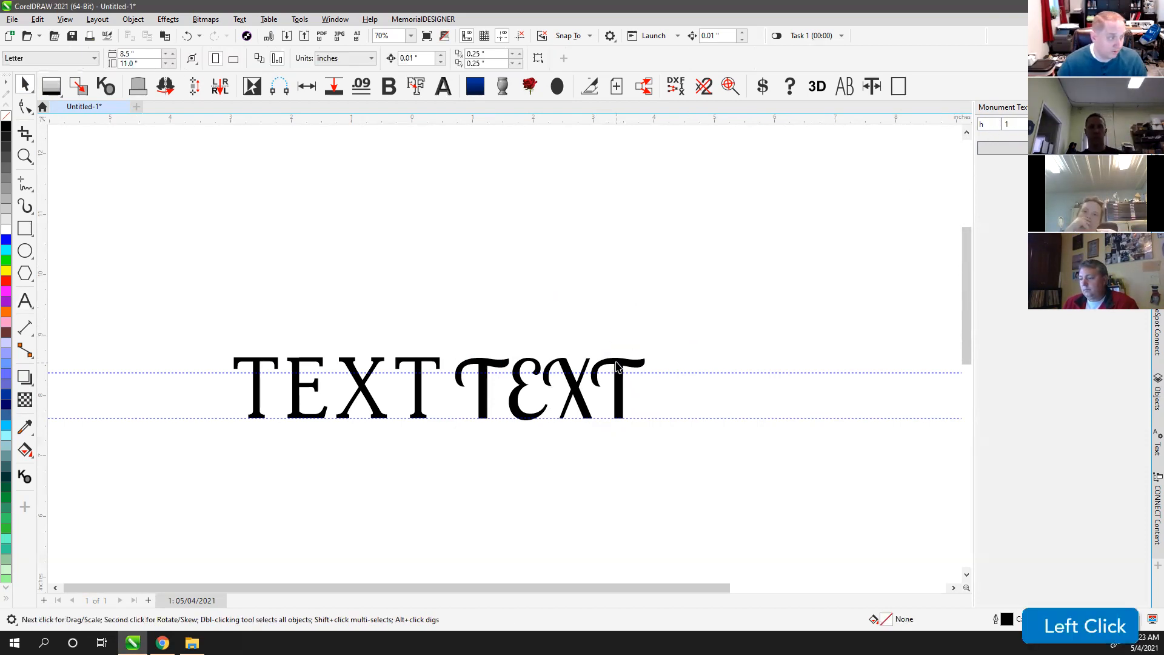
key("F4")
left_click(631, 239)
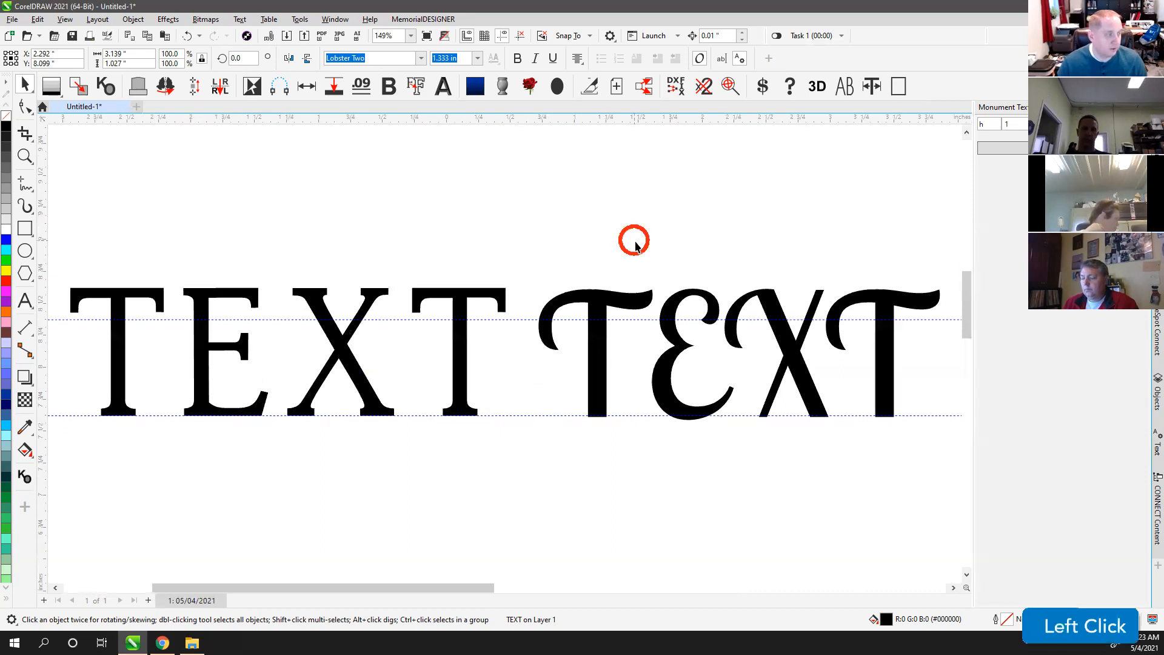
left_click(678, 351)
key("F4")
scroll(505, 357, "down", 2)
scroll(505, 358, "down", 2)
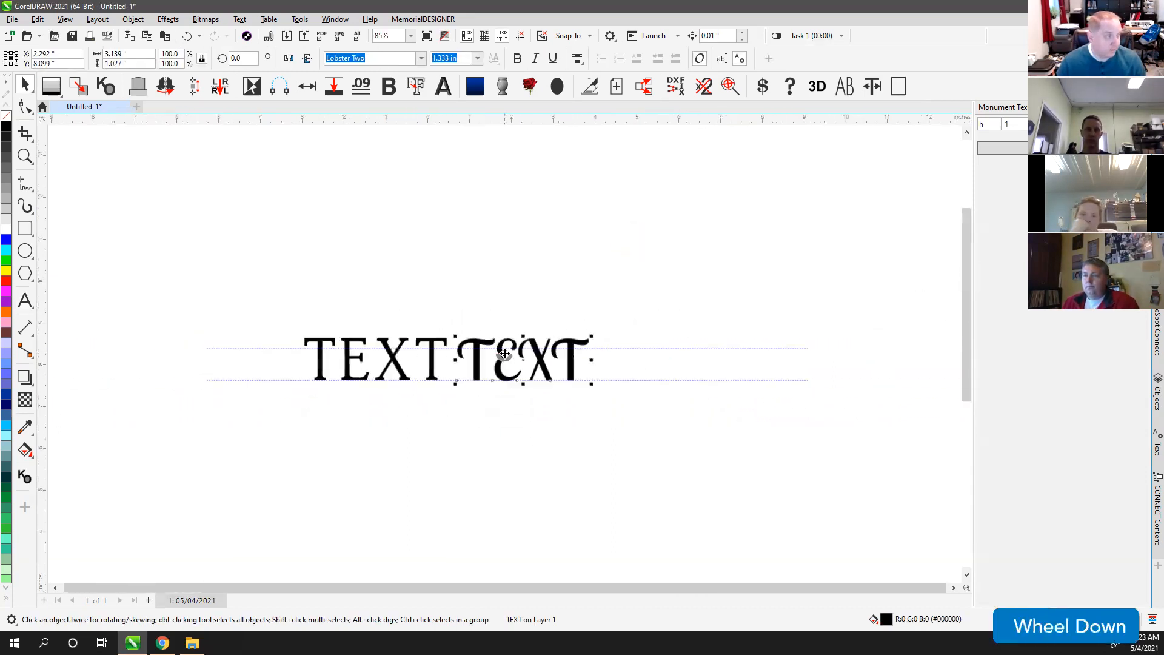
left_click(709, 286)
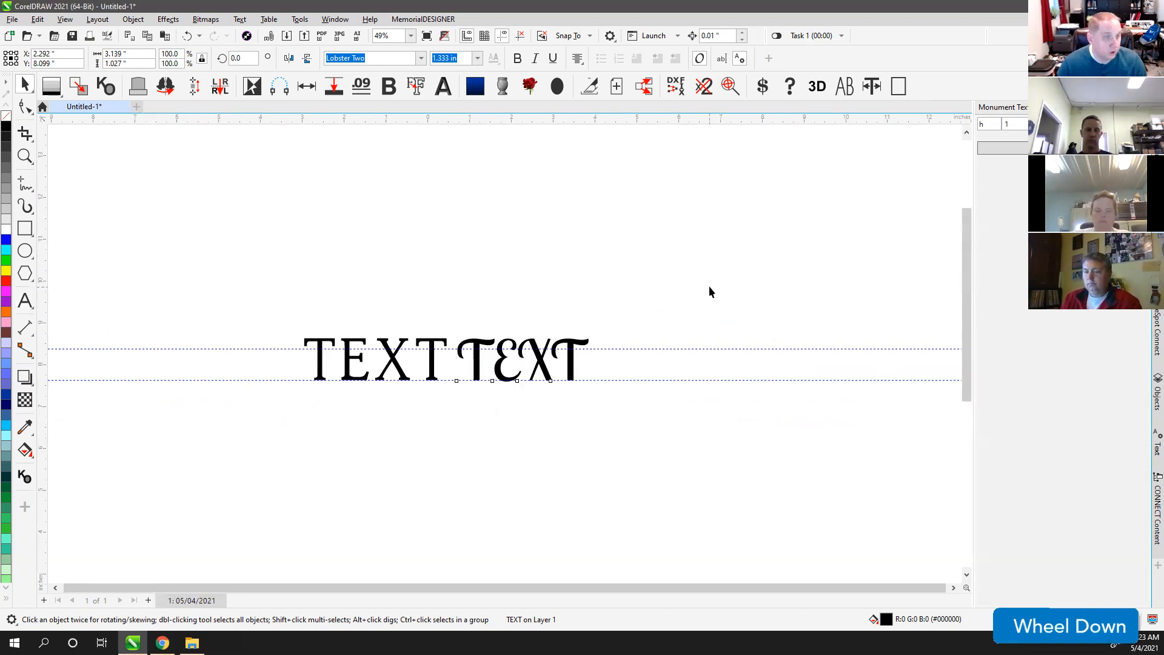
left_click(548, 345)
left_click(569, 317)
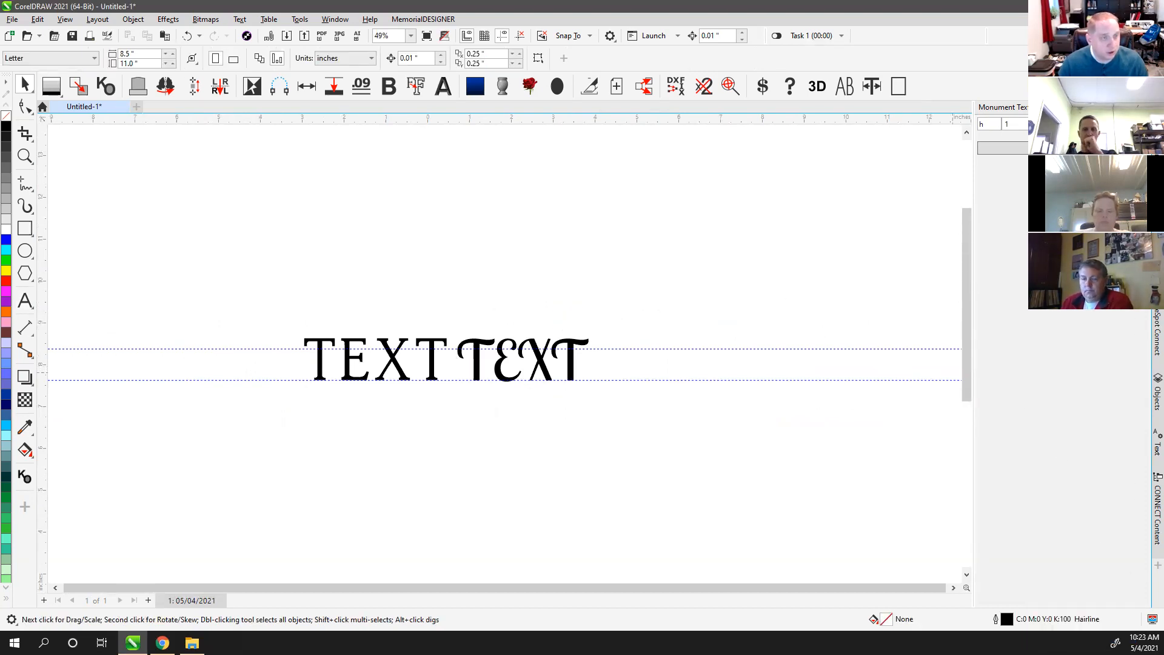
- Add the Align and Distribute docker and move the Lobster Two text below the MDRoman text
left_click(1137, 575)
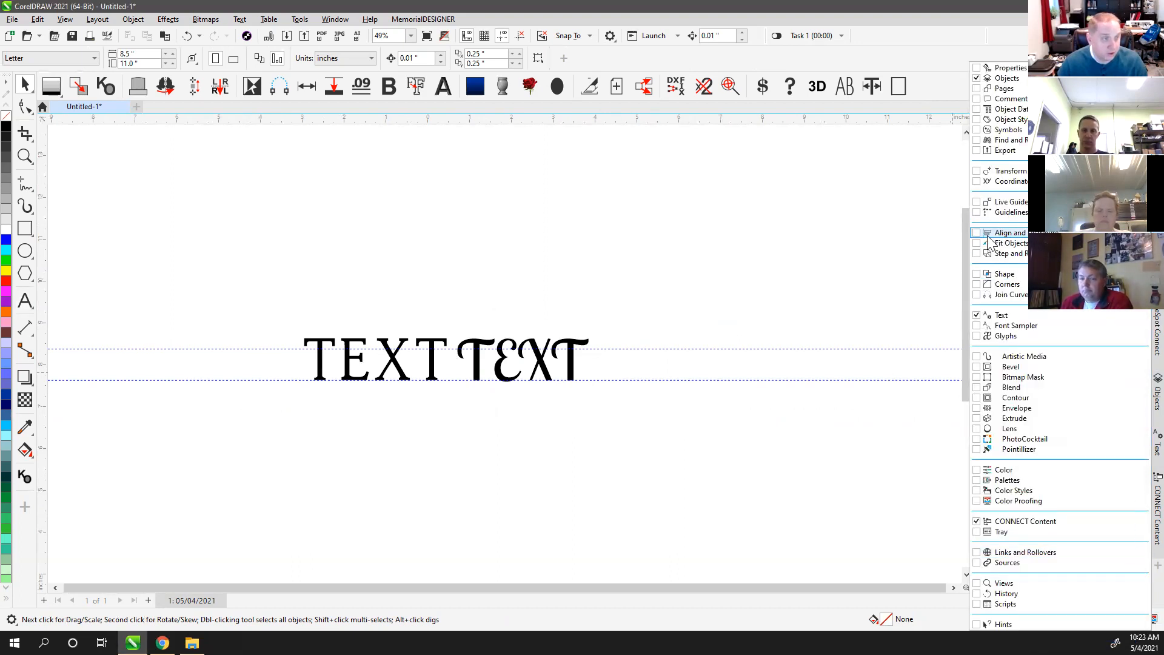
left_click(1019, 234)
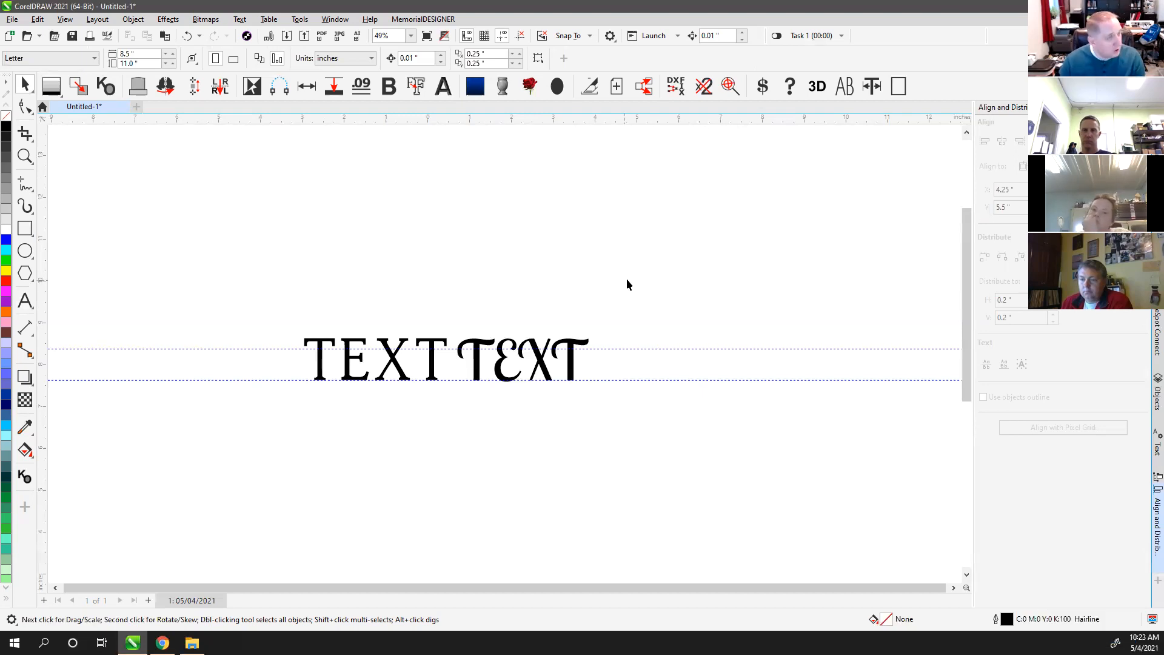
scroll(497, 364, "down", 1)
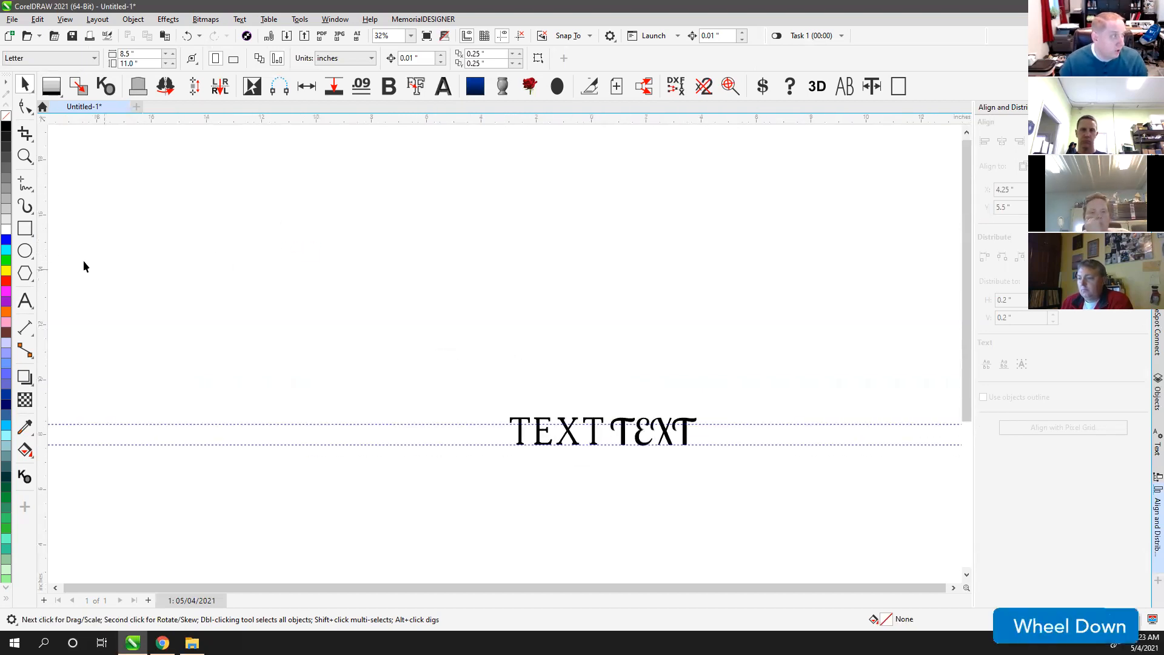
left_click_drag(625, 435, 531, 487)
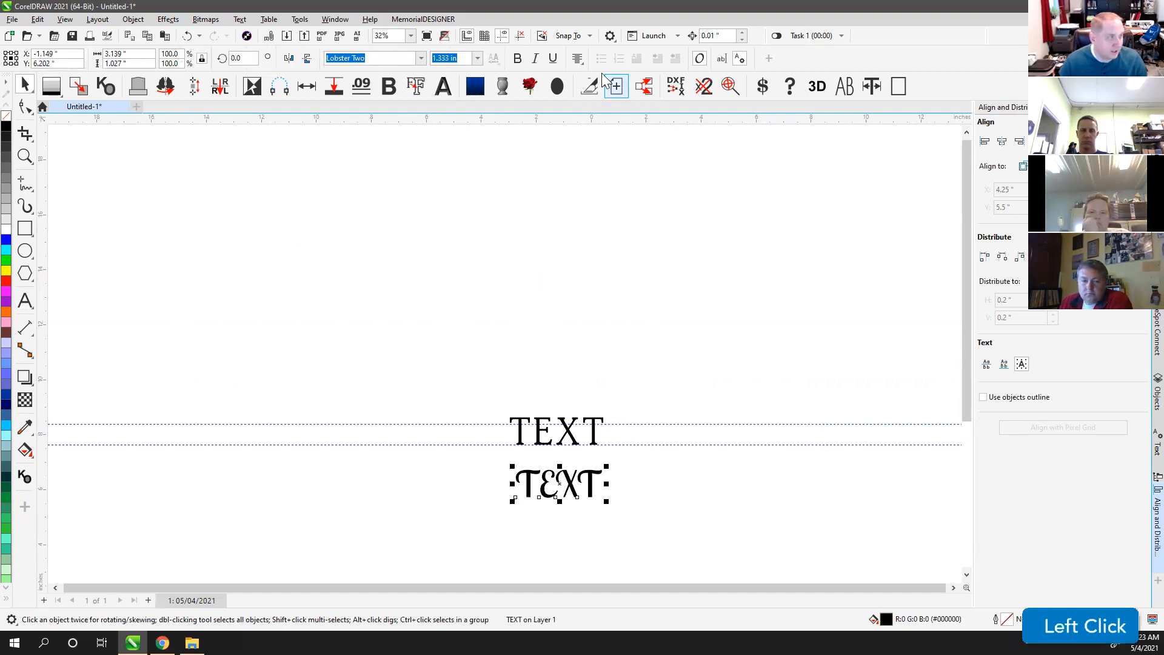
- Centre the two texts on each other horizontally, and shift the Lobster Two text about 1.67 in straight to the right
left_click_drag(455, 371, 752, 577)
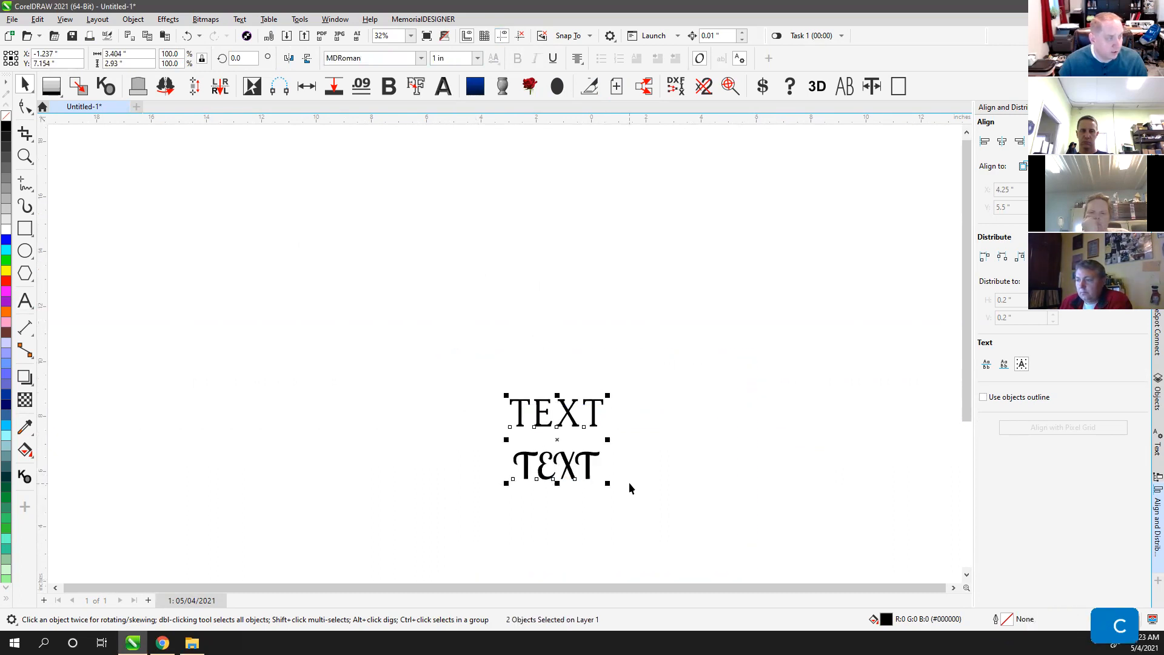
key("F4")
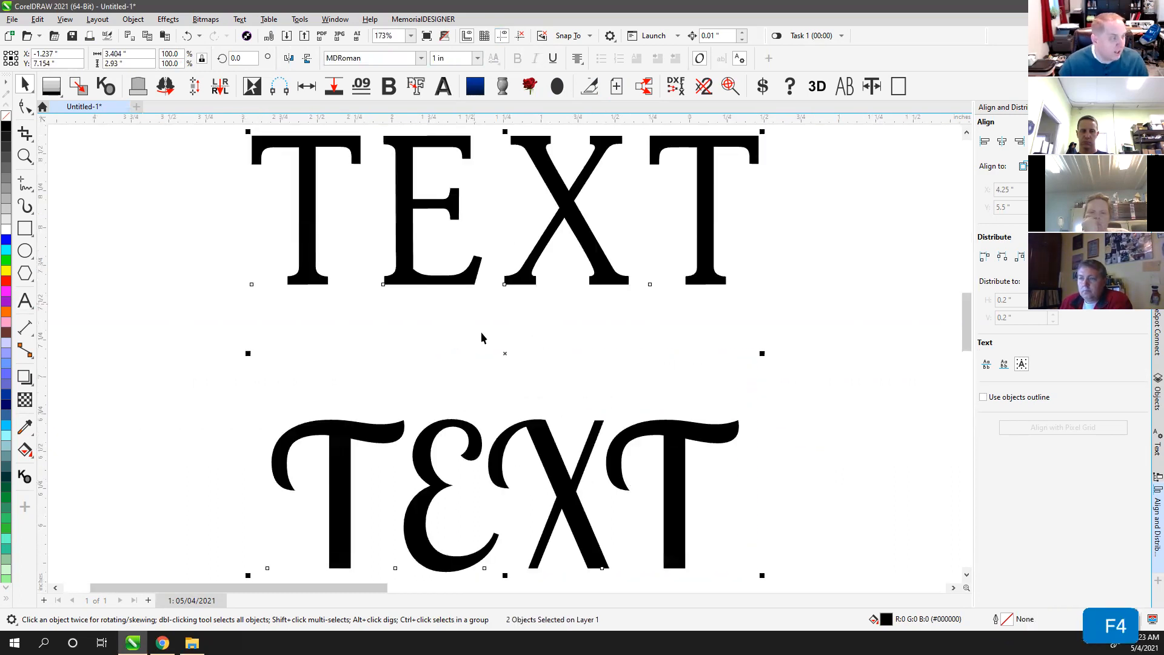
left_click(509, 369)
left_click_drag(540, 440, 789, 441)
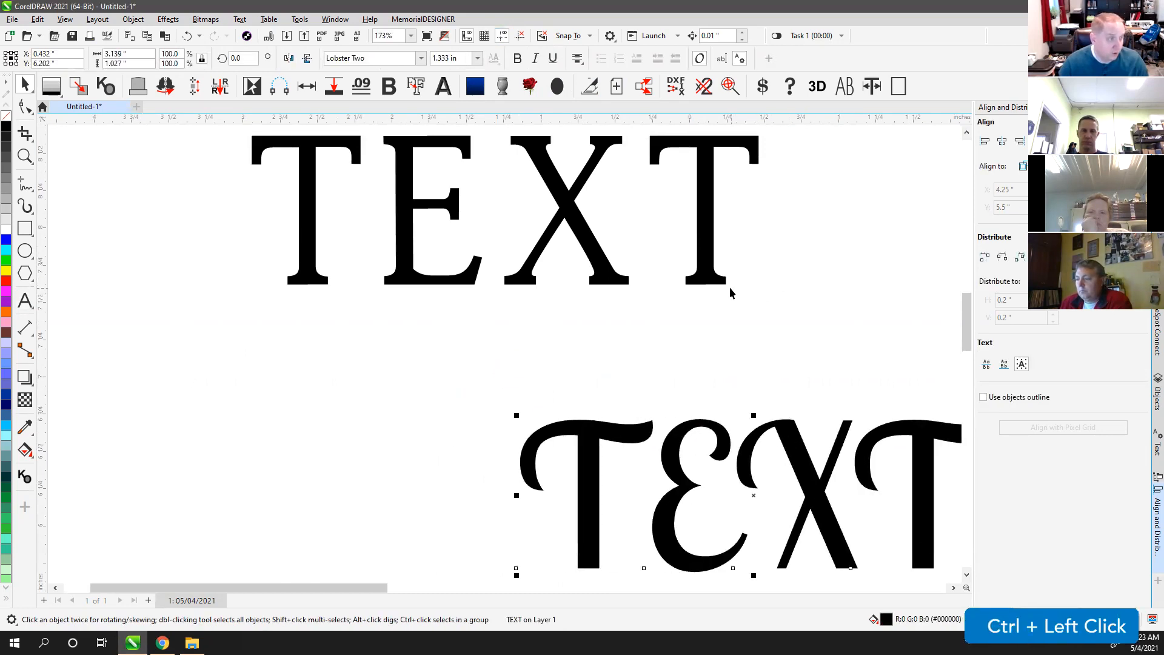
- Try to centre both texts horizontally with the Align and Distribute docker, and undo the alignment
left_click(715, 278, "shift")
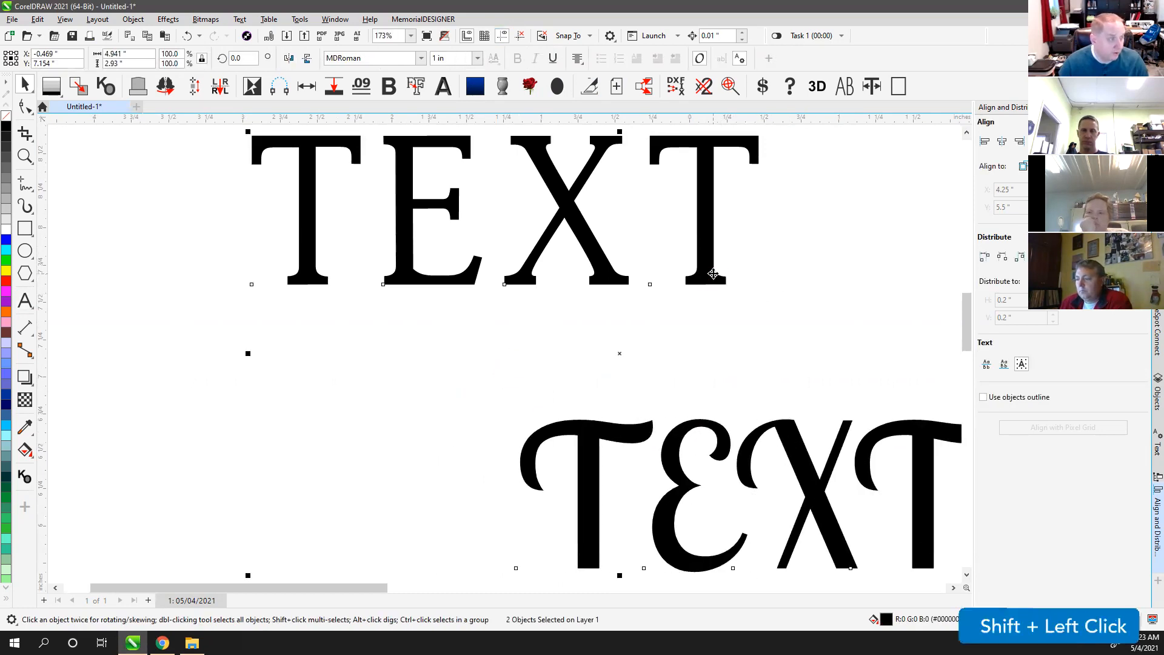
left_click(1002, 145)
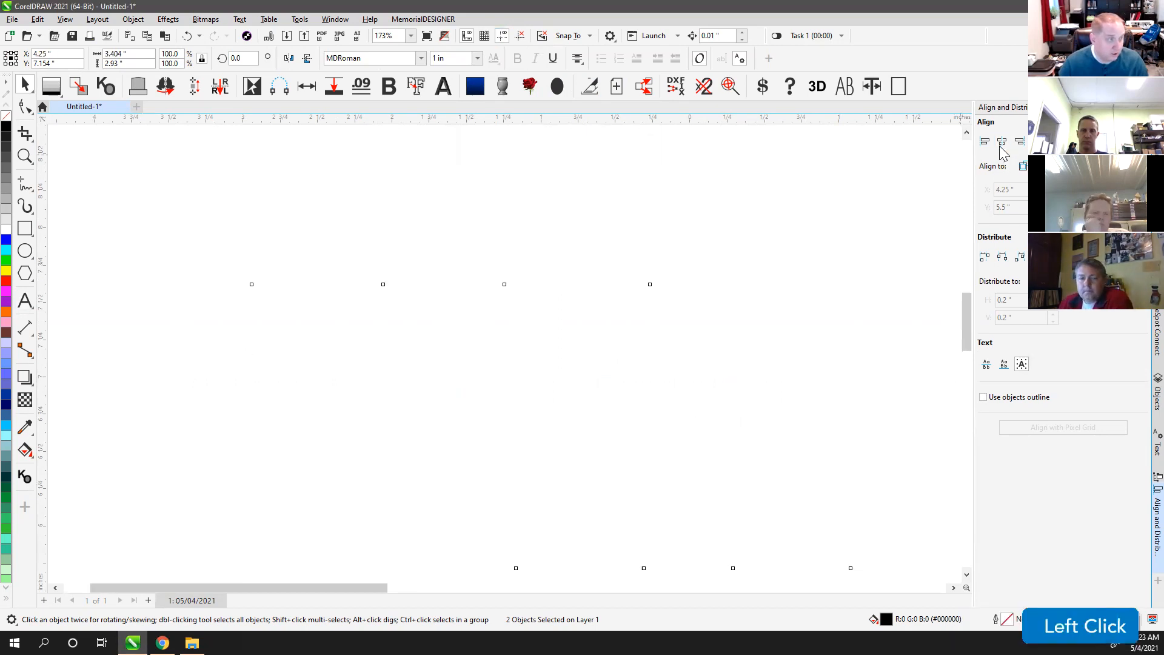
key("F4")
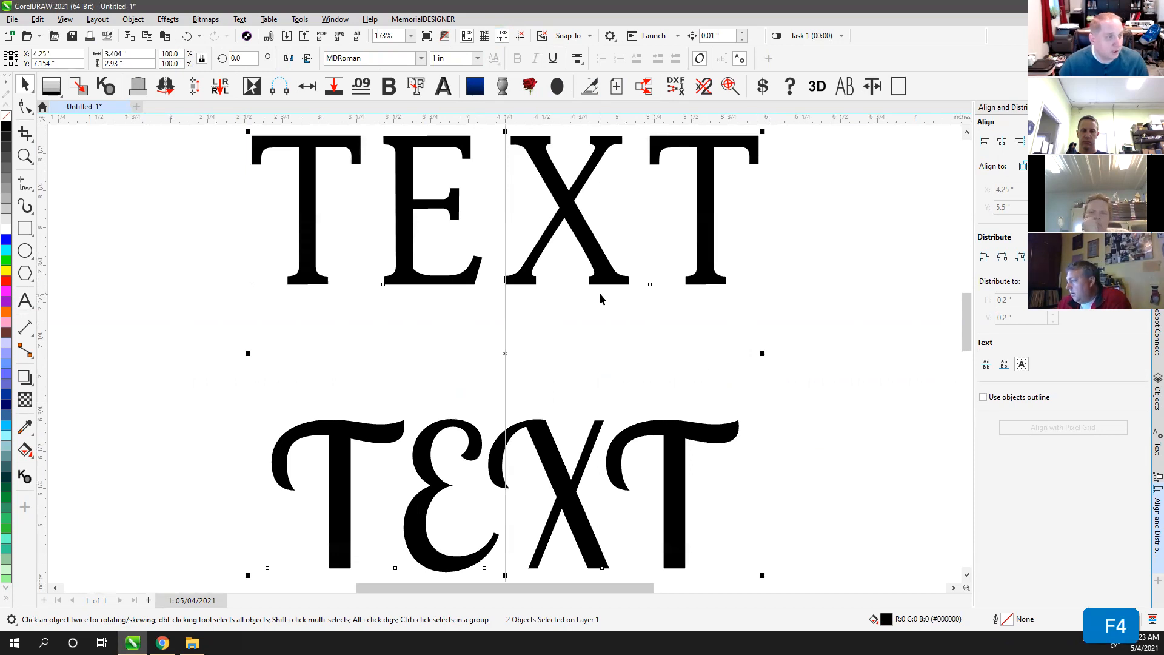
scroll(599, 293, "down", 2)
scroll(503, 359, "down", 3)
key("ctrl+z")
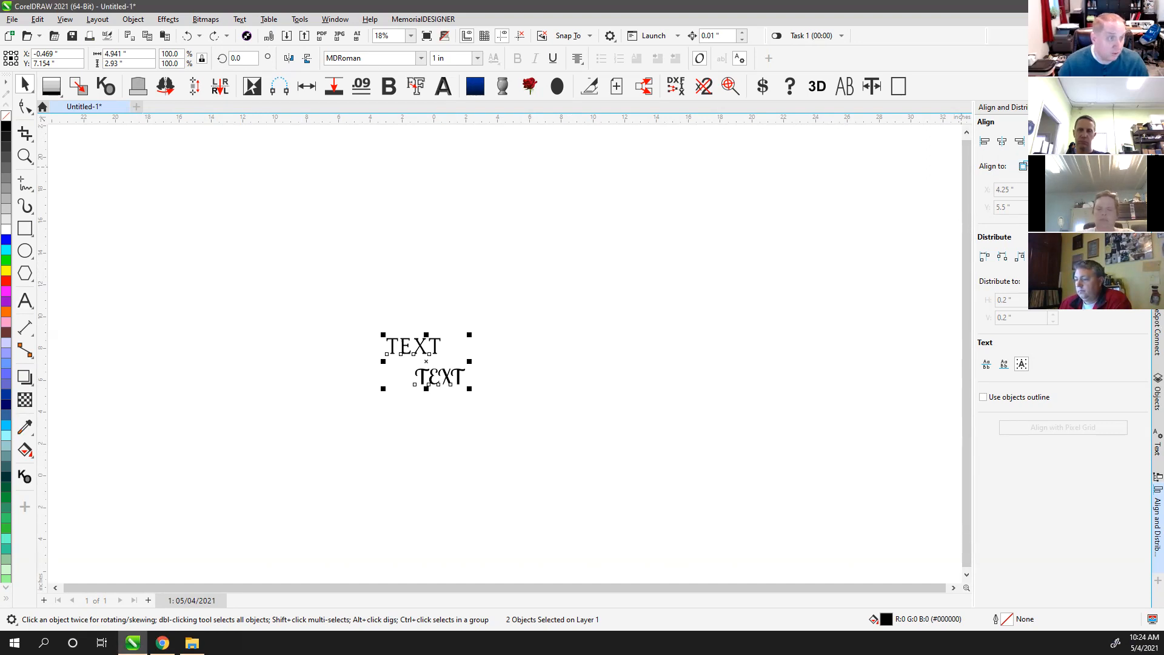
- Show the page border and centre both texts horizontally on the page
left_click(895, 90)
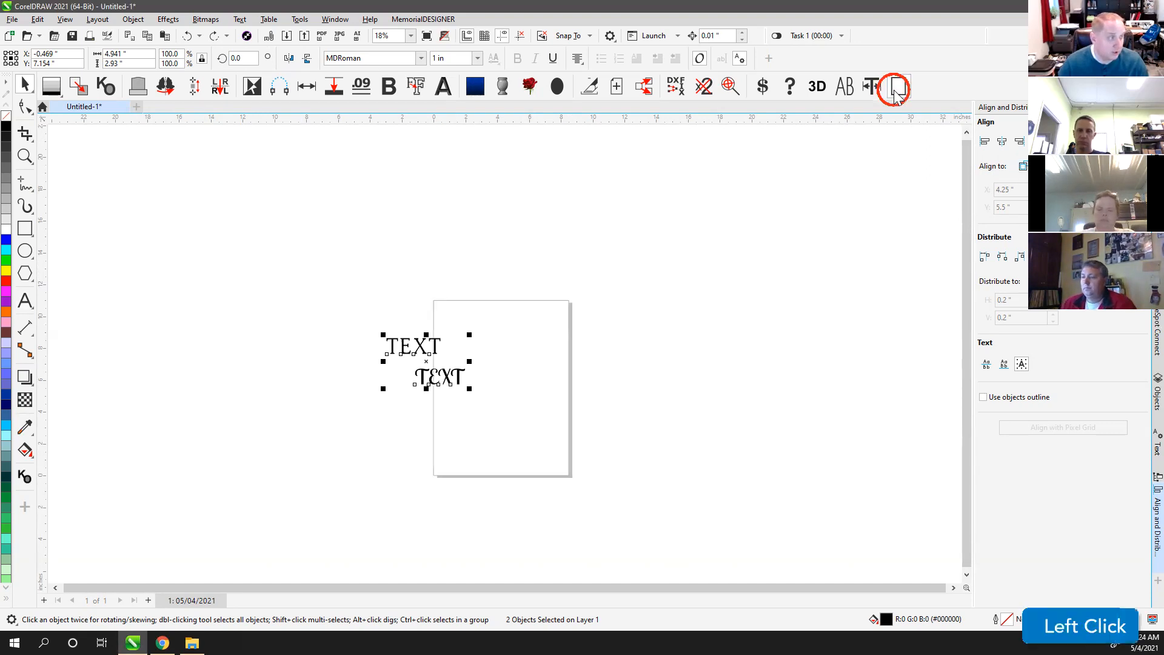
left_click(1001, 142)
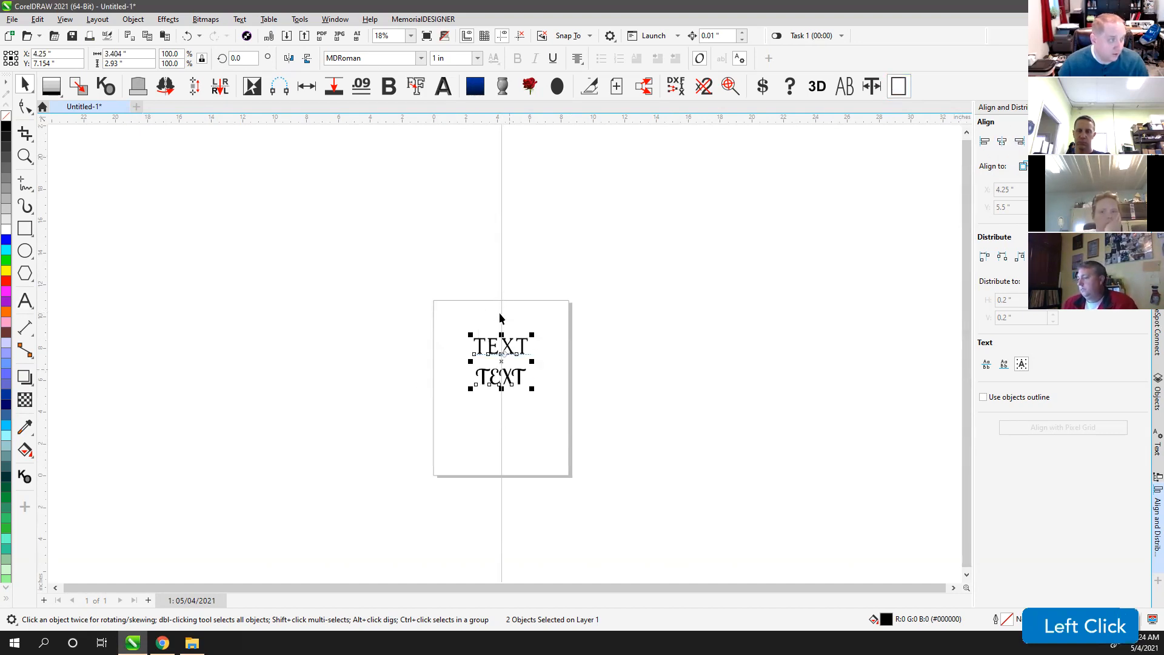
left_click(559, 274)
left_click_drag(431, 312, 582, 410)
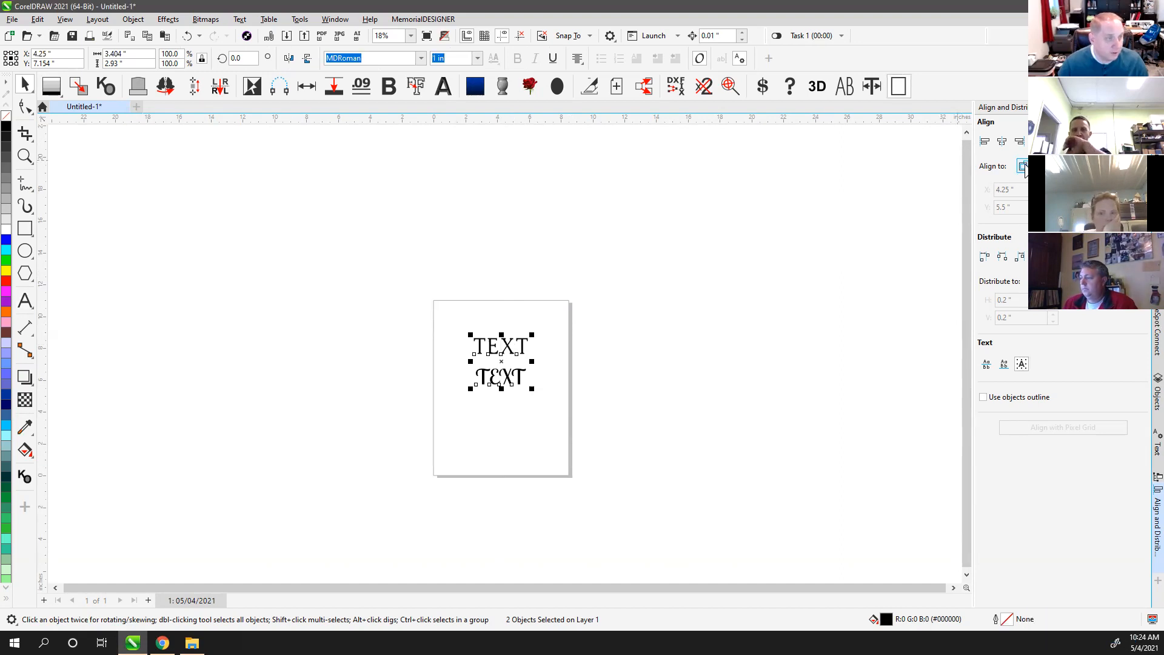
- Set alignment relative to the selected objects, undo the page centring, and centre the Lobster Two text under the MDRoman text
left_click(1023, 166)
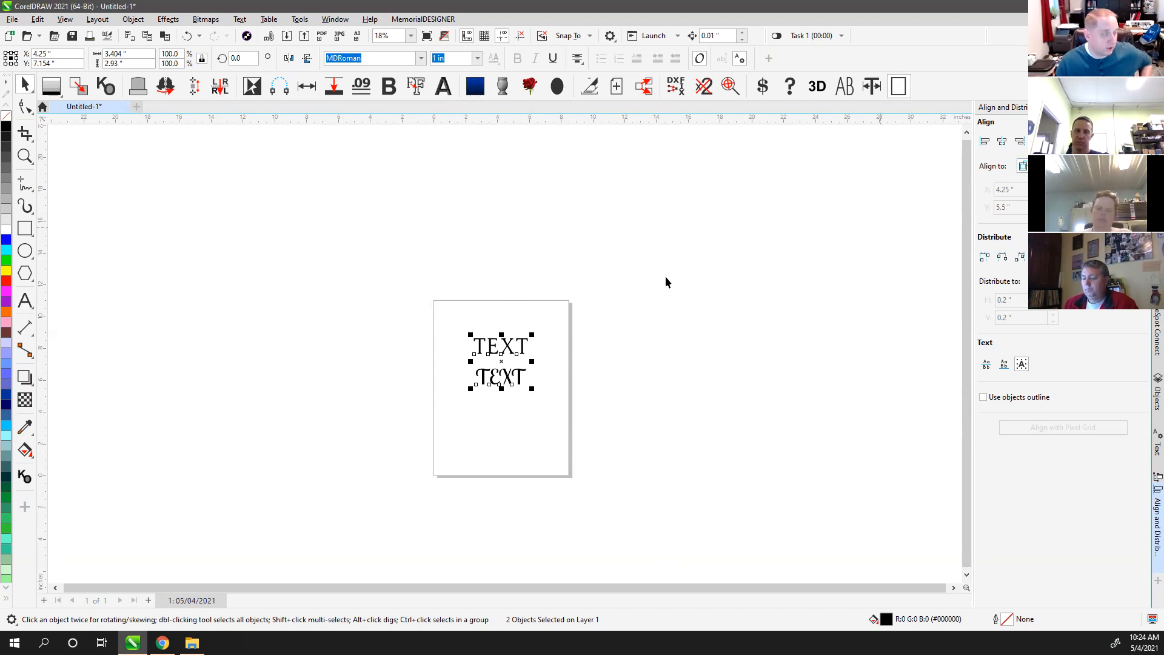
left_click(511, 285)
key("ctrl+z")
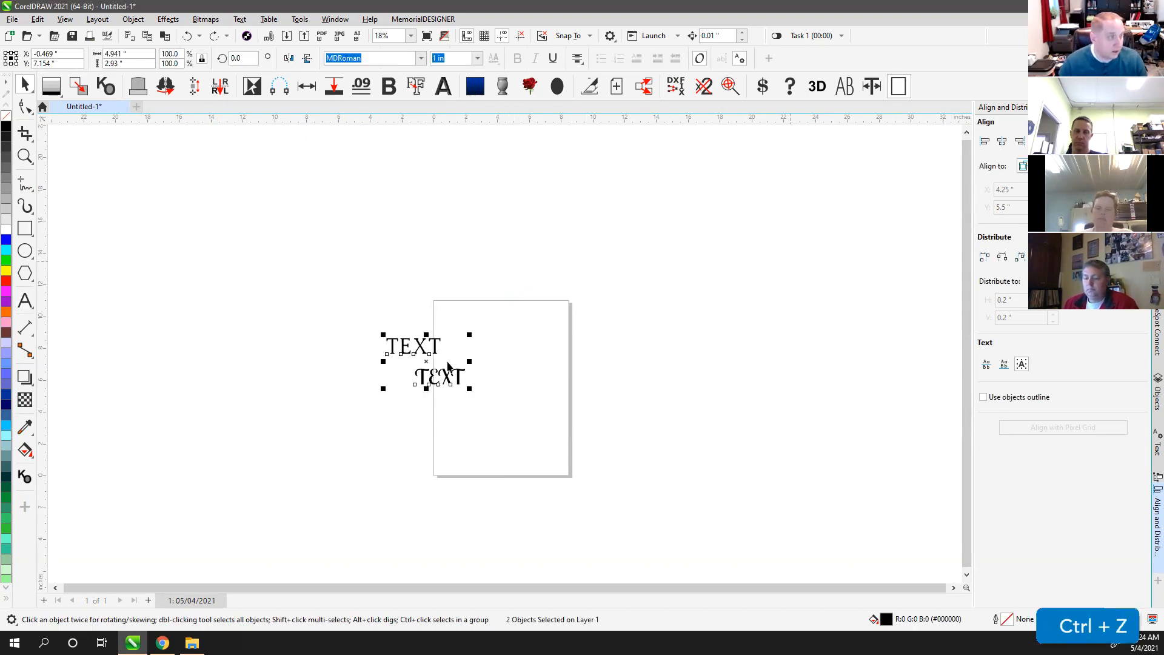
left_click(1002, 141)
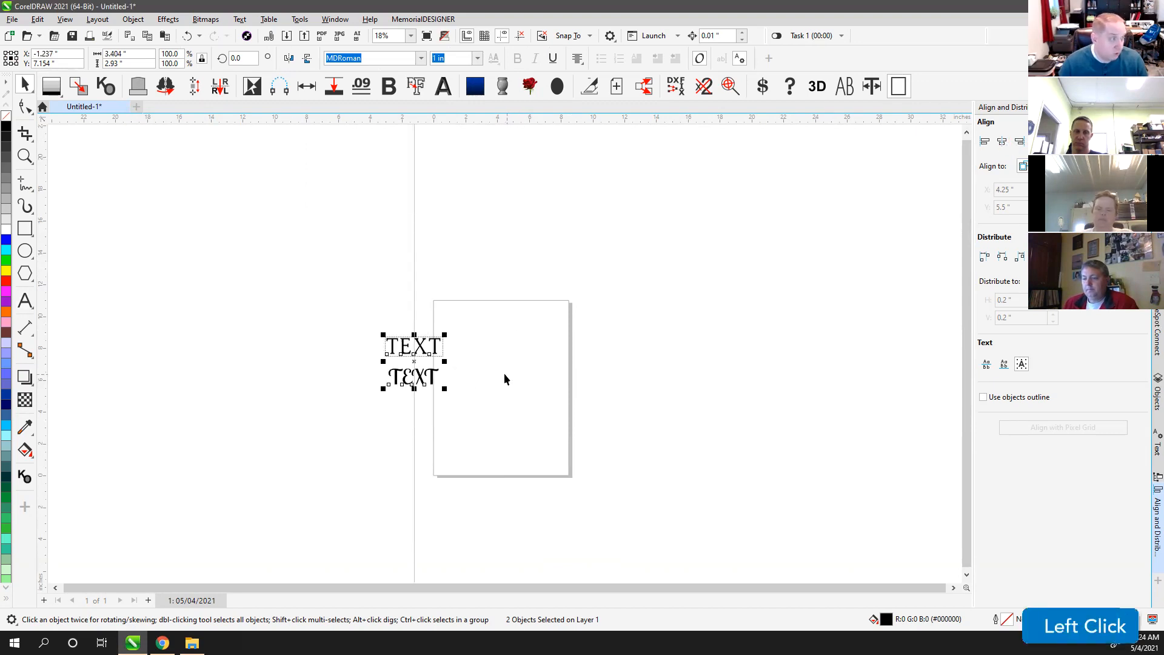
scroll(418, 367, "up", 5)
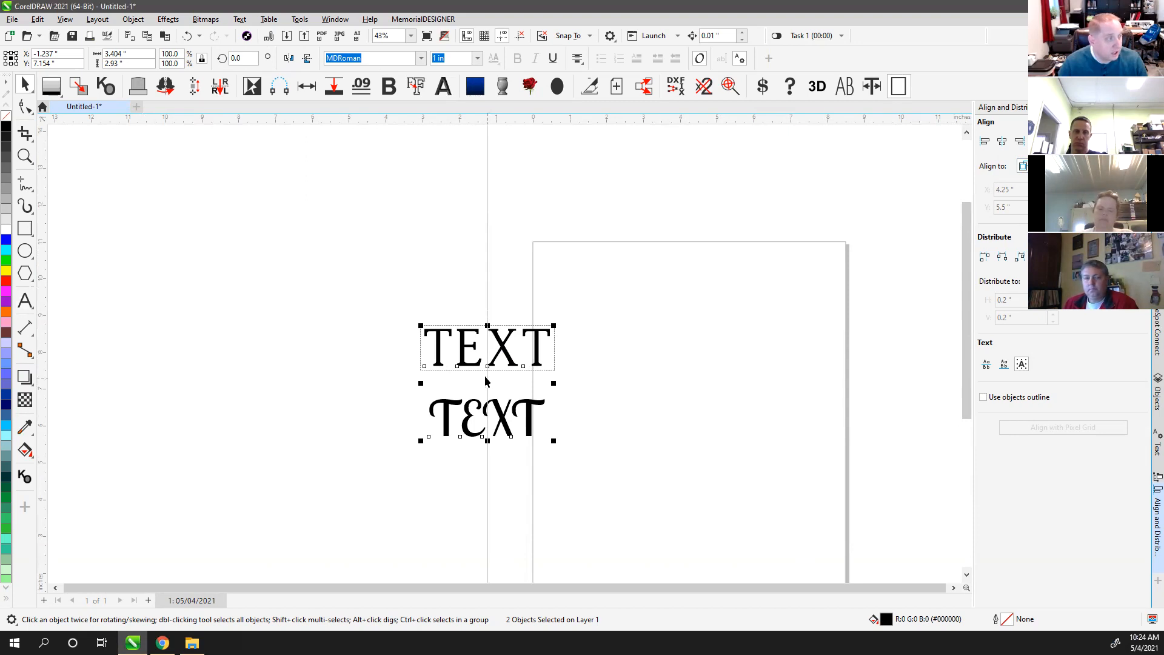
- Undo the centring and centre the MDRoman text over the Lobster Two text by selecting the Lobster Two text last
left_click(547, 300)
left_click(538, 343)
key("ctrl+z")
left_click(505, 412, "shift")
left_click(474, 310)
left_click(462, 348)
left_click(506, 412, "shift")
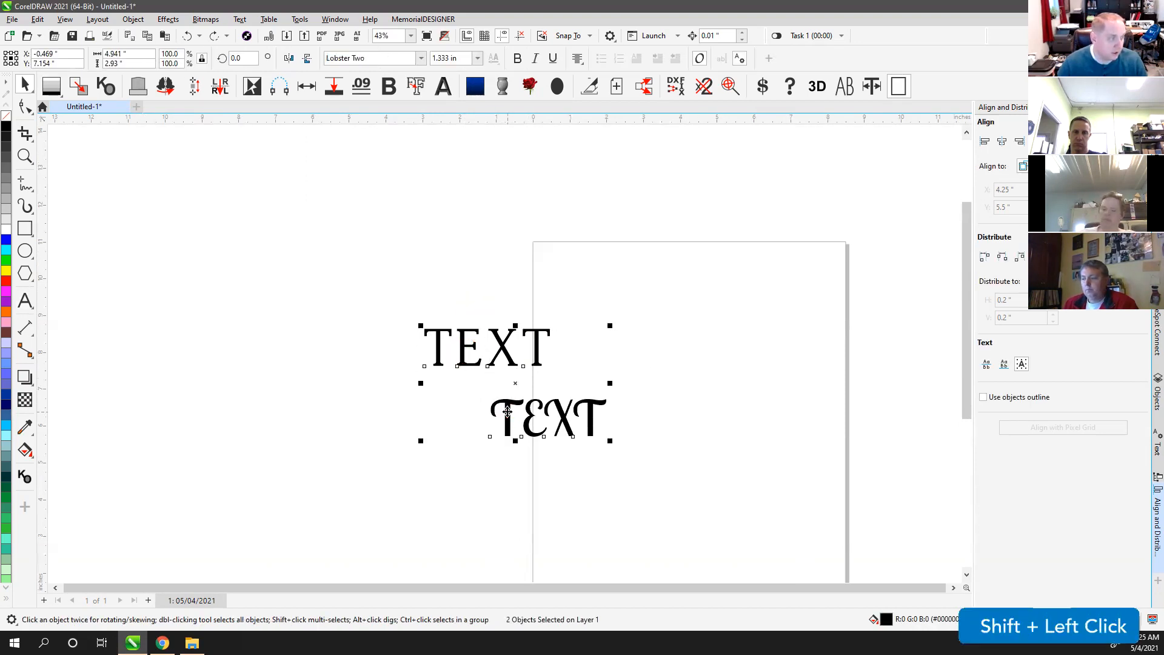
left_click(1001, 143)
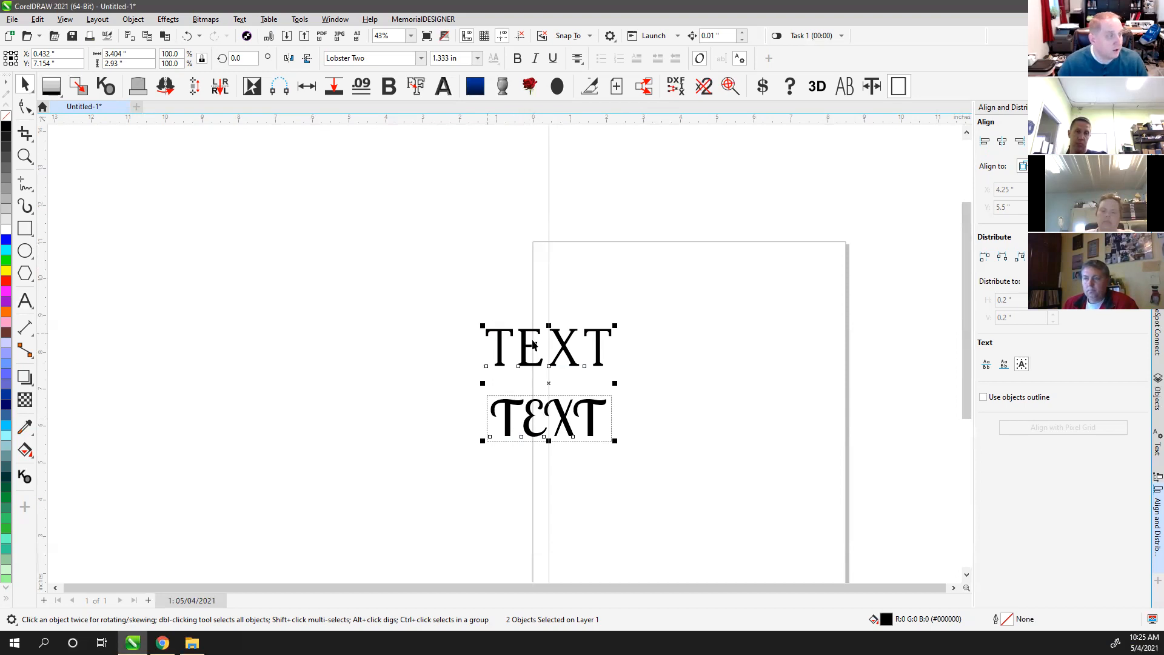
- Undo the centring, align the two texts by their right edges, and centre them horizontally again
key("ctrl+z")
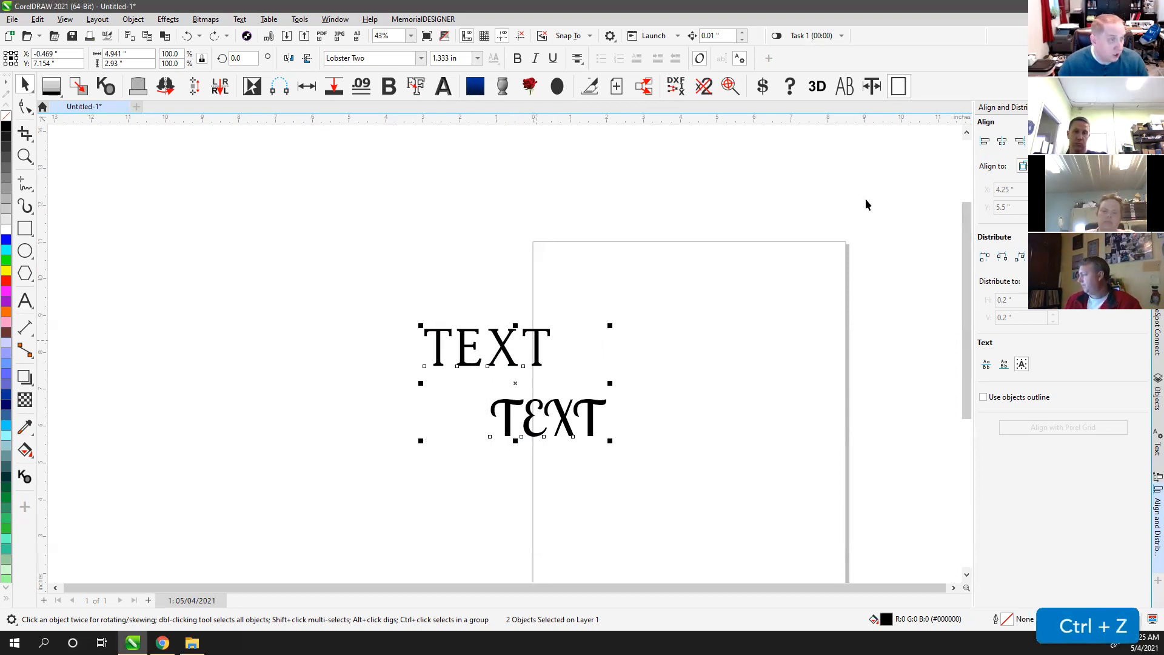
left_click(1019, 142)
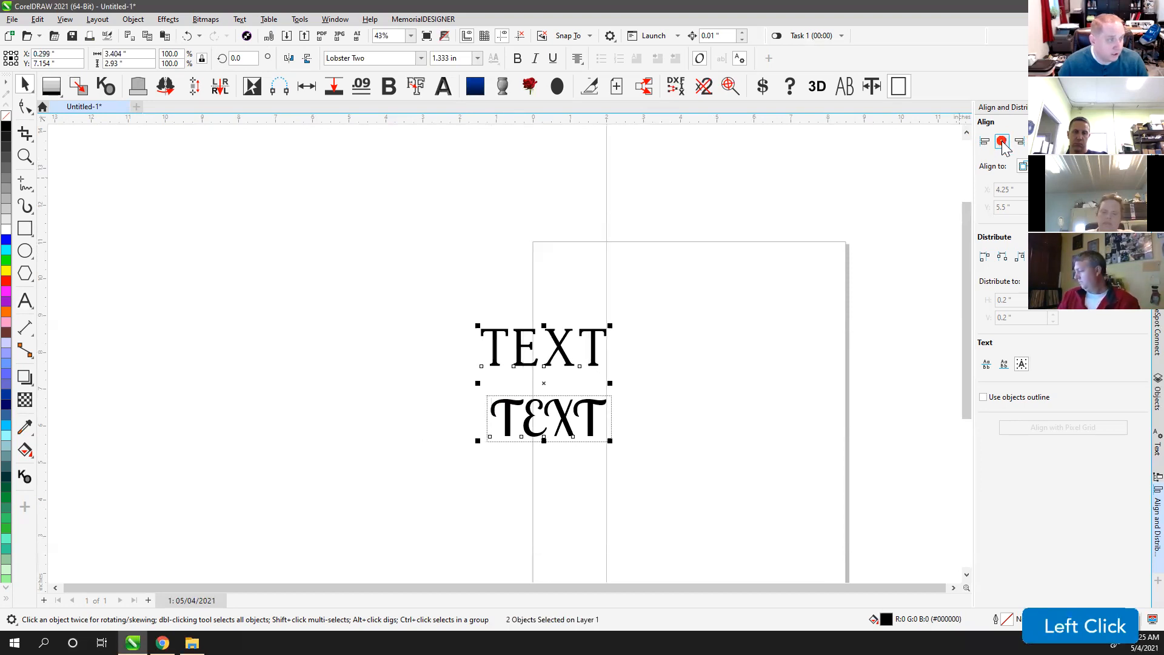
left_click(1001, 142)
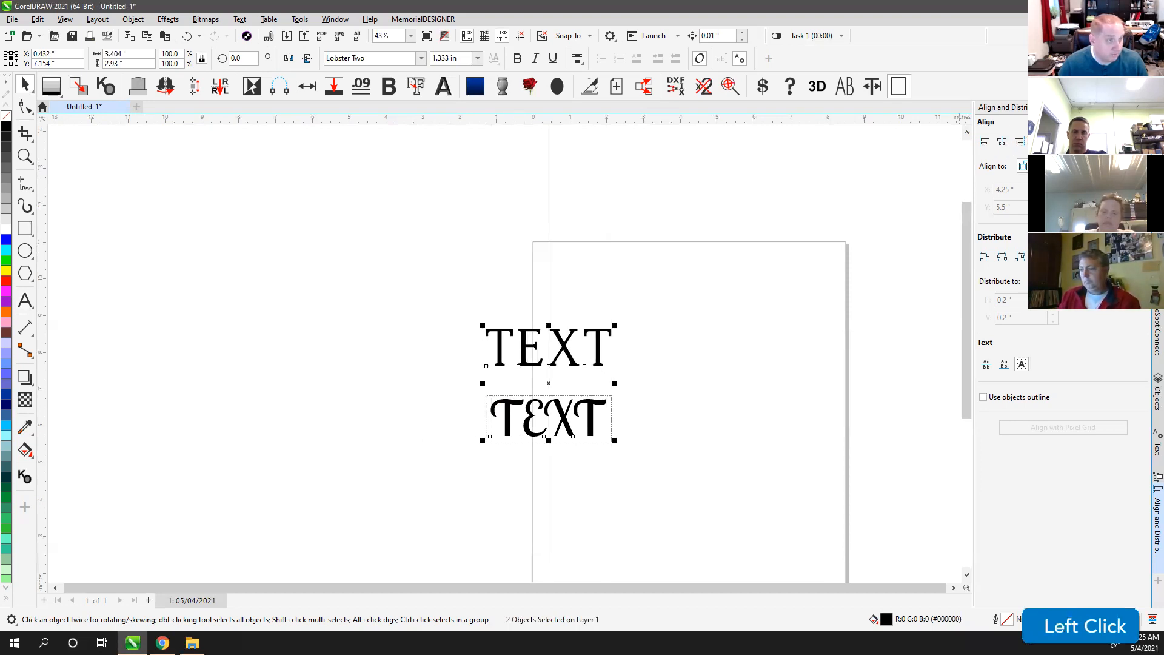
- Try the top, vertical-centre and bottom alignments on the two texts, and undo all three
left_click(1042, 141)
left_click(1060, 142)
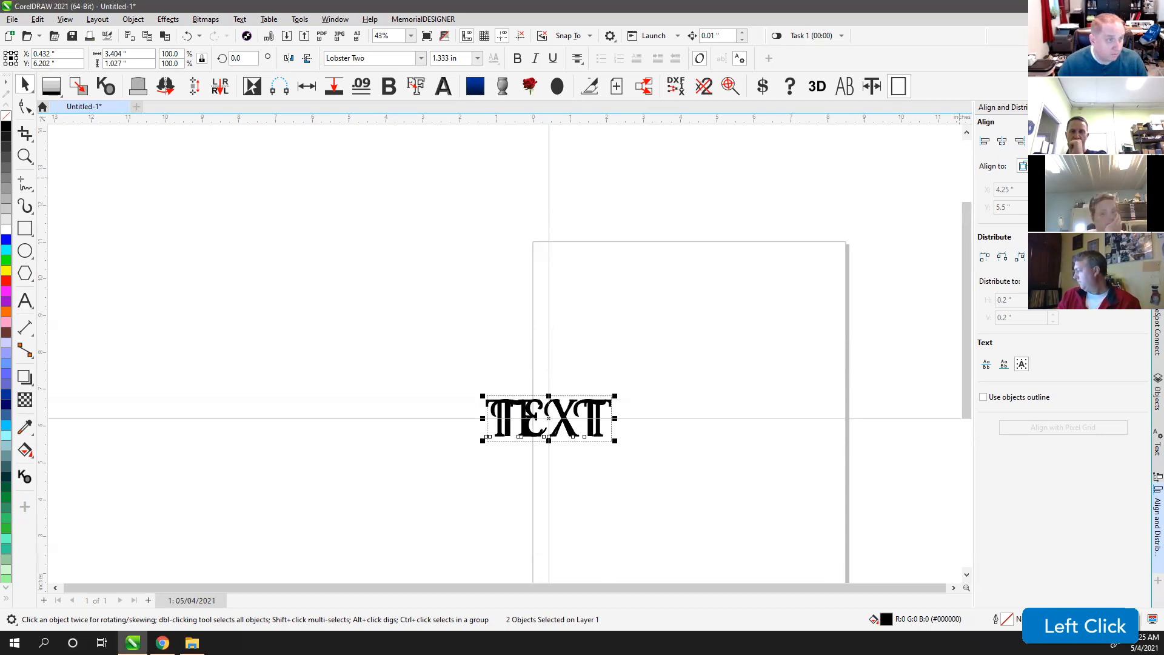
left_click(1078, 142)
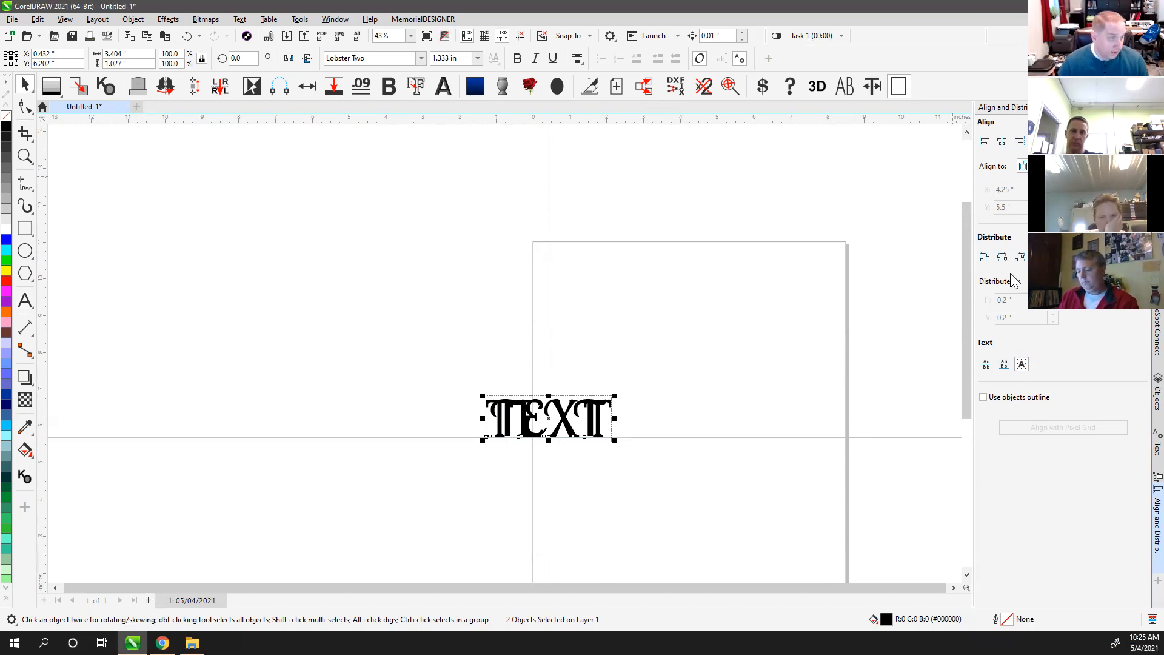
key("ctrl")
key("ctrl+z")
key("ctrl+z")
key("ctrl+z")
left_click(452, 327)
left_click_drag(452, 327, 716, 500)
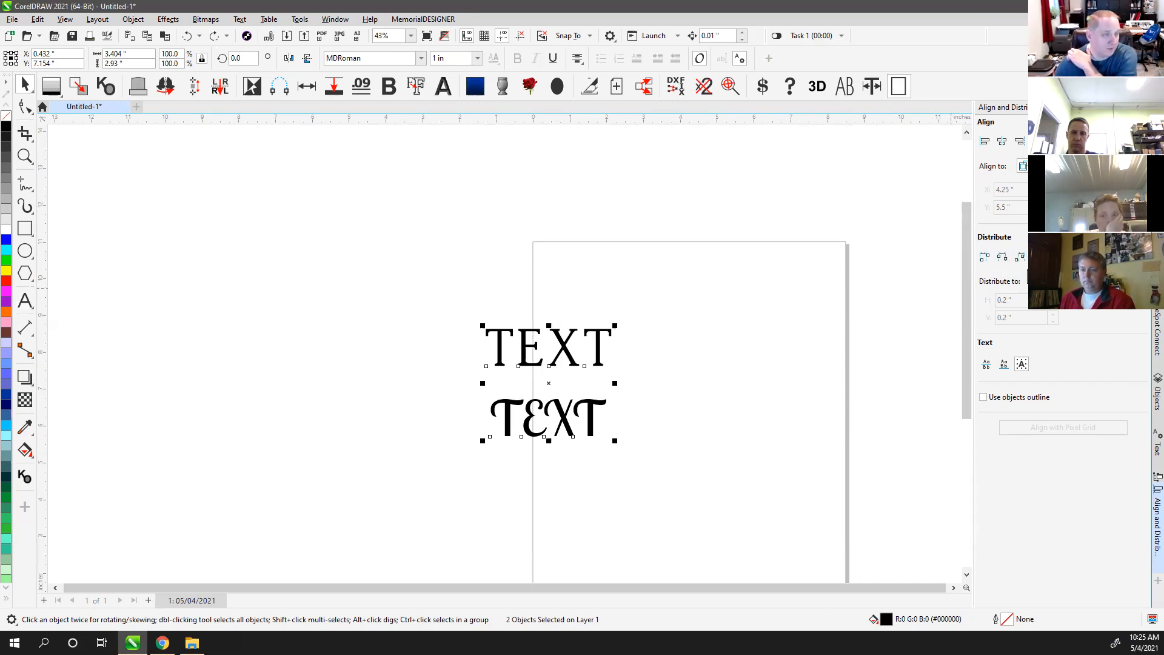
left_click(429, 299)
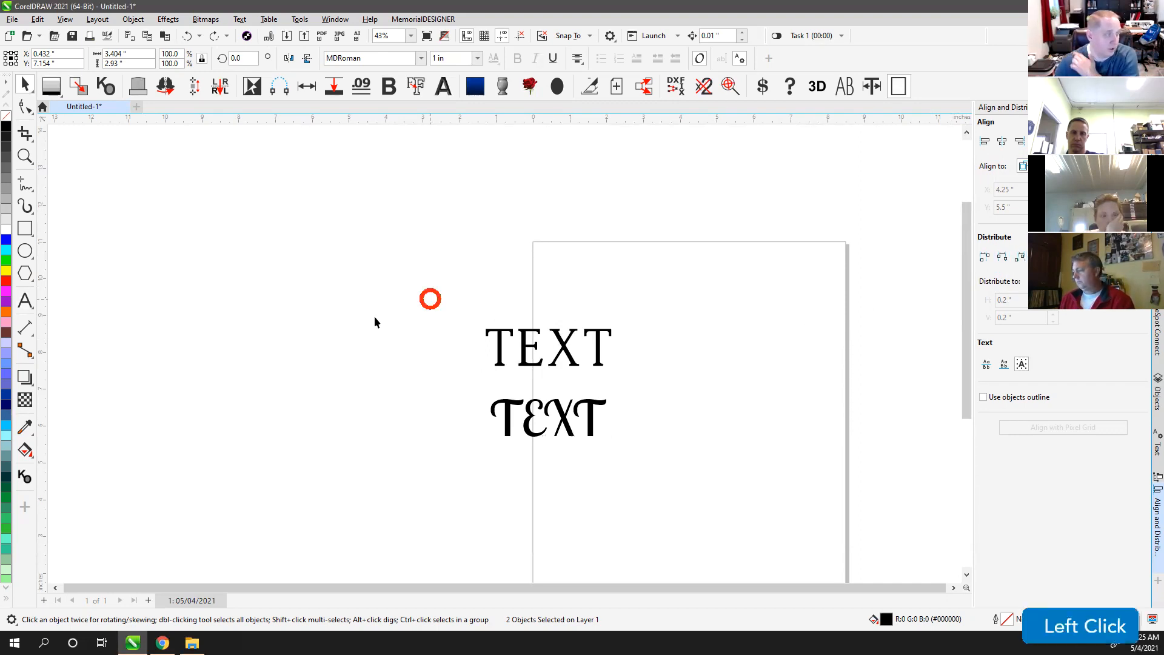
scroll(504, 355, "down", 3)
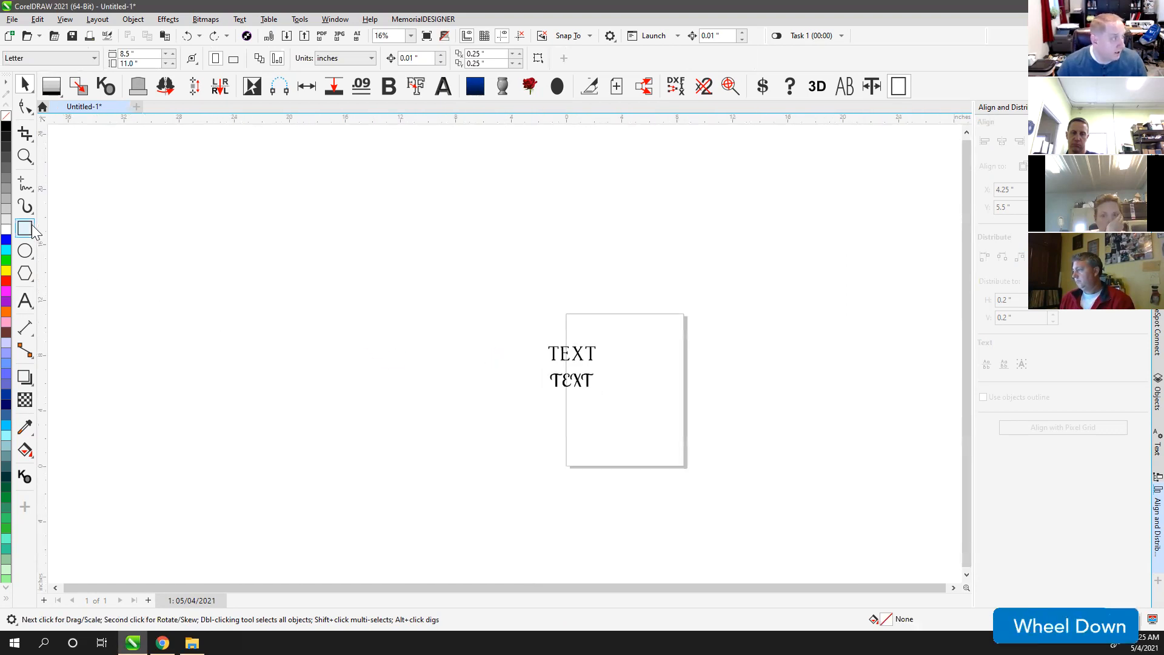
- Use the Shape Builder to place a serpentine-top monument with a base in the drawing
left_click(138, 86)
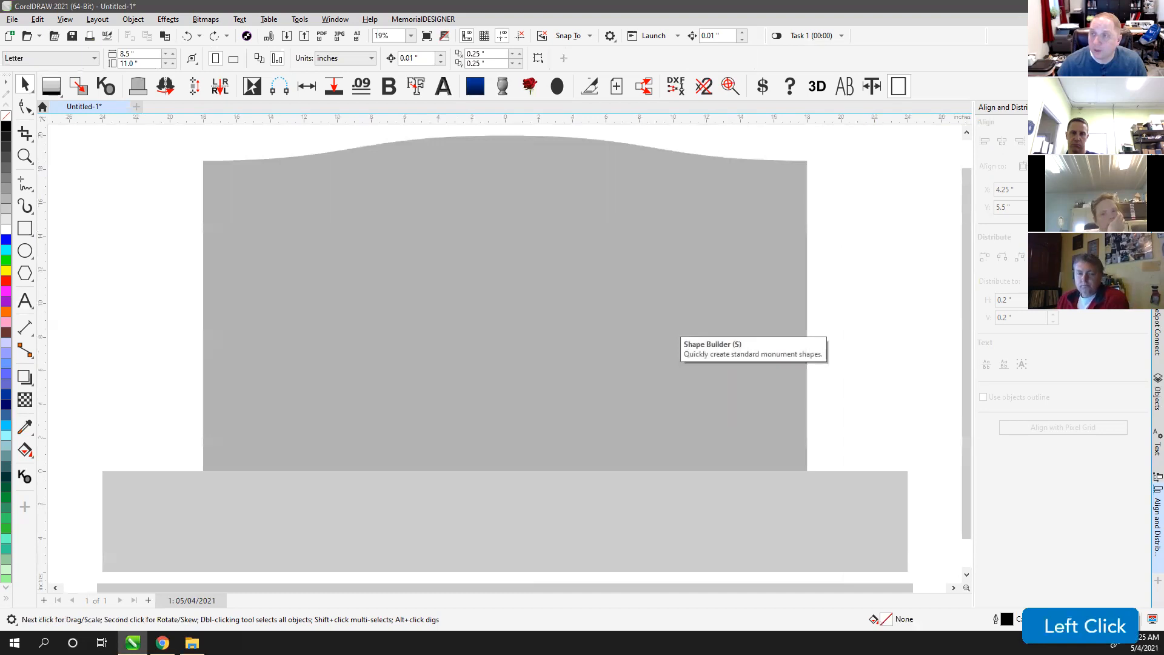
left_click(639, 418)
left_click(873, 333)
- Bring the two texts in front of the monument and move them together onto the left part of the tablet
key("v")
left_click_drag(413, 299, 594, 416)
key("v")
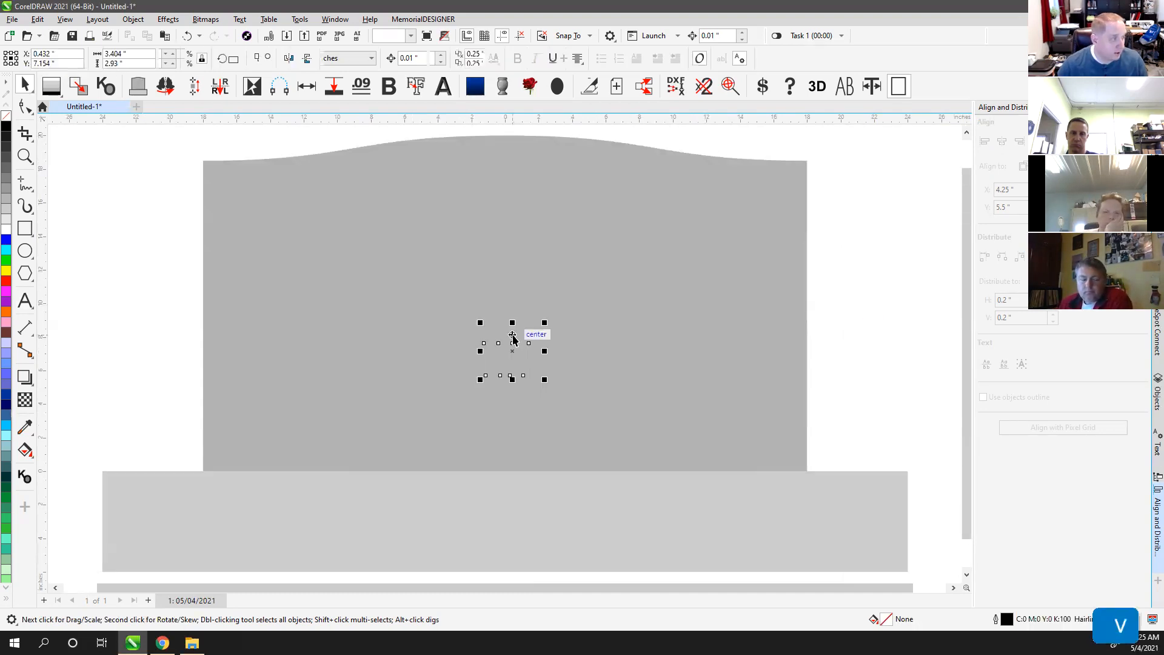
key("shift+Page_Up")
left_click_drag(516, 341, 335, 293)
left_click(171, 279)
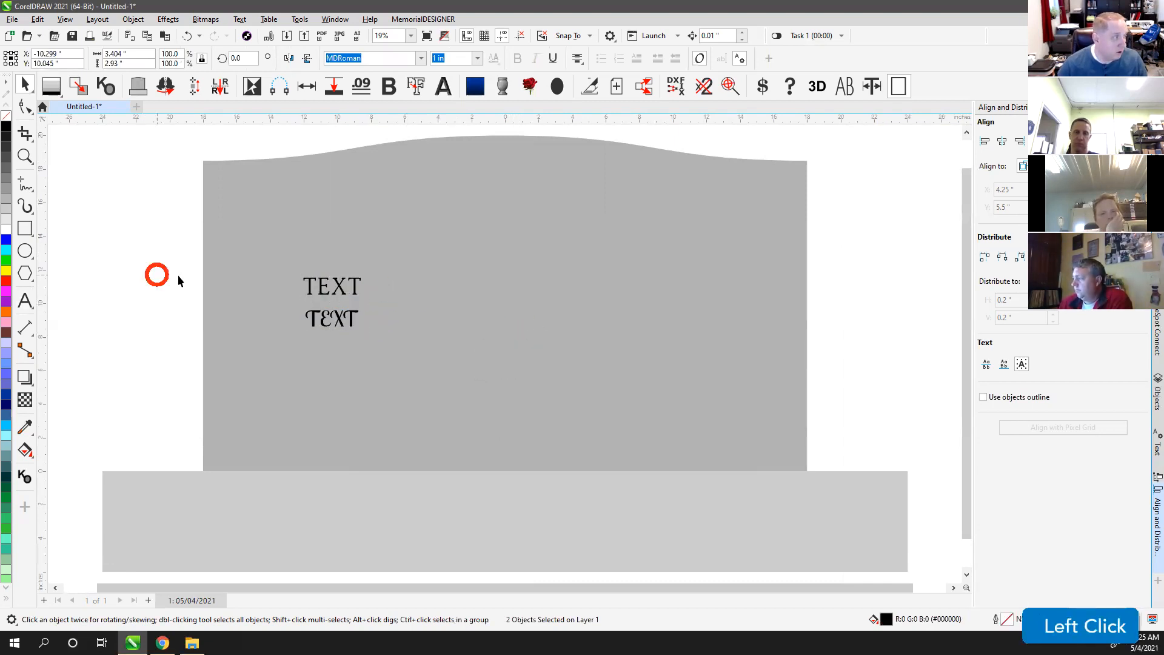
- Place the two texts side by side, with the MDRoman text near the tablet's left edge and the Lobster Two text beside it
left_click(316, 291)
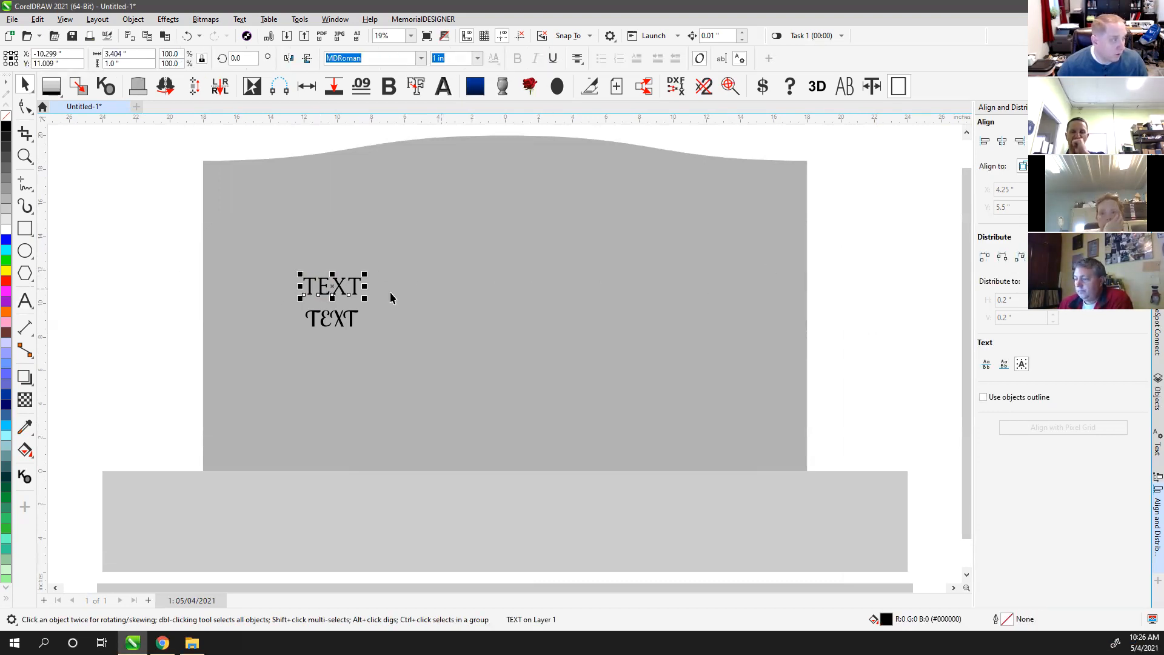
left_click_drag(339, 291, 257, 274)
left_click_drag(325, 316, 324, 267)
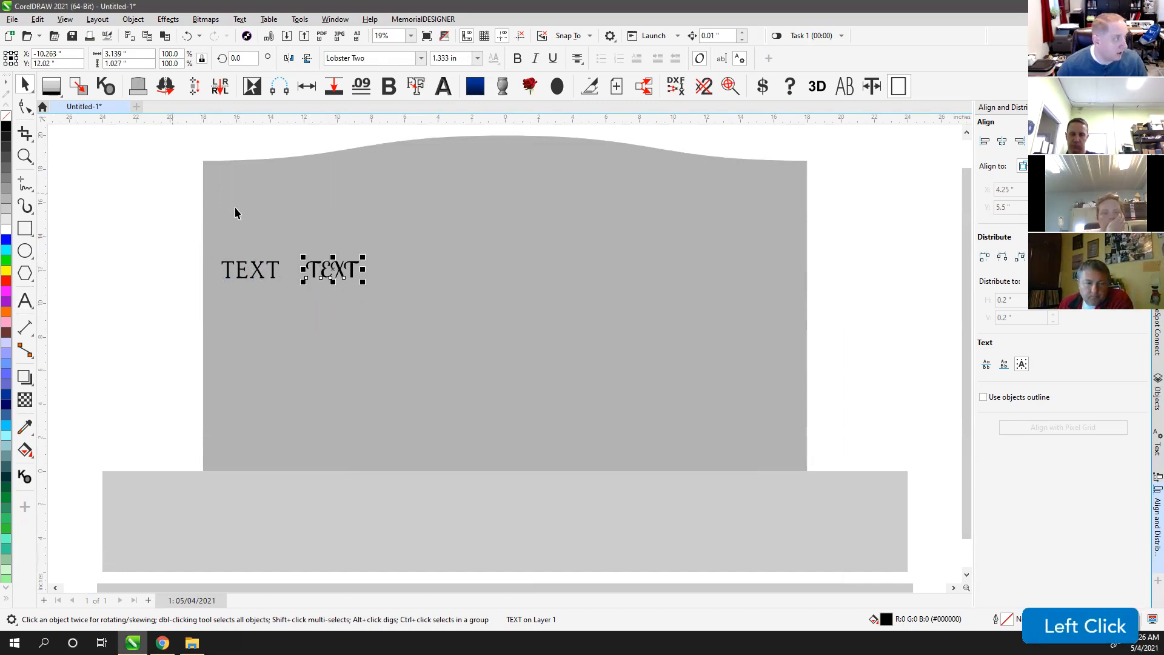
- Draw vertical Freehand lines along the tablet's left and right edges, about 9.2 in and 9.9 in tall
left_click(25, 183)
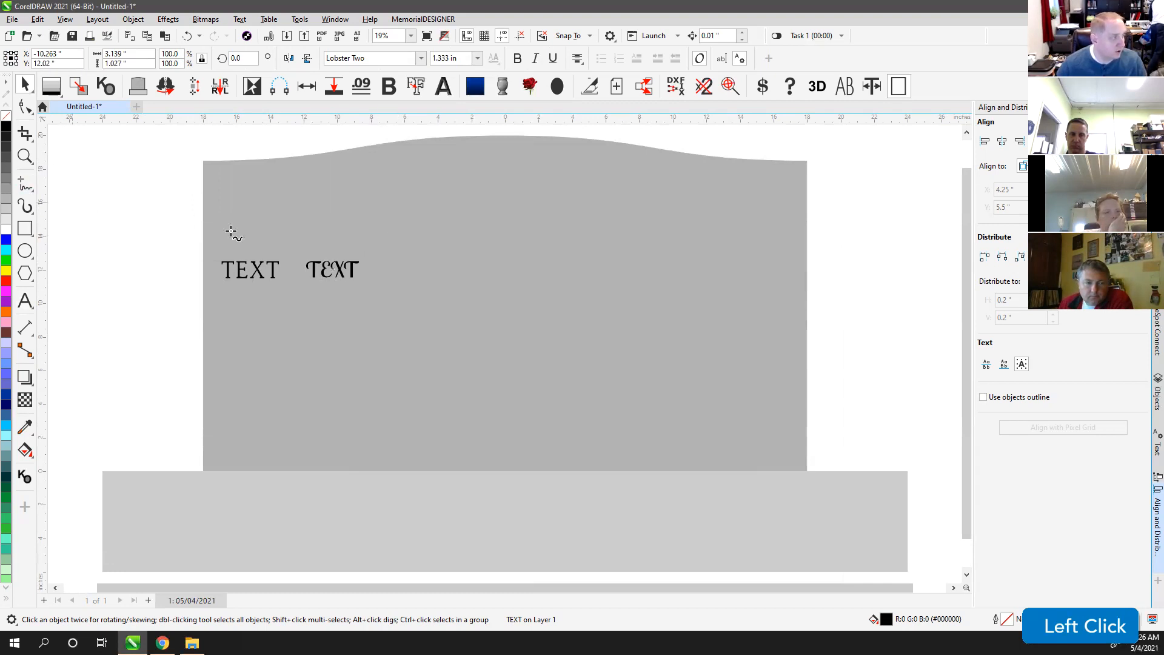
left_click(203, 203)
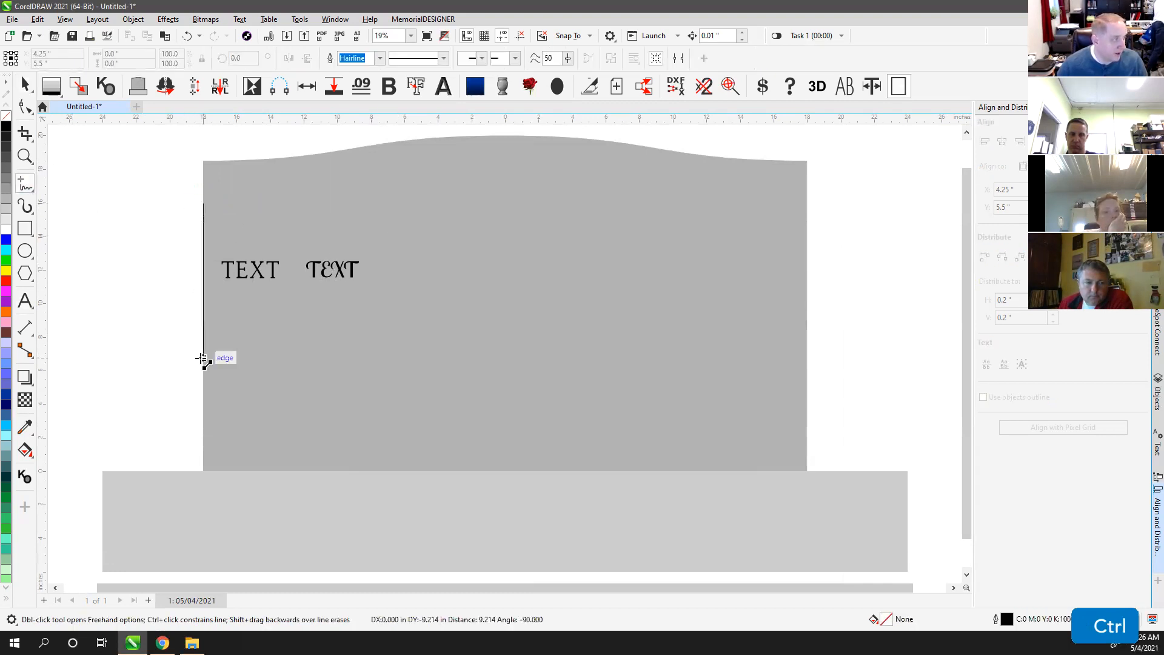
left_click(203, 358, "ctrl")
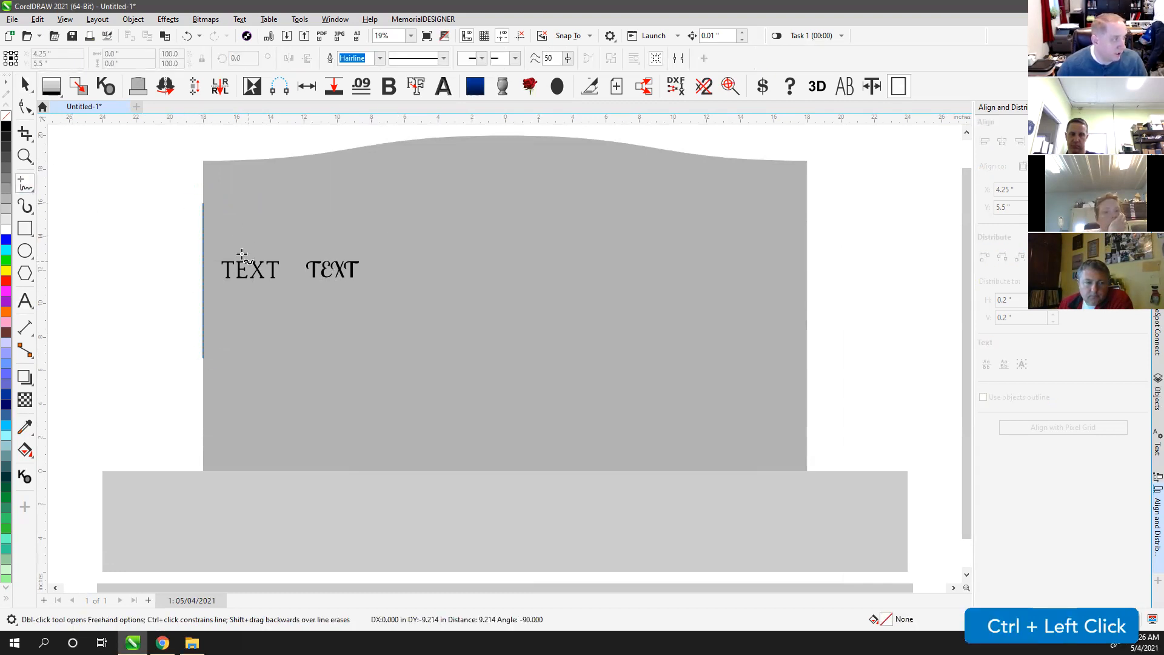
left_click(807, 202)
left_click(802, 367, "ctrl")
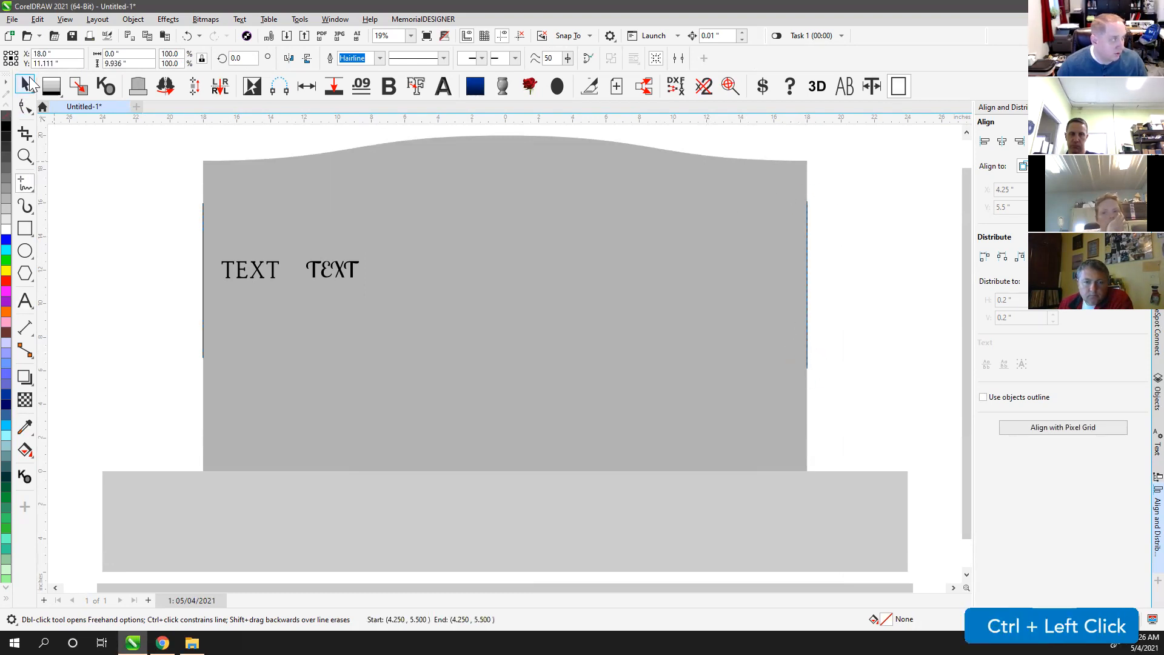
- Select both edge lines and both texts, distribute them horizontally by their centres, and distribute them vertically as well
left_click(25, 86)
left_click_drag(150, 166, 889, 423)
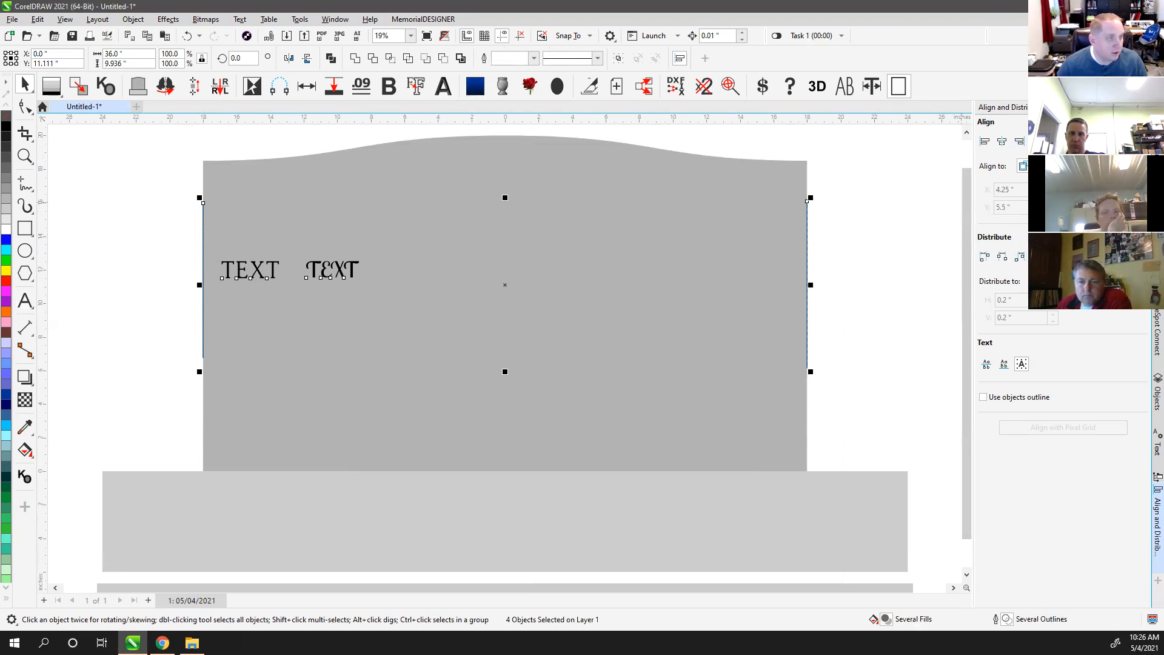
left_click(1001, 260)
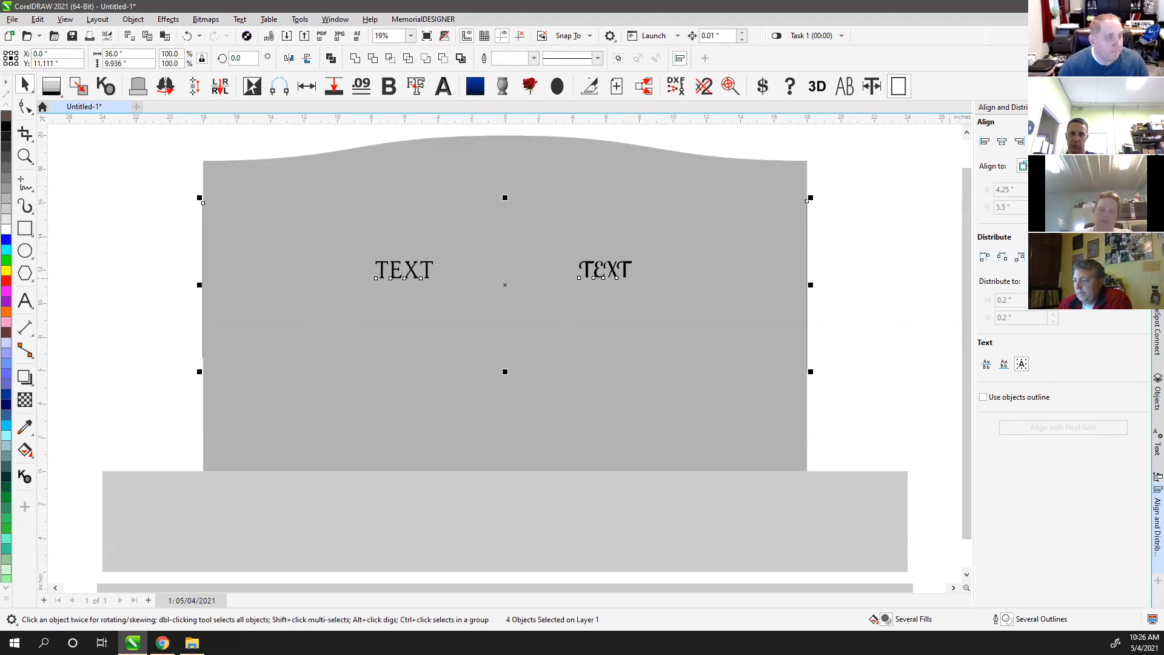
left_click(1079, 257)
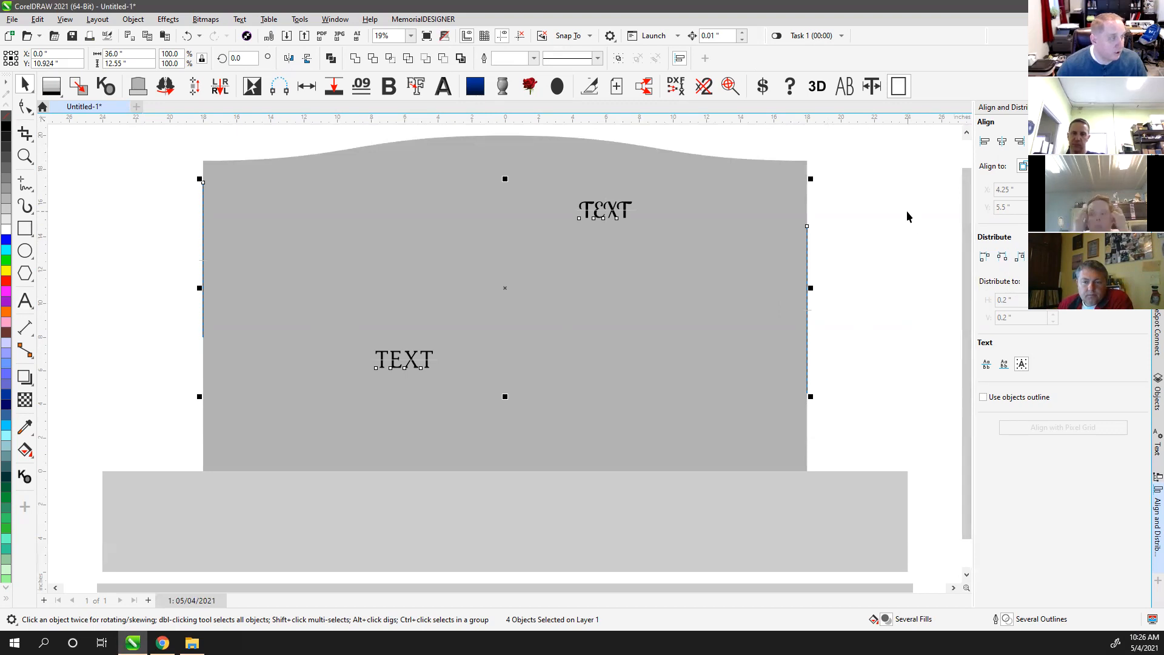
- Delete the two texts and the two edge lines from the tablet
left_click_drag(871, 174, 112, 410)
key("Delete")
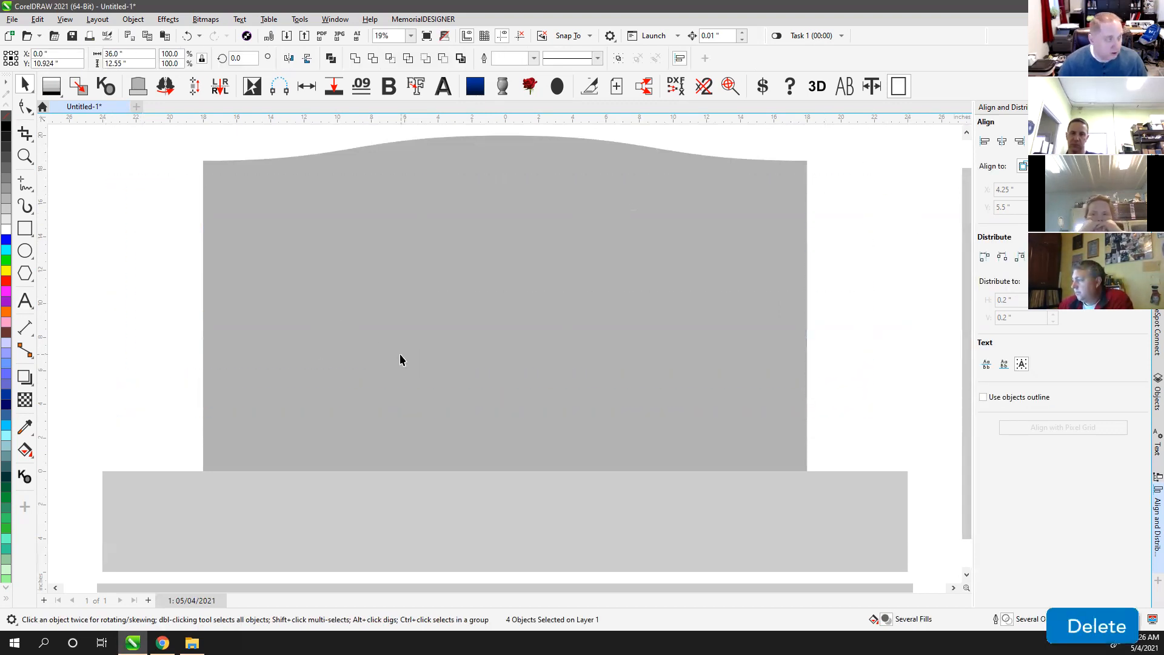
left_click(831, 231)
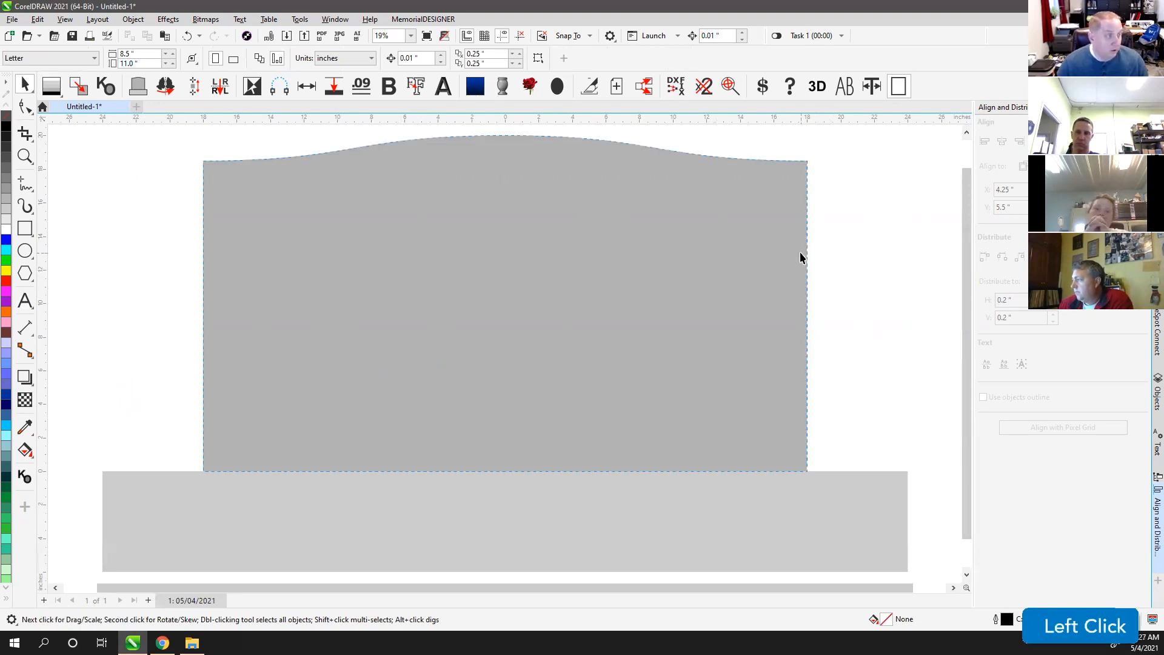
- Move the tablet's upper-left corner node straight down with the Shape tool, making the two shoulders uneven
left_click(799, 253)
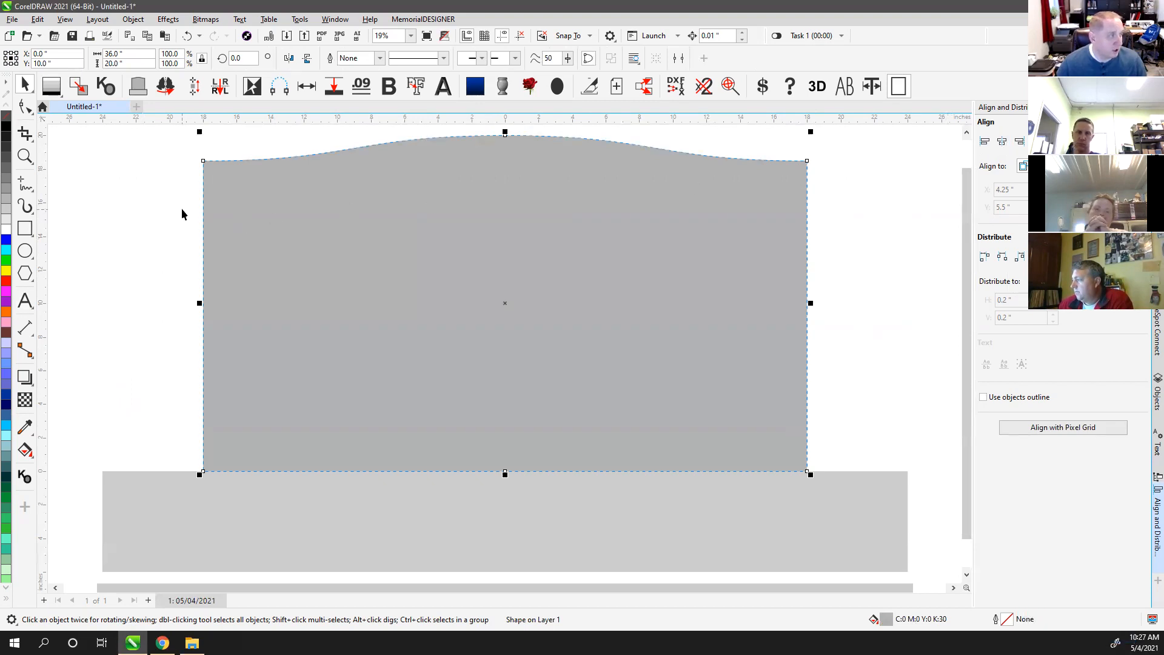
left_click(25, 107)
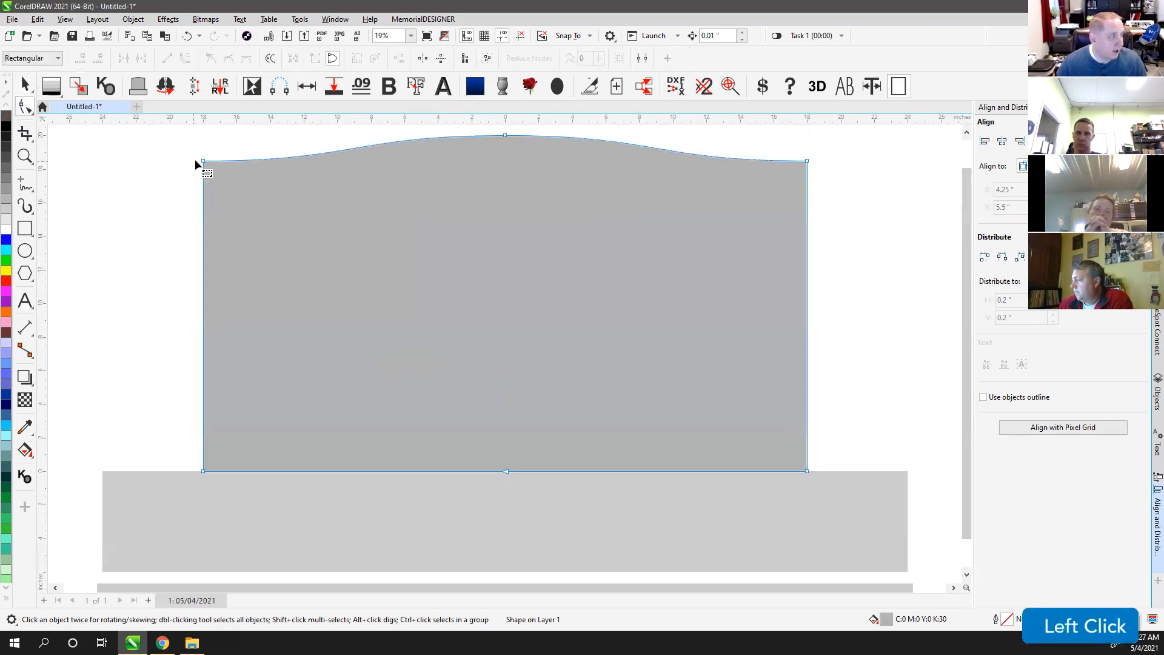
left_click(203, 161, "ctrl")
left_click_drag(202, 216, 202, 234)
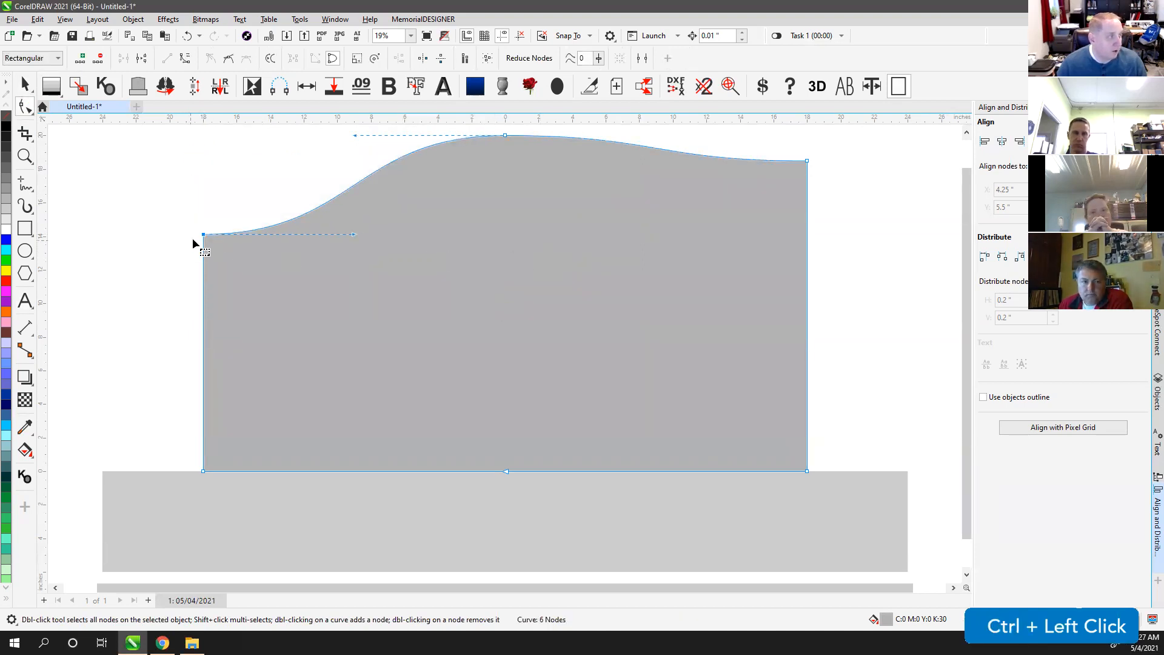
- Select the tablet's two shoulder nodes and align them to the height of the upper-right one
left_click(807, 163)
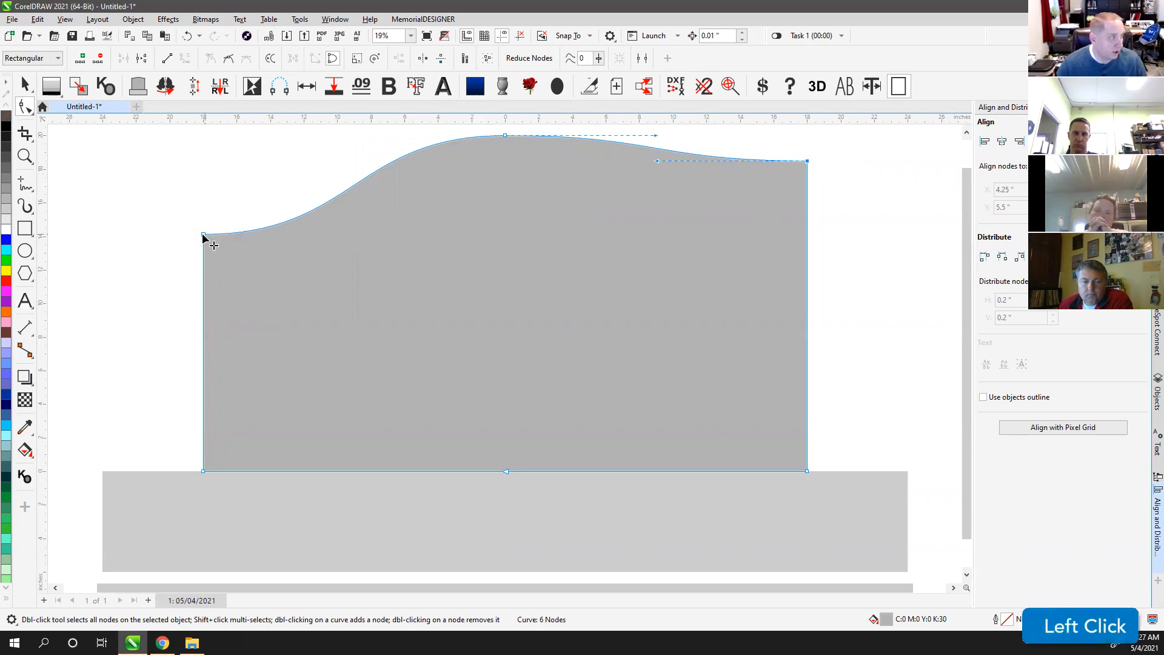
left_click(808, 163, "ctrl")
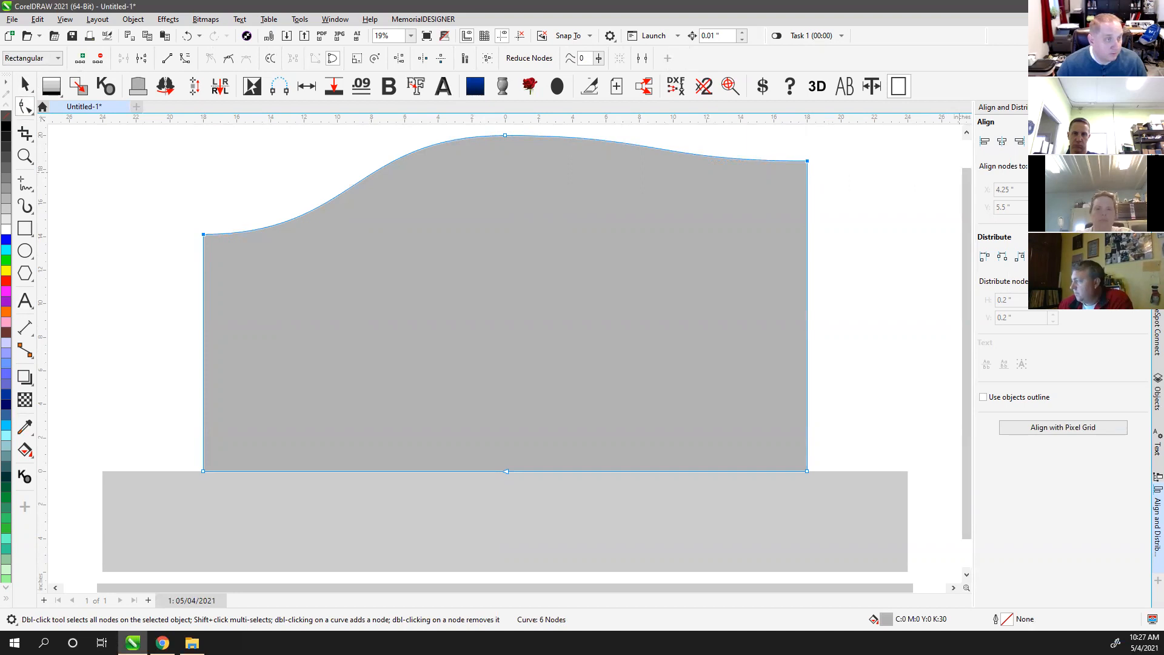
left_click_drag(203, 234, 203, 161)
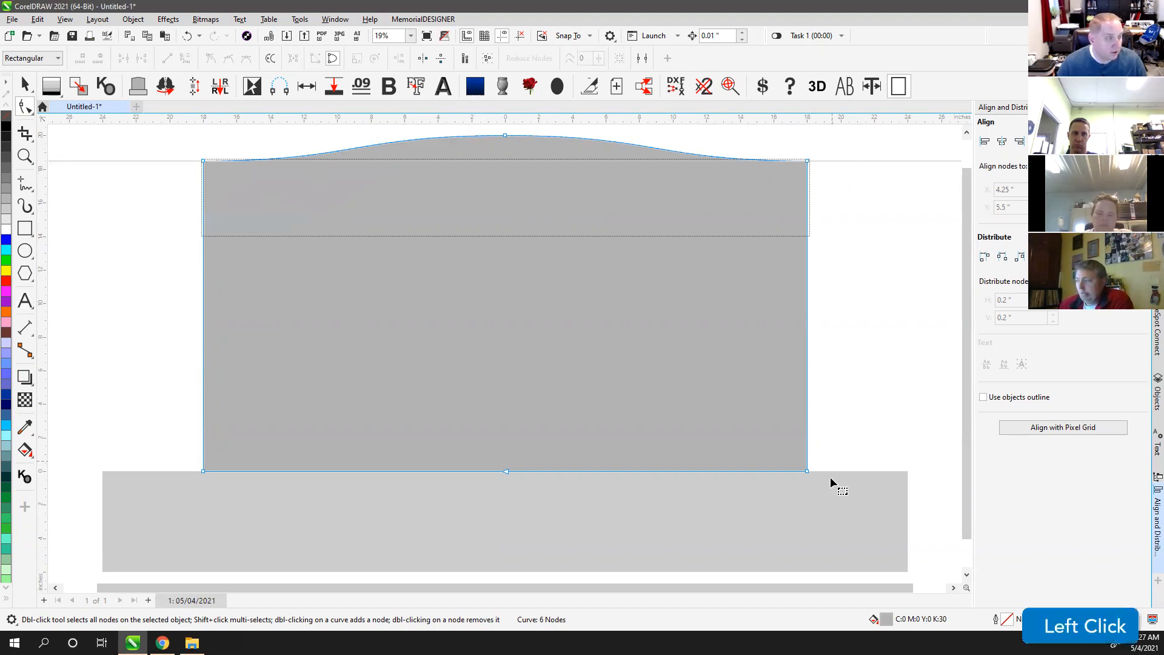
- Move the tablet's lower-right corner node slightly outward, then try shifting the upper-right node outward and undo that shift
left_click_drag(807, 471, 821, 472)
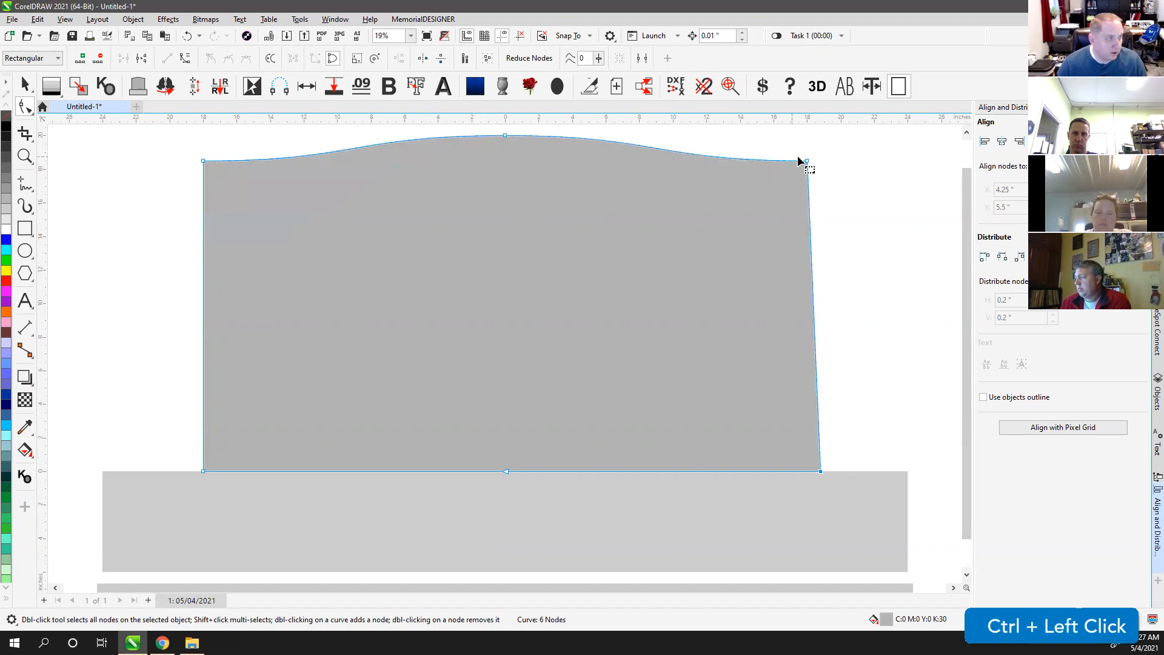
left_click_drag(800, 143, 845, 503)
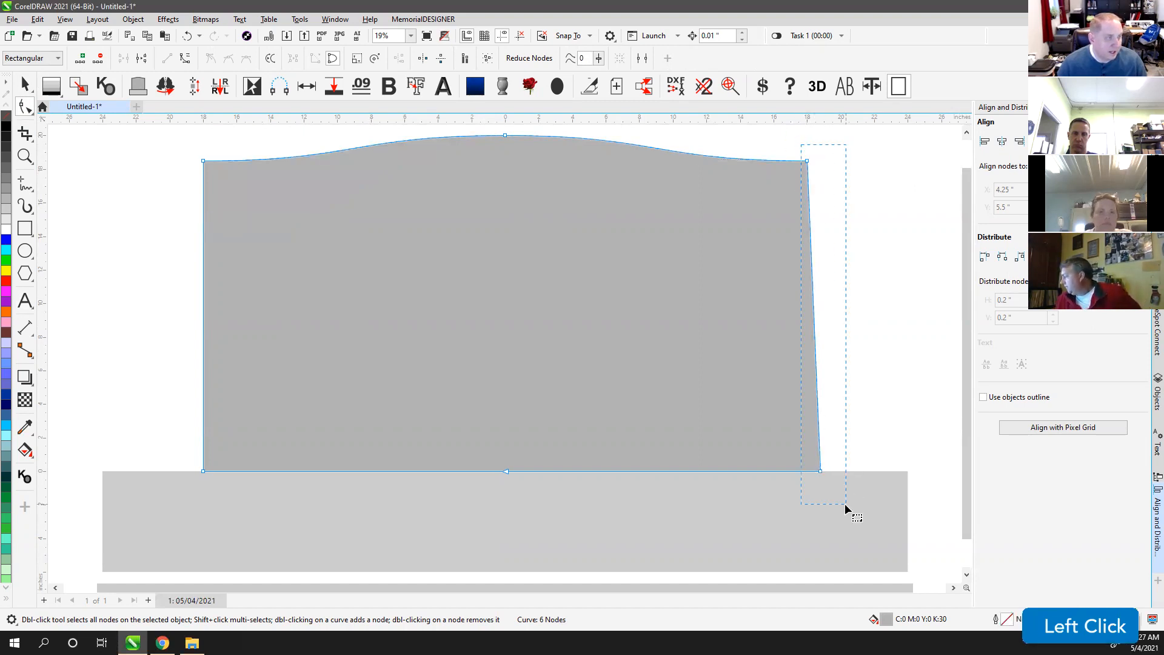
left_click(829, 205)
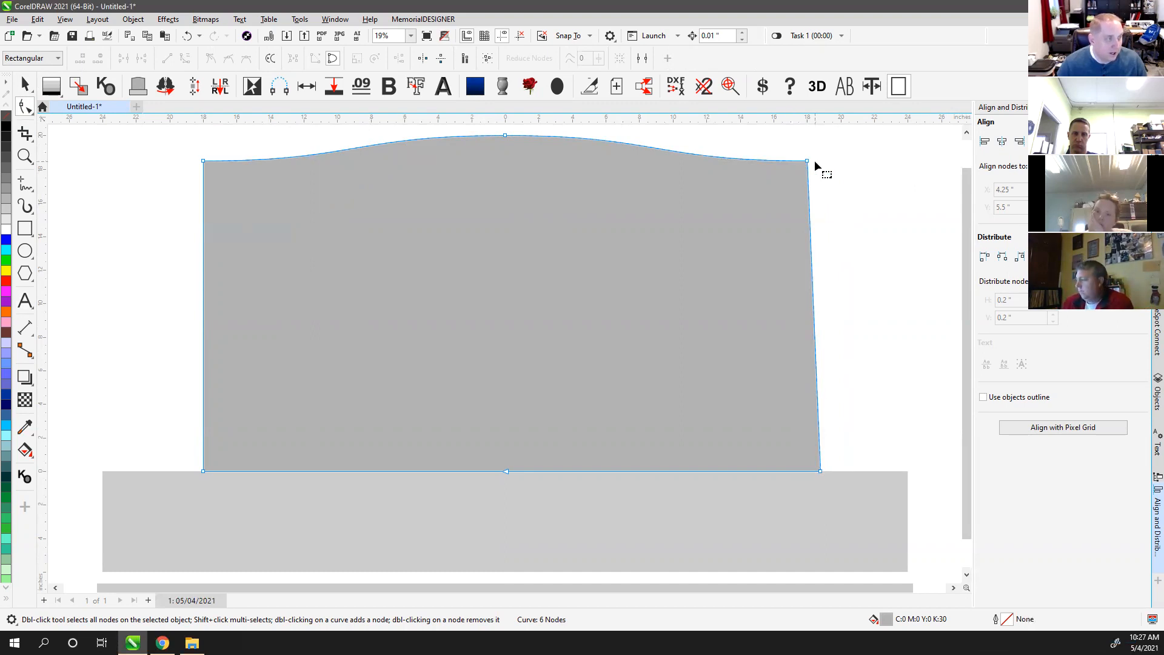
left_click_drag(806, 161, 823, 162)
key("ctrl+z")
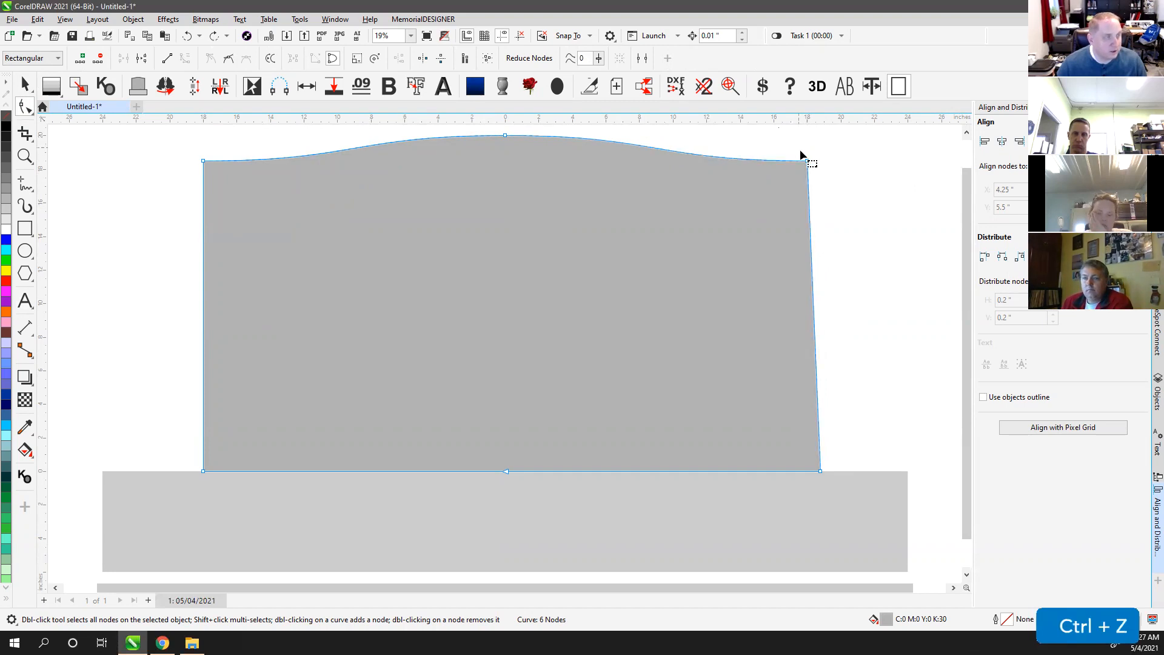
- Try a left alignment on the tablet's two right-side corner nodes, and undo it
left_click(799, 149)
left_click(821, 471)
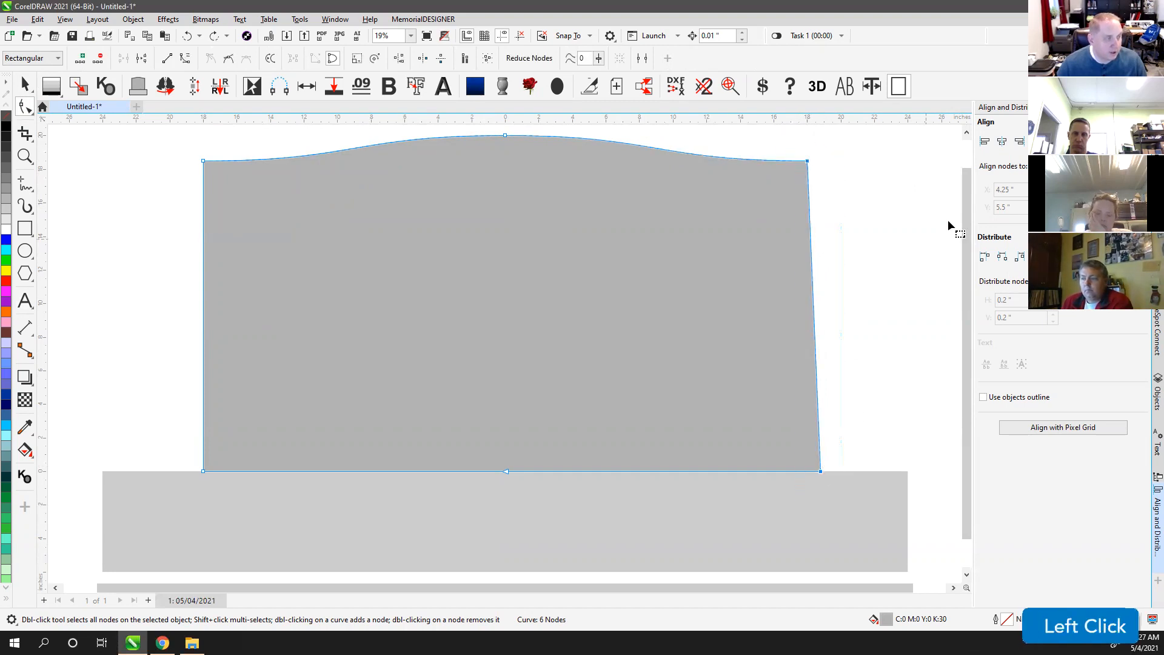
left_click(987, 145)
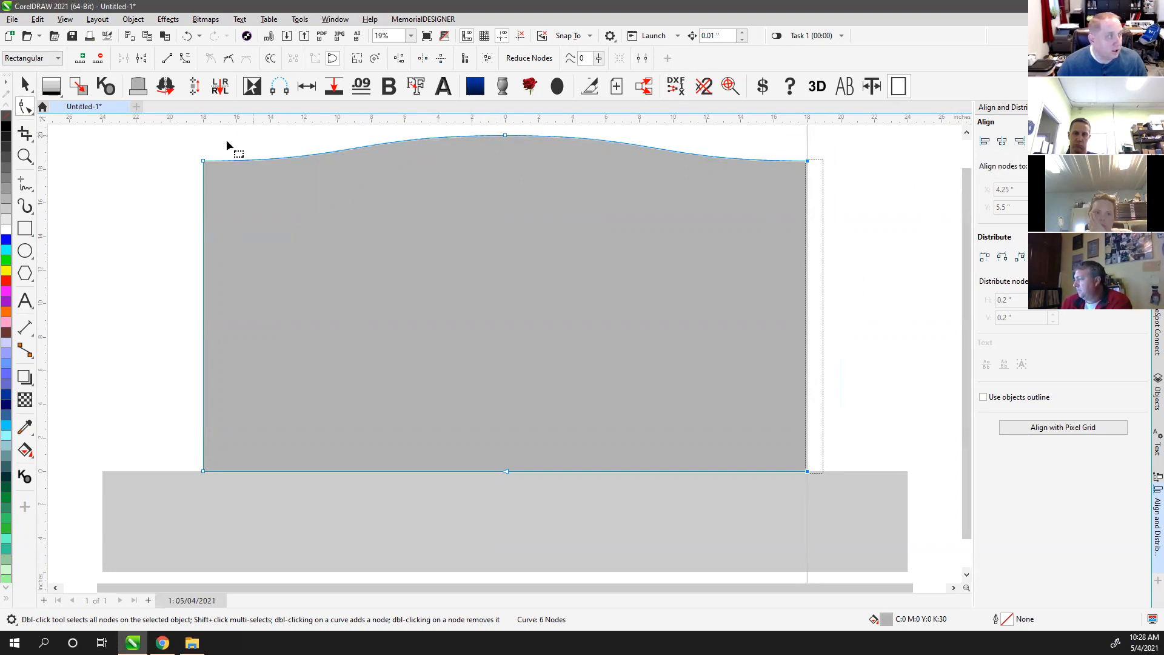
left_click(25, 85)
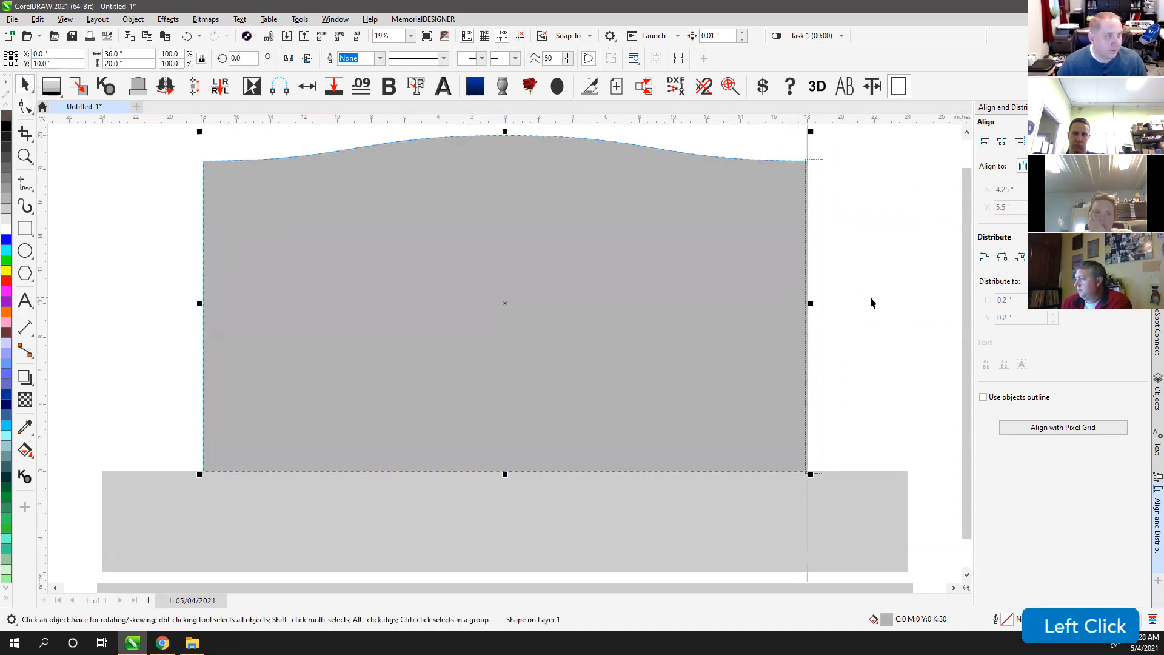
key("ctrl+z")
key("ctrl+z")
- Reselect the tablet's upper-right and lower-right nodes, left-align them to straighten the side, and deselect the shape
left_click(25, 108)
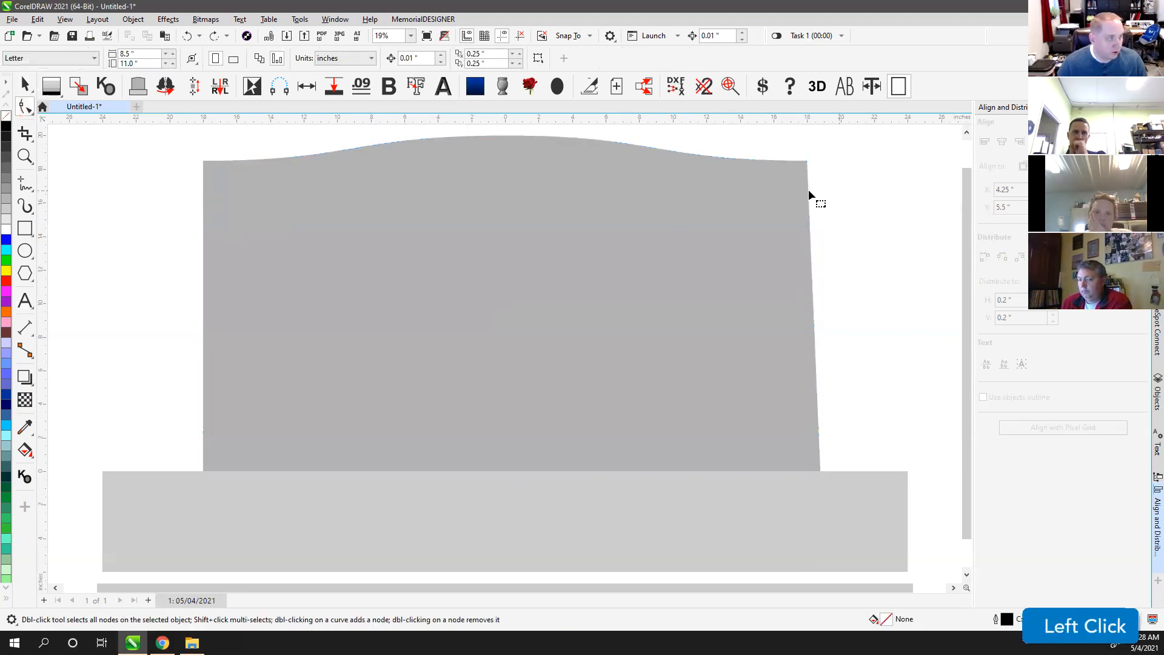
left_click(803, 191)
left_click(801, 162)
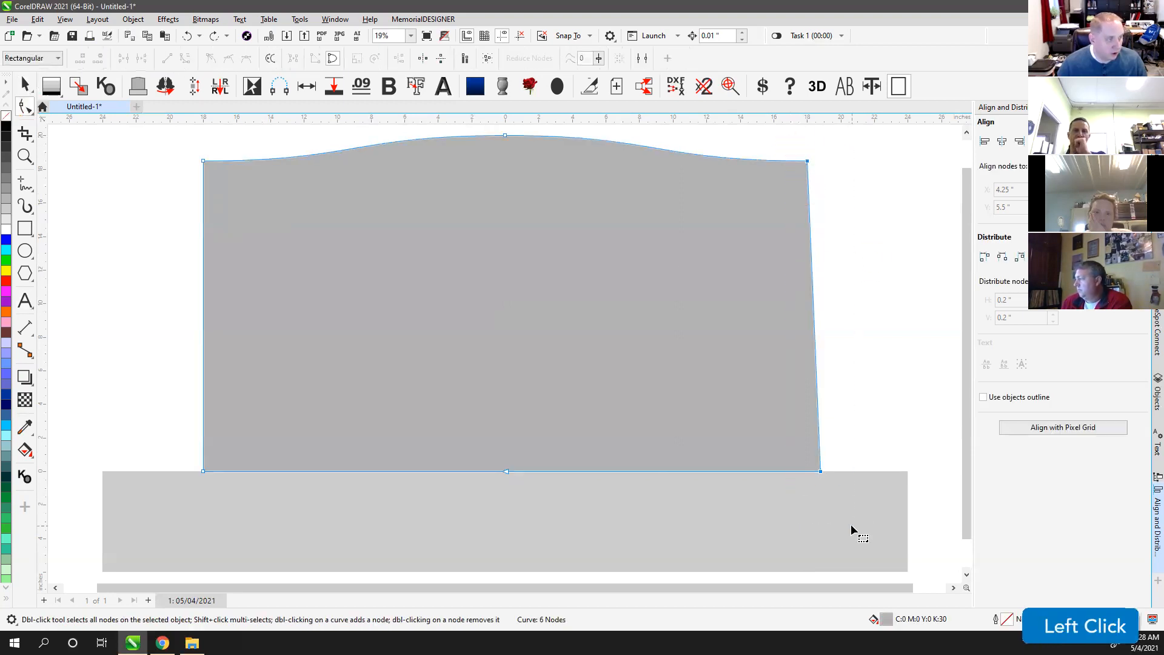
key("l")
key("l")
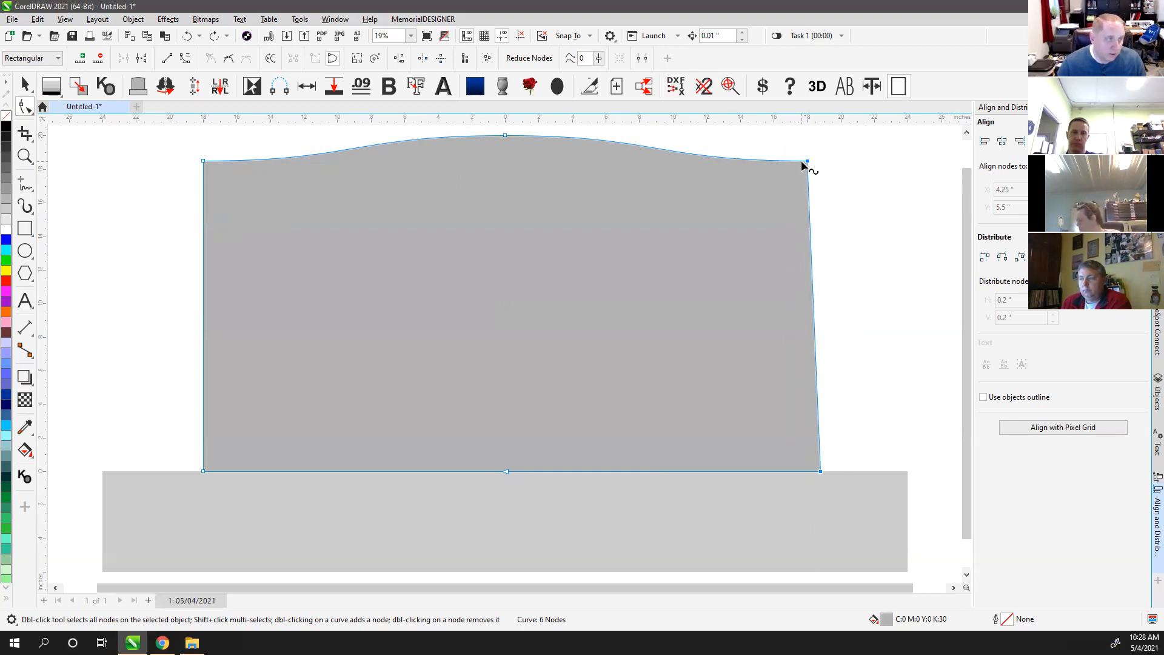
left_click(984, 141)
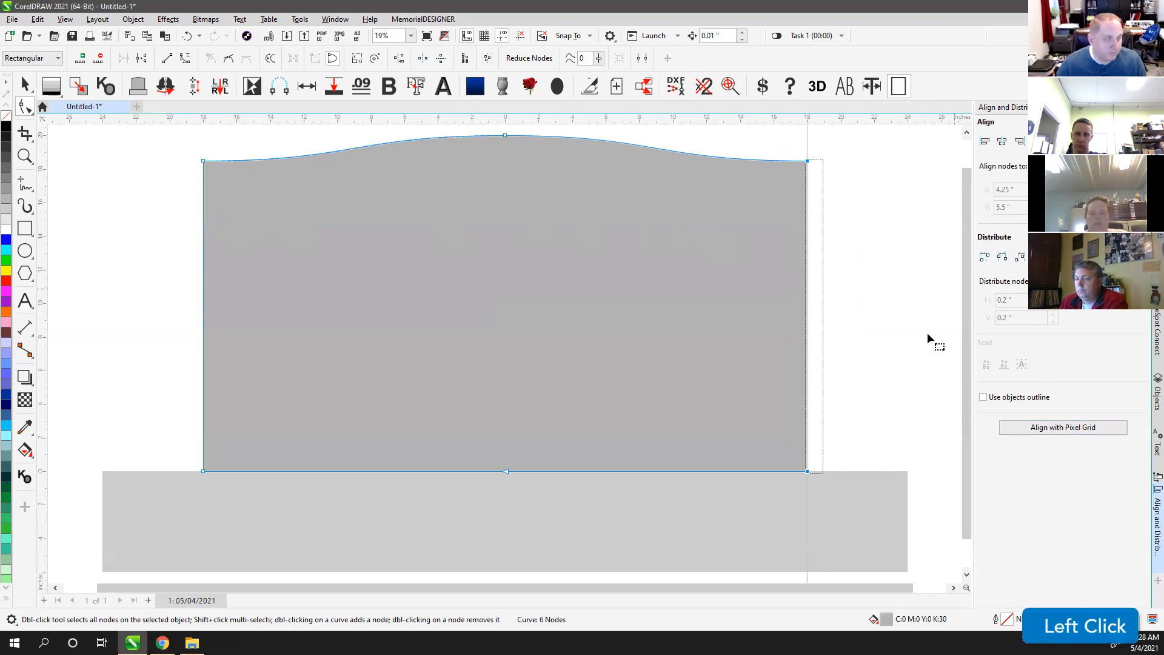
left_click(25, 86)
left_click(912, 356)
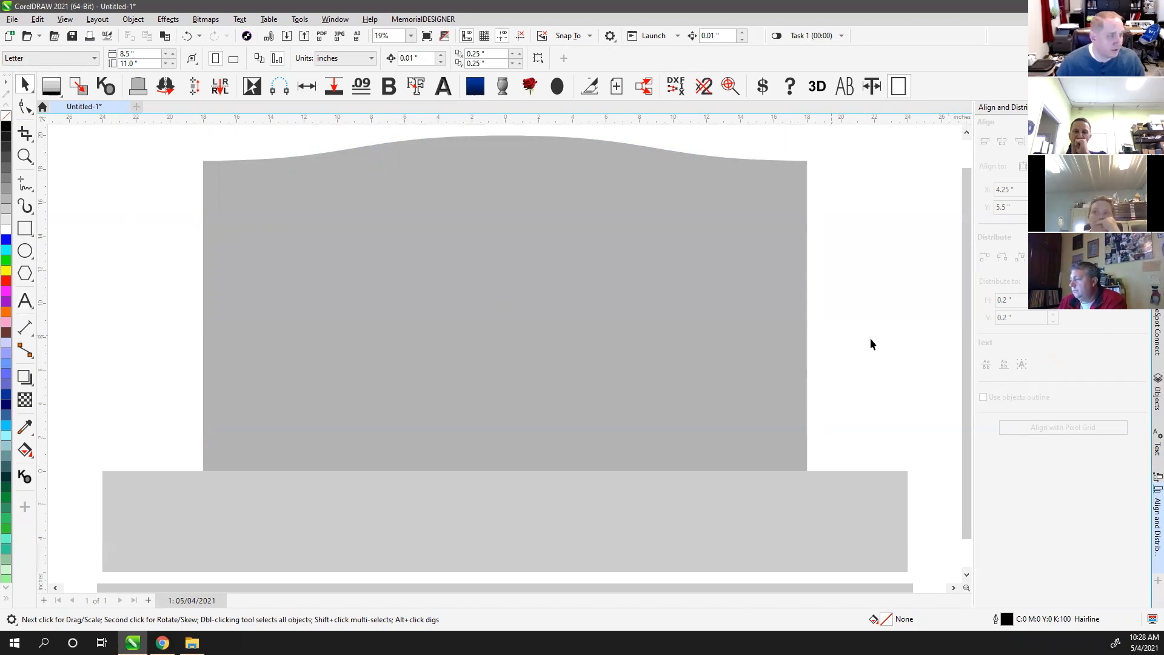
left_click(893, 247)
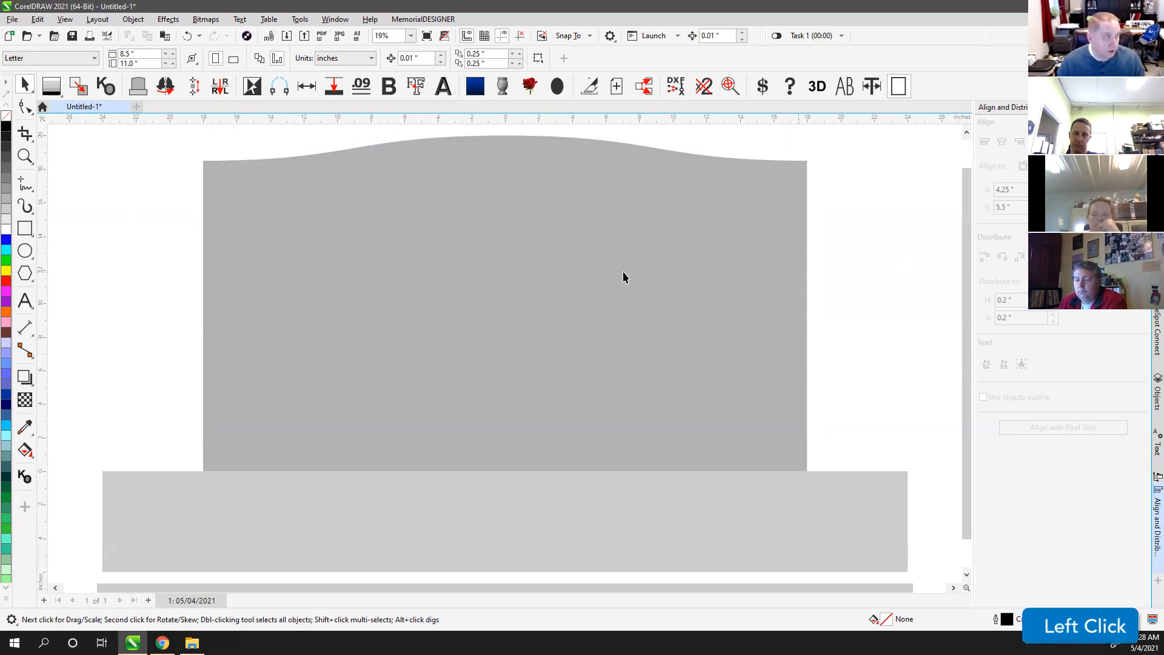
- Add a three-line artistic text reading TEXT on every line, in MDRoman at 1 in, on the upper part of the tablet
left_click(25, 300)
left_click(462, 242)
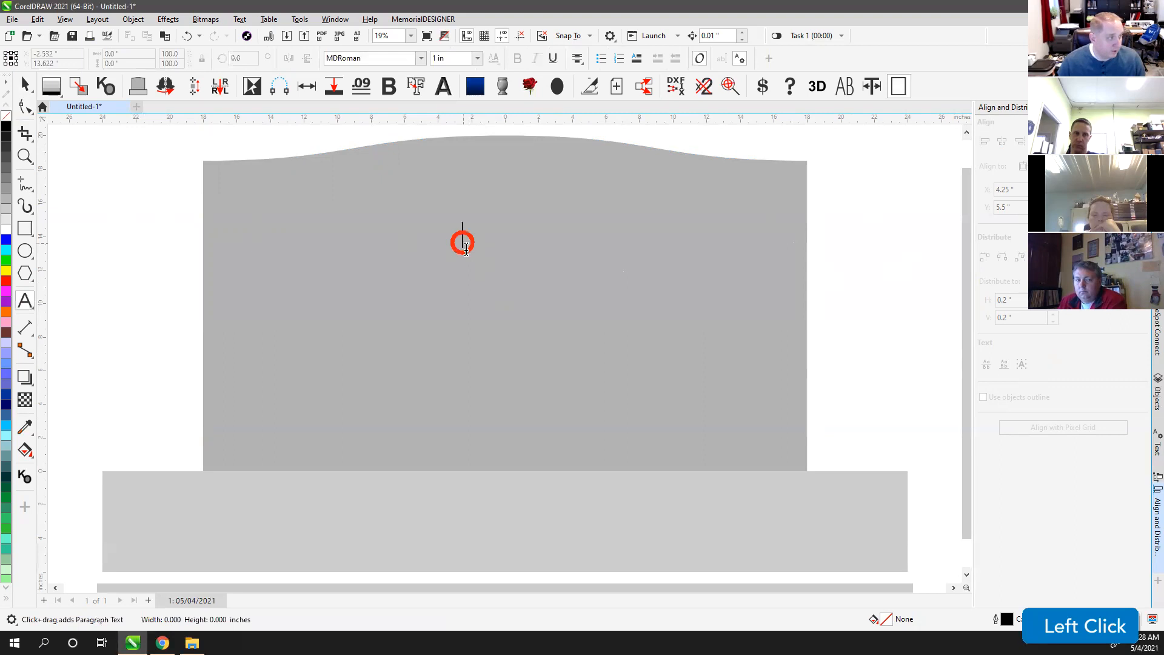
type("TEXT")
key("Return")
type("TEXT")
key("Return")
type("TEXT")
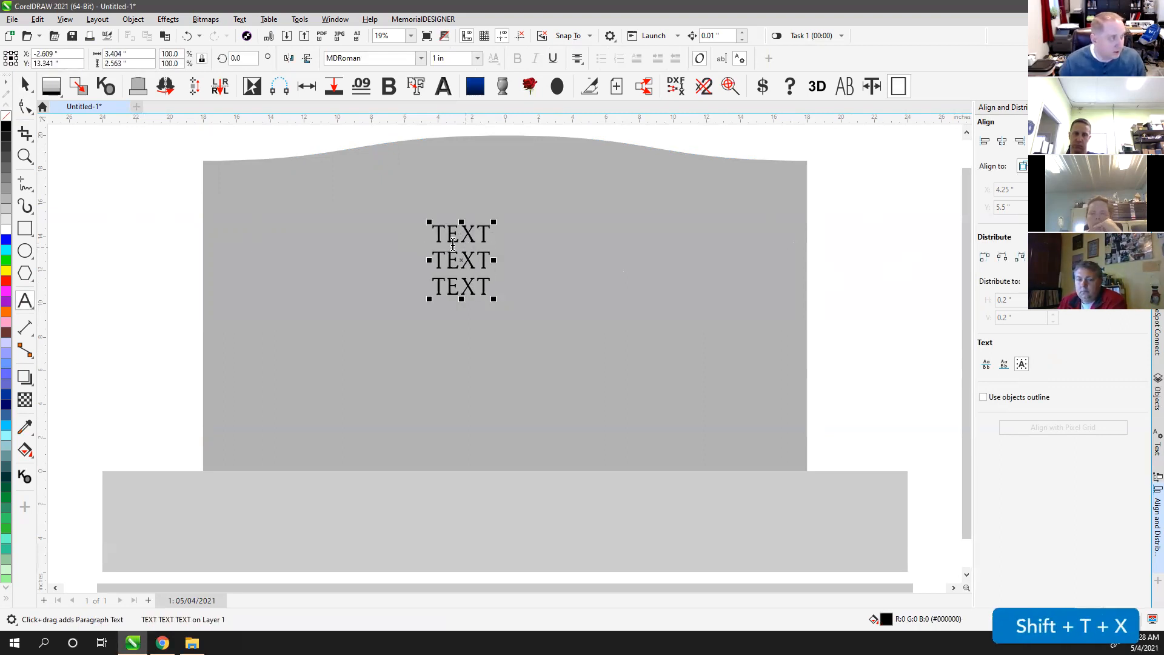
- Break the three-line TEXT block apart into separate lines and move the lowest line further down the tablet
left_click(25, 85)
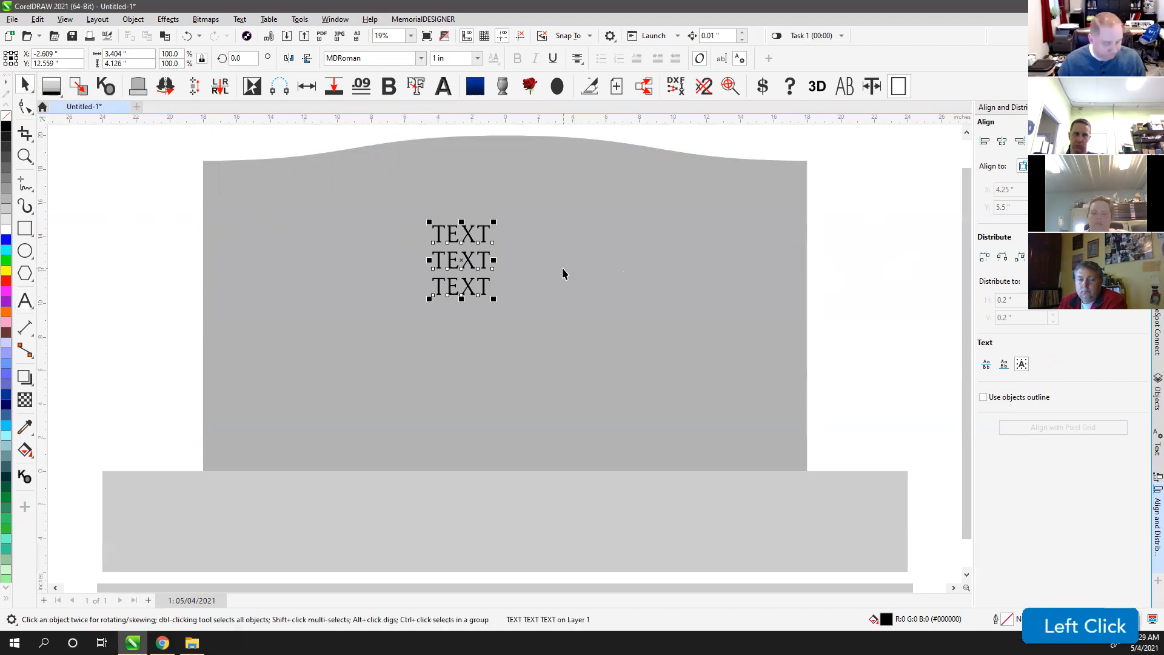
key("ctrl+k")
left_click_drag(296, 143, 575, 317)
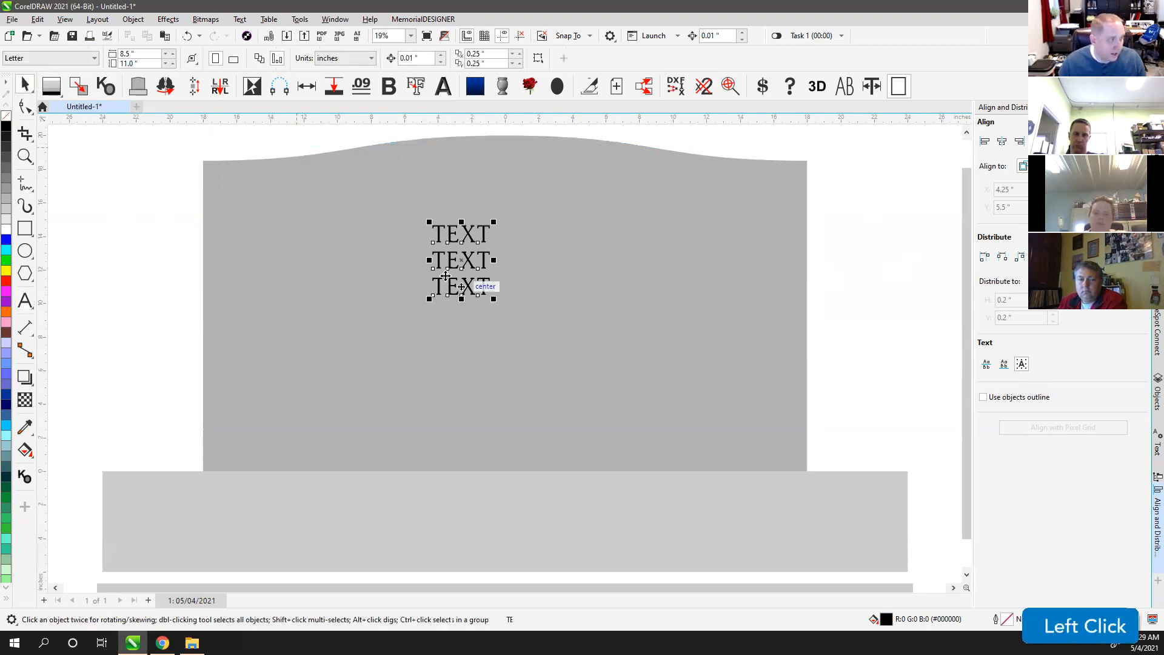
left_click(932, 294)
left_click_drag(476, 288, 476, 361)
- Select the three separate TEXT lines, undo a trial horizontal centring, and distribute the lines evenly in vertical direction
left_click_drag(331, 137, 608, 423)
left_click(1004, 364)
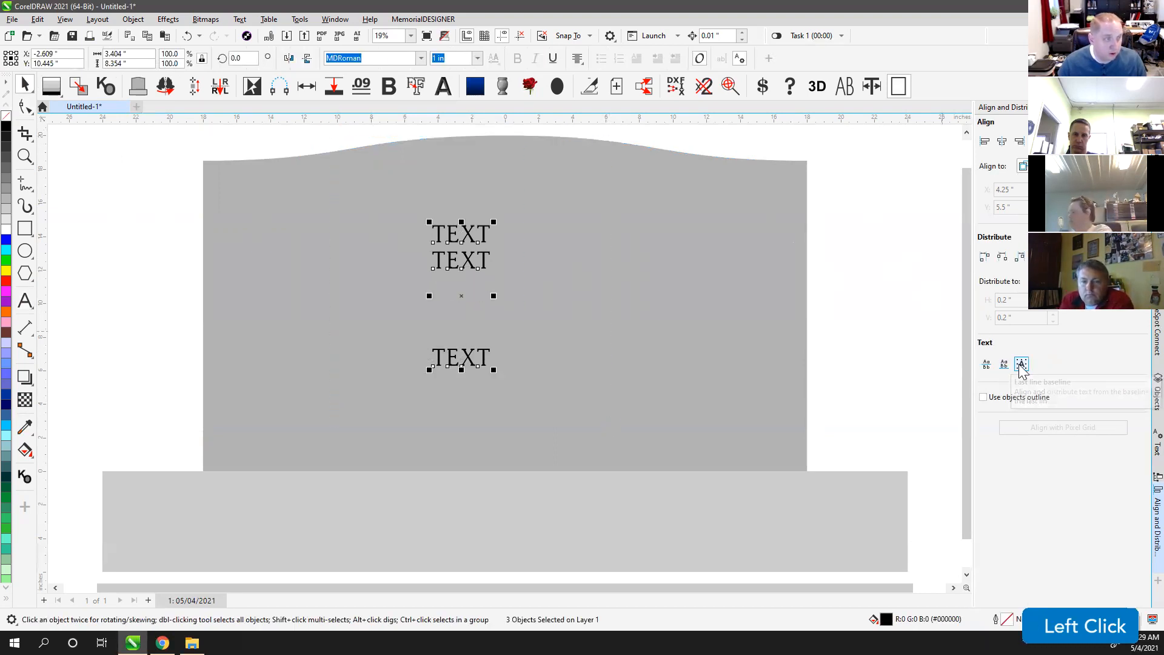
left_click(1003, 143)
key("ctrl+z")
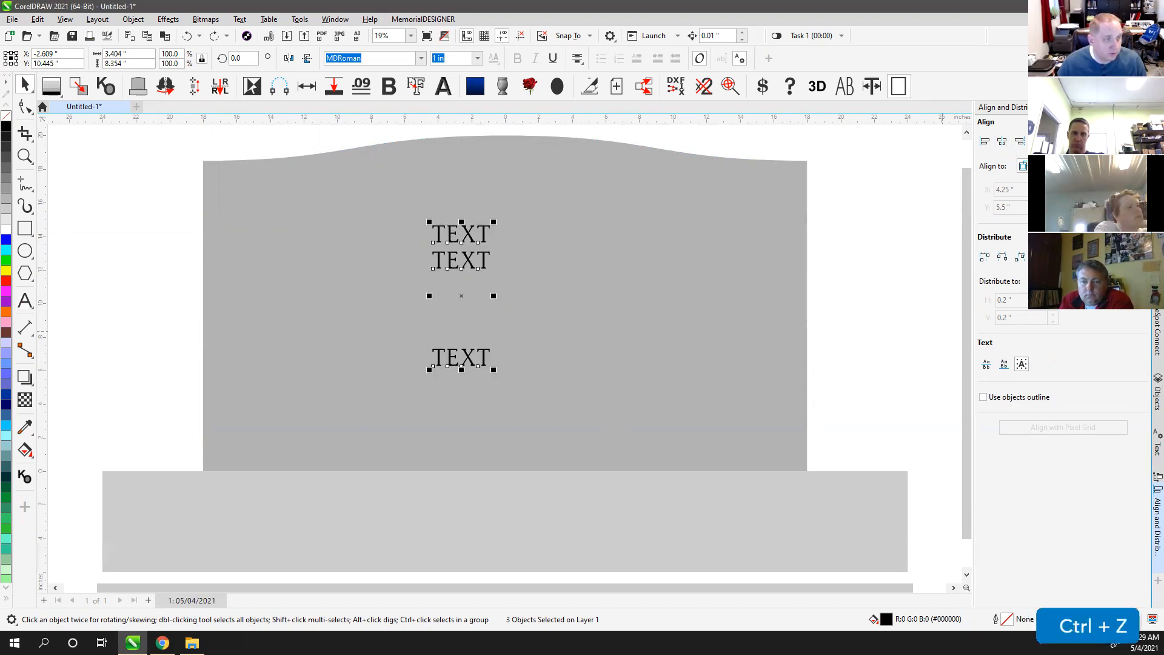
left_click(1078, 257)
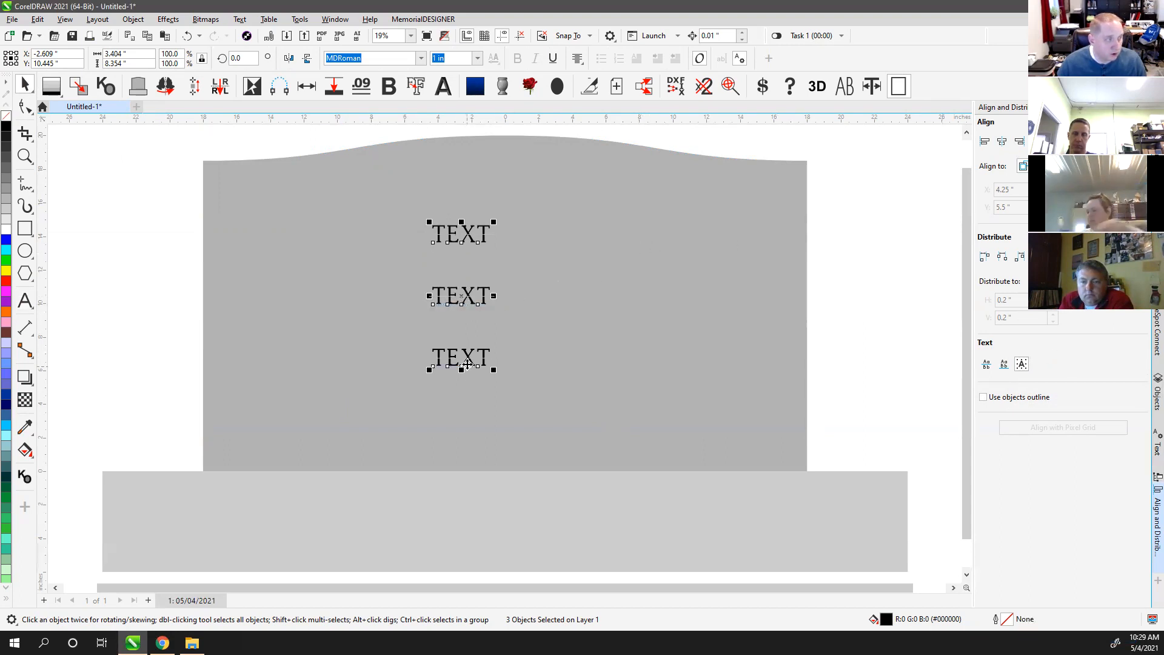
- Set the text alignment reference to the first-line baseline, try a vertical alignment of the three TEXT lines, and undo it
left_click(1005, 364)
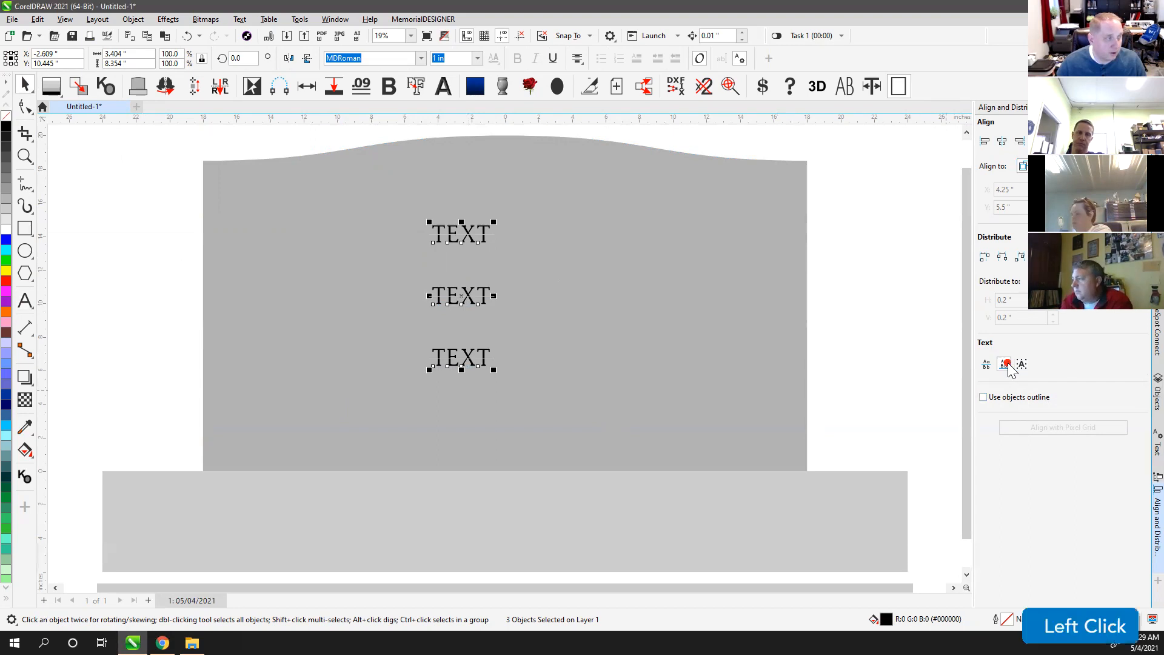
left_click(986, 364)
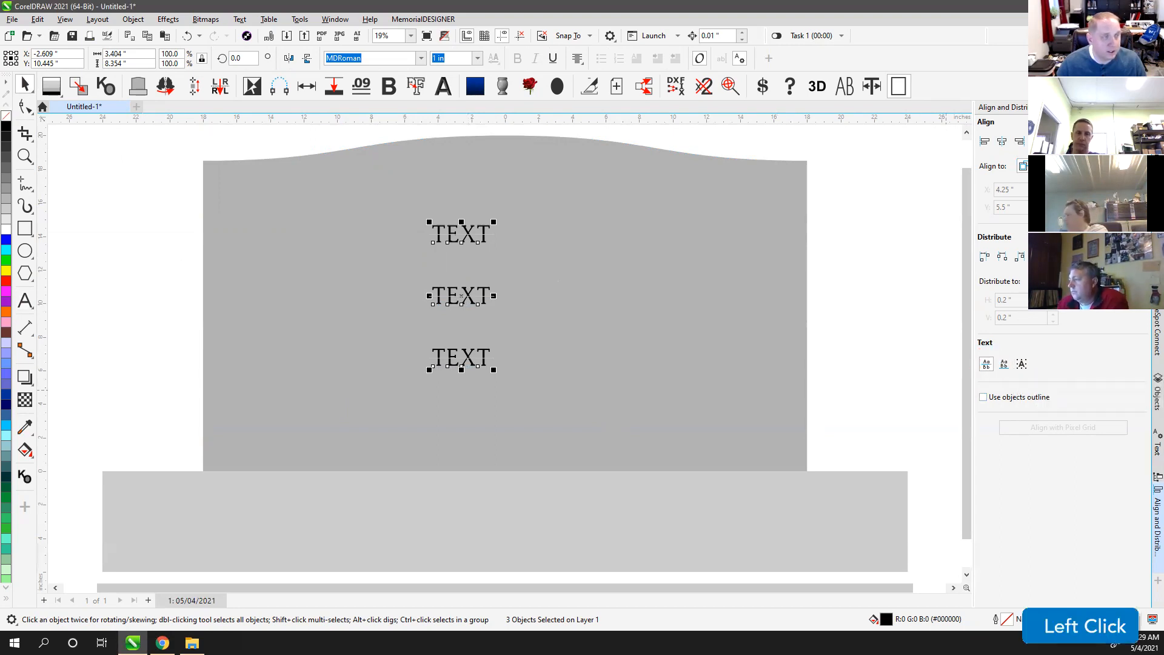
left_click(1055, 142)
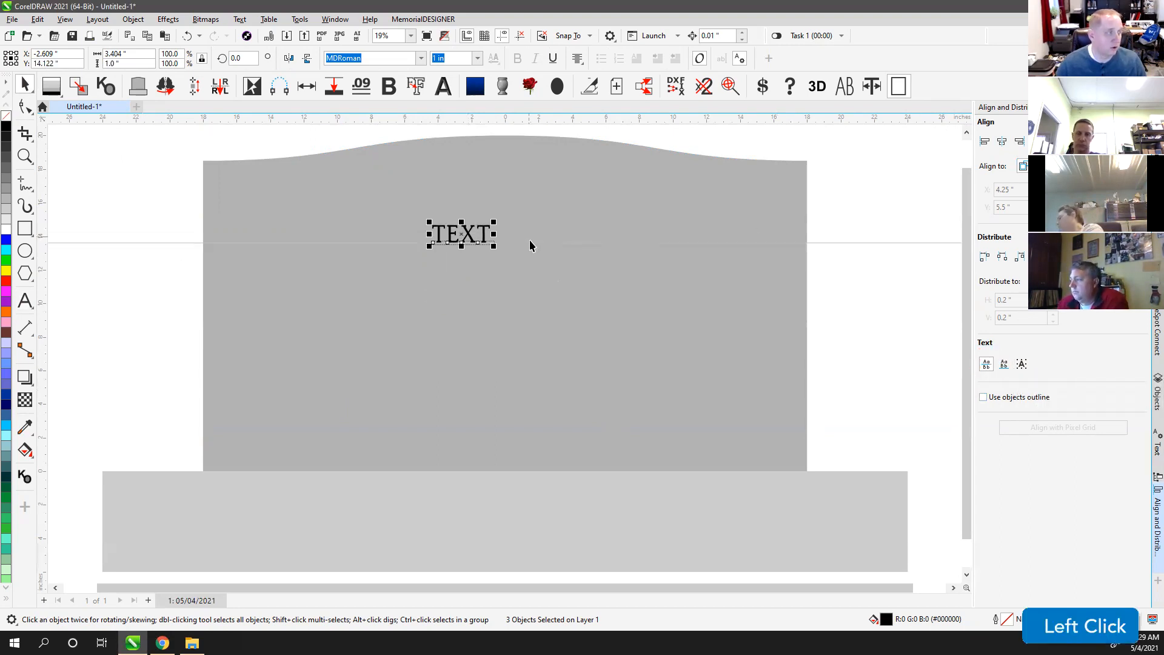
key("ctrl+z")
left_click(901, 179)
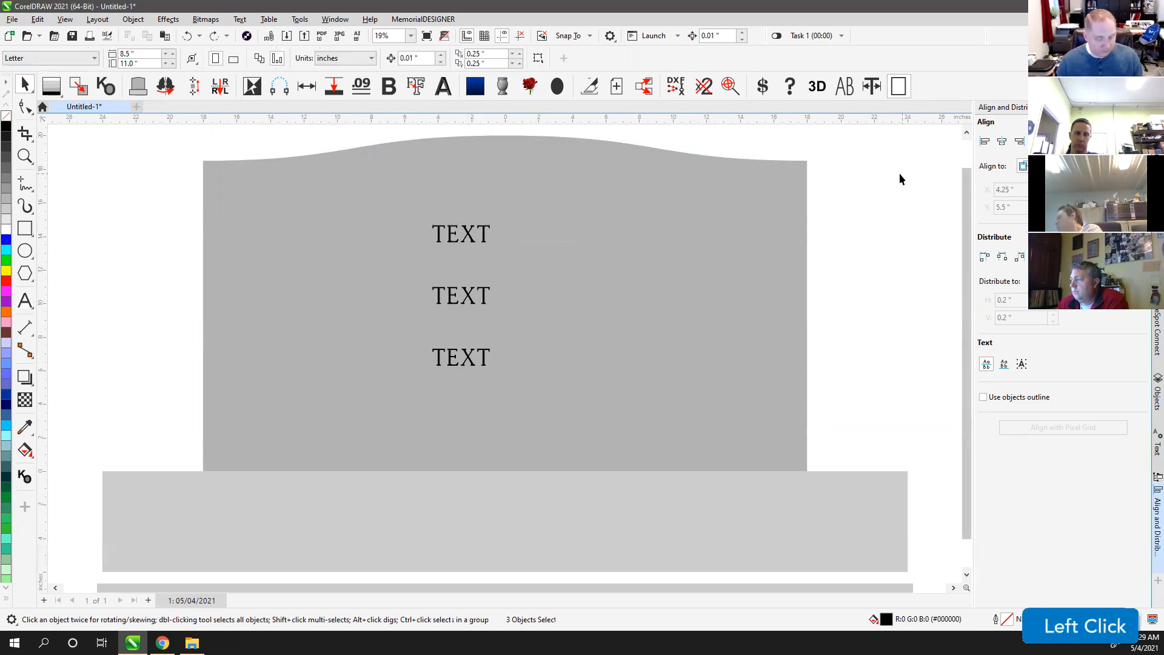
- Select the three TEXT lines on the tablet and delete them
key("F3")
left_click_drag(320, 156, 714, 408)
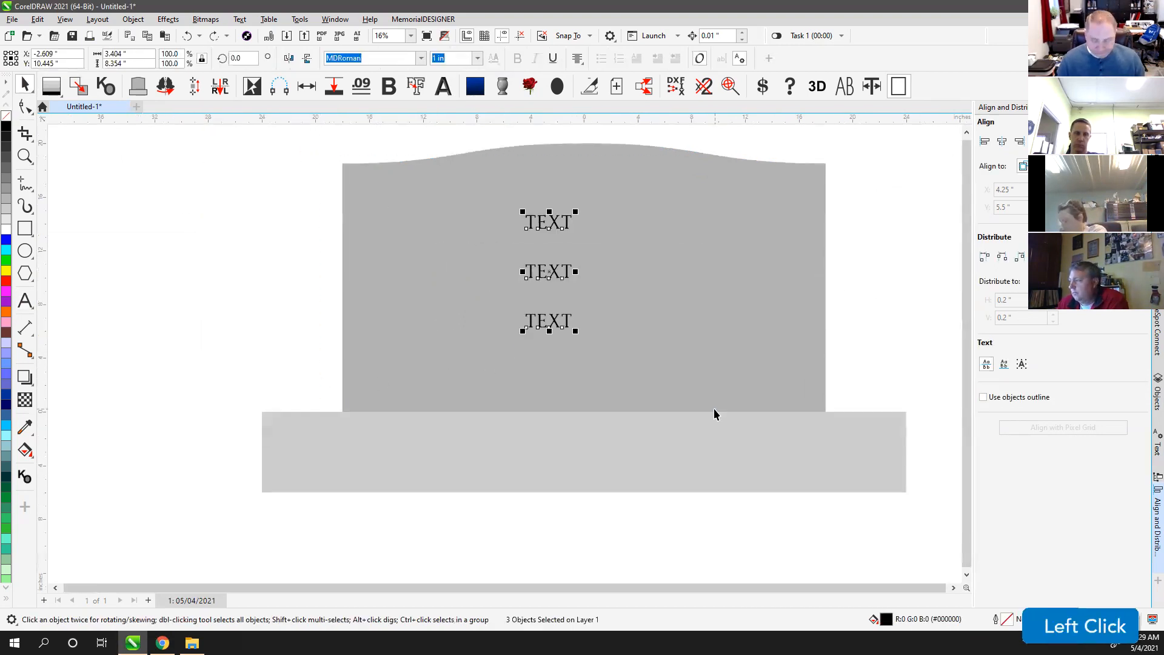
key("Delete")
key("F4")
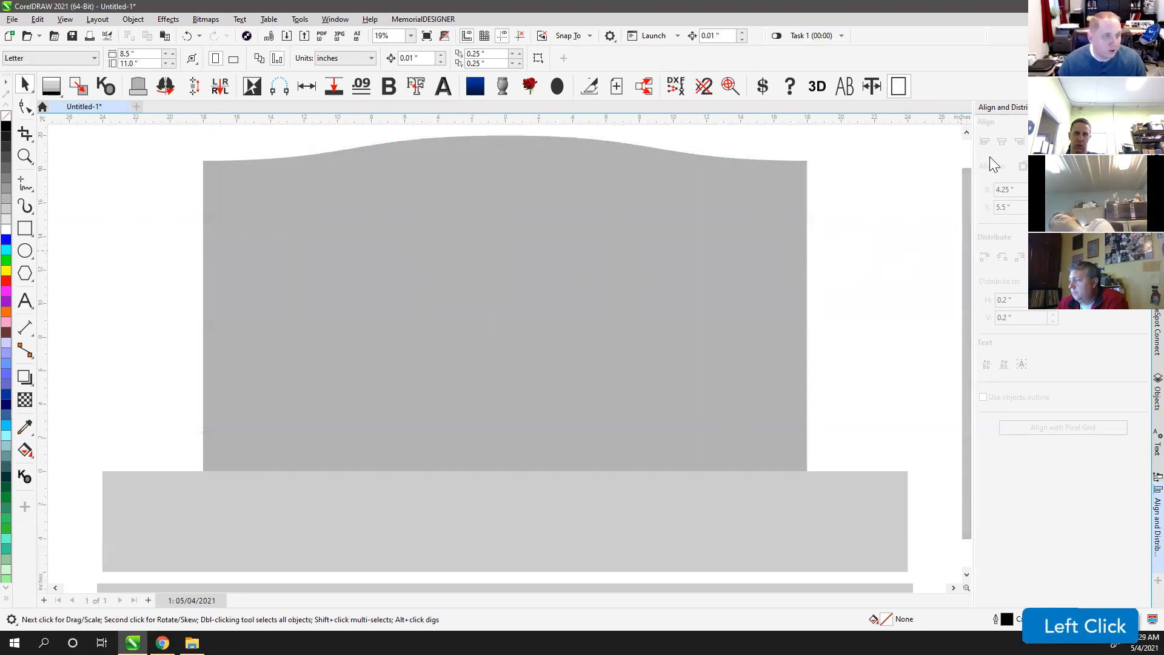
left_click(995, 107)
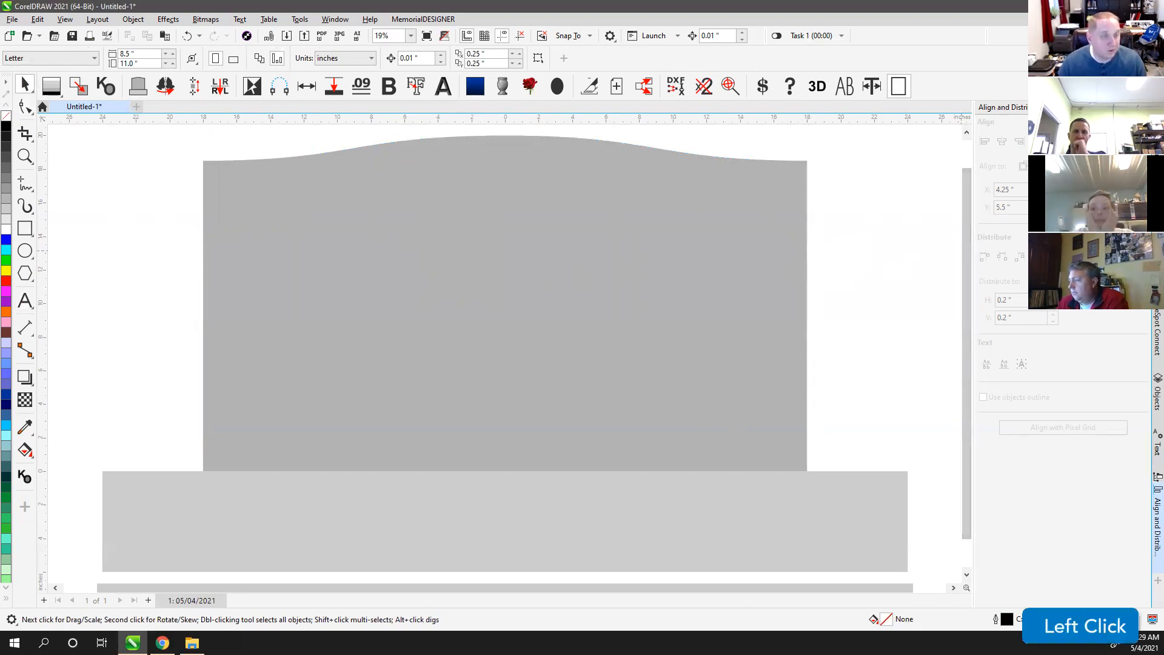
left_click(1158, 233)
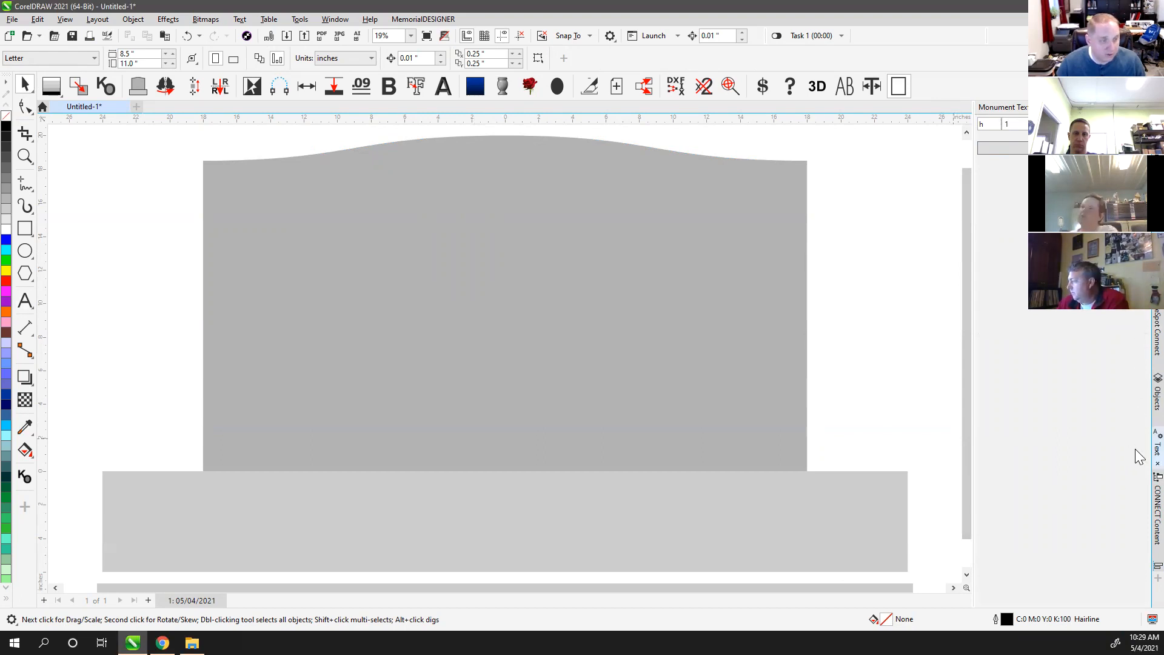
left_click(1157, 565)
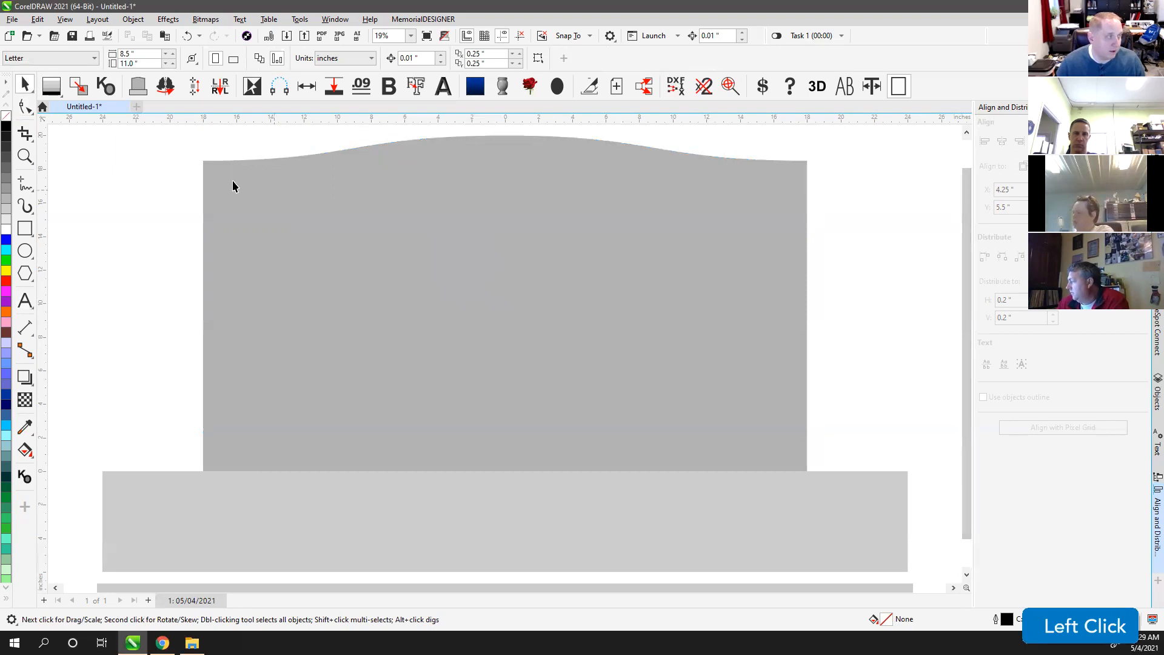
- Add an artistic text reading TEXT in MDRoman at 1 in on the tablet and convert it to curves
left_click(25, 300)
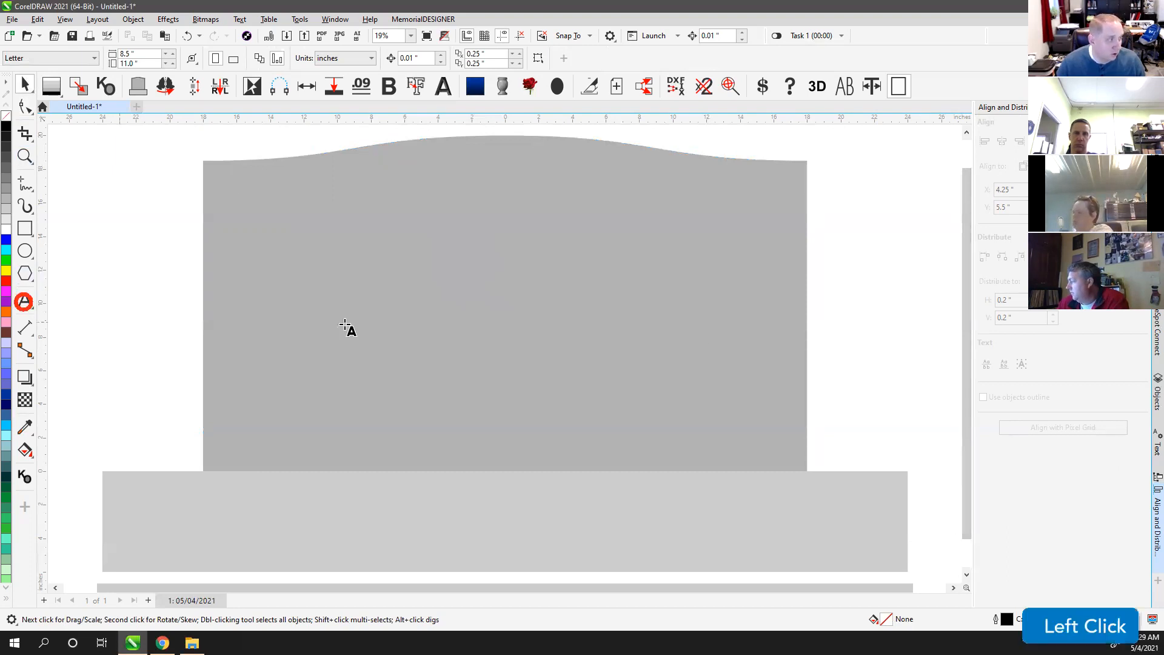
left_click(409, 288)
type("T")
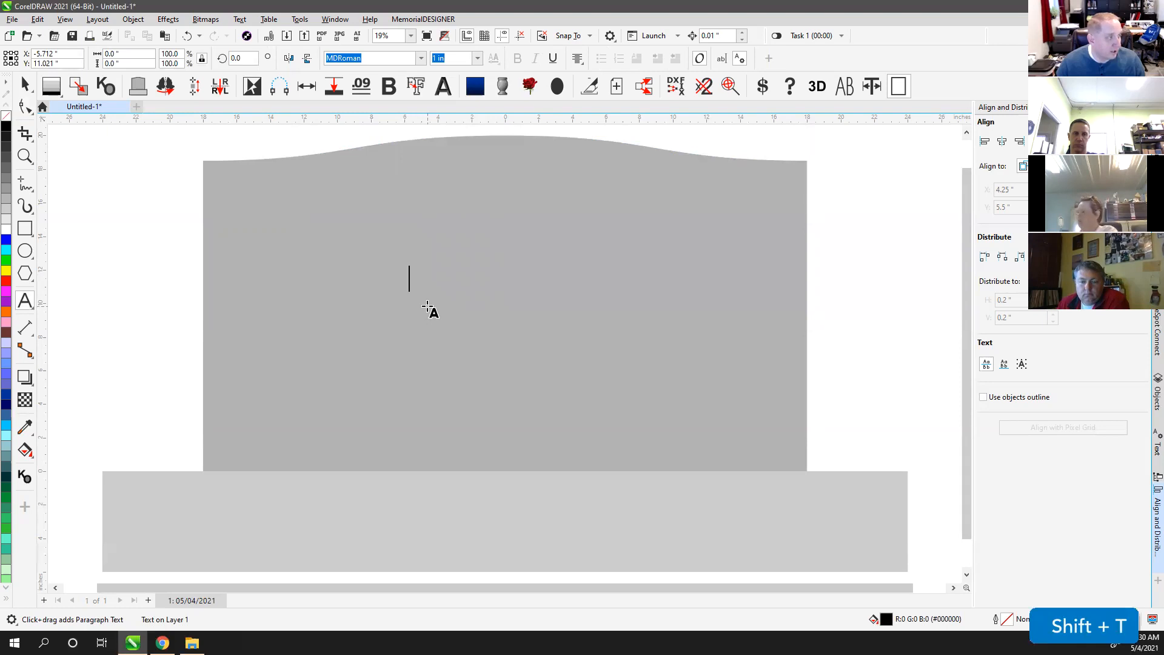
type("T")
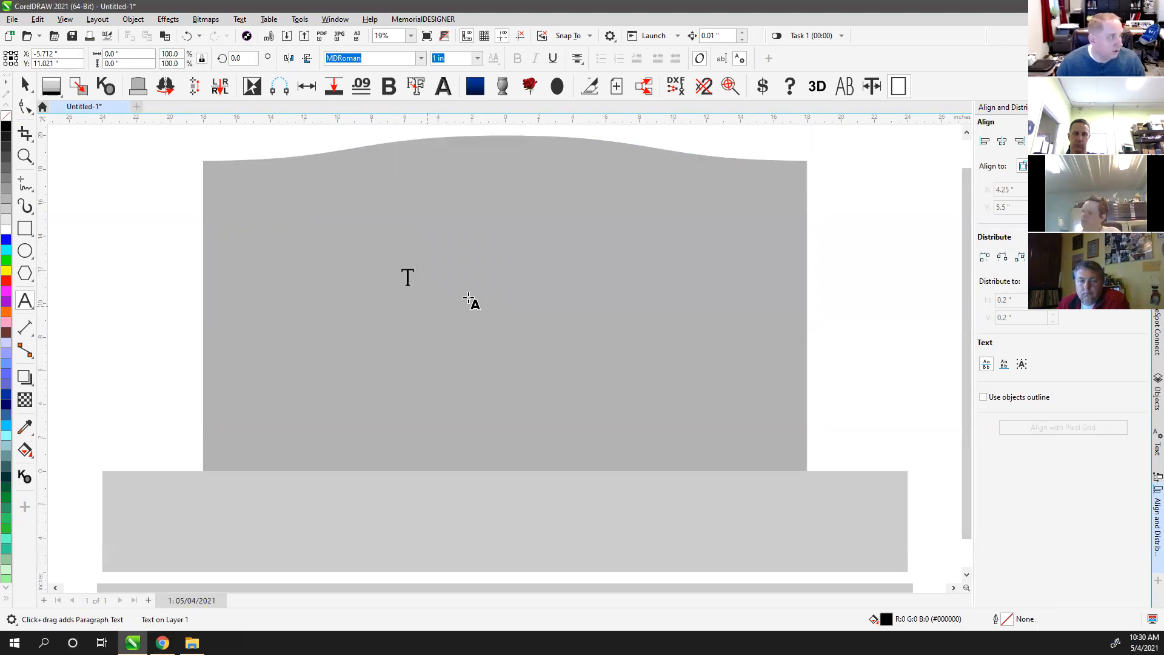
left_click(434, 279)
type("EXT")
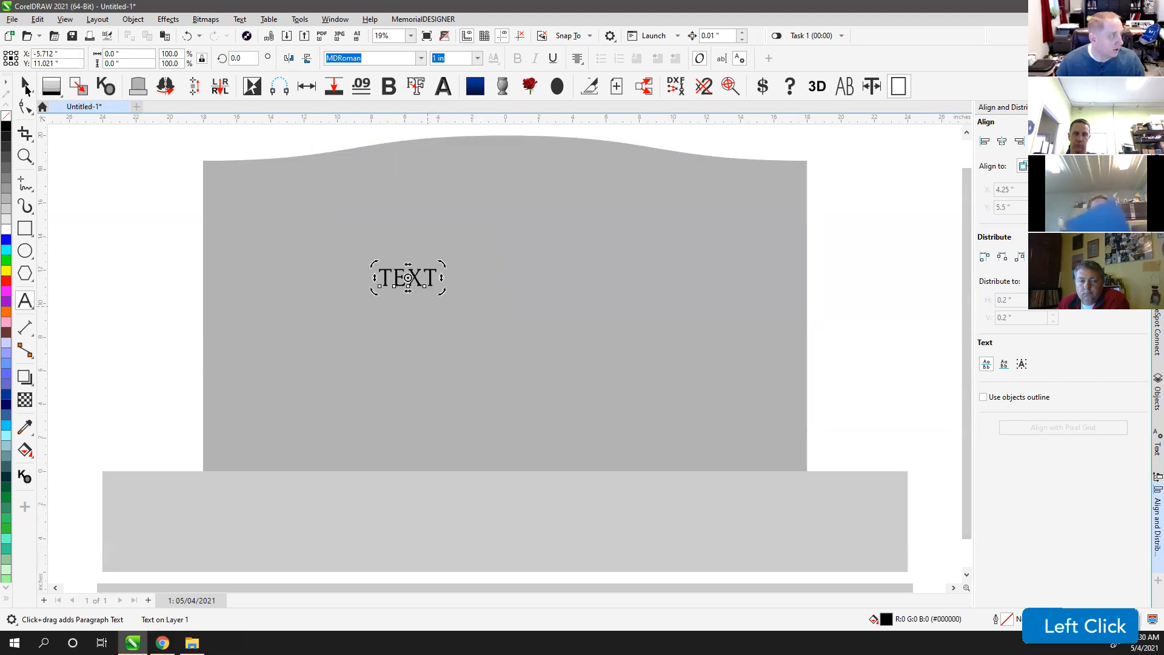
key("ctrl+q")
- Edit the nodes of the converted TEXT and move the lower-right corner node of the E slightly upward, about 0.005 in
scroll(493, 352, "up", 5)
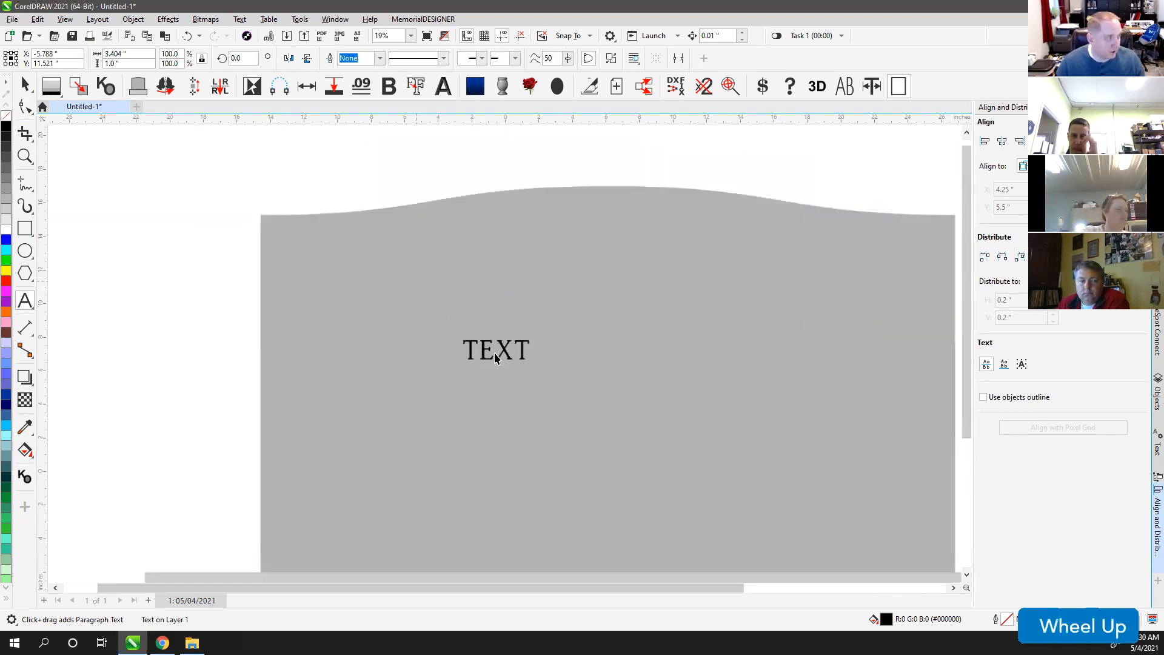
scroll(504, 357, "up", 2)
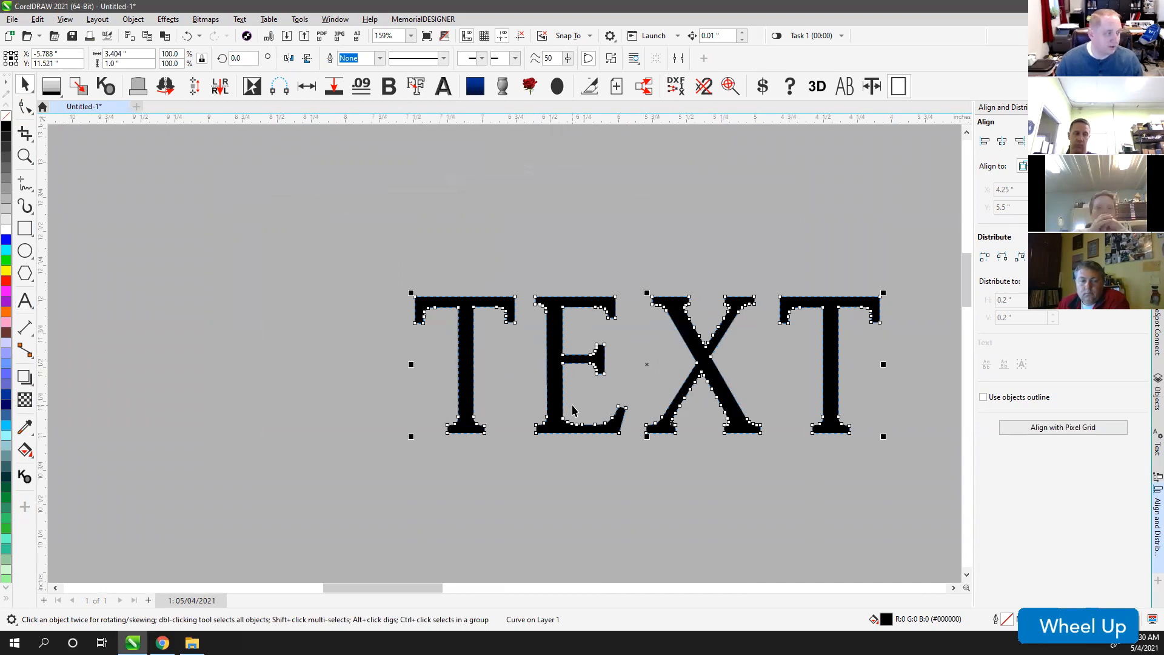
scroll(572, 410, "up", 5)
left_click(543, 426)
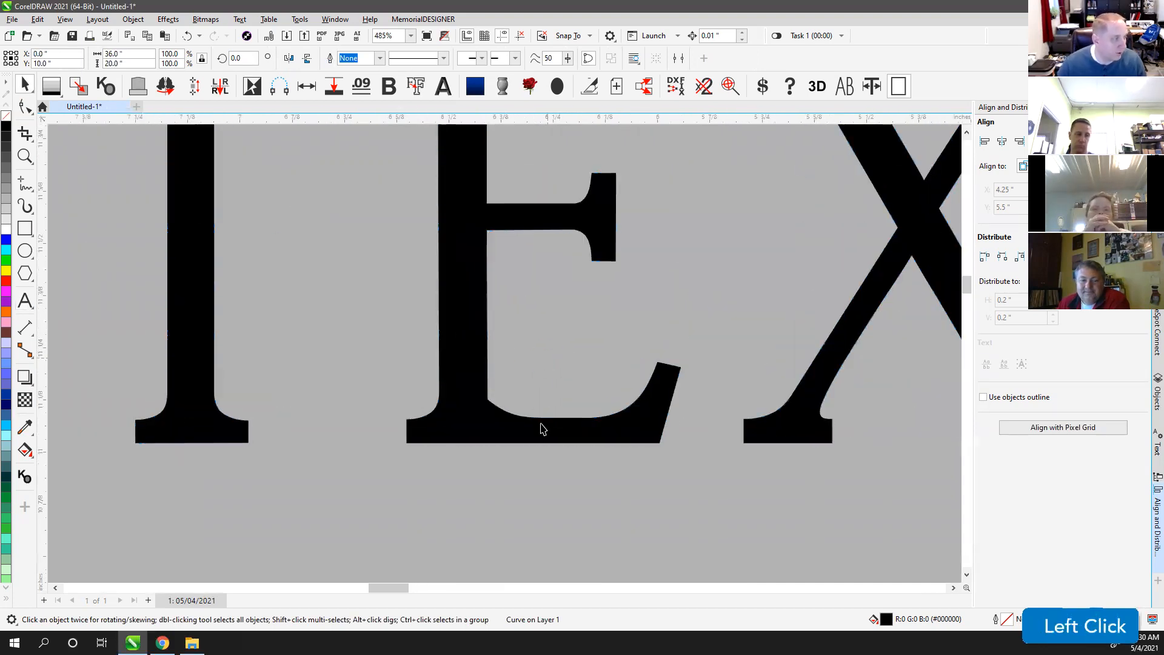
left_click(24, 107)
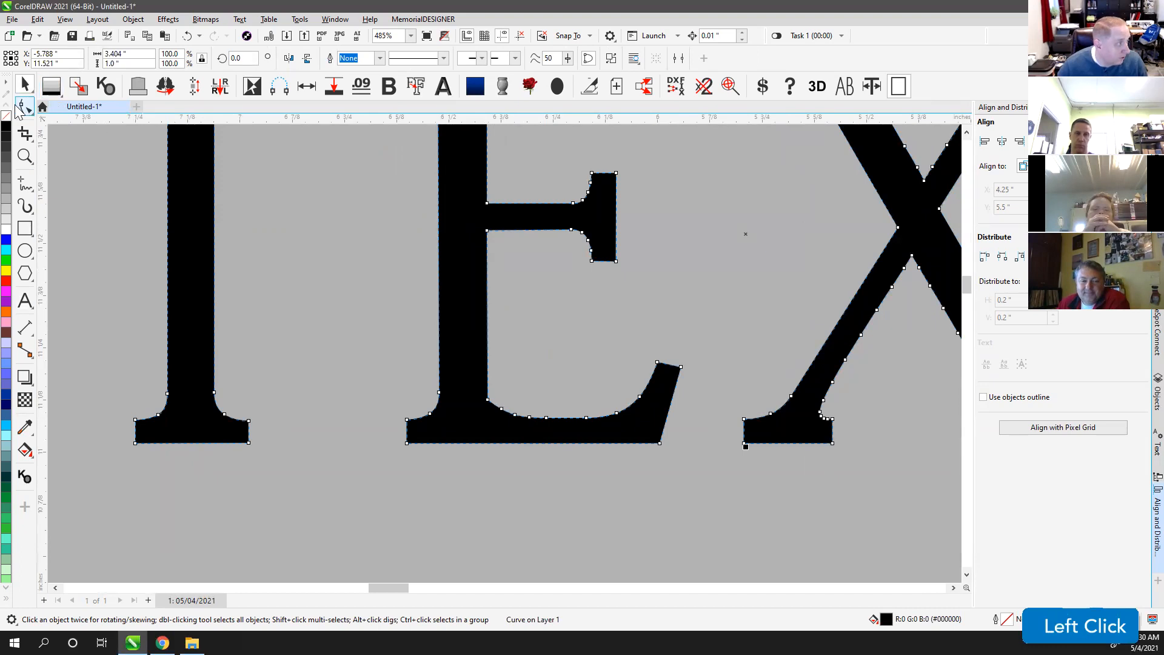
left_click_drag(382, 429, 645, 473)
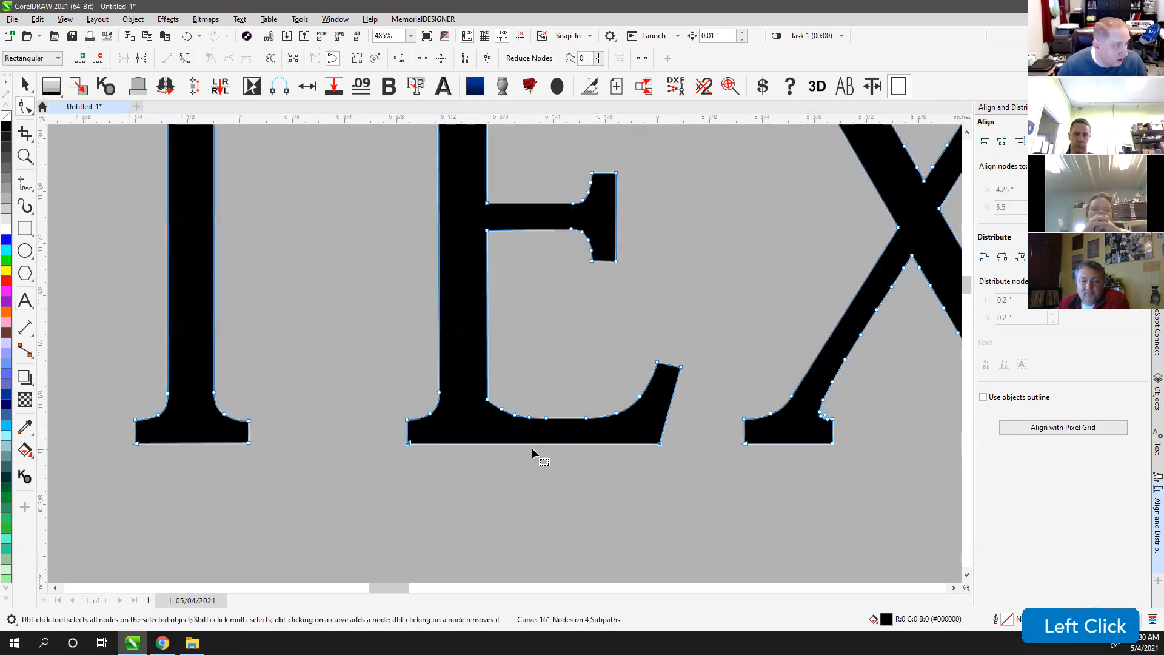
scroll(647, 444, "up", 4)
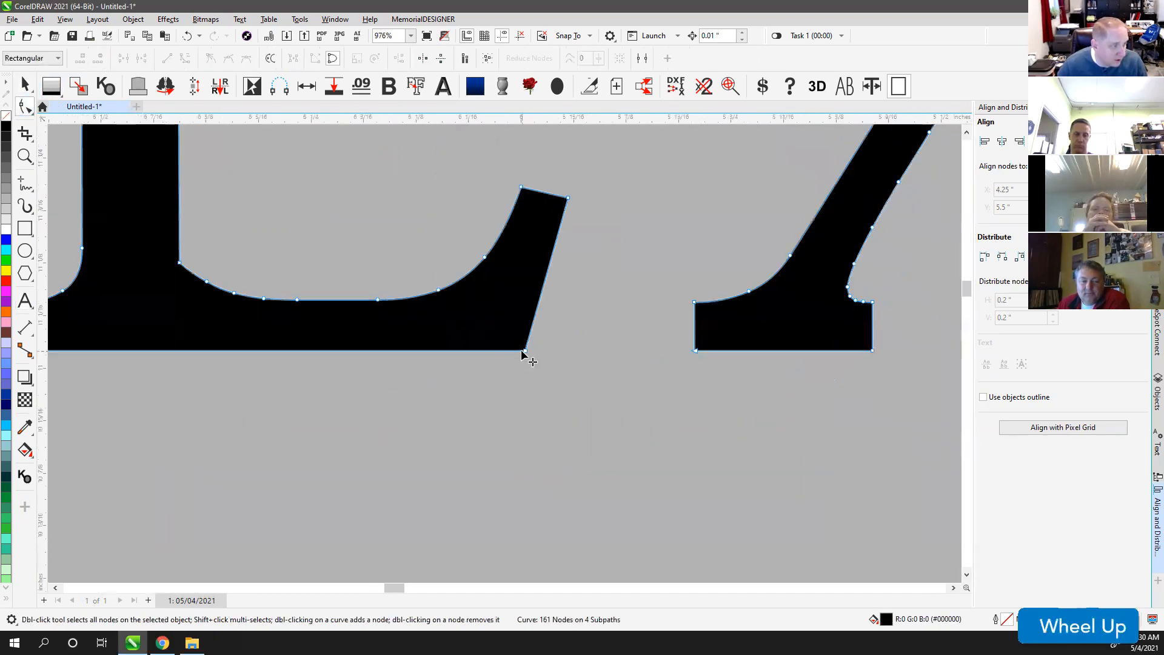
left_click_drag(511, 354, 511, 348)
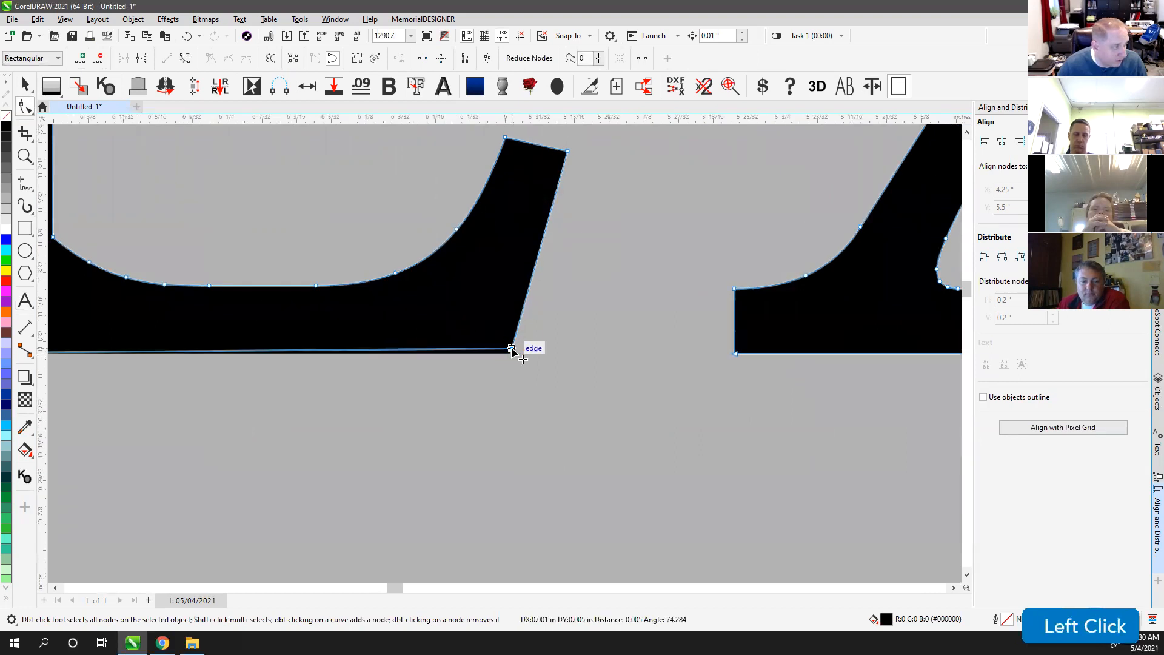
scroll(482, 358, "down", 2)
- Select the two bottom corner nodes of the E and align them at the same height to straighten its base
left_click(115, 333)
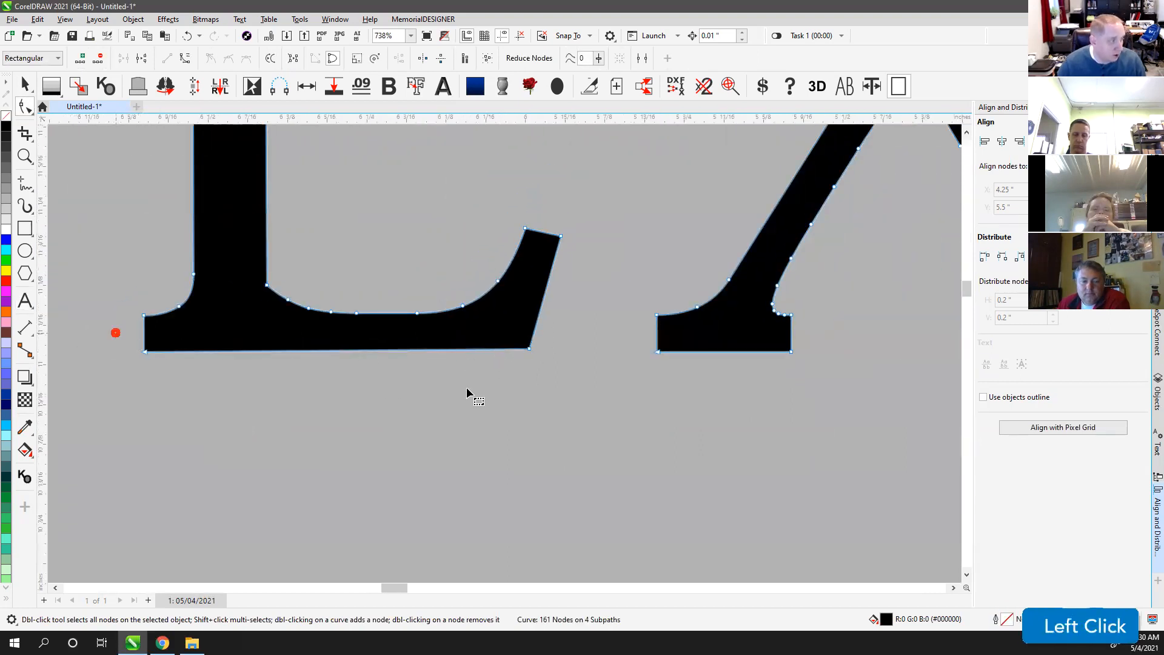
left_click(530, 349)
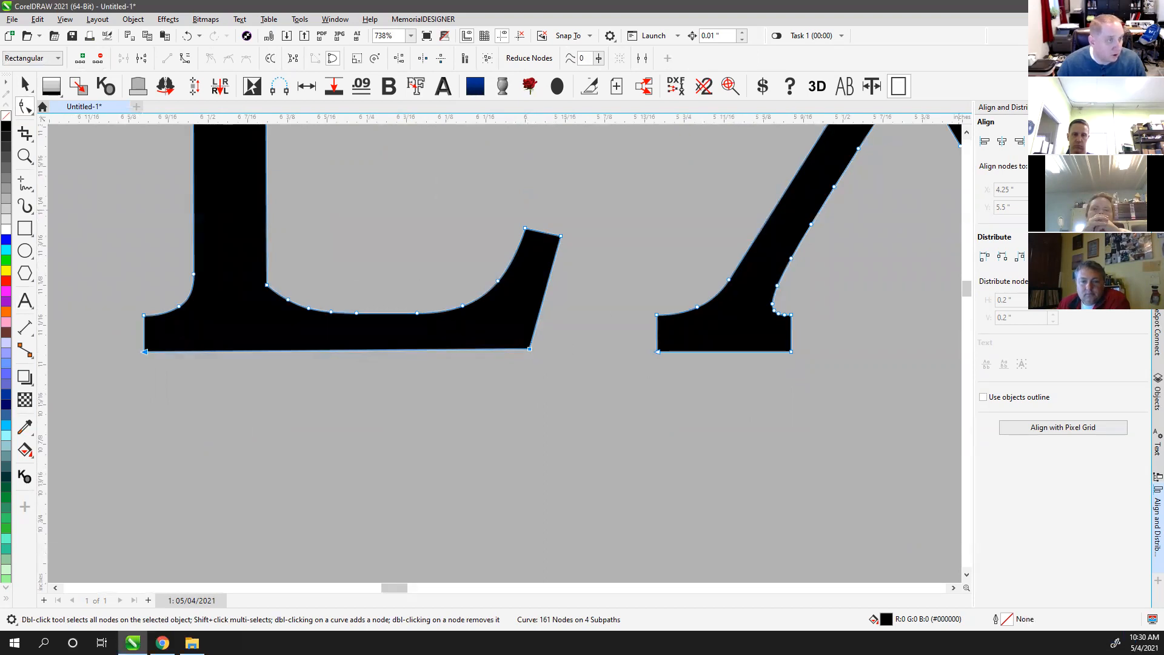
left_click_drag(69, 426, 604, 274)
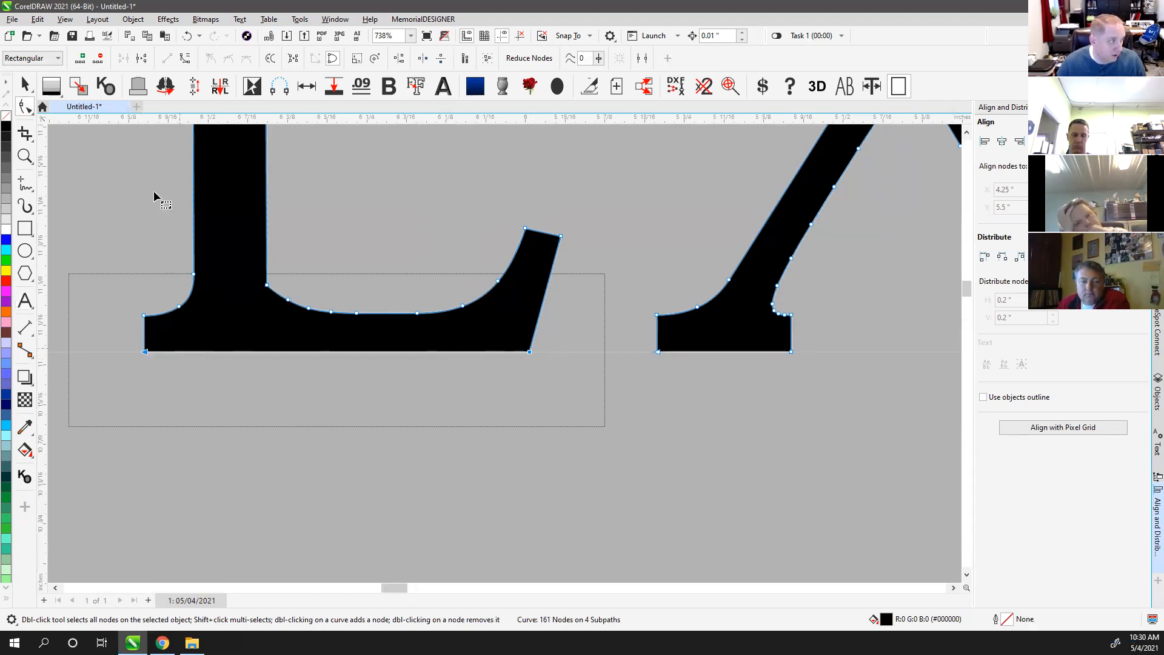
left_click(24, 84)
left_click(337, 229)
left_click(277, 307)
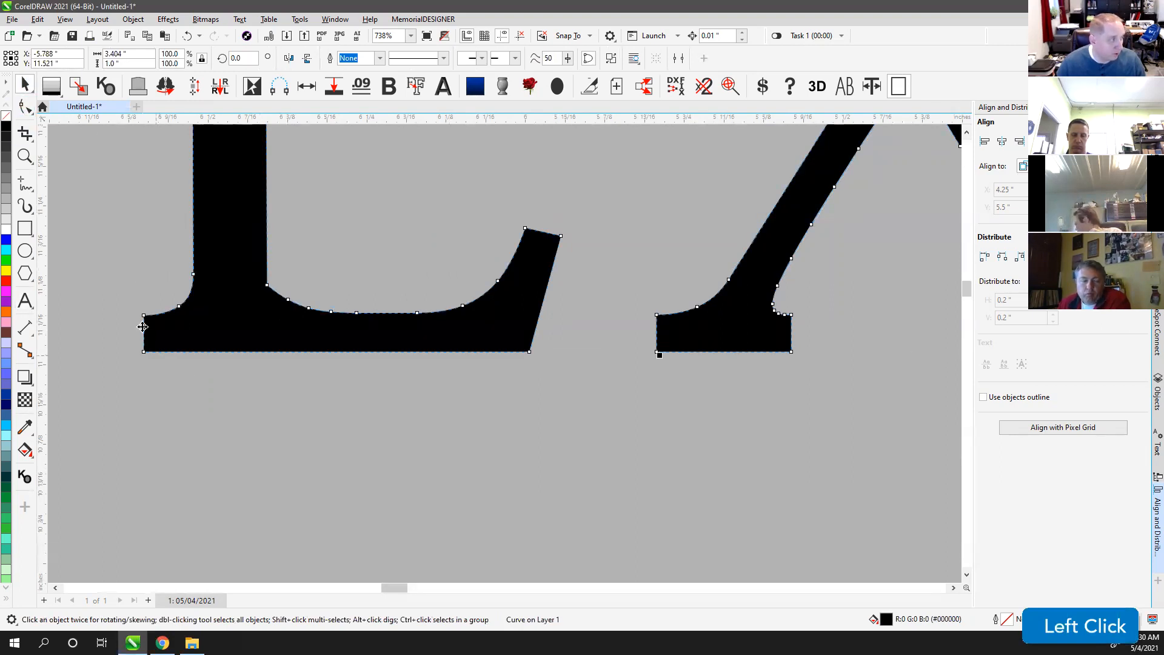
- Left-align the outer nodes of the E's upper and lower left serifs, undo and restore that alignment, and deselect the nodes
left_click(24, 156)
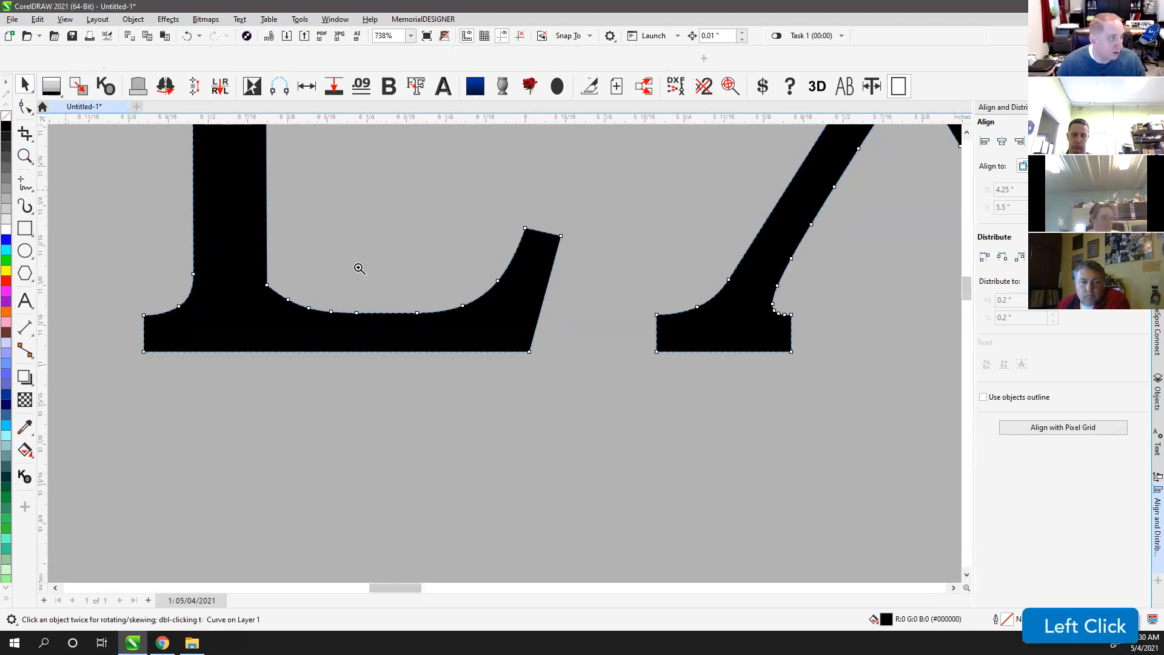
right_click(394, 253)
right_click(391, 230)
left_click(398, 182)
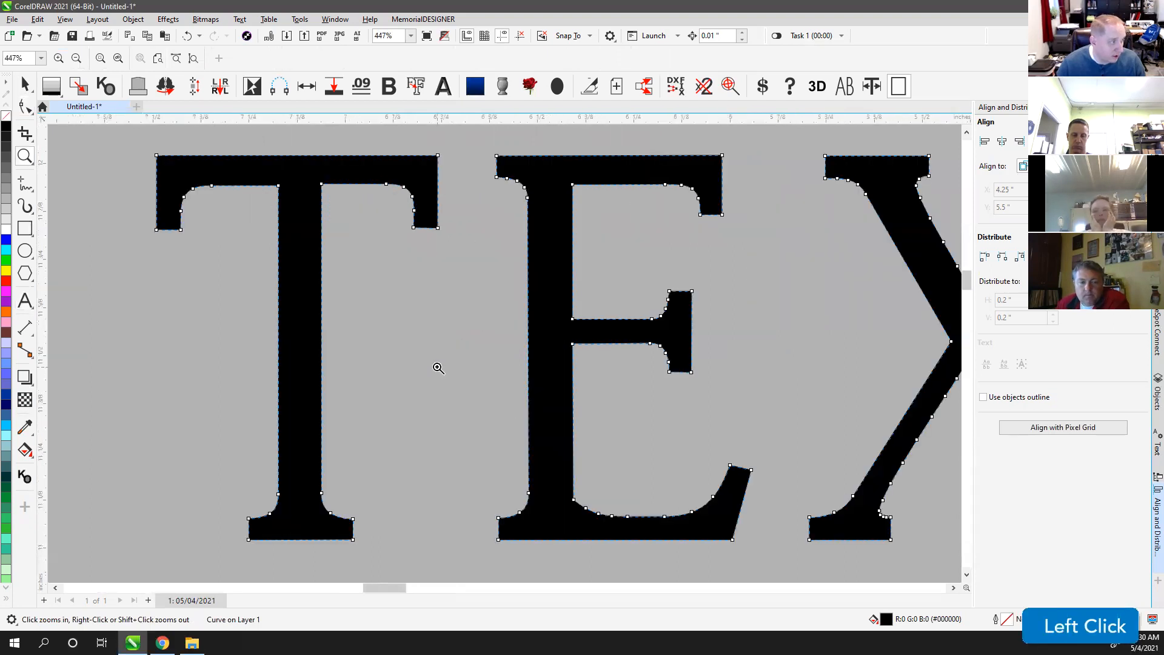
left_click(25, 107)
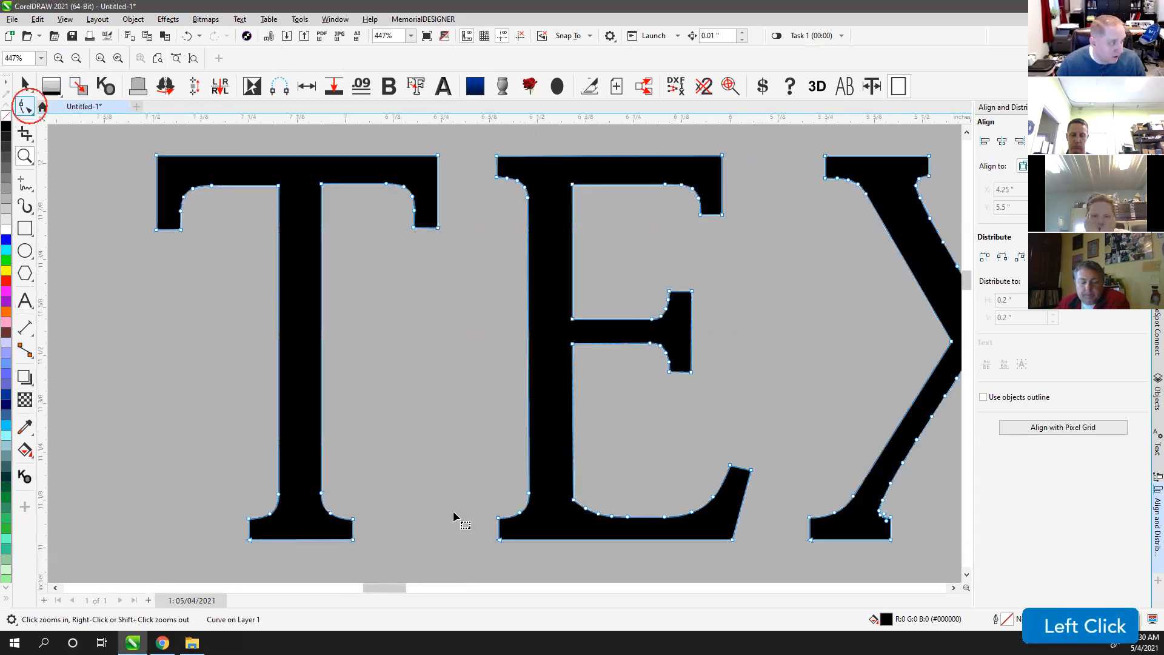
left_click_drag(479, 141, 505, 551)
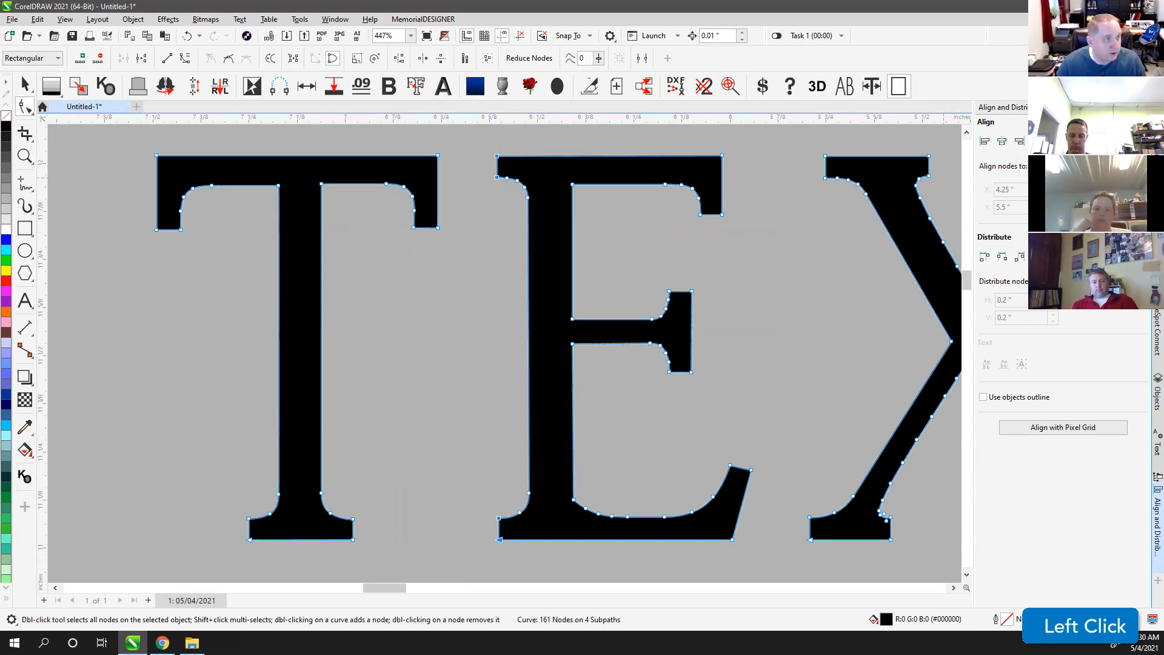
left_click(986, 144)
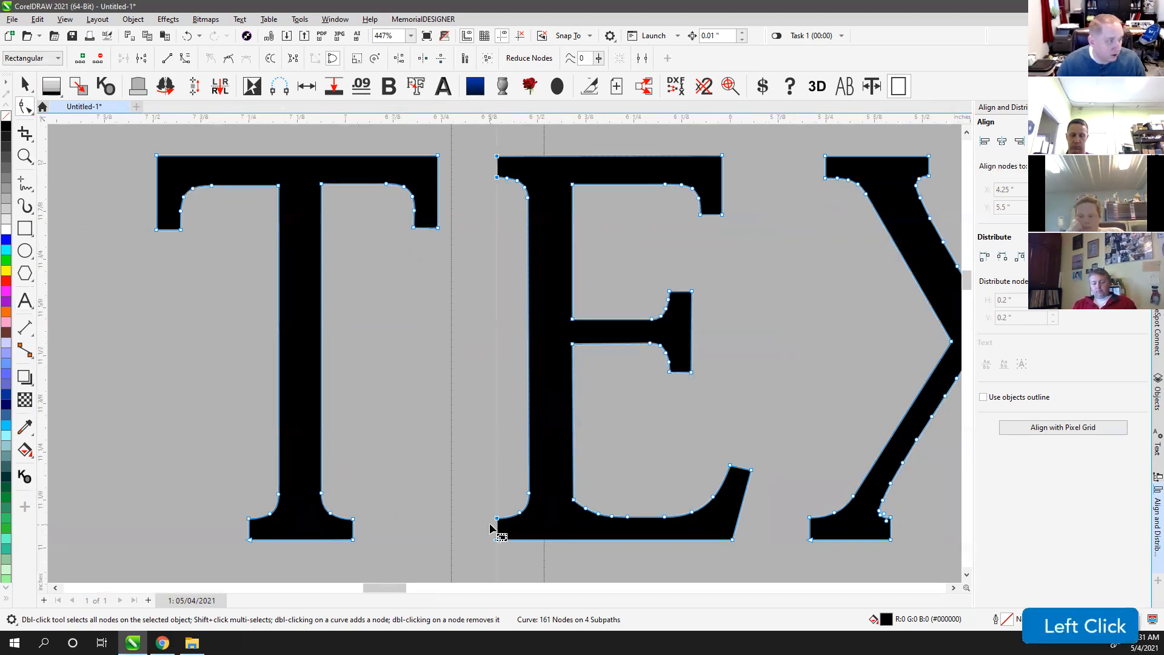
key("ctrl+z")
key("ctrl+shift+z")
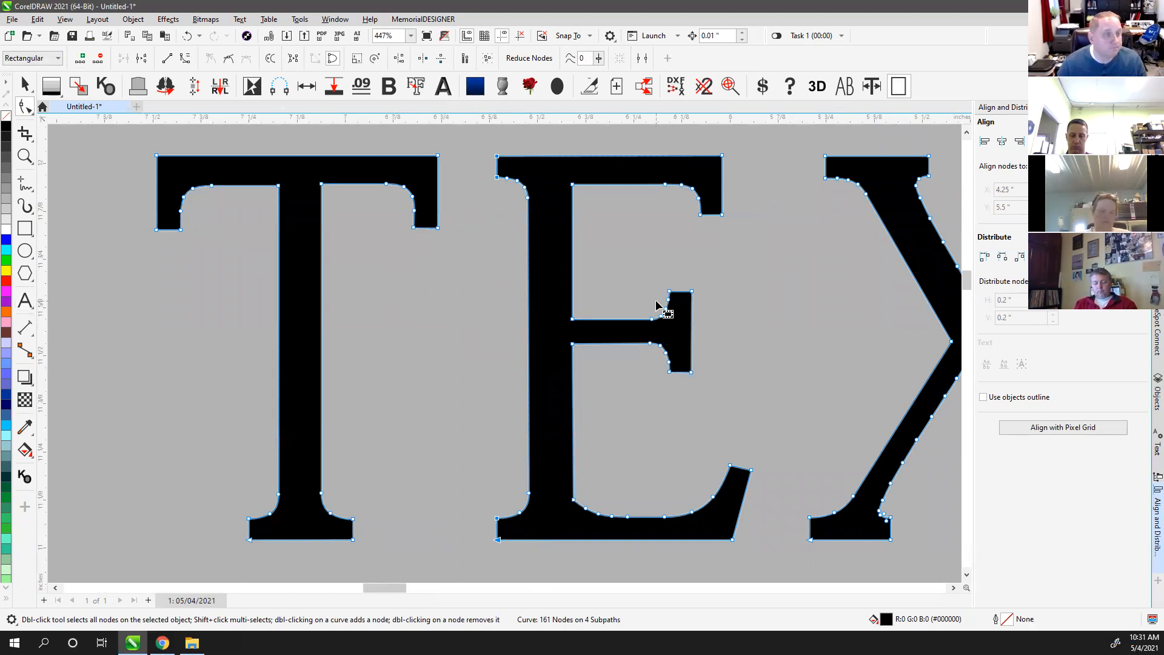
left_click(571, 170)
- Delete the converted TEXT curve from the tablet and leave nothing selected
key("F4")
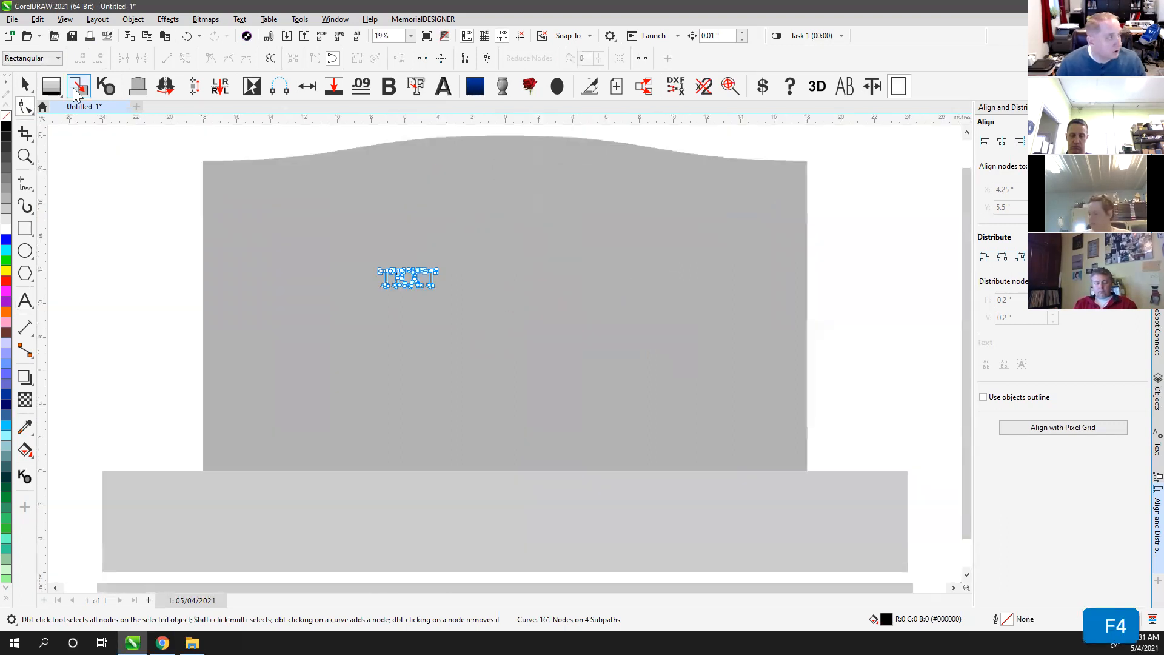
left_click(152, 228)
left_click_drag(130, 190, 660, 431)
key("Delete")
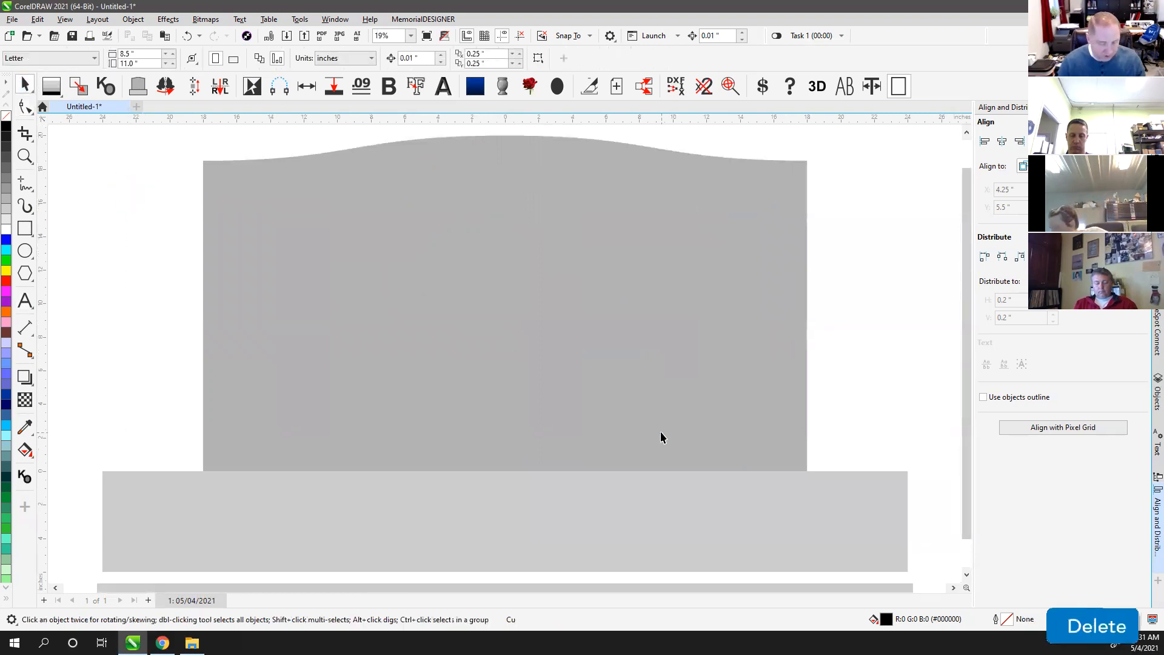
key("F4")
left_click(835, 274)
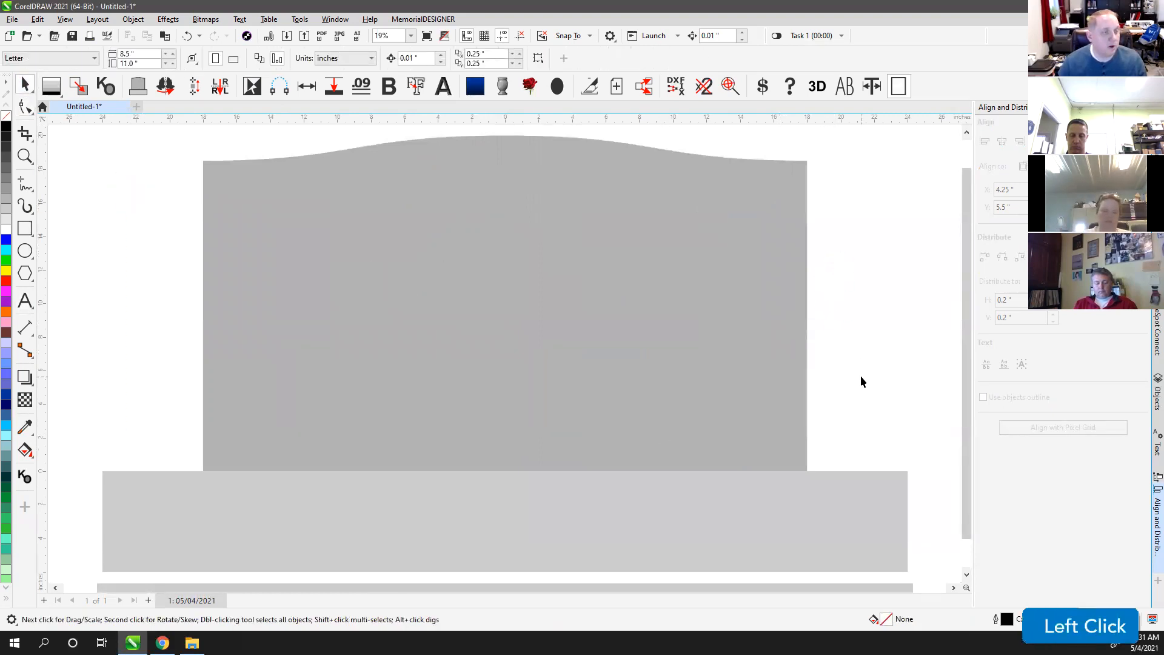